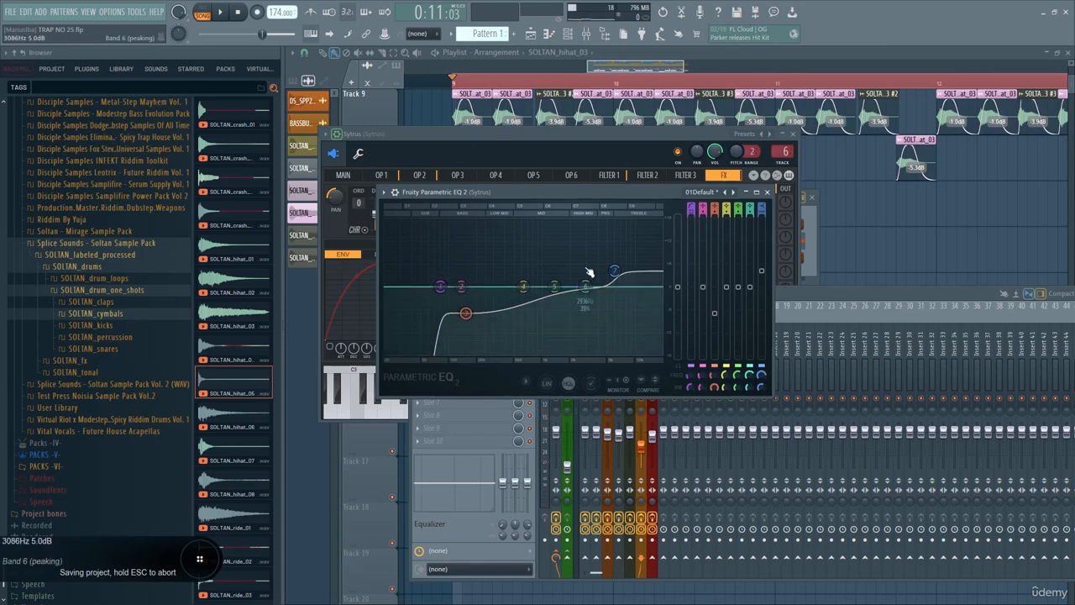
Set the Sytrus EQ's band 3 to about -9.1 dB at 137 Hz and lower the high-frequency boost.
{"action": "left_click_drag", "start_coordinate": [466, 312], "coordinate": [461, 321]}
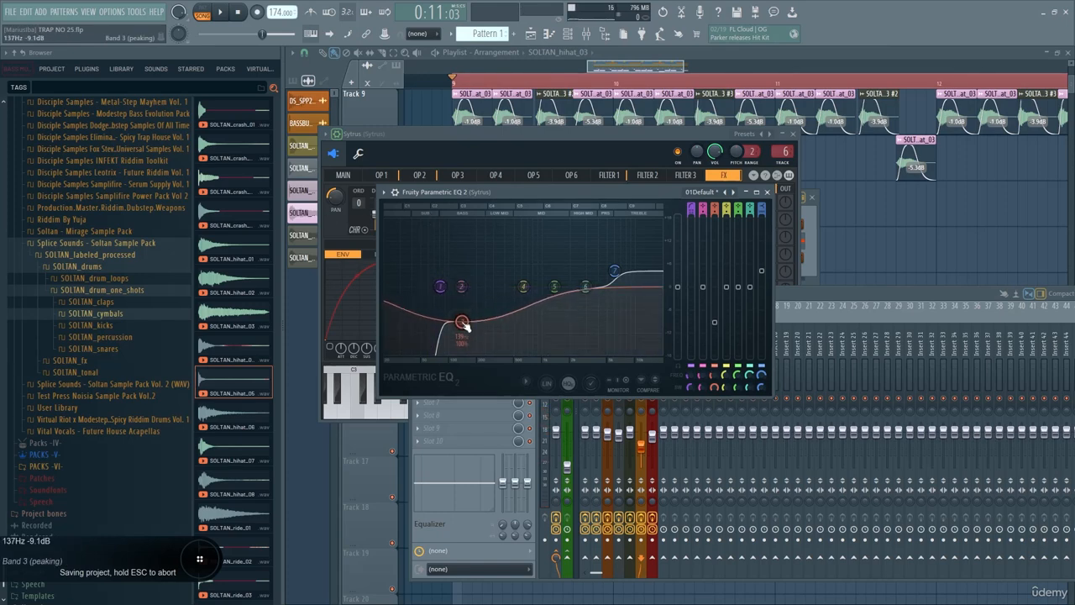
{"action": "left_click_drag", "start_coordinate": [614, 271], "coordinate": [618, 282]}
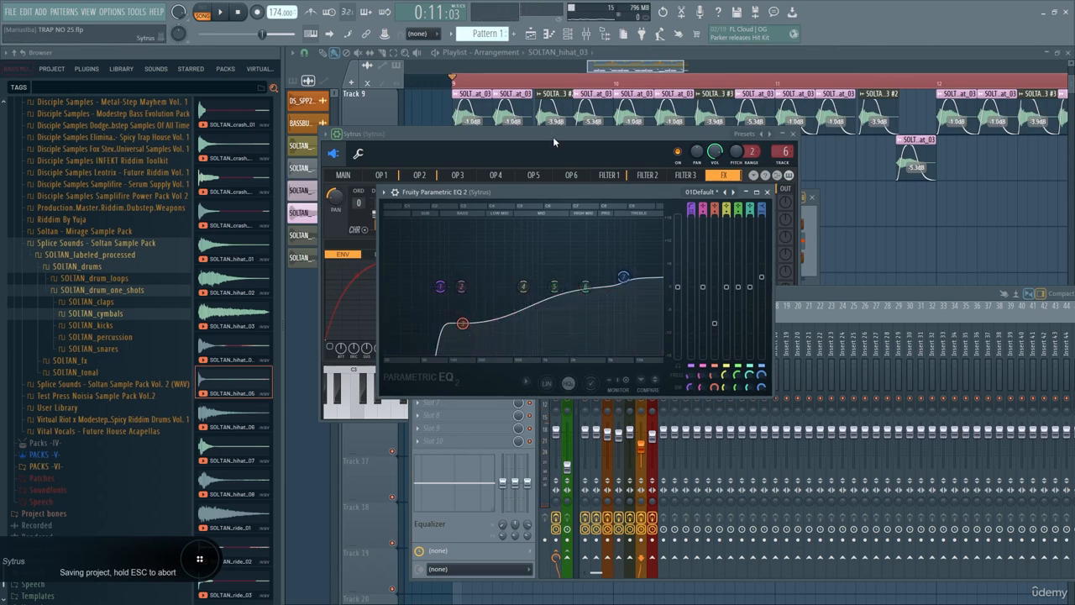
Bring up the Sytrus synth and step forward and back through its presets.
{"action": "left_click", "coordinate": [552, 136]}
{"action": "left_click", "coordinate": [769, 134]}
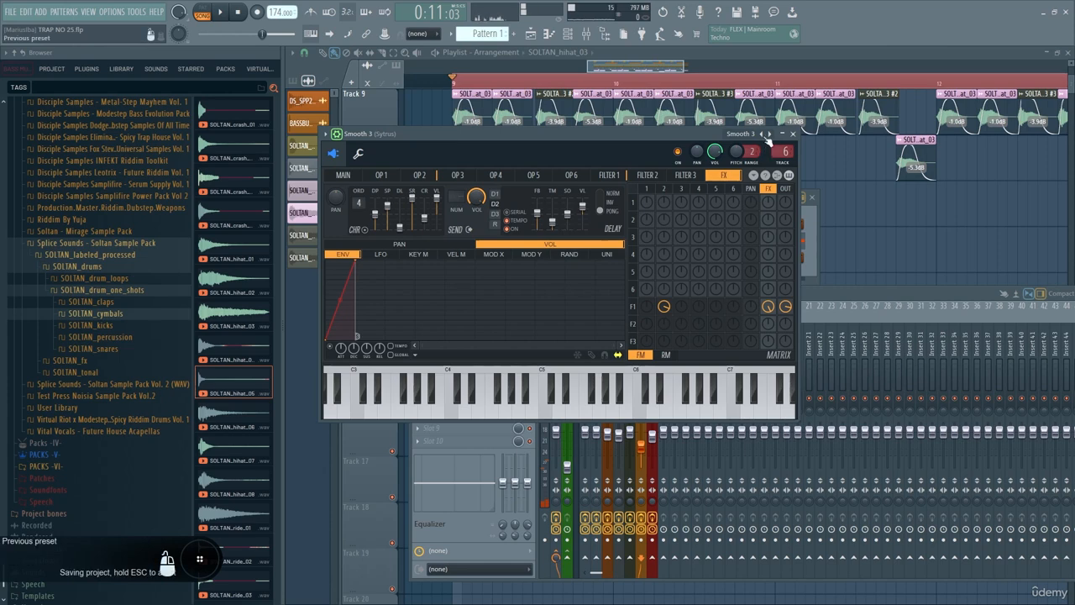
{"action": "left_click", "coordinate": [763, 135]}
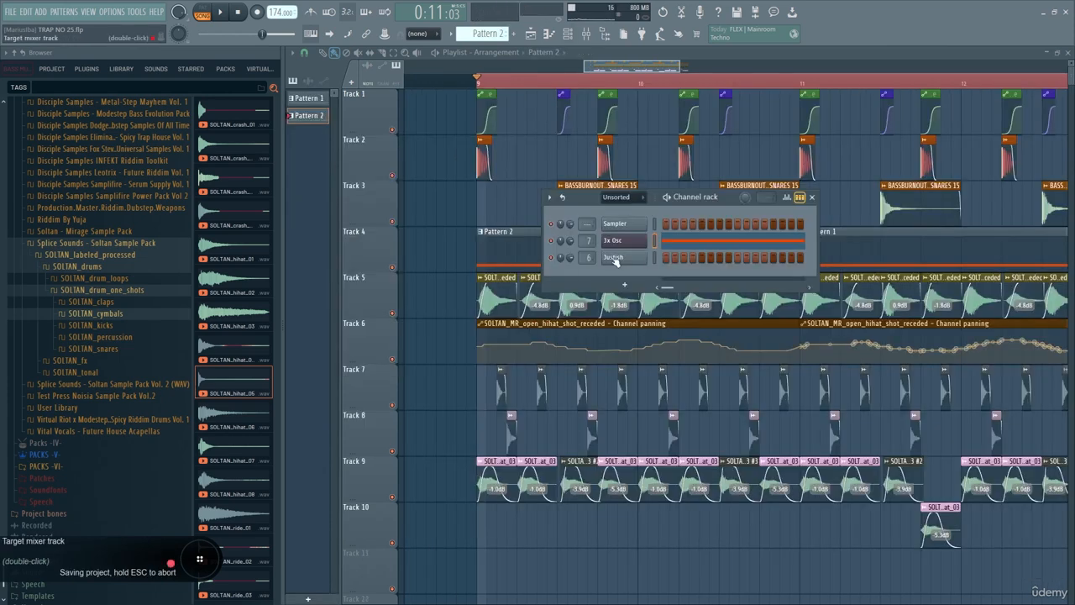
Open the Justish channel's piano roll and check its ghost channels view setting.
{"action": "right_click", "coordinate": [616, 262]}
{"action": "left_click", "coordinate": [656, 260]}
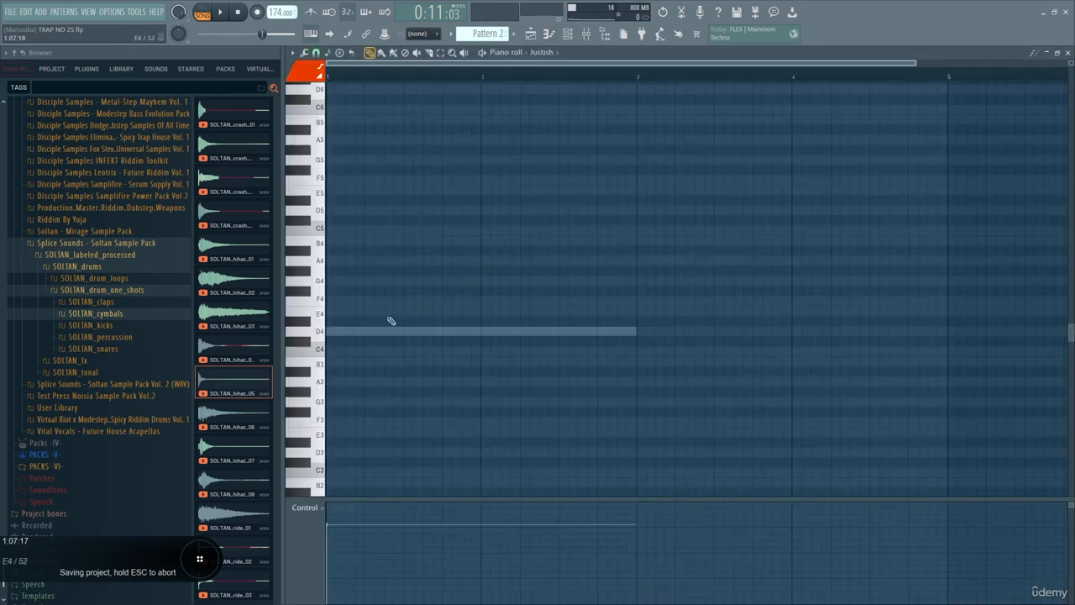
{"action": "left_click", "coordinate": [292, 53]}
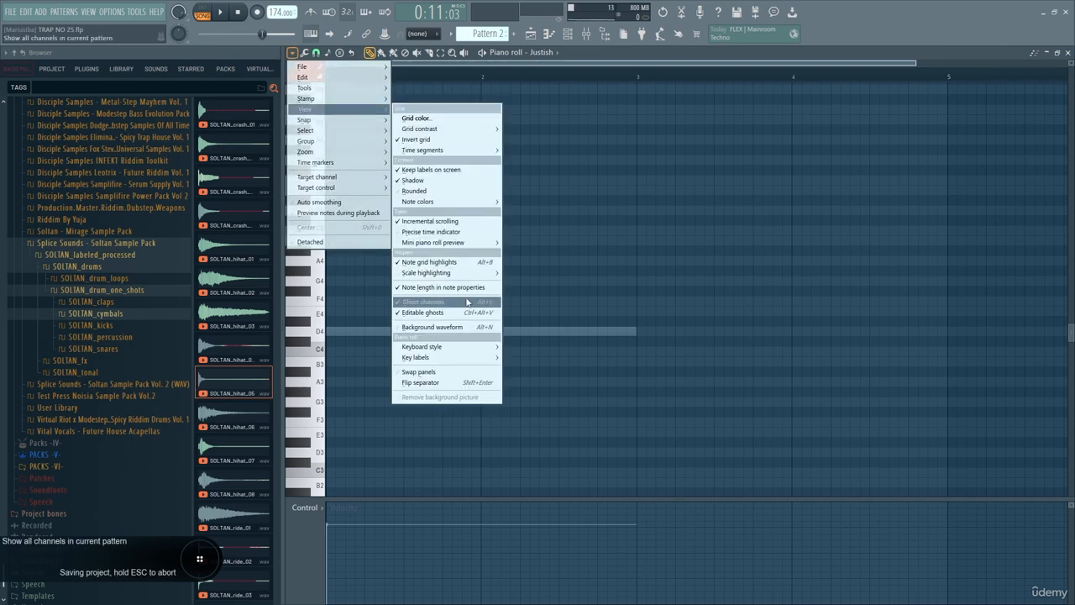
{"action": "right_click", "coordinate": [542, 289]}
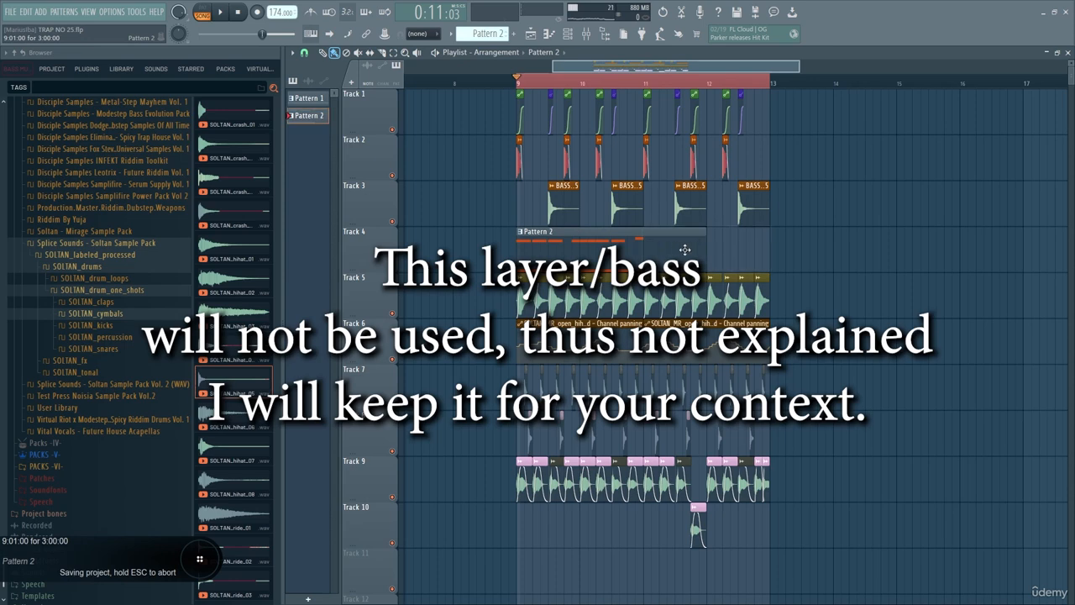
Open Pattern 2 and compare the Oldbass and 3x Osc notes in the piano roll, ending on 3x Osc.
{"action": "left_click", "coordinate": [653, 236]}
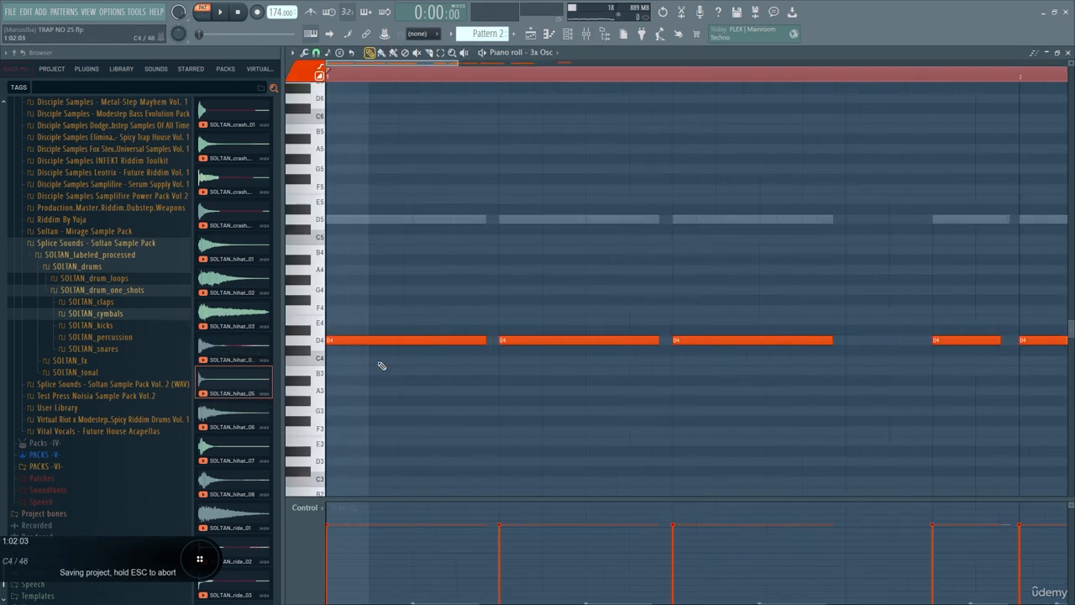
{"action": "scroll", "coordinate": [536, 297], "scroll_direction": "down", "scroll_amount": 2}
{"action": "double_click", "coordinate": [439, 177]}
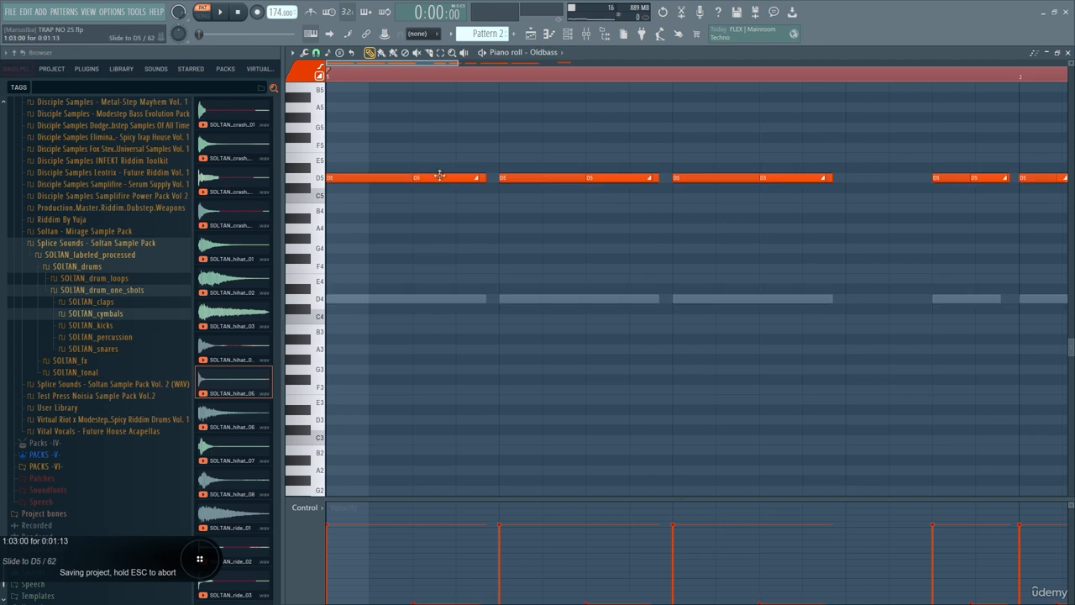
{"action": "double_click", "coordinate": [443, 299]}
Add slide notes near the first D4 note of 3x Osc, at C#4 and D4.
{"action": "double_click", "coordinate": [417, 319]}
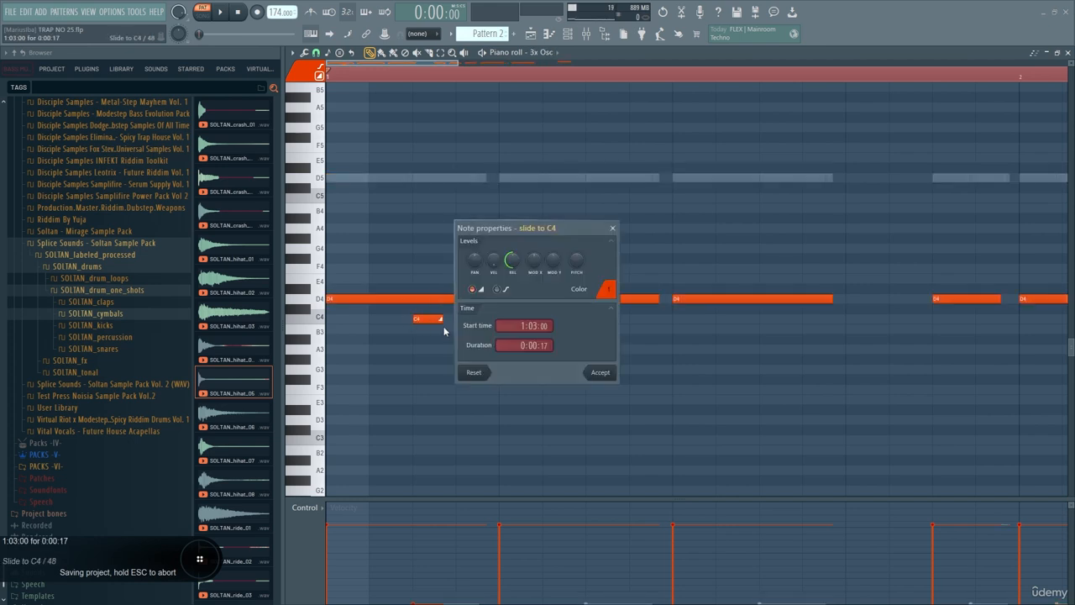
{"action": "left_click", "coordinate": [600, 375]}
{"action": "key", "text": "ctrl+s"}
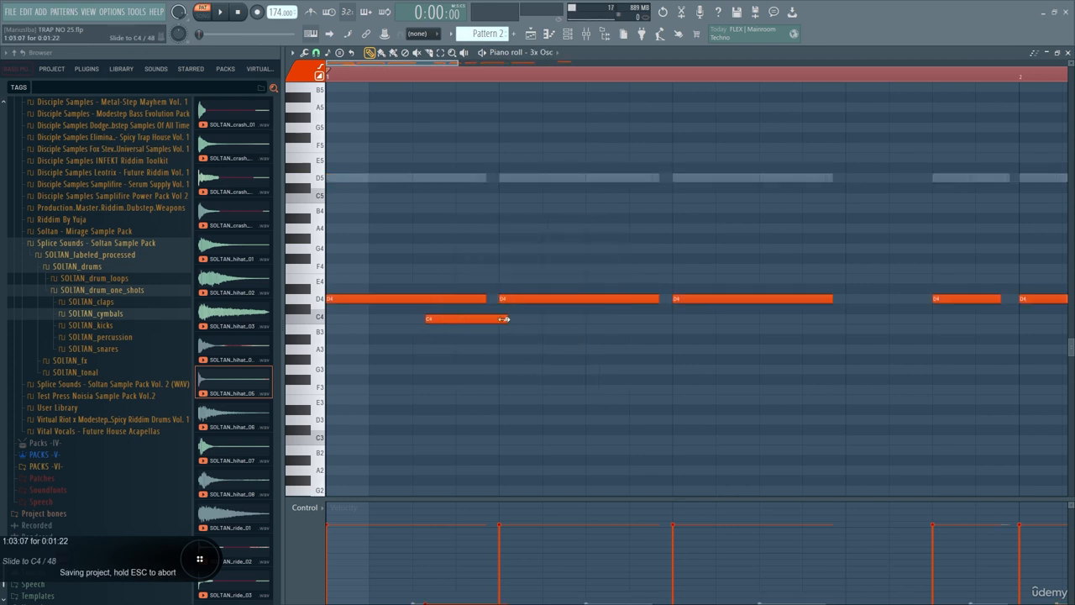
{"action": "left_click_drag", "start_coordinate": [465, 323], "coordinate": [474, 298]}
{"action": "left_click", "coordinate": [359, 298]}
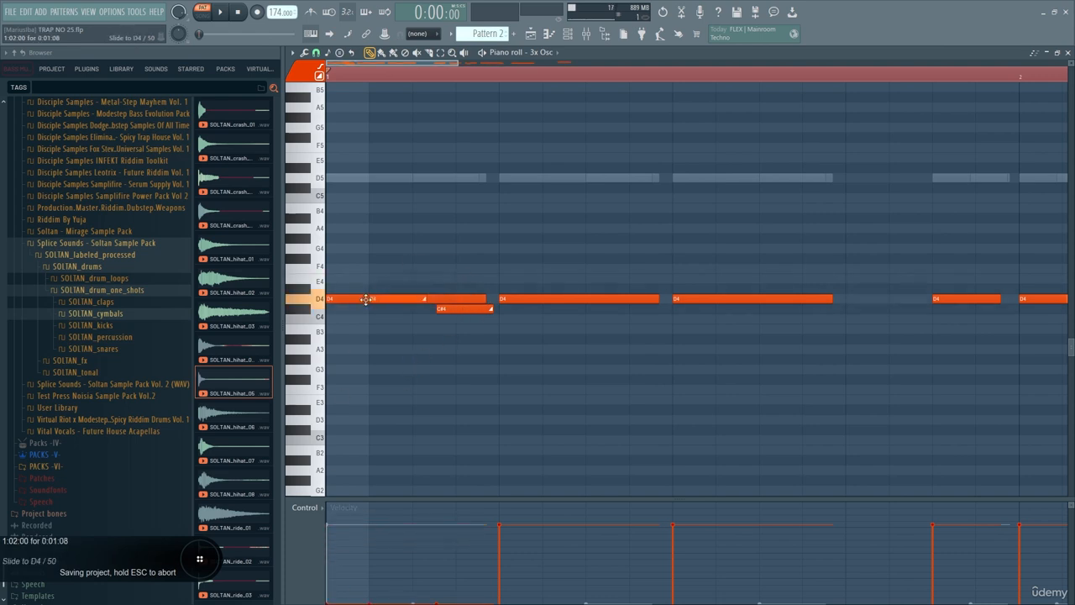
Rearrange the slide notes so a single D4 slide covers the end of the first D4 note, and play it back.
{"action": "left_click_drag", "start_coordinate": [365, 299], "coordinate": [383, 264]}
{"action": "double_click", "coordinate": [394, 268]}
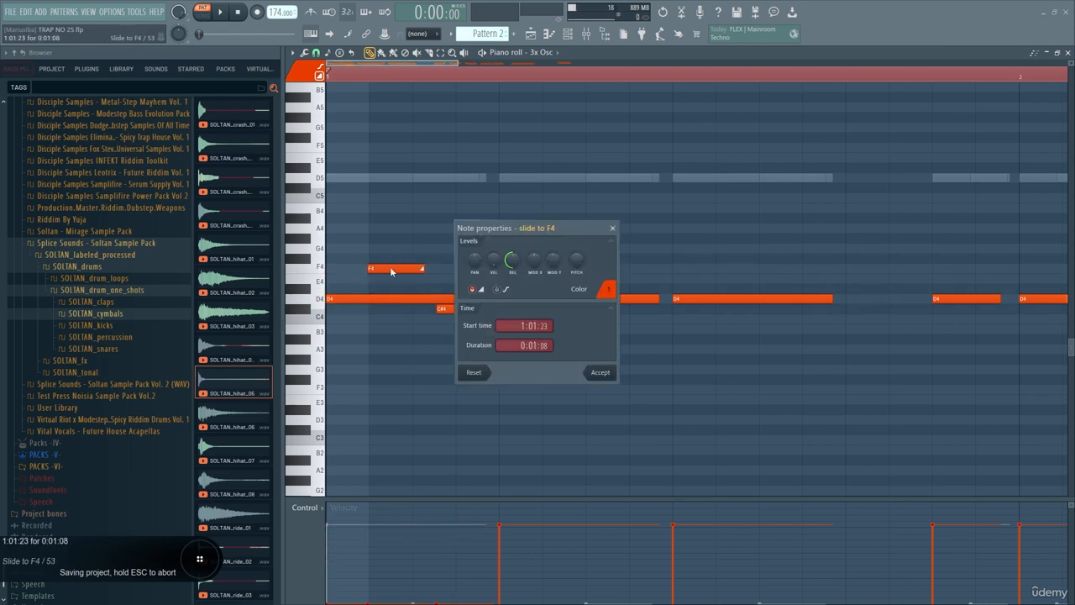
{"action": "left_click", "coordinate": [494, 260], "text": "alt"}
{"action": "left_click", "coordinate": [599, 372]}
{"action": "left_click_drag", "start_coordinate": [395, 272], "coordinate": [498, 299]}
{"action": "left_click", "coordinate": [489, 277], "text": "ctrl"}
{"action": "key", "text": "space"}
{"action": "key", "text": "space"}
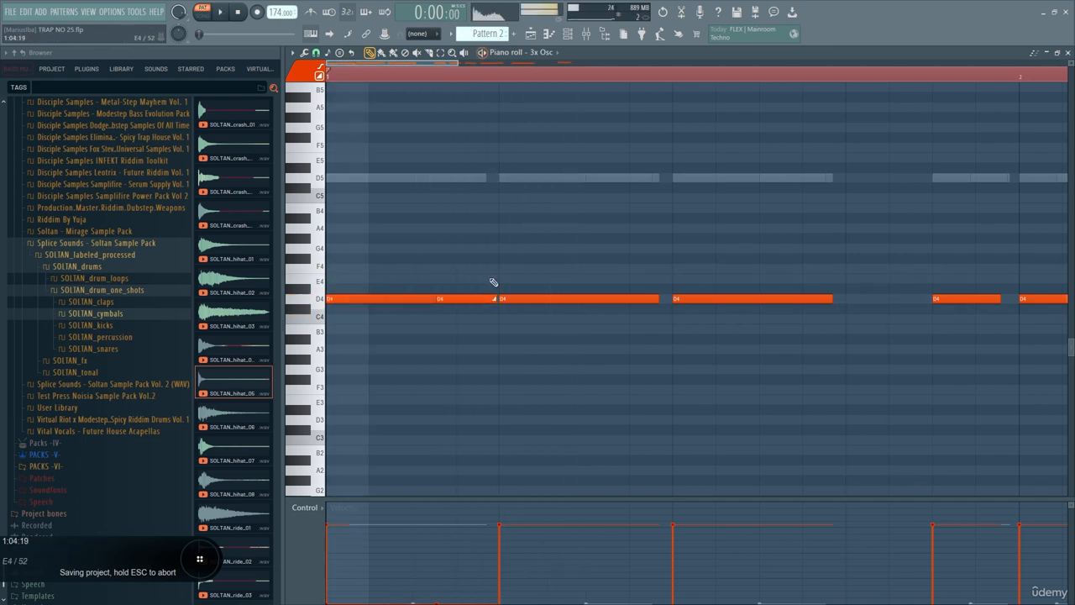
Replace the second and third D4 notes with copies of the first D4 note and its slide.
{"action": "scroll", "coordinate": [449, 317], "scroll_direction": "down", "scroll_amount": 3}
{"action": "right_click", "coordinate": [471, 300]}
{"action": "left_click_drag", "start_coordinate": [445, 255], "coordinate": [322, 338]}
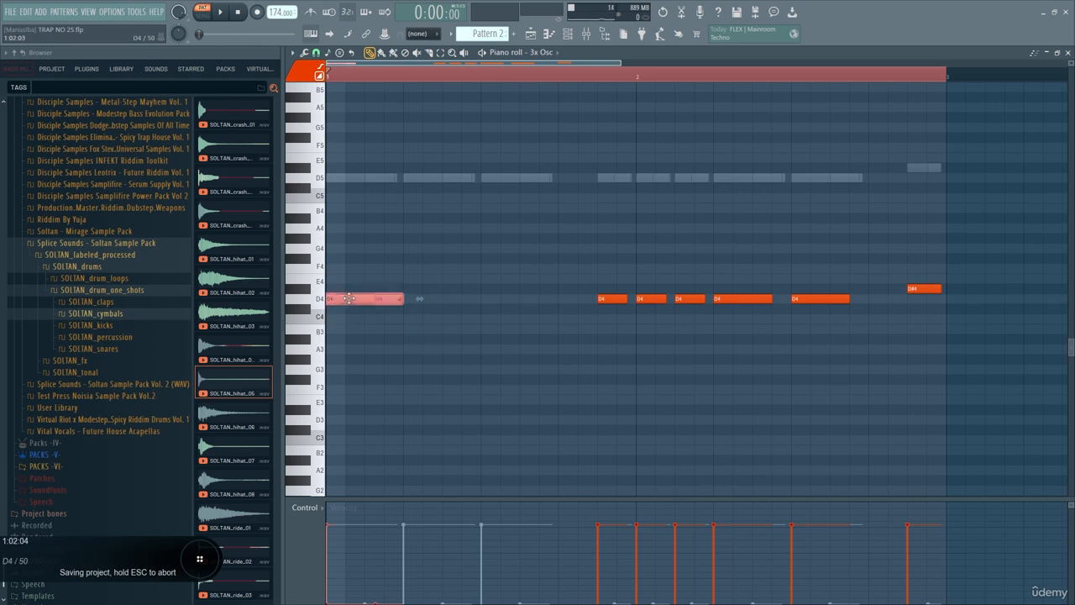
{"action": "left_click_drag", "start_coordinate": [349, 300], "coordinate": [421, 316]}
{"action": "left_click", "coordinate": [425, 311], "text": "ctrl"}
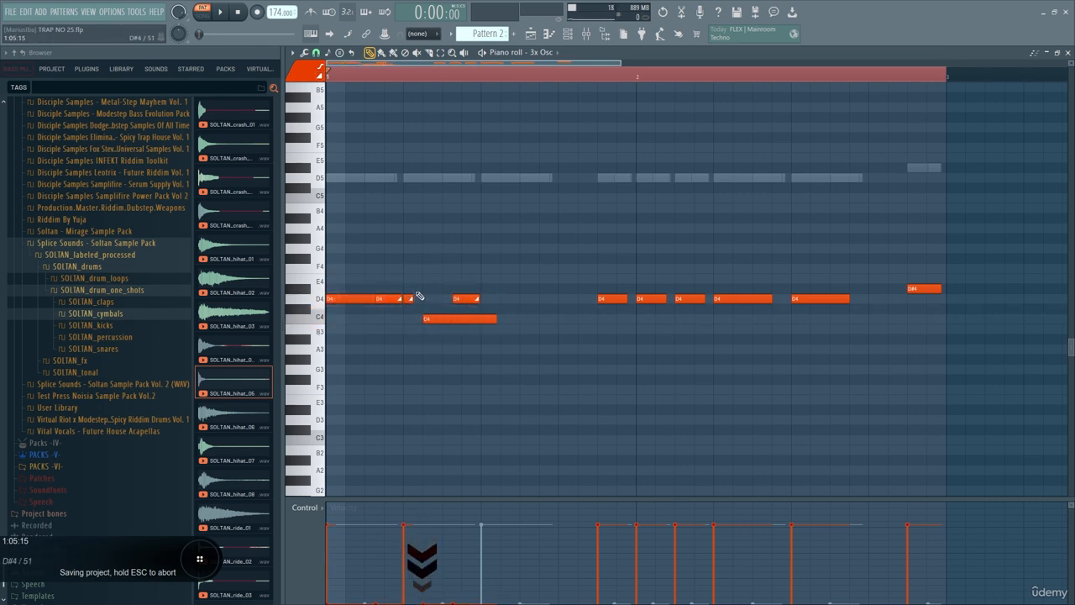
{"action": "left_click_drag", "start_coordinate": [476, 275], "coordinate": [428, 294]}
{"action": "left_click", "coordinate": [466, 285], "text": "ctrl"}
{"action": "mouse_move", "coordinate": [504, 285]}
{"action": "left_mouse_down"}
{"action": "mouse_move", "coordinate": [401, 325]}
{"action": "mouse_move", "coordinate": [508, 303]}
{"action": "left_mouse_up"}
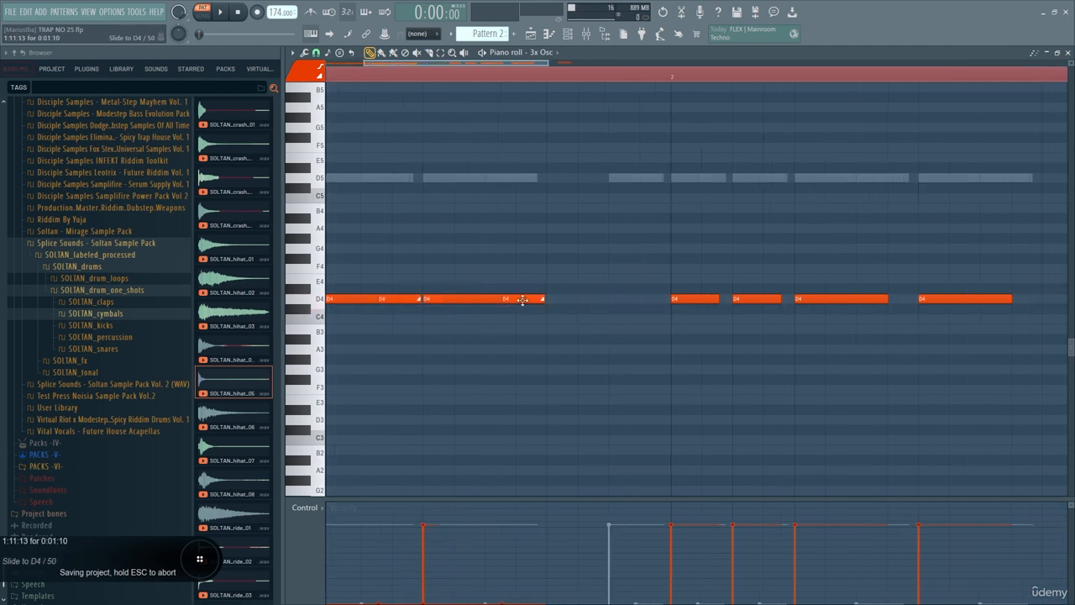
Replace the three short D4 notes around the start of bar 2 with D4 notes that each end in a D4 slide.
{"action": "left_click", "coordinate": [629, 313]}
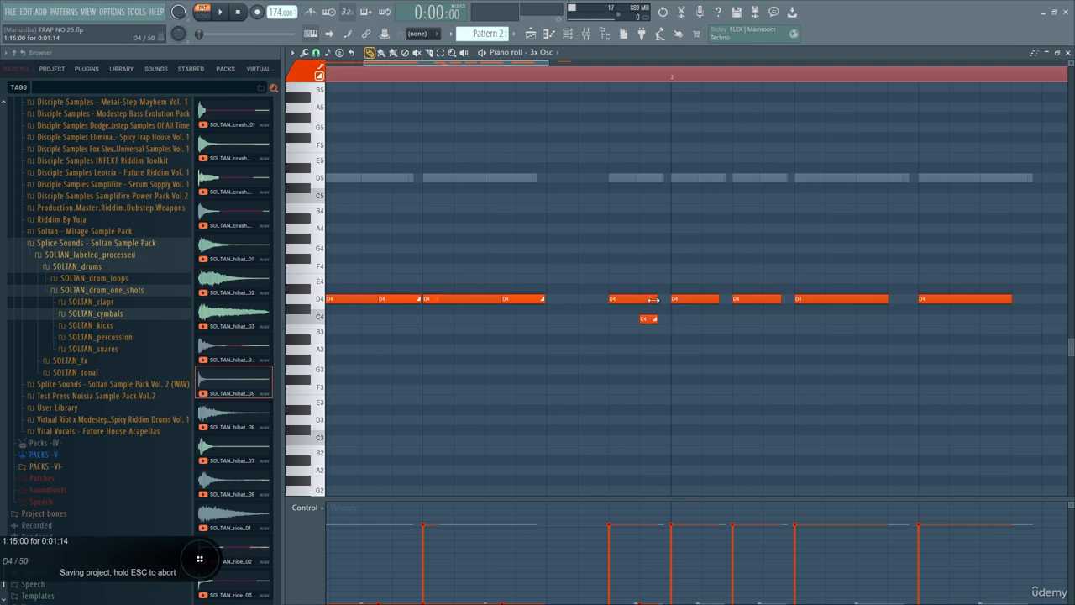
{"action": "left_click_drag", "start_coordinate": [651, 300], "coordinate": [647, 300]}
{"action": "right_click", "coordinate": [693, 299]}
{"action": "right_click", "coordinate": [756, 299]}
{"action": "mouse_move", "coordinate": [679, 286]}
{"action": "left_mouse_down"}
{"action": "mouse_move", "coordinate": [615, 332]}
{"action": "mouse_move", "coordinate": [686, 300]}
{"action": "left_mouse_up"}
{"action": "left_click_drag", "start_coordinate": [686, 300], "coordinate": [747, 299]}
{"action": "left_click_drag", "start_coordinate": [705, 300], "coordinate": [697, 299]}
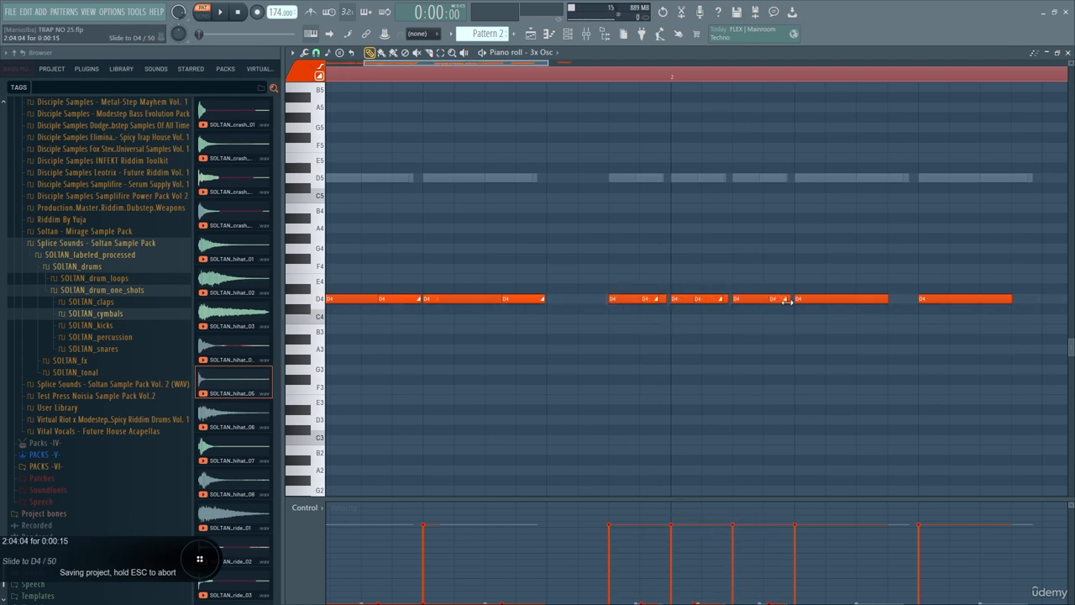
Replace the two long D4 notes in bar 2 with copies of the long D4 note and its slide.
{"action": "left_click_drag", "start_coordinate": [602, 254], "coordinate": [446, 314]}
{"action": "left_click_drag", "start_coordinate": [505, 299], "coordinate": [880, 297]}
{"action": "key", "text": "ctrl+d"}
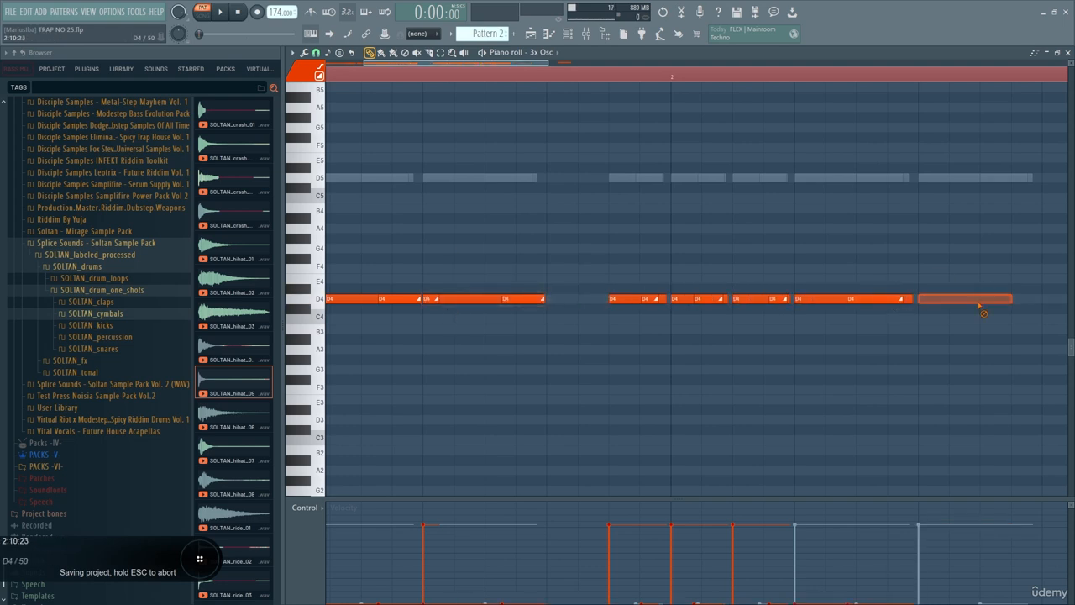
{"action": "left_click_drag", "start_coordinate": [934, 275], "coordinate": [822, 333]}
{"action": "key", "text": "ctrl+d"}
{"action": "left_click_drag", "start_coordinate": [811, 299], "coordinate": [940, 297]}
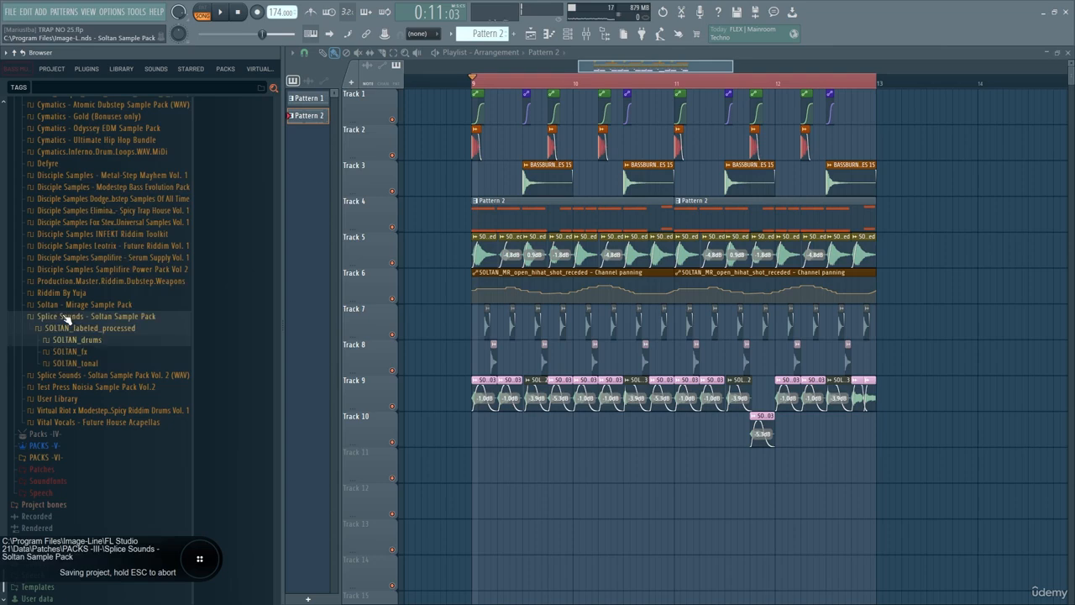
Open VV10_123_Em_TWO_WINGS_LPS in the Vital Vocals - Future House Acapellas pack, widen the browser and preview a vocal.
{"action": "left_click", "coordinate": [65, 317]}
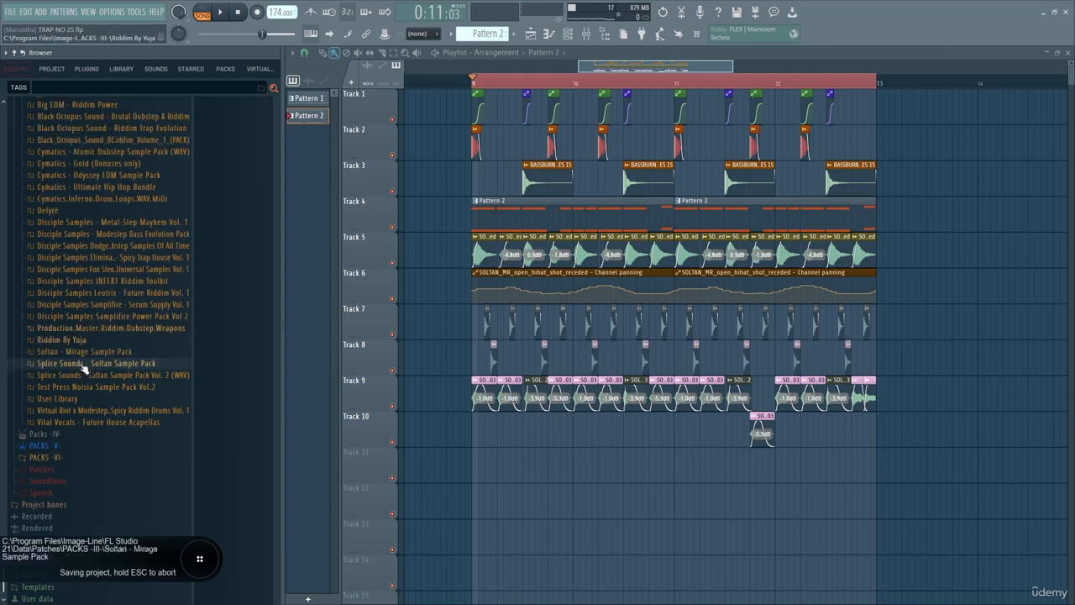
{"action": "left_click", "coordinate": [134, 364]}
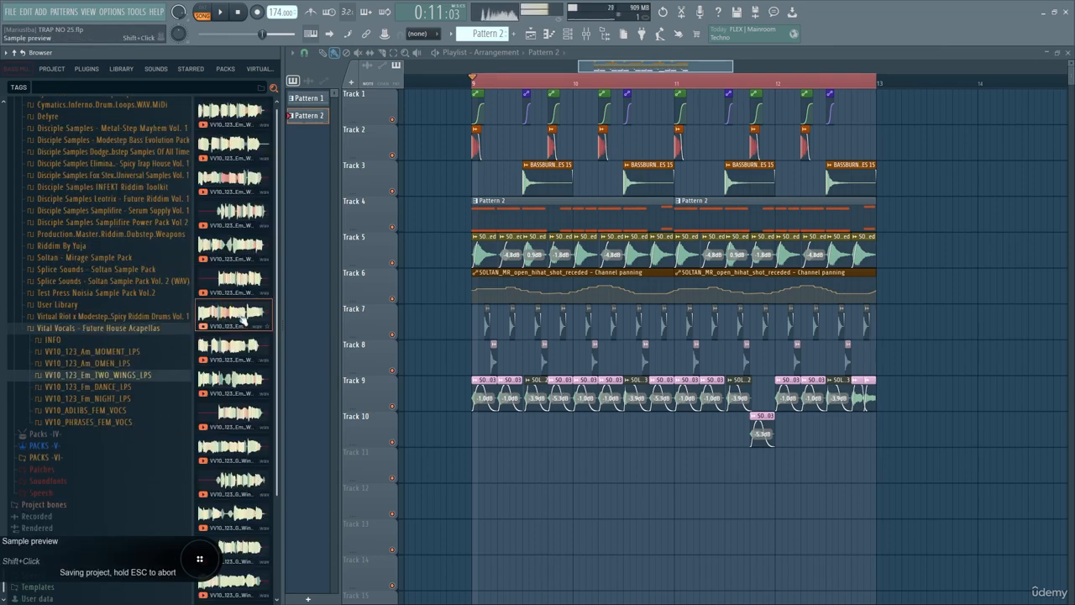
{"action": "left_click_drag", "start_coordinate": [281, 339], "coordinate": [395, 339]}
{"action": "left_click", "coordinate": [245, 319]}
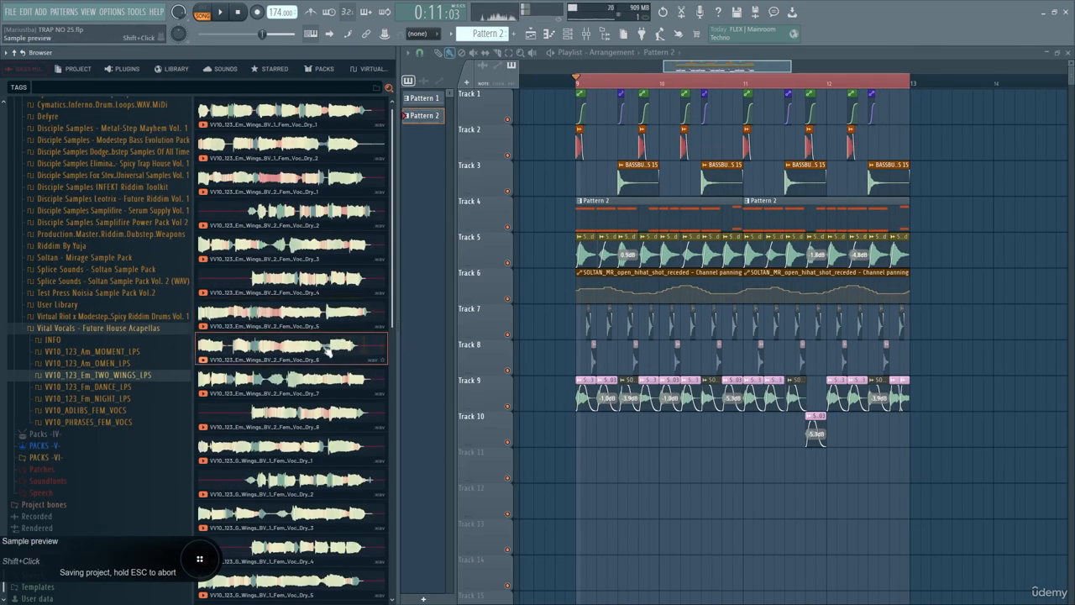
Place VV10_123_G_Wings_BV_1_Fem_Voc_Dry_1 on Track 11 at bar 9 and trim it to a short chop of 0:03:00.
{"action": "left_click_drag", "start_coordinate": [295, 460], "coordinate": [619, 470]}
{"action": "scroll", "coordinate": [723, 472], "scroll_direction": "up", "scroll_amount": 3}
{"action": "scroll", "coordinate": [598, 471], "scroll_direction": "up", "scroll_amount": 4}
{"action": "left_click_drag", "start_coordinate": [791, 468], "coordinate": [585, 467]}
Repeat the vocal chop along Track 11 in the bass rhythm, including shorter back-to-back chops around bar 10.
{"action": "left_click", "coordinate": [613, 468]}
{"action": "left_click", "coordinate": [671, 468]}
{"action": "left_click_drag", "start_coordinate": [672, 468], "coordinate": [661, 468]}
{"action": "left_click_drag", "start_coordinate": [702, 467], "coordinate": [729, 467]}
{"action": "scroll", "coordinate": [730, 113], "scroll_direction": "down", "scroll_amount": 1}
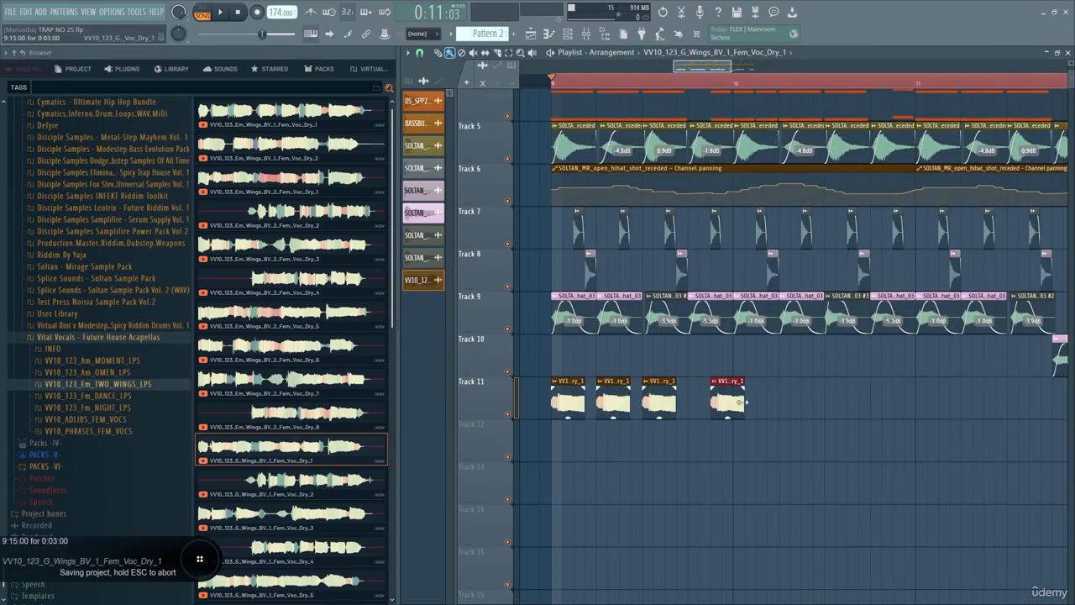
{"action": "left_click", "coordinate": [737, 404]}
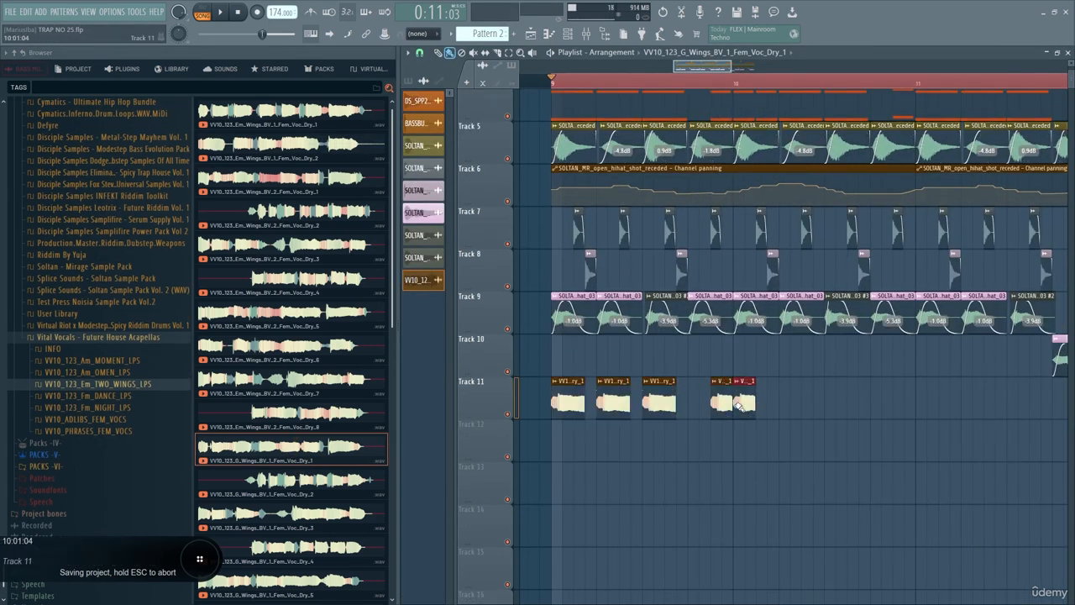
{"action": "left_click", "coordinate": [804, 403]}
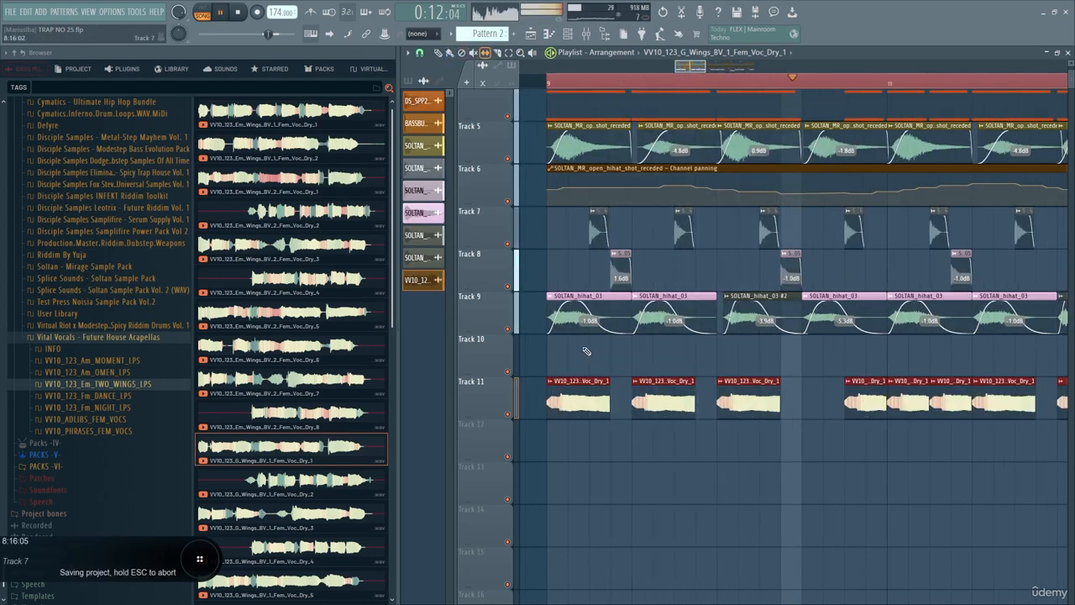
Slip the audio inside the Track 11 vocal chops to try a more sustained part of the sample.
{"action": "left_click_drag", "start_coordinate": [575, 403], "coordinate": [504, 409]}
{"action": "left_click_drag", "start_coordinate": [638, 410], "coordinate": [475, 422]}
{"action": "left_click_drag", "start_coordinate": [855, 408], "coordinate": [550, 406]}
{"action": "scroll", "coordinate": [840, 424], "scroll_direction": "down", "scroll_amount": 3}
{"action": "left_click_drag", "start_coordinate": [812, 412], "coordinate": [640, 375]}
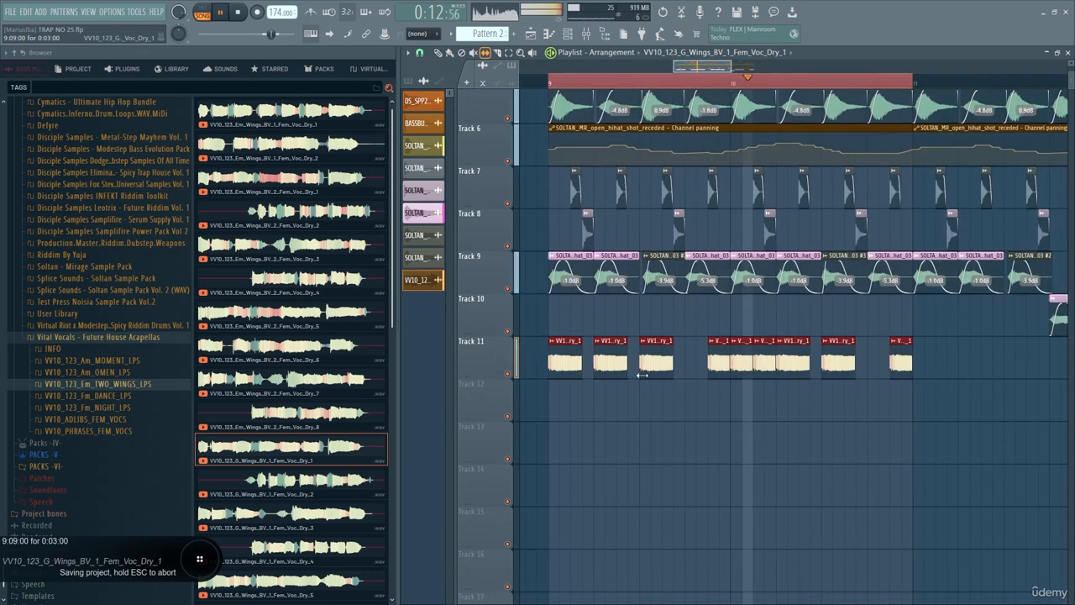
Swap the chops' sample for VV10_123_G_Wings_BV_1_Fem_Voc_Dry_2 and slip its audio to a sustained part.
{"action": "left_click_drag", "start_coordinate": [714, 371], "coordinate": [652, 370]}
{"action": "left_click_drag", "start_coordinate": [566, 370], "coordinate": [500, 371]}
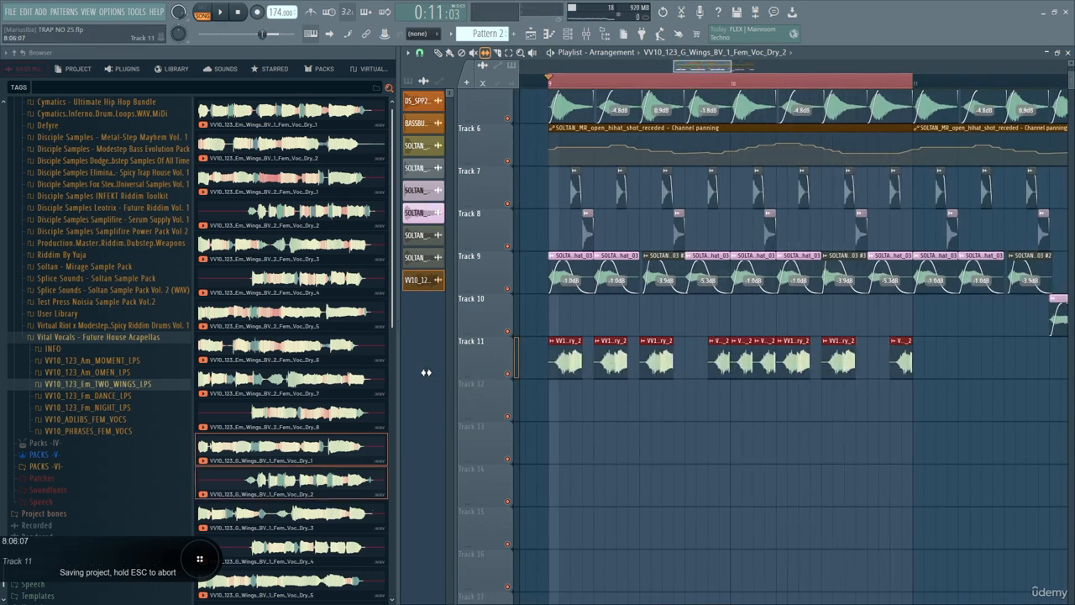
{"action": "left_click_drag", "start_coordinate": [570, 367], "coordinate": [558, 369]}
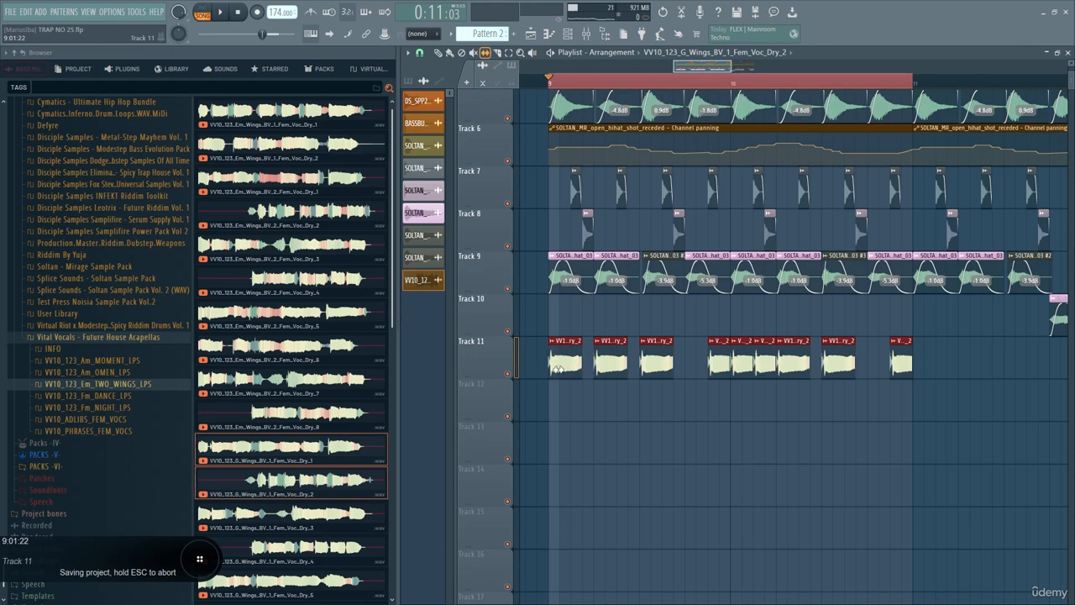
Change the time-stretching mode of the VV10_123_Em_Wings_BV_1_Fem_Voc_Dry_2 vocal clip and play the arrangement.
{"action": "left_click", "coordinate": [733, 202]}
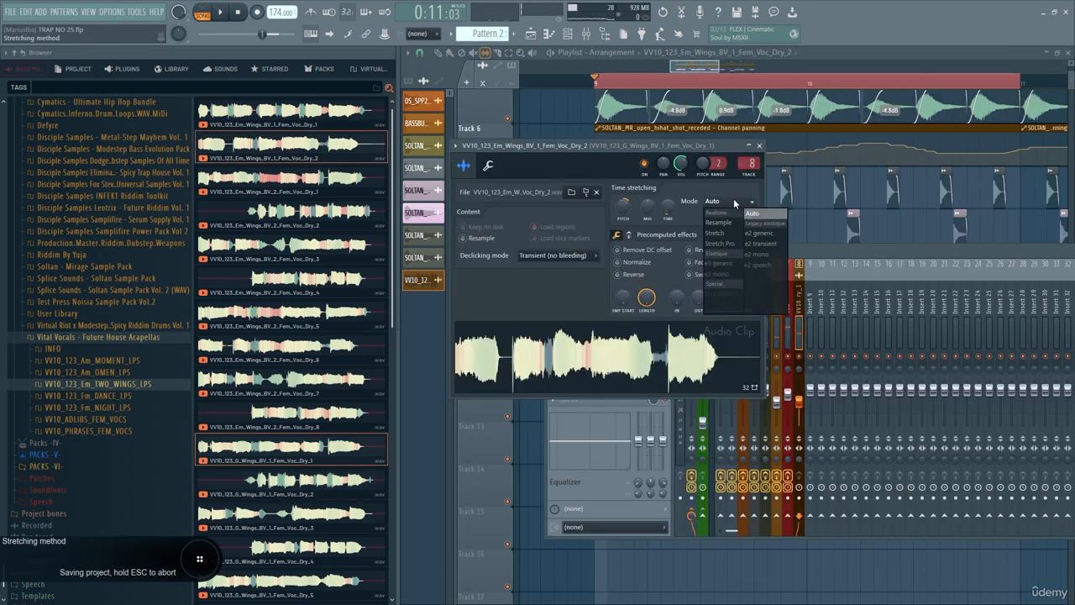
{"action": "left_click", "coordinate": [735, 237]}
{"action": "key", "text": "space"}
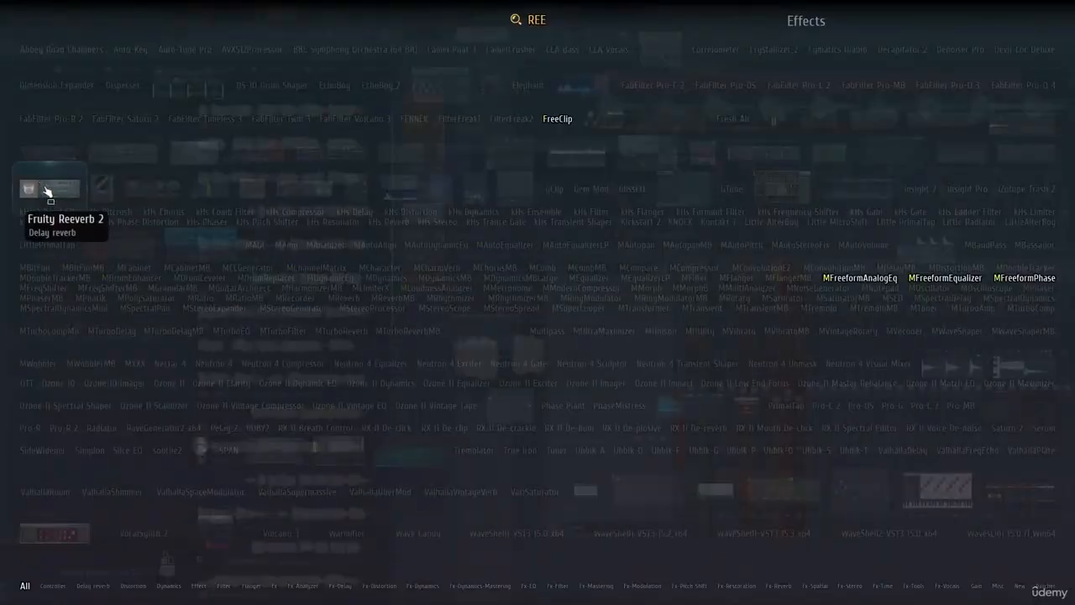
Add Fruity Reeverb 2 to the vocal's mixer track and shorten the vocal chop at bar 9 on Track 11.
{"action": "left_click", "coordinate": [45, 184]}
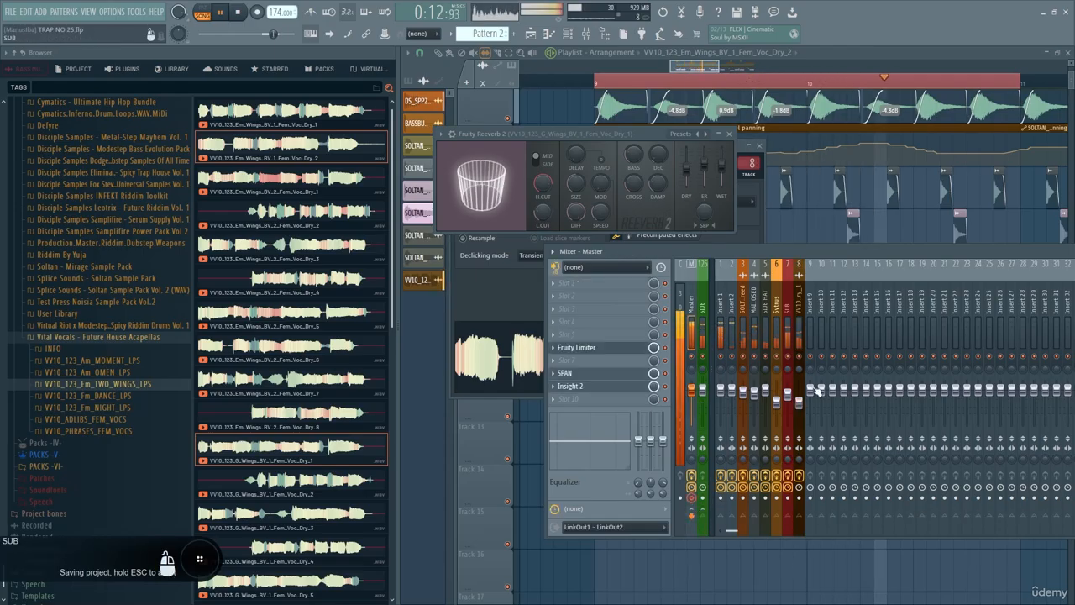
{"action": "left_click", "coordinate": [796, 312]}
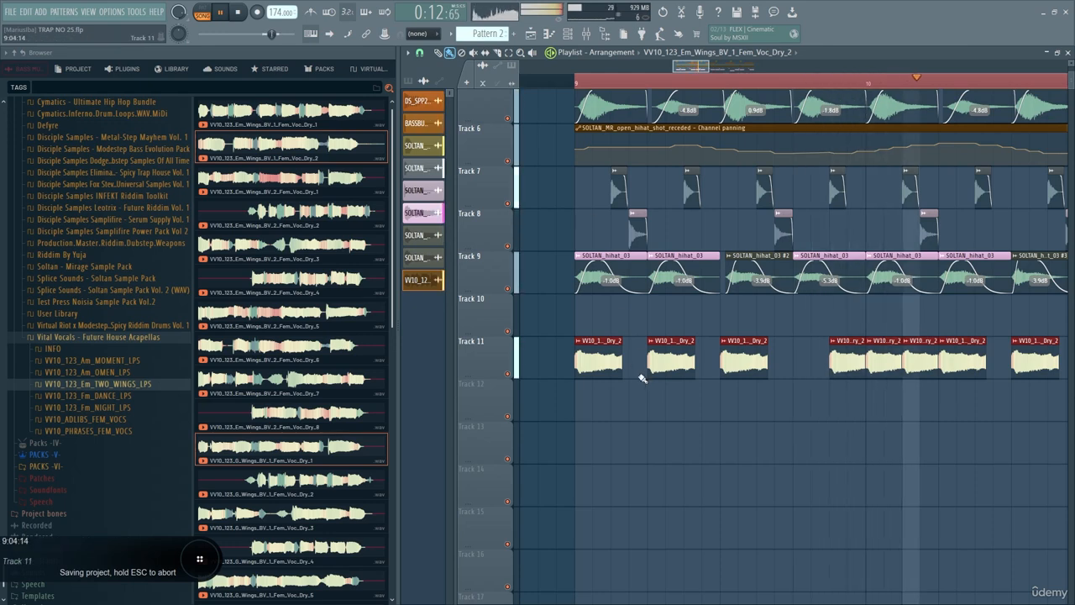
{"action": "left_click_drag", "start_coordinate": [620, 343], "coordinate": [605, 343]}
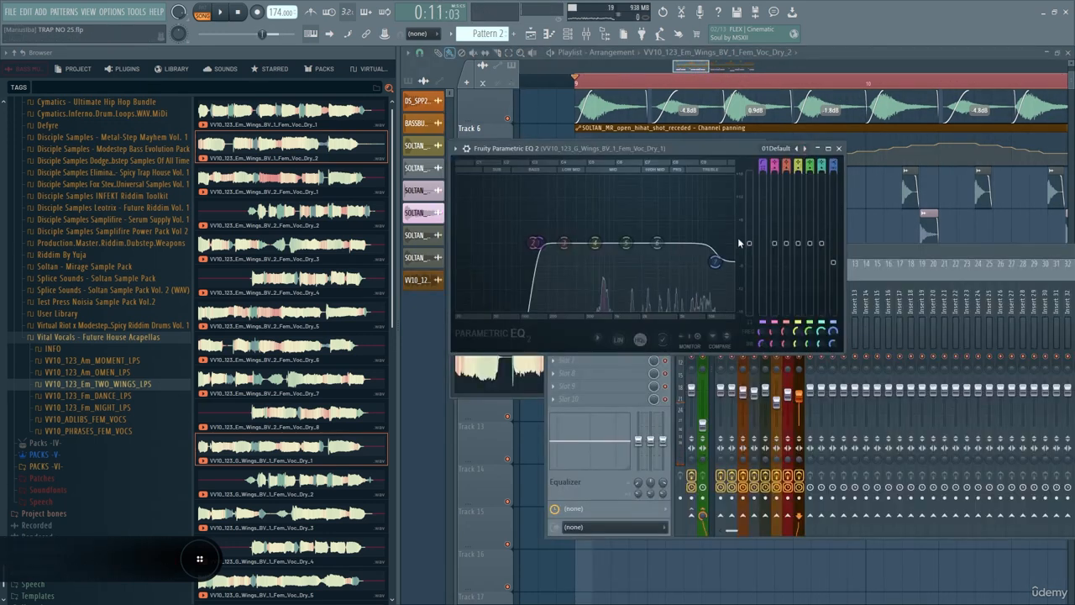
Adjust the Fruity Parametric EQ 2 bands on the vocal's mixer track and play back the result.
{"action": "left_click_drag", "start_coordinate": [669, 218], "coordinate": [694, 202]}
{"action": "key", "text": "space"}
{"action": "left_click_drag", "start_coordinate": [539, 243], "coordinate": [621, 243]}
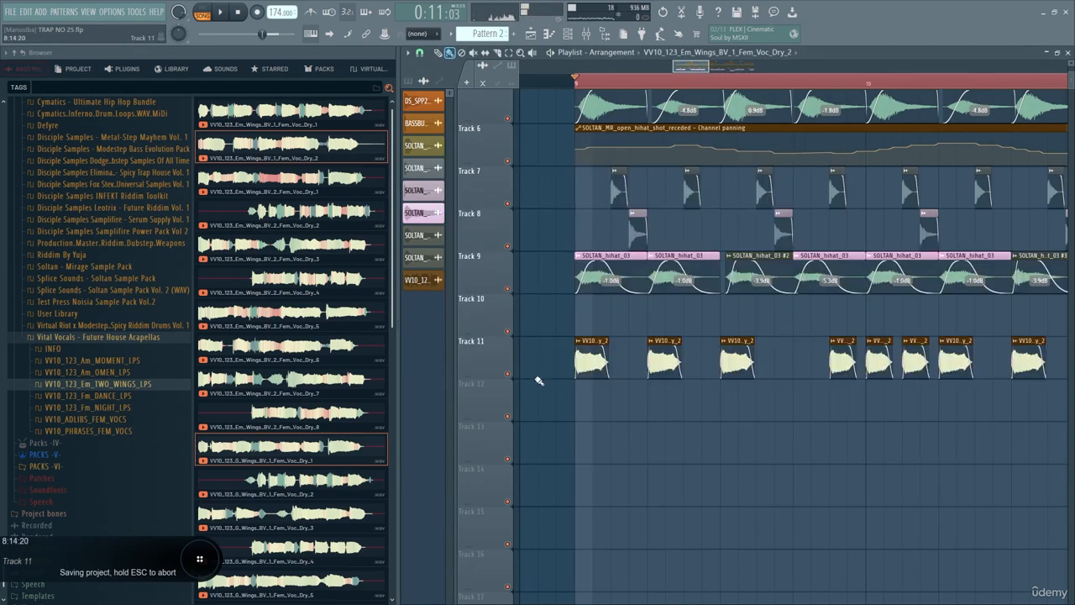
Solo the vocal chops on Track 11 and add GTune to the Master mixer track.
{"action": "scroll", "coordinate": [539, 380], "scroll_direction": "down", "scroll_amount": 3}
{"action": "right_click", "coordinate": [507, 374]}
{"action": "scroll", "coordinate": [553, 390], "scroll_direction": "up", "scroll_amount": 3}
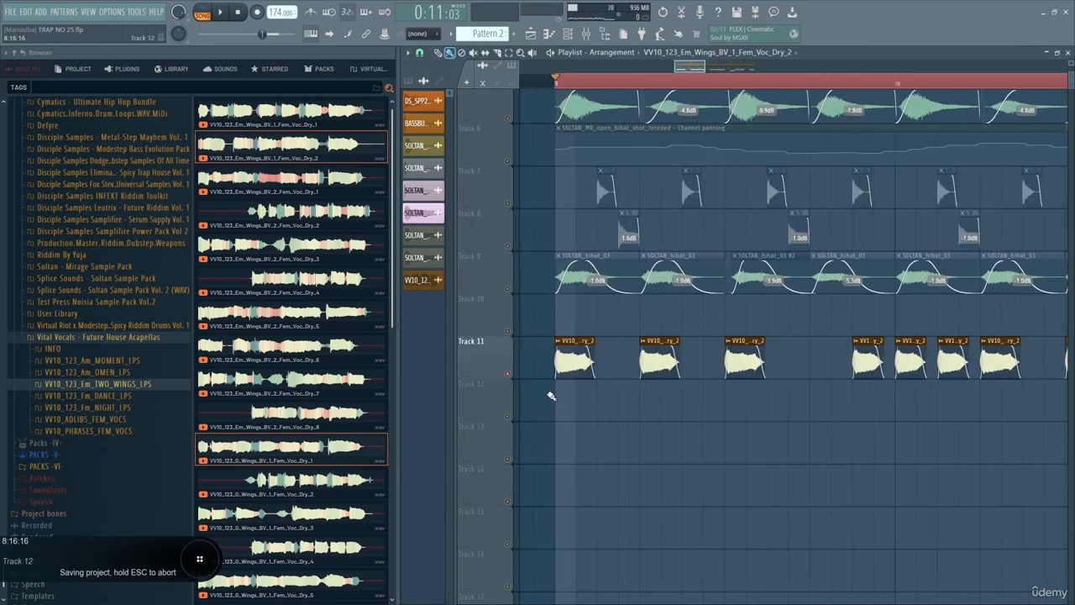
{"action": "key", "text": "F9"}
{"action": "left_click", "coordinate": [691, 333]}
{"action": "key", "text": "F8"}
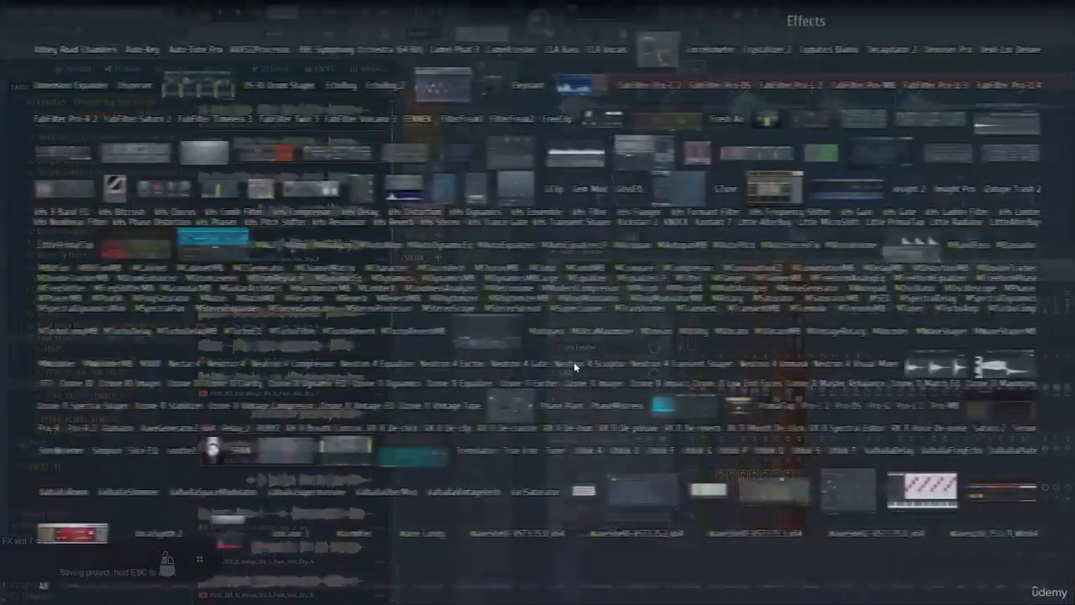
{"action": "type", "text": "gtune"}
{"action": "left_click", "coordinate": [731, 190]}
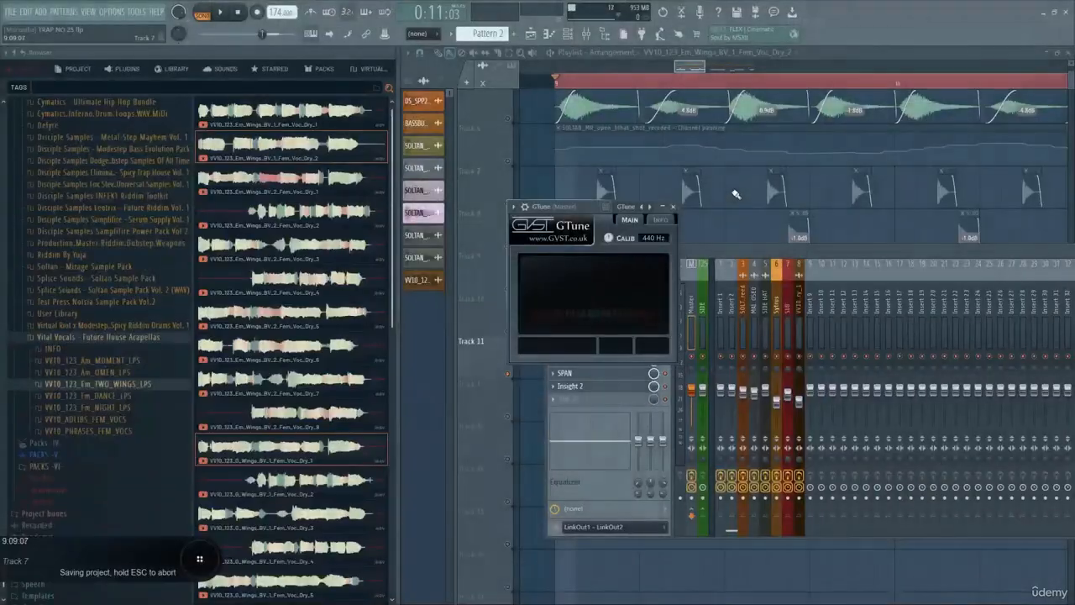
Add the Tuner effect to the Master track and play the soloed vocal chops to detect their note.
{"action": "key", "text": "F8"}
{"action": "type", "text": "tuner"}
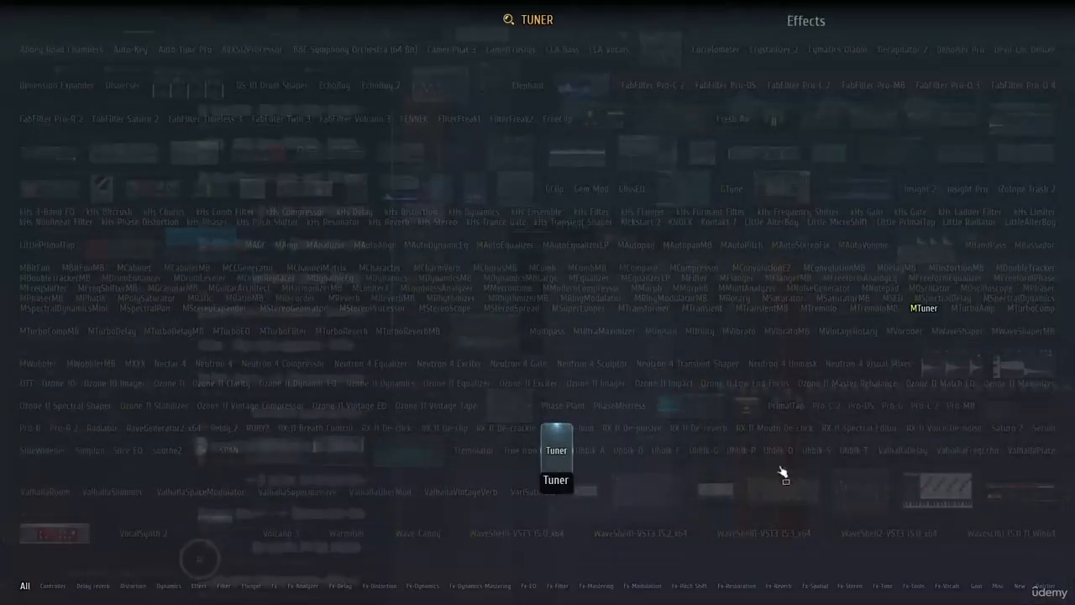
{"action": "key", "text": "Return"}
{"action": "left_click_drag", "start_coordinate": [579, 191], "coordinate": [800, 145]}
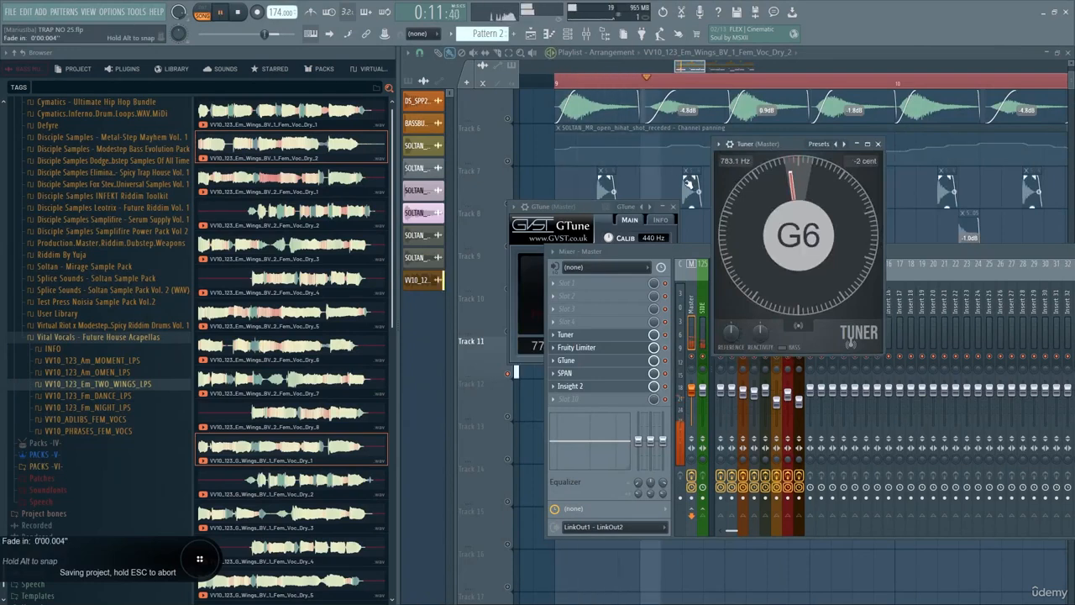
{"action": "left_click", "coordinate": [581, 207]}
{"action": "key", "text": "space"}
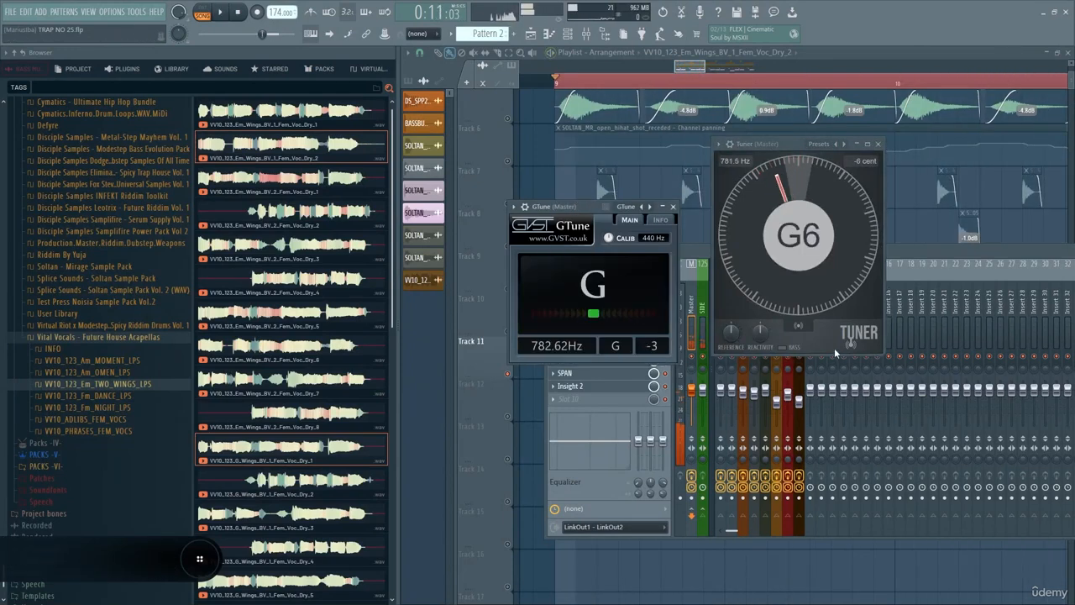
Try a +5 cent pitch shift on the vocal clip and check the pattern's notes in the piano roll.
{"action": "key", "text": "ctrl+s"}
{"action": "key", "text": "F12"}
{"action": "double_click", "coordinate": [577, 345]}
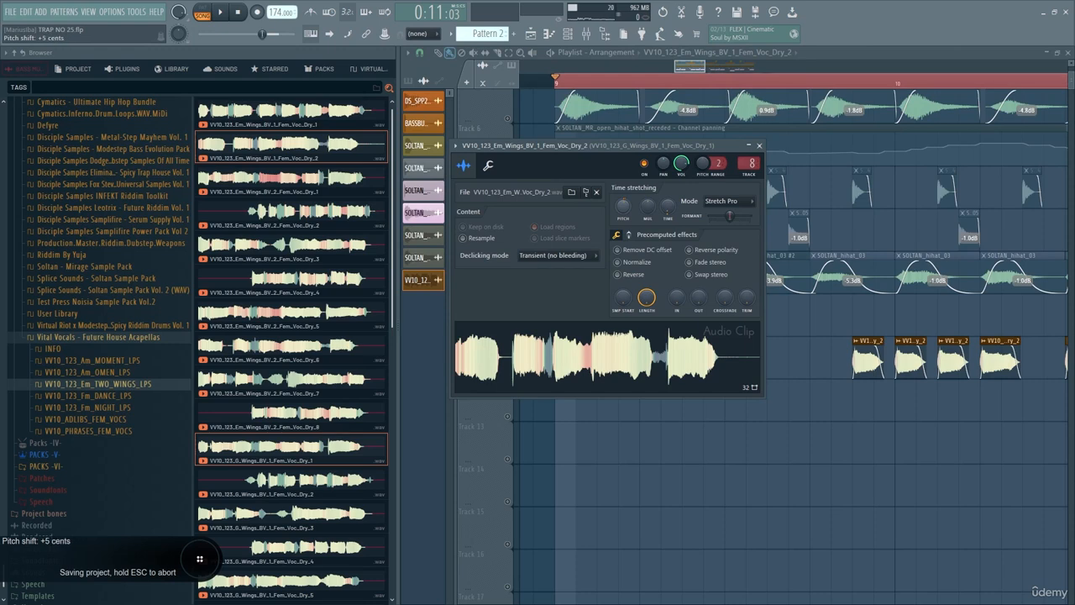
{"action": "key", "text": "ctrl+s"}
{"action": "key", "text": "F7"}
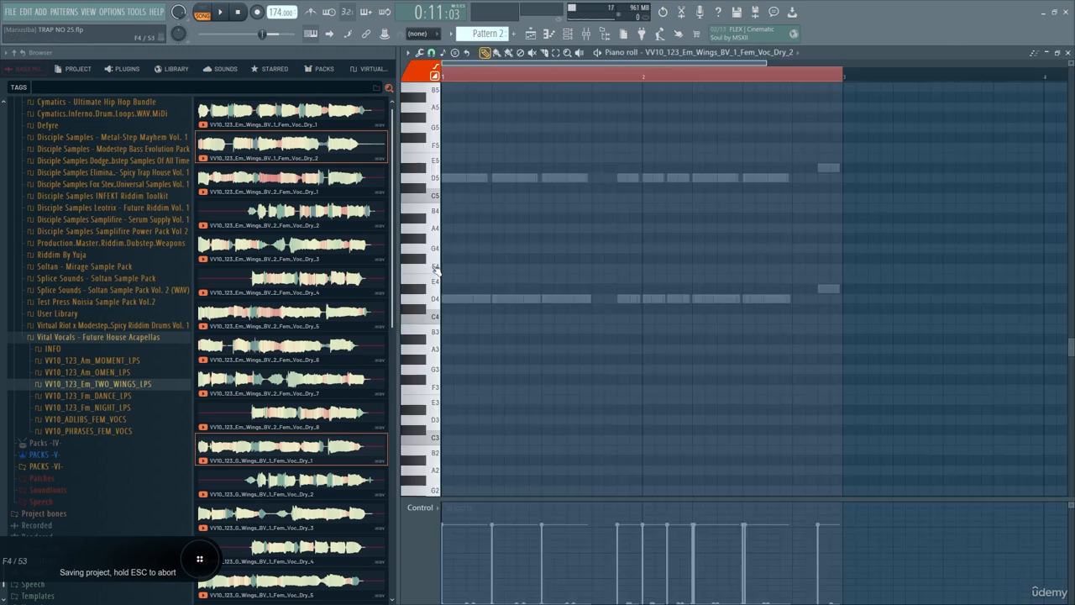
{"action": "key", "text": "F7"}
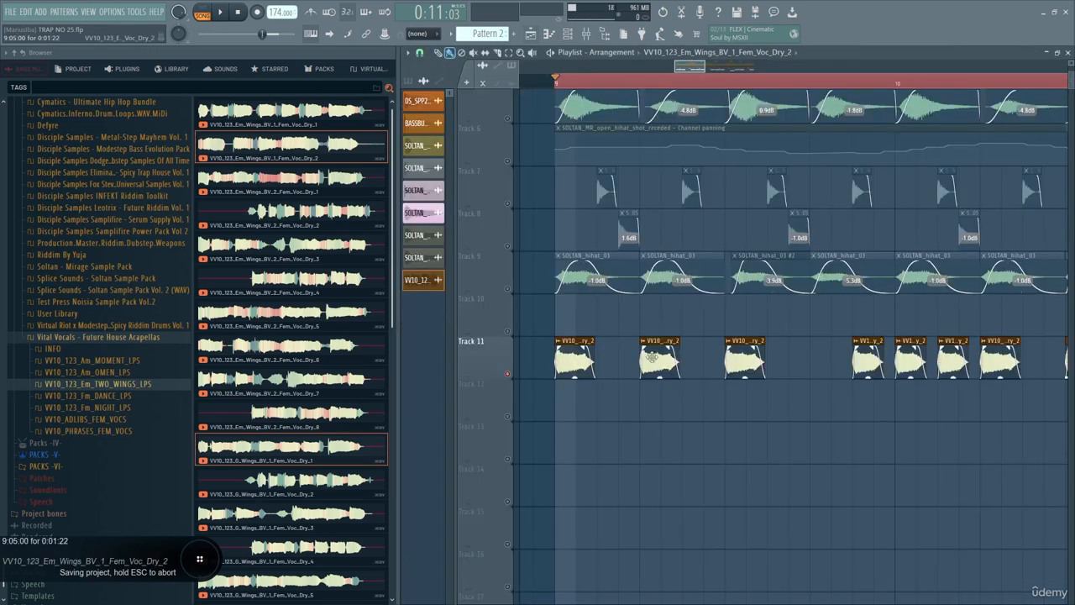
Set the vocal clip's pitch shift to -200 cents and play it through the tuner.
{"action": "double_click", "coordinate": [654, 356]}
{"action": "scroll", "coordinate": [623, 209], "scroll_direction": "up", "scroll_amount": 3}
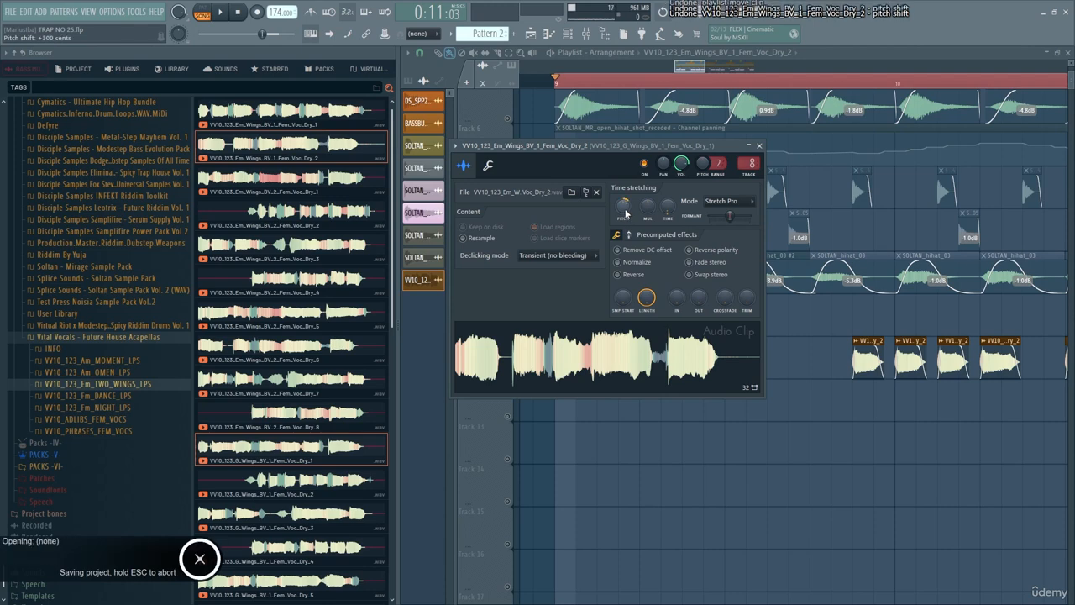
{"action": "left_click_drag", "start_coordinate": [625, 211], "coordinate": [625, 218]}
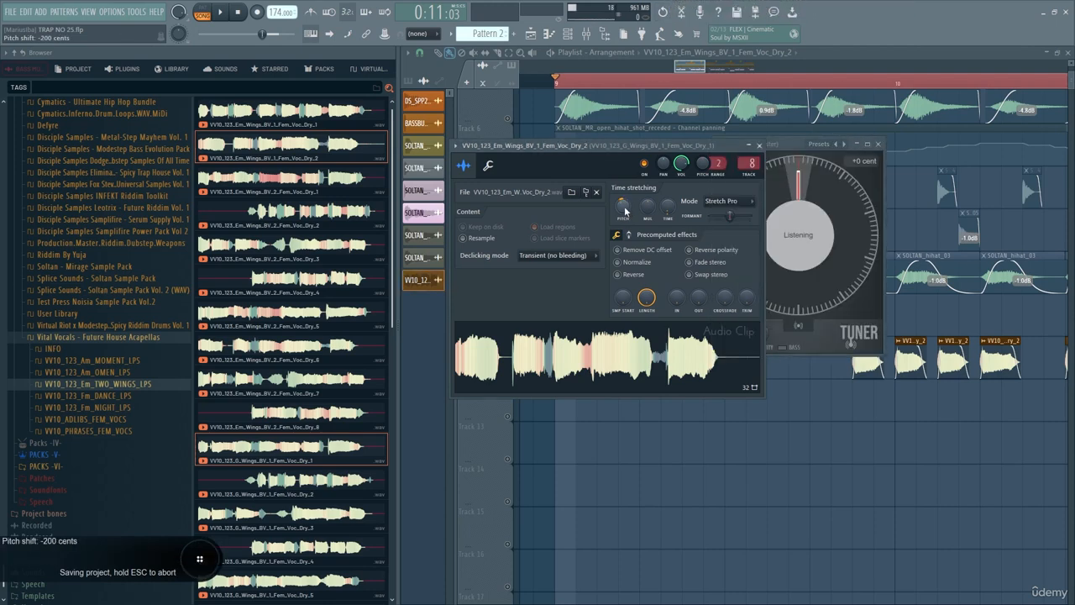
{"action": "key", "text": "space"}
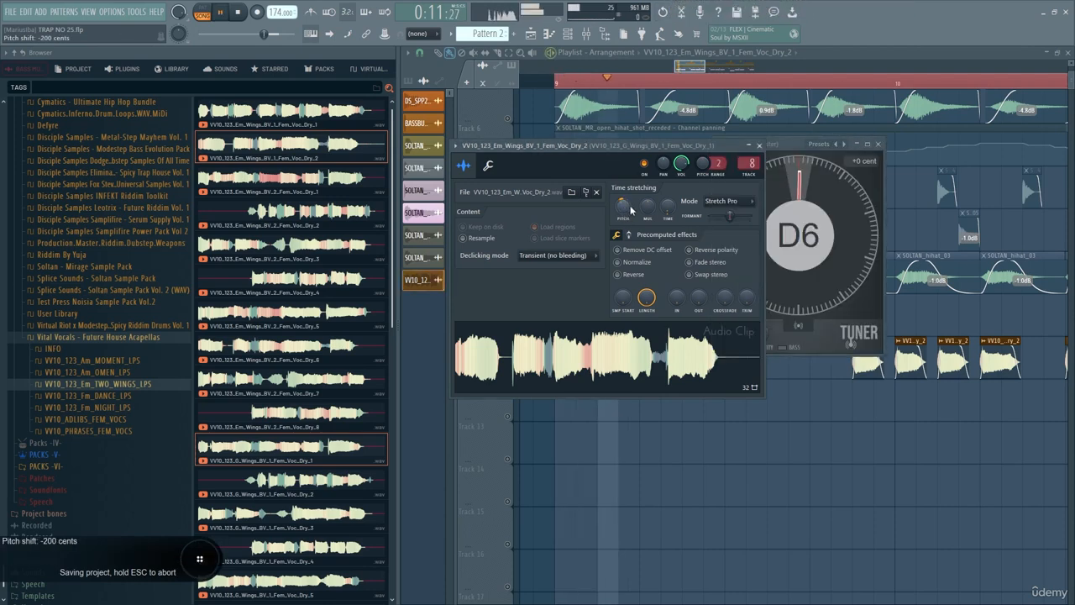
Close the Tuner and clip settings, unsolo Track 11, and play the vocal chops with the full arrangement.
{"action": "left_click", "coordinate": [878, 144]}
{"action": "key", "text": "Escape"}
{"action": "key", "text": "F9"}
{"action": "key", "text": "F9"}
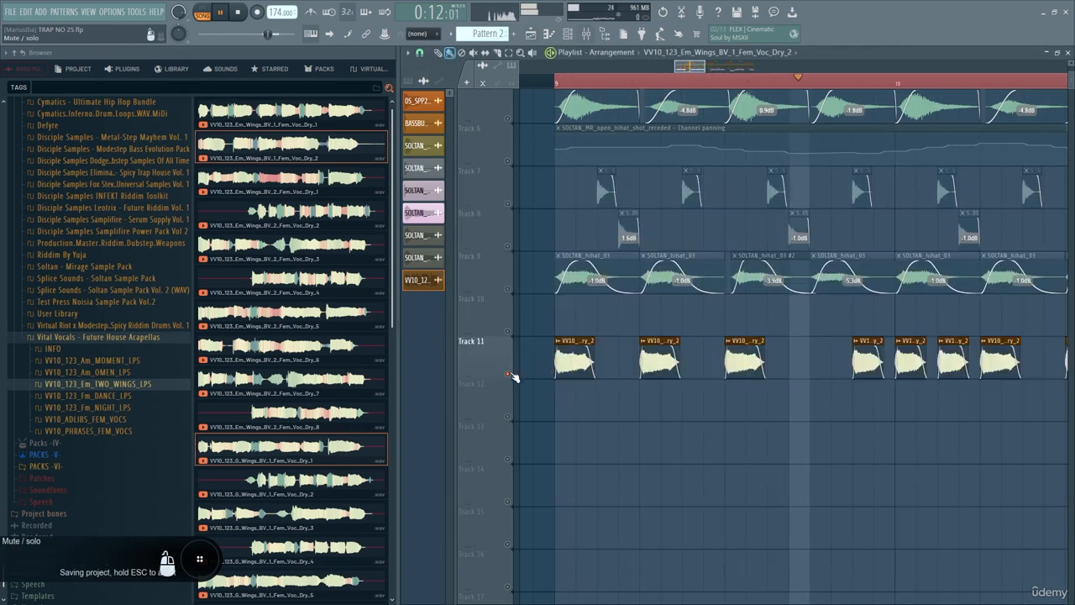
{"action": "key", "text": "F9"}
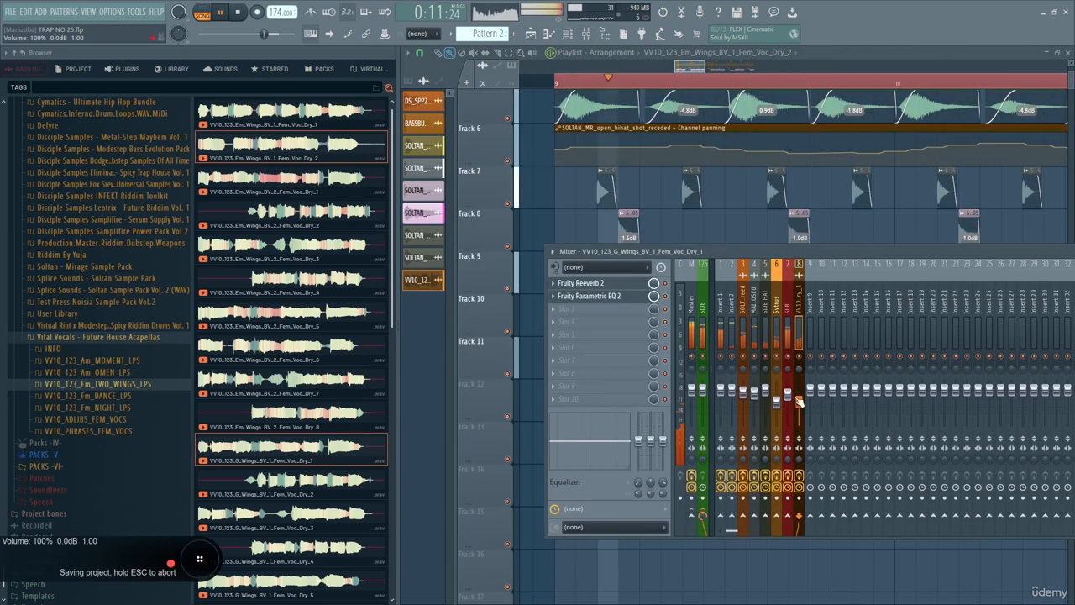
{"action": "key", "text": "F9"}
{"action": "scroll", "coordinate": [713, 344], "scroll_direction": "down", "scroll_amount": 2}
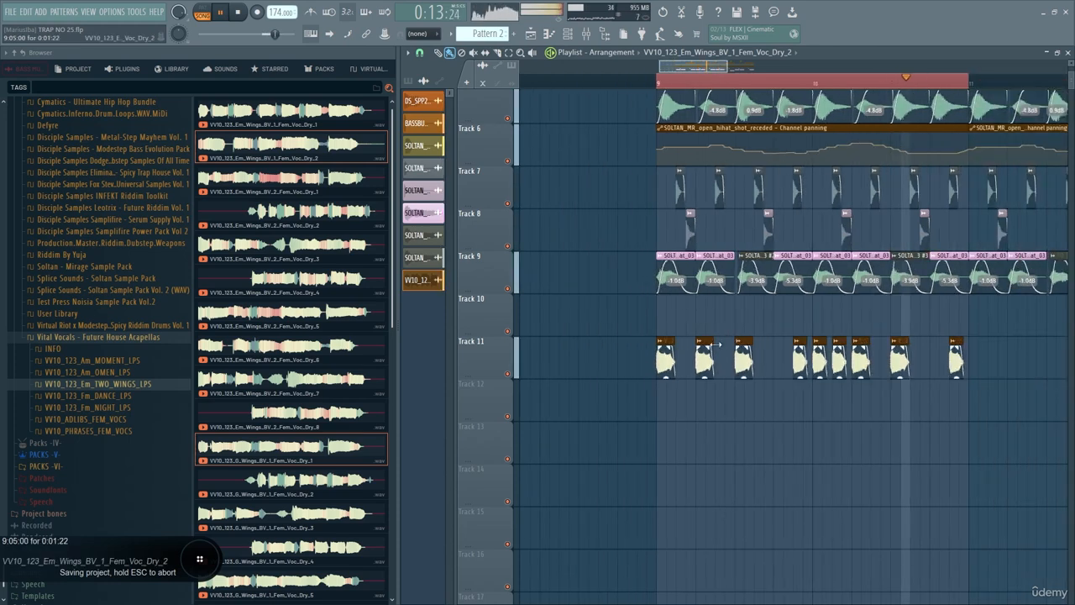
{"action": "scroll", "coordinate": [712, 345], "scroll_direction": "down", "scroll_amount": 2}
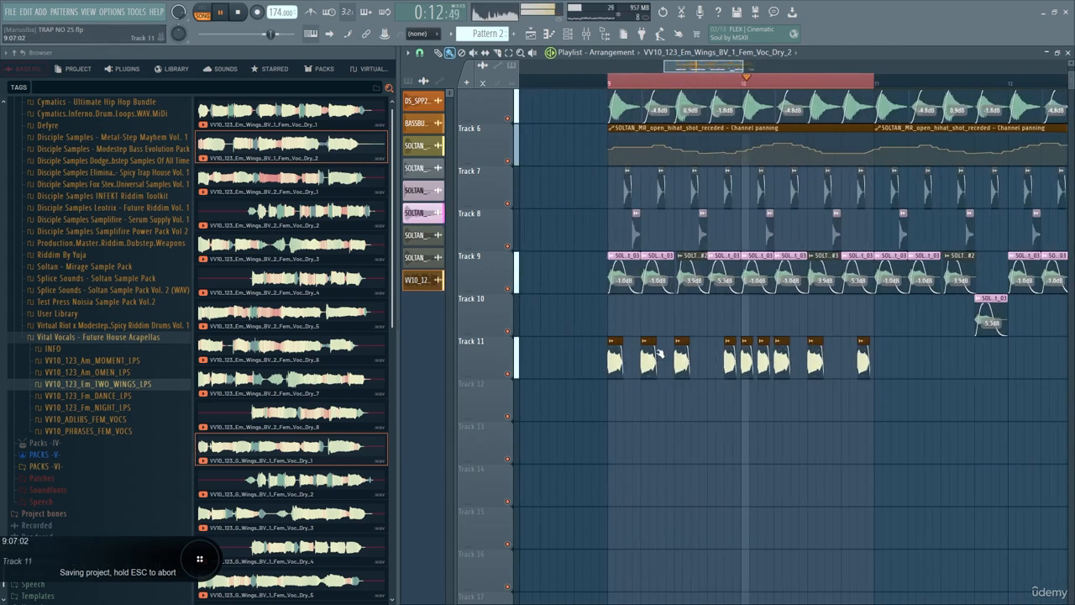
{"action": "key", "text": "F9"}
{"action": "key", "text": "F9"}
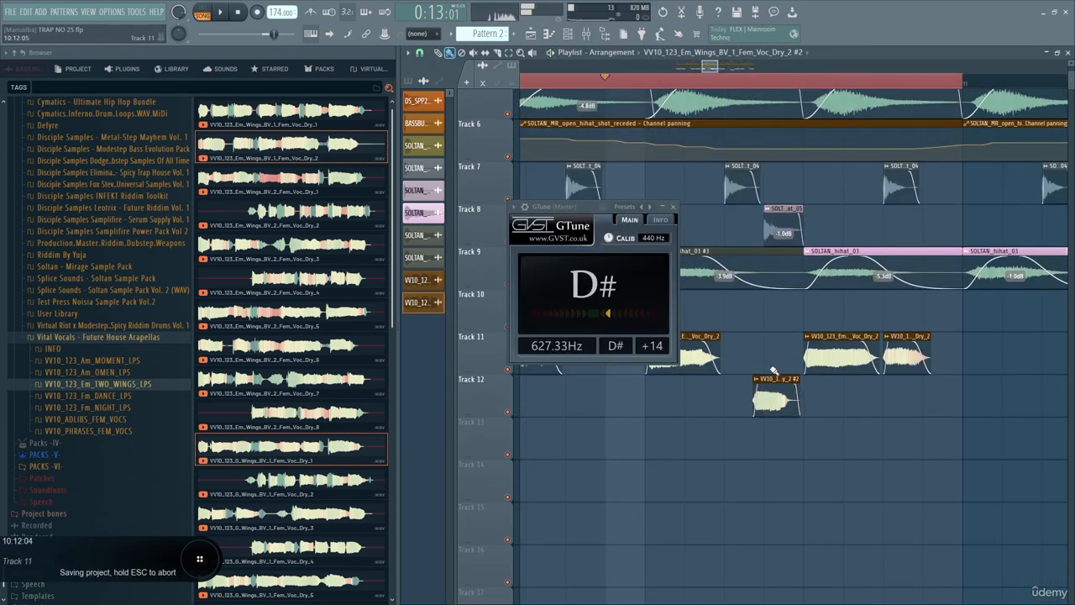
Open Pattern 2 in the piano roll and set its scale to D# Minor Natural (Aeolian).
{"action": "scroll", "coordinate": [773, 370], "scroll_direction": "down", "scroll_amount": 4}
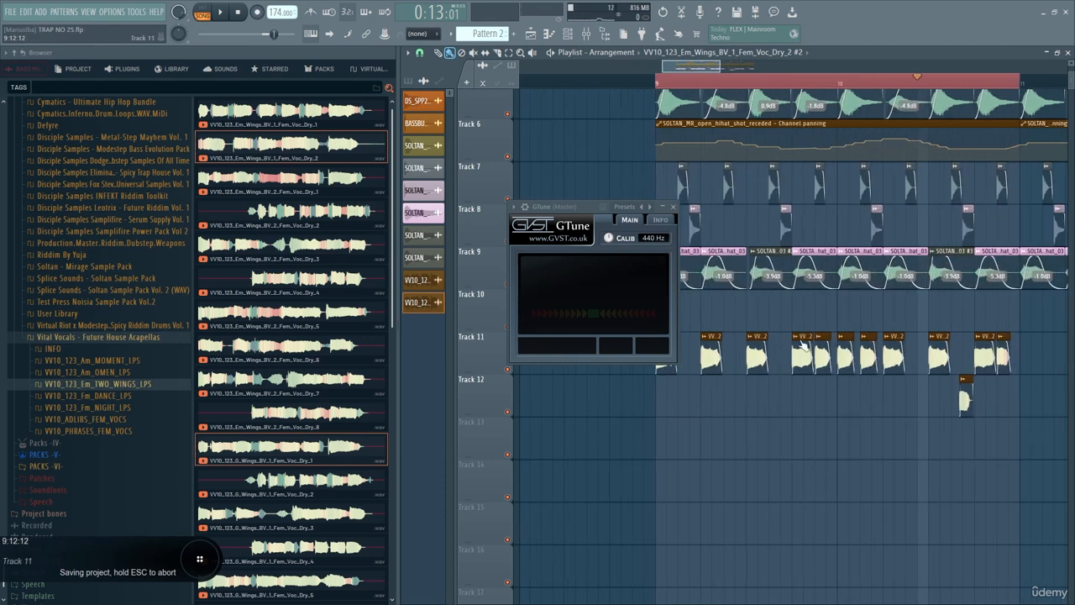
{"action": "scroll", "coordinate": [823, 336], "scroll_direction": "down", "scroll_amount": 2}
{"action": "scroll", "coordinate": [845, 319], "scroll_direction": "up", "scroll_amount": 2}
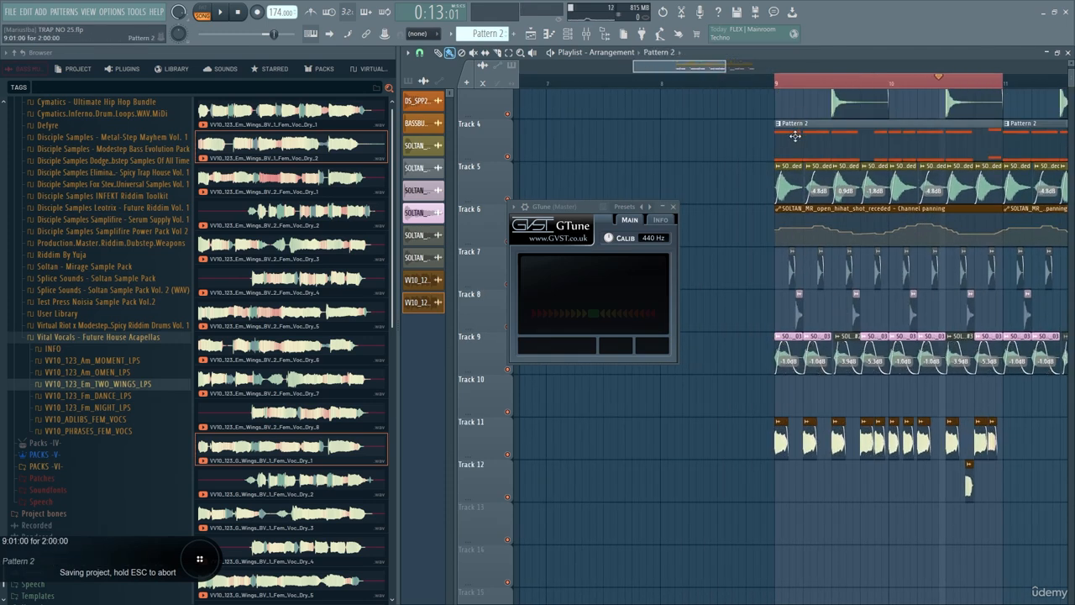
{"action": "double_click", "coordinate": [795, 137]}
{"action": "left_click", "coordinate": [443, 54]}
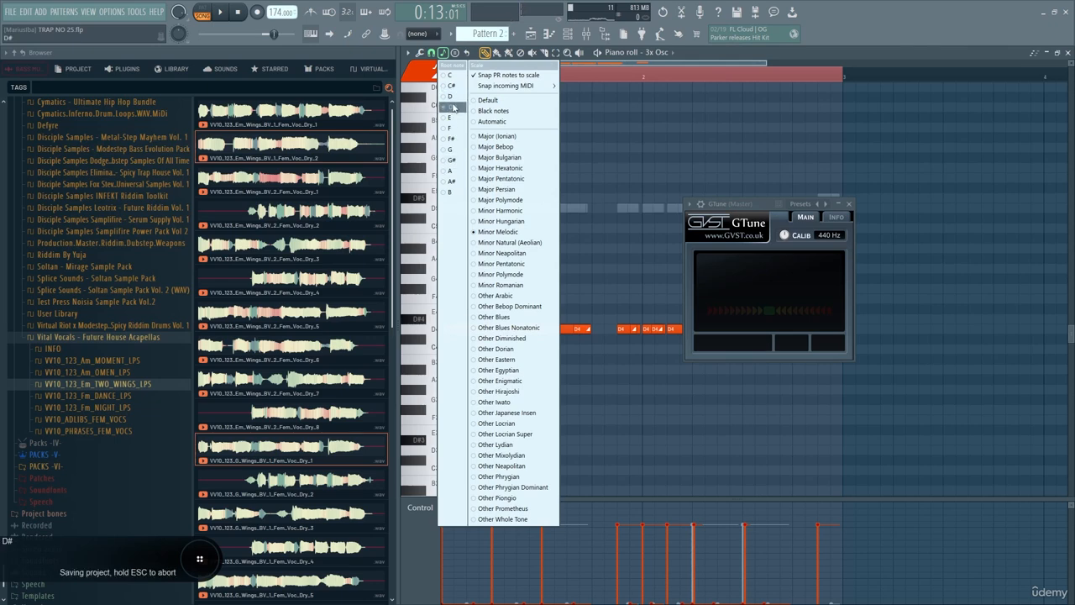
{"action": "left_click", "coordinate": [454, 108]}
{"action": "left_click", "coordinate": [518, 243]}
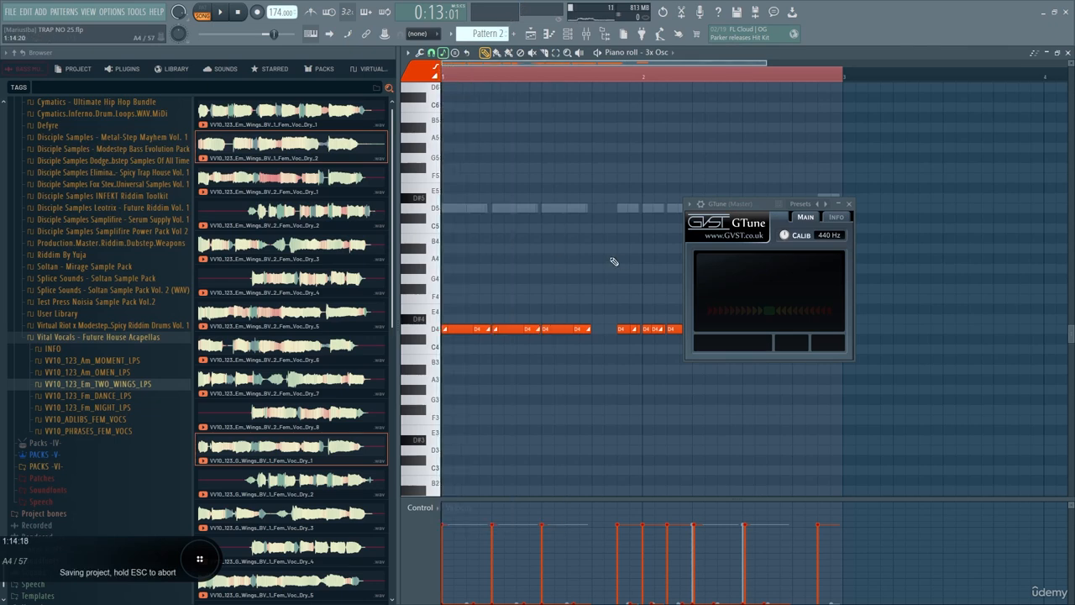
Play the arrangement in the playlist to judge the vocal chops, and close GTune.
{"action": "key", "text": "space"}
{"action": "key", "text": "F5"}
{"action": "scroll", "coordinate": [567, 290], "scroll_direction": "down", "scroll_amount": 4}
{"action": "scroll", "coordinate": [795, 422], "scroll_direction": "up", "scroll_amount": 4}
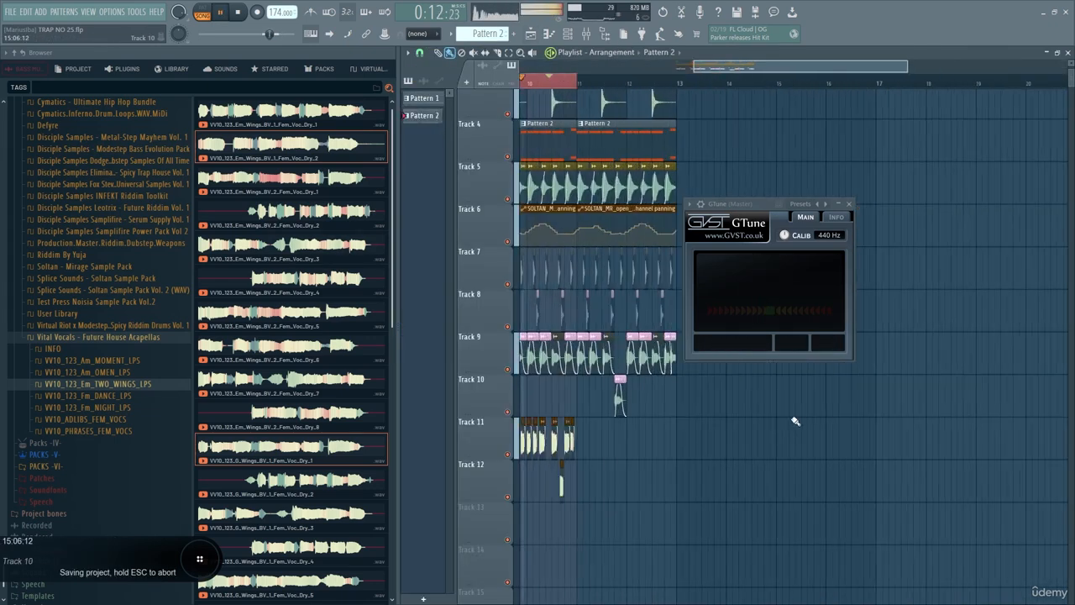
{"action": "left_click", "coordinate": [849, 204]}
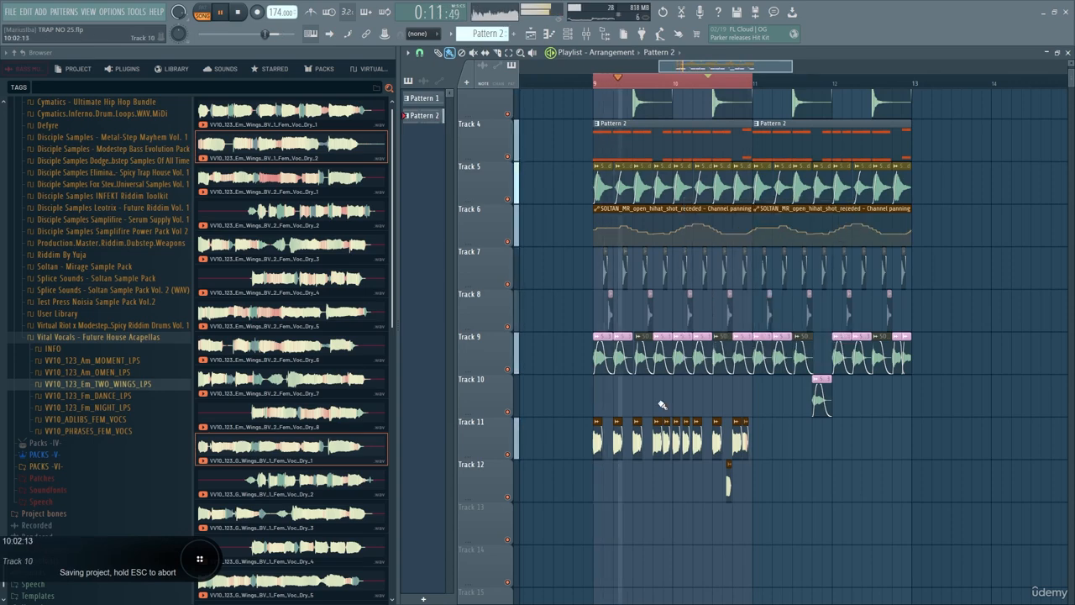
{"action": "scroll", "coordinate": [662, 407], "scroll_direction": "up", "scroll_amount": 3}
{"action": "scroll", "coordinate": [281, 384], "scroll_direction": "down", "scroll_amount": 3}
{"action": "key", "text": "space"}
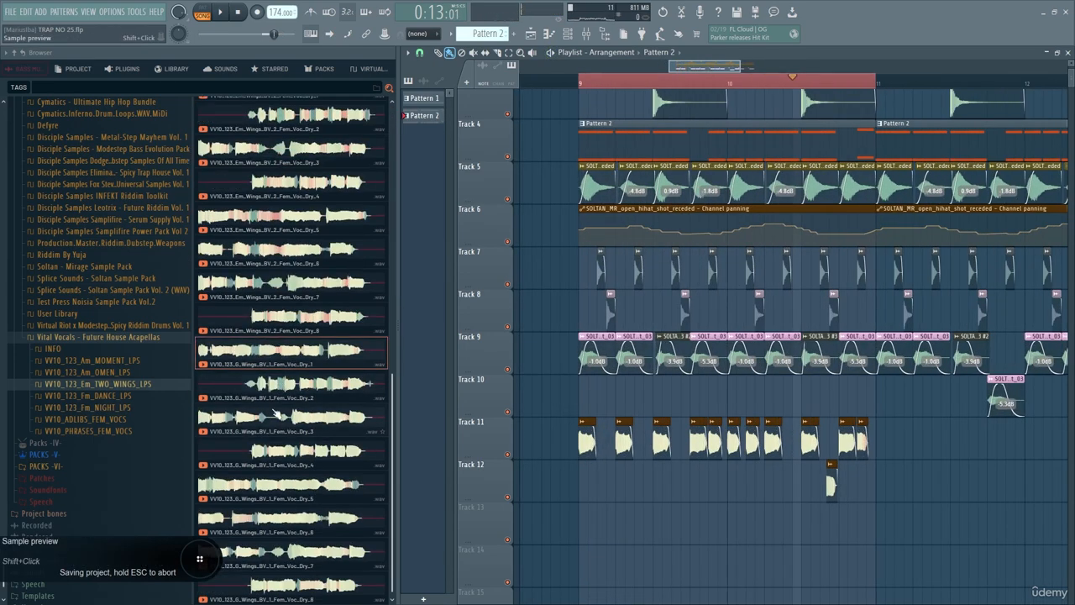
Add a Serum instrument and load the Monster 5 [SL] spectral wavetable into oscillator A.
{"action": "key", "text": "alt+p"}
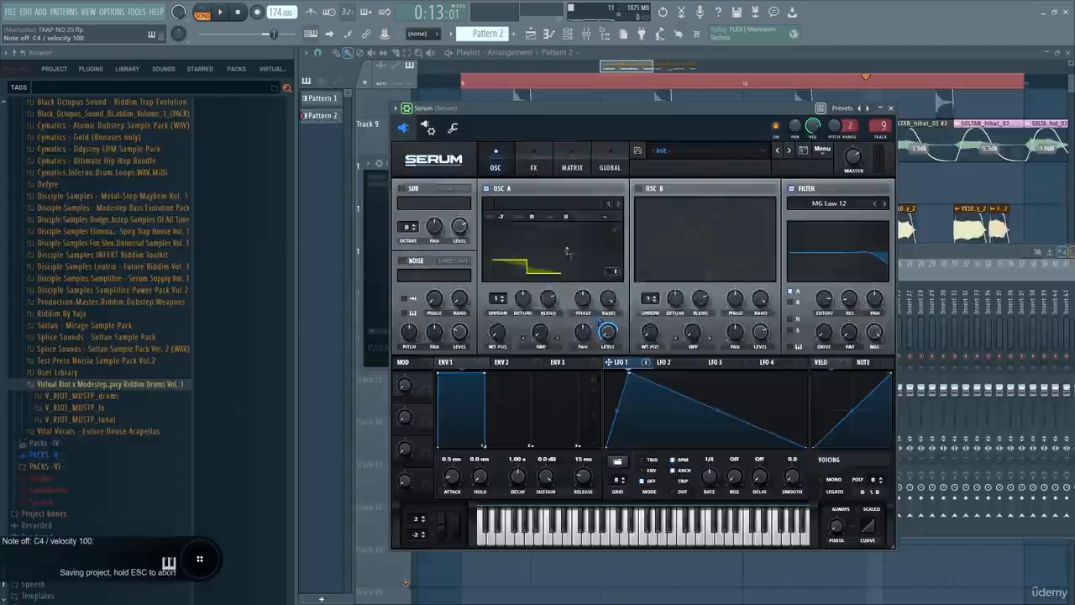
{"action": "left_click", "coordinate": [569, 203]}
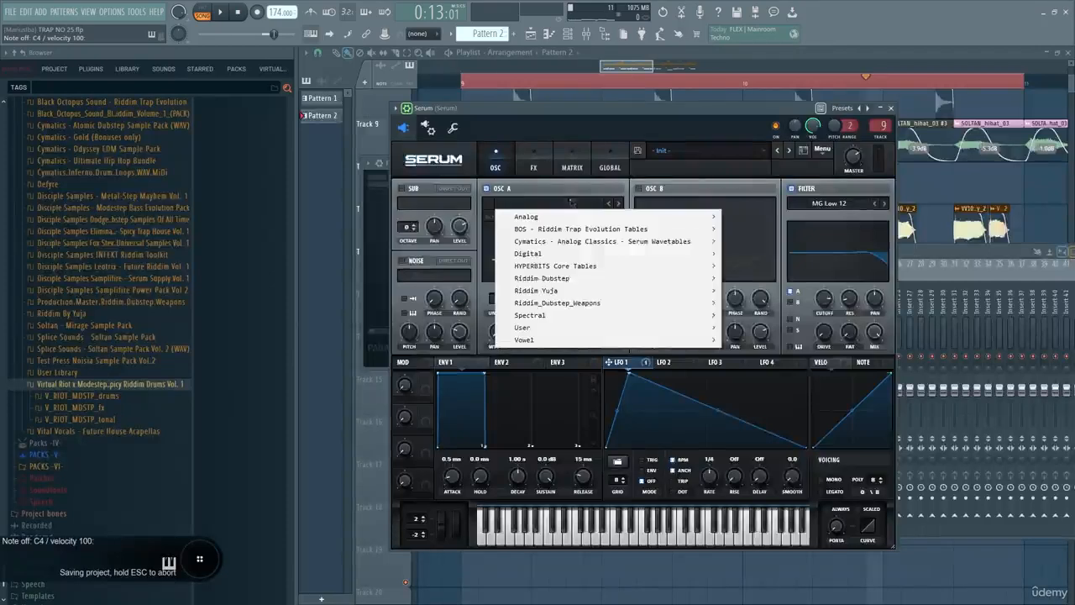
{"action": "mouse_move", "coordinate": [599, 304]}
{"action": "mouse_move", "coordinate": [644, 319]}
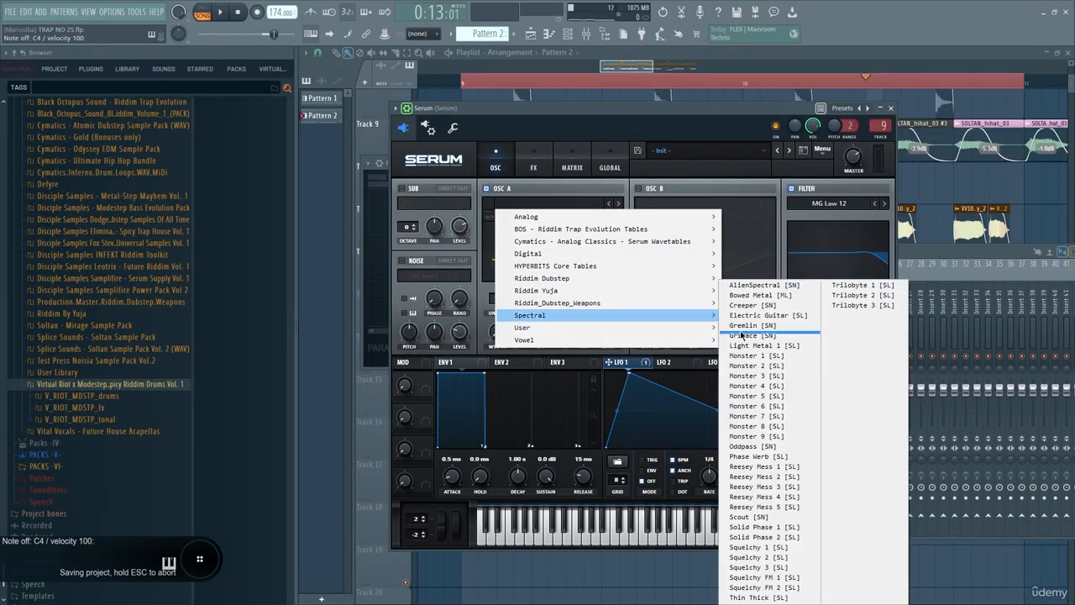
{"action": "left_click", "coordinate": [775, 394]}
Try RT - Sub in oscillator A, settle on the RT - Flute wavetable, and set its wavetable position to 134.
{"action": "left_click", "coordinate": [548, 204]}
{"action": "mouse_move", "coordinate": [558, 231]}
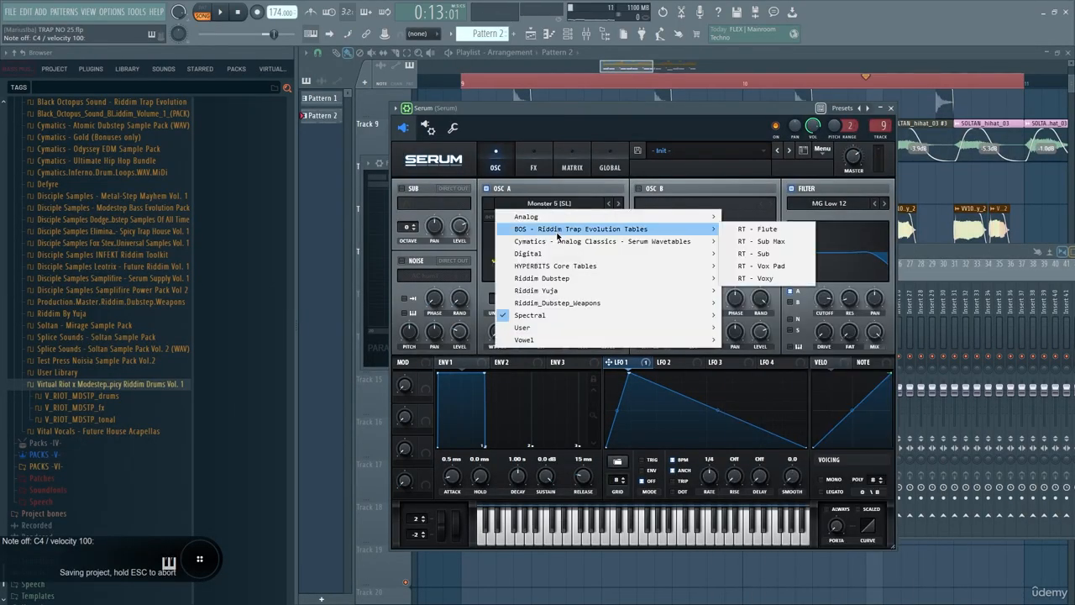
{"action": "left_click", "coordinate": [757, 241]}
{"action": "left_click", "coordinate": [550, 203]}
{"action": "mouse_move", "coordinate": [657, 231]}
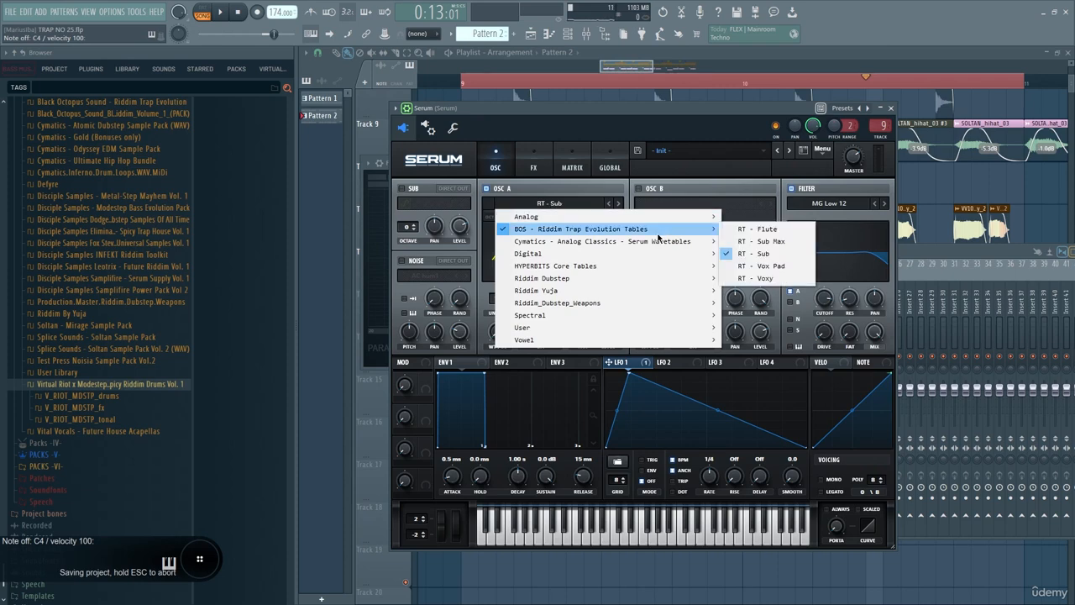
{"action": "left_click", "coordinate": [766, 230]}
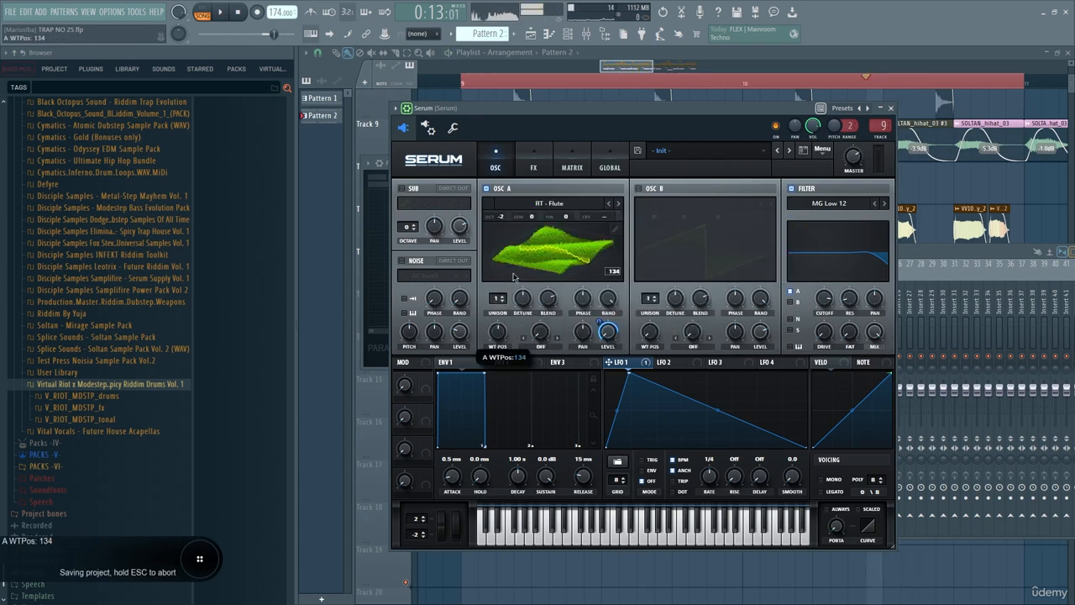
Add Fruity Reeverb 2 to Serum's mixer track and open Serum's piano roll.
{"action": "key", "text": "F9"}
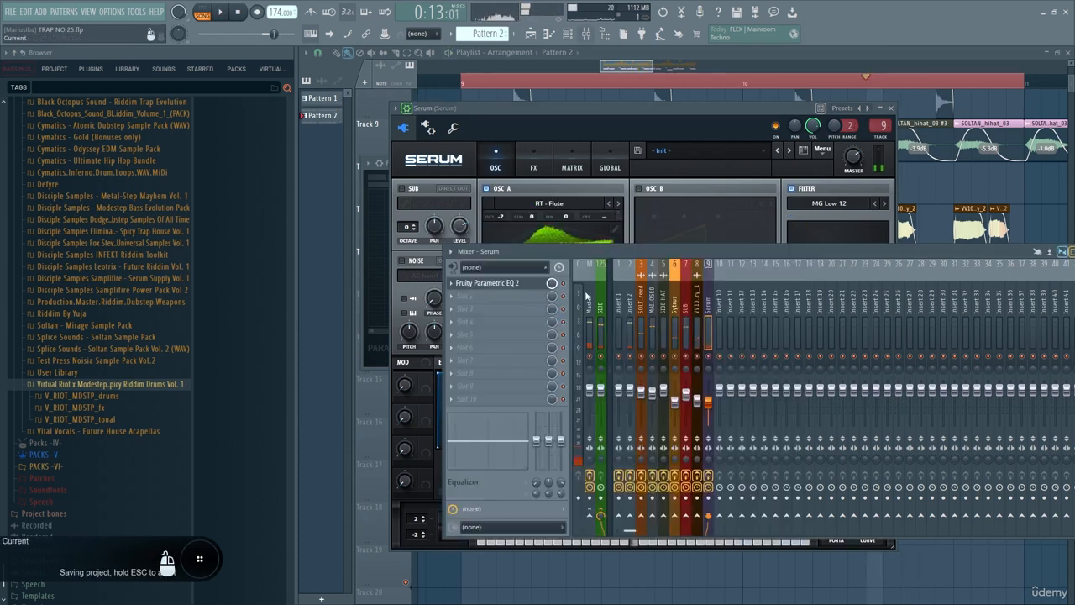
{"action": "left_click", "coordinate": [587, 115]}
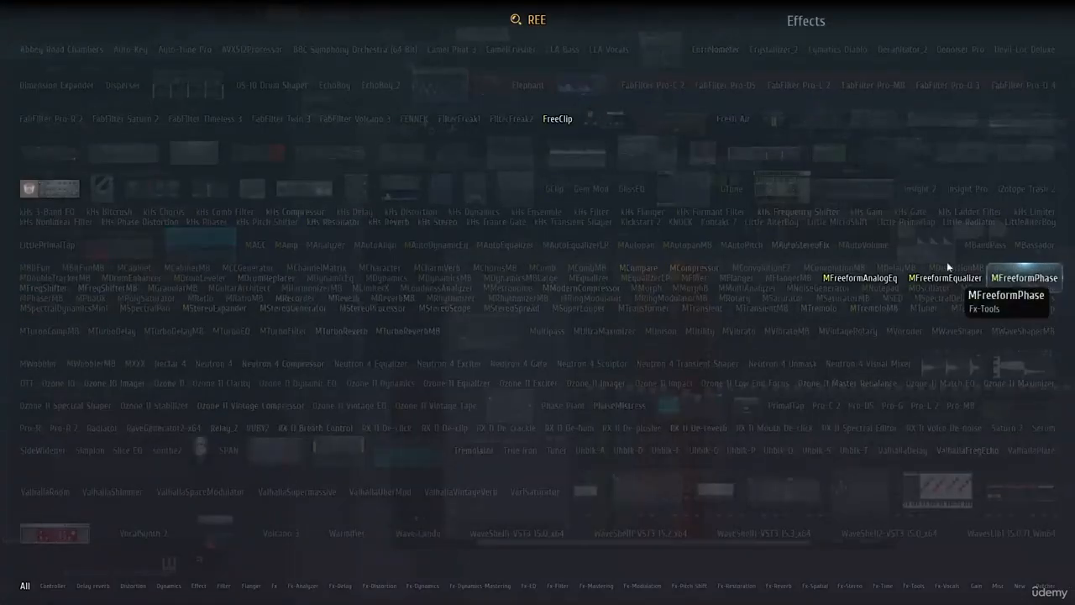
{"action": "left_click", "coordinate": [68, 189]}
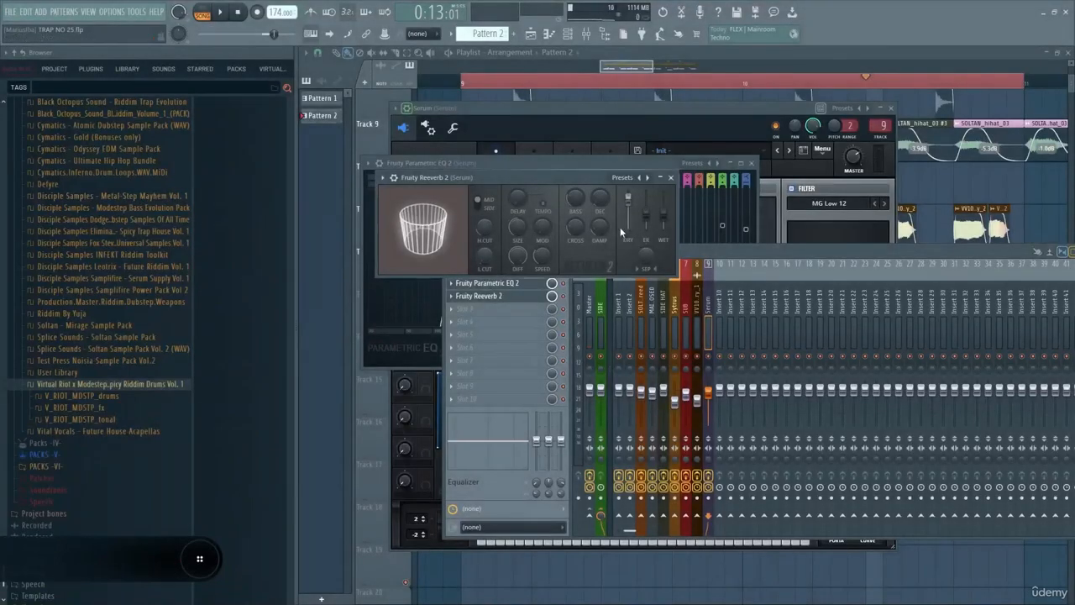
{"action": "key", "text": "F7"}
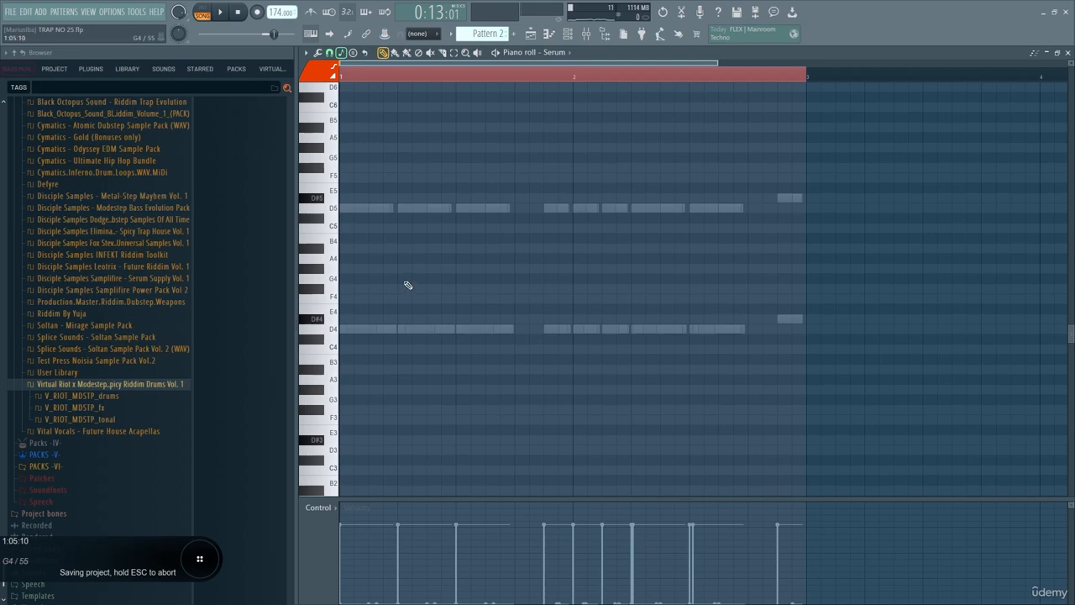
Draw a D#4 note at the pattern's start and add Fruity WaveShaper with an upward-bent curve to Serum's mixer track.
{"action": "double_click", "coordinate": [347, 319]}
{"action": "left_click", "coordinate": [618, 375]}
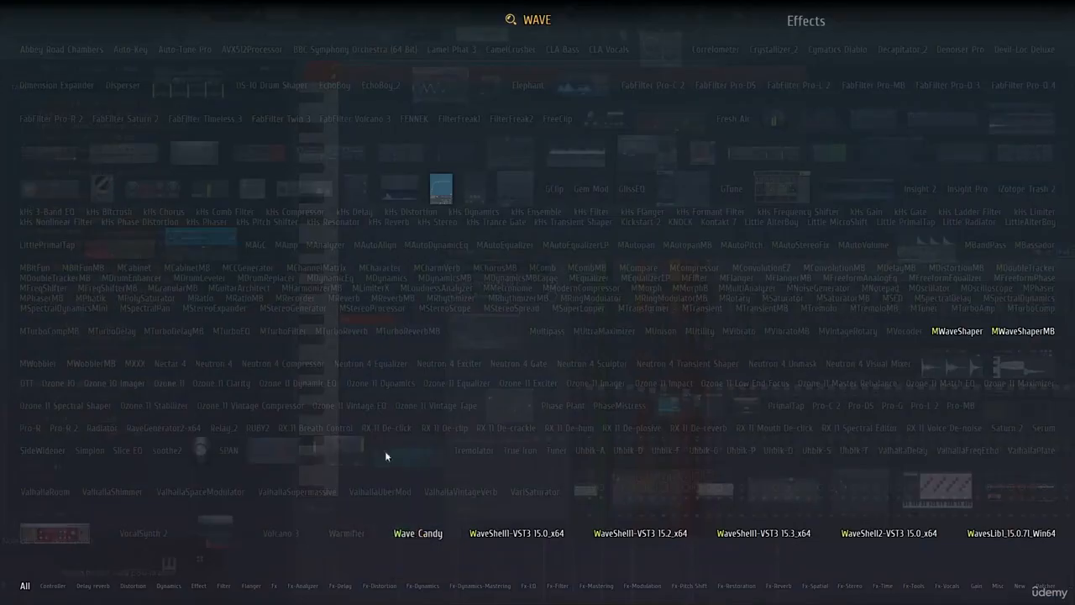
{"action": "key", "text": "Return"}
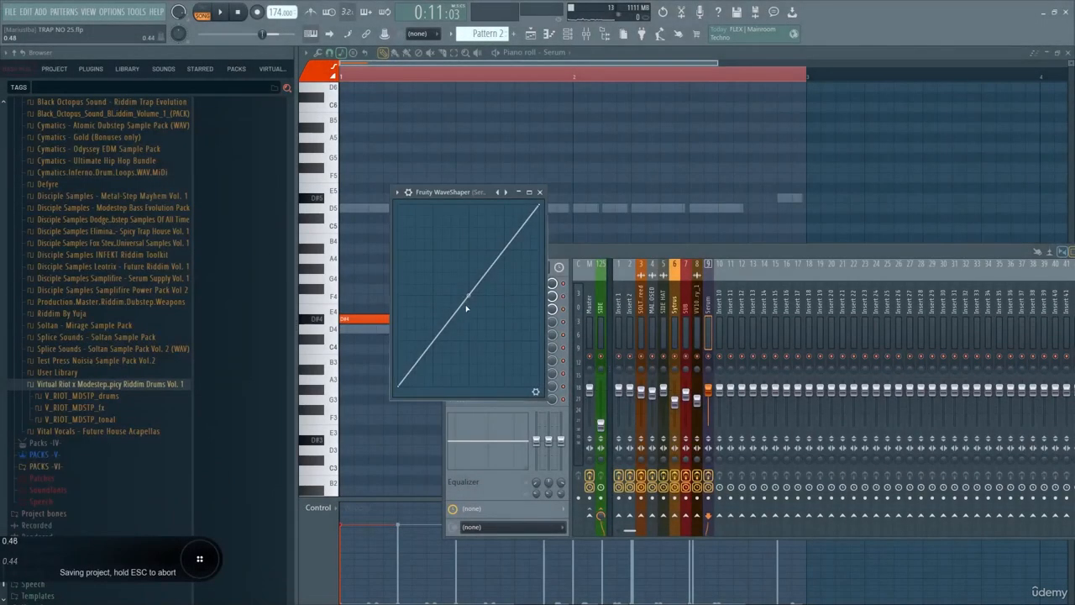
{"action": "left_click_drag", "start_coordinate": [468, 300], "coordinate": [468, 260]}
{"action": "key", "text": "q"}
{"action": "left_click", "coordinate": [555, 322]}
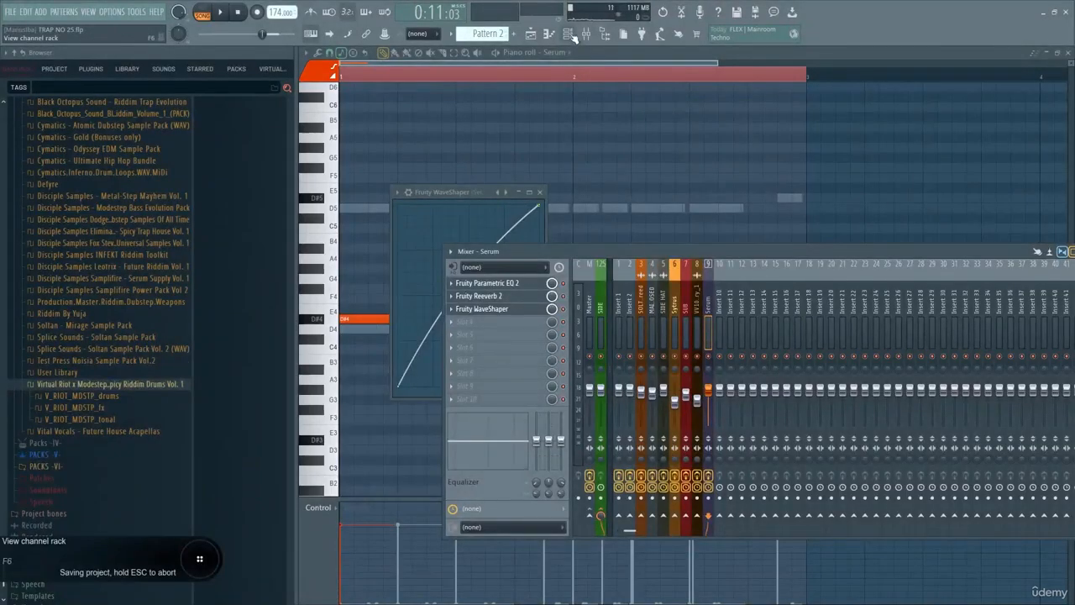
Reopen Serum's effects section from its channel and enable the Compressor with multiband on.
{"action": "left_click", "coordinate": [573, 37]}
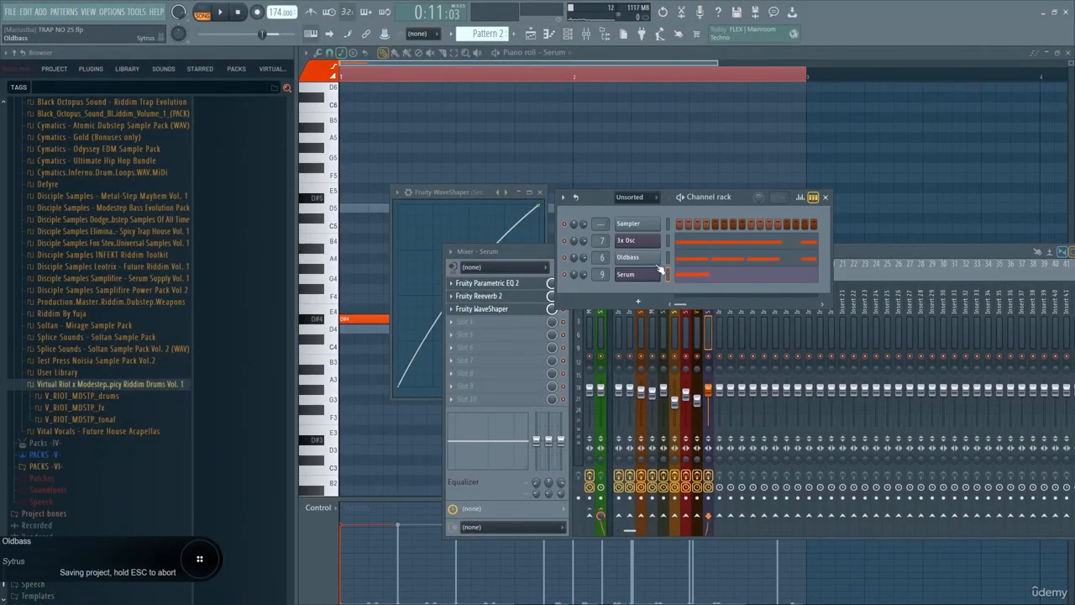
{"action": "left_click", "coordinate": [638, 276]}
{"action": "left_click", "coordinate": [572, 163]}
{"action": "left_click", "coordinate": [533, 164]}
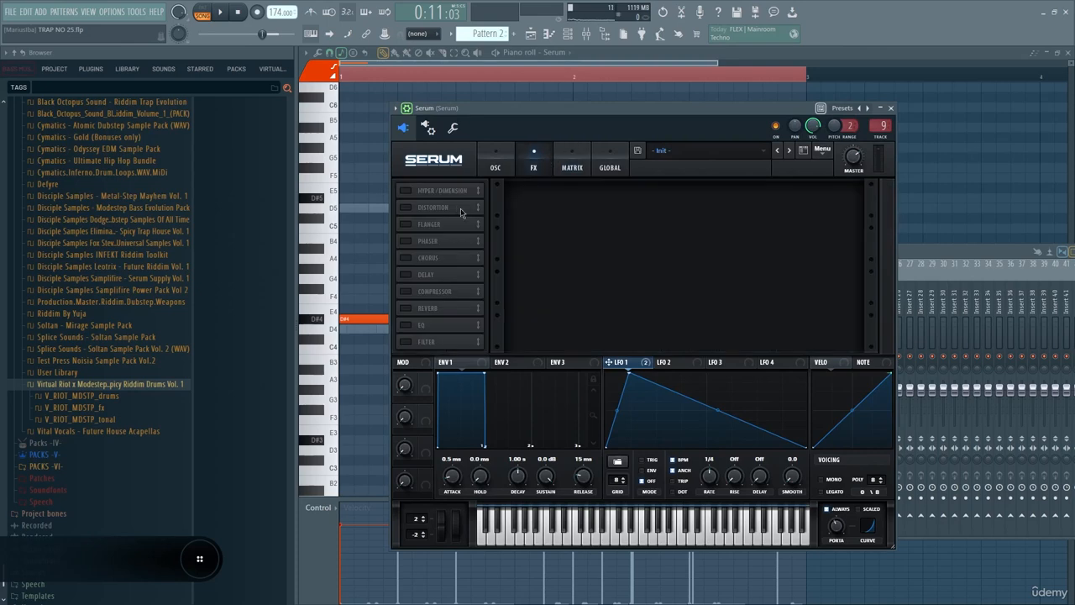
{"action": "left_click", "coordinate": [407, 291]}
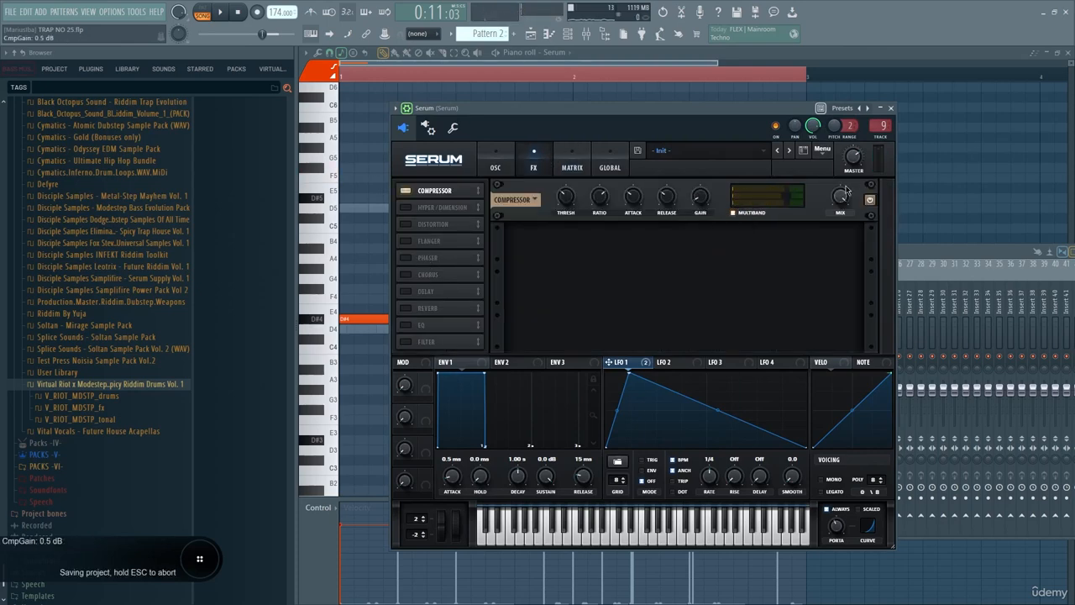
Lower Serum's mixer track volume slightly and audition the flute sound by playing a few notes.
{"action": "key", "text": "F9"}
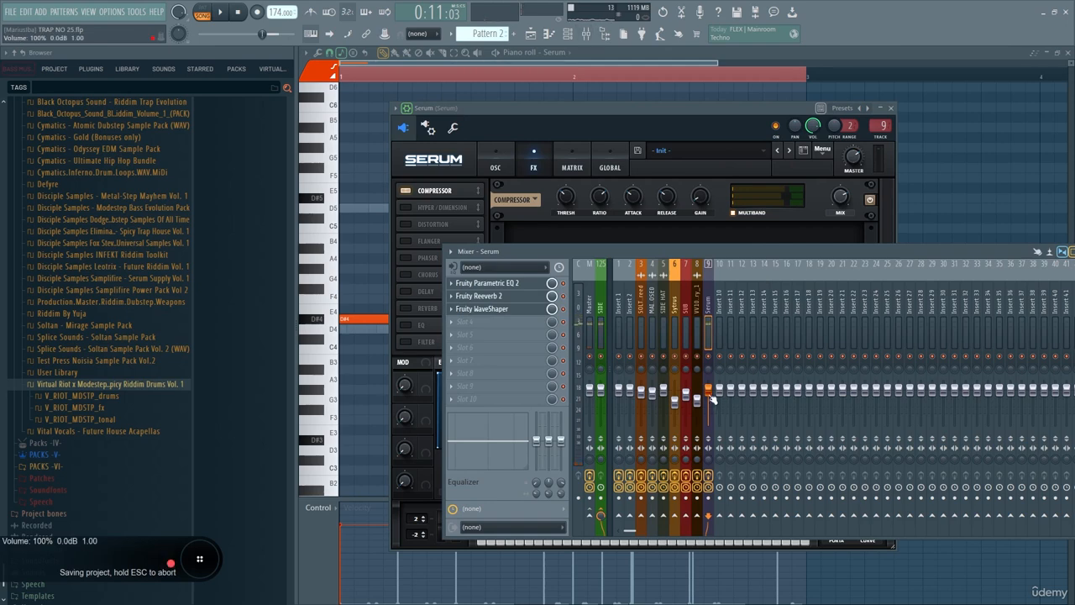
{"action": "left_click_drag", "start_coordinate": [709, 395], "coordinate": [709, 403]}
{"action": "key", "text": "v"}
{"action": "key", "text": "b"}
{"action": "key", "text": "v"}
{"action": "key", "text": "b"}
{"action": "key", "text": "v"}
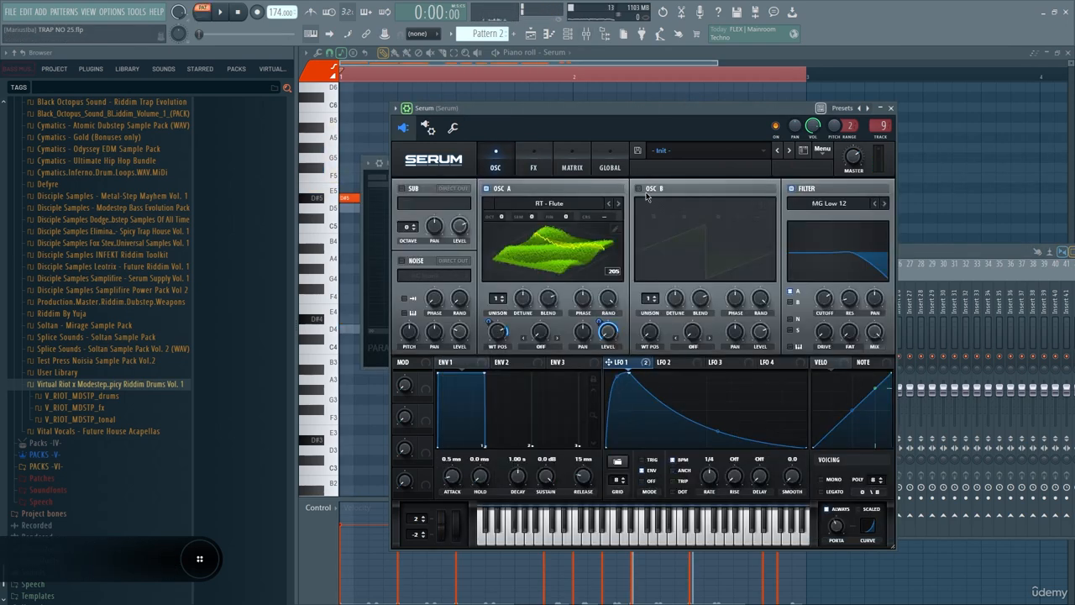
Enable Serum's oscillator B at octave +2, set its level to 42% with LFO 1 modulation, and play the pattern.
{"action": "left_click", "coordinate": [640, 188]}
{"action": "left_click_drag", "start_coordinate": [654, 217], "coordinate": [666, 188]}
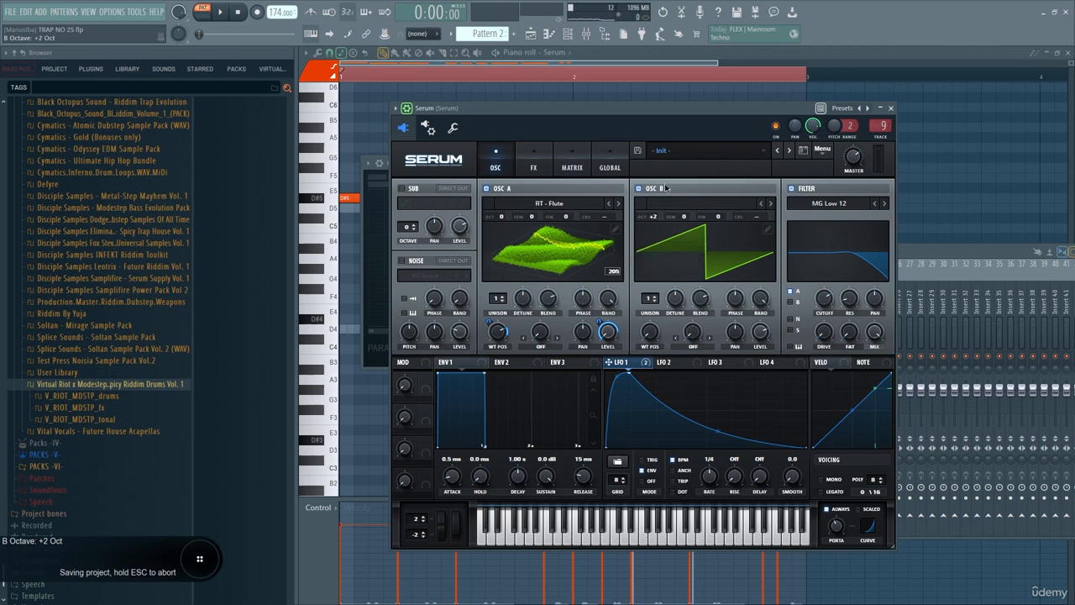
{"action": "left_click_drag", "start_coordinate": [763, 347], "coordinate": [758, 339]}
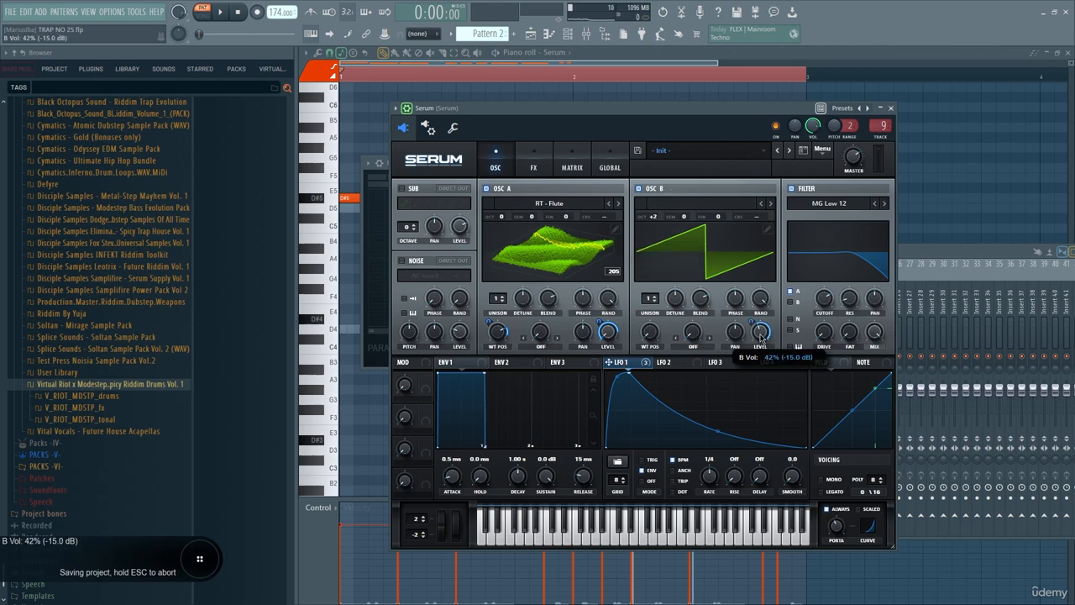
{"action": "key", "text": "space"}
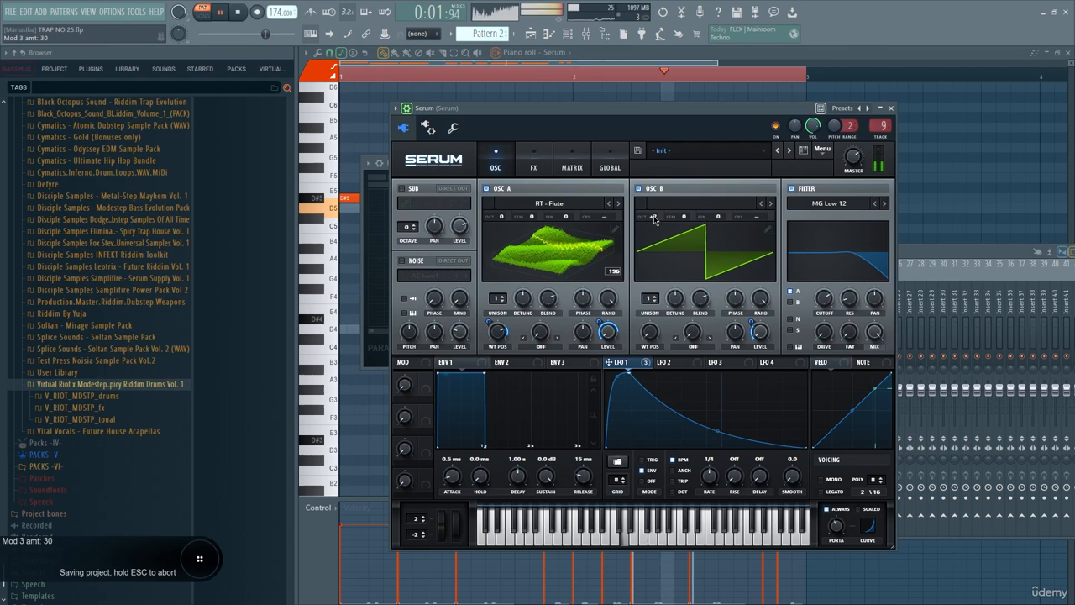
Set oscillator B to octave +1 with an LFO 1 level modulation of 20, and apply the Remap 1 warp.
{"action": "left_click_drag", "start_coordinate": [654, 219], "coordinate": [659, 238]}
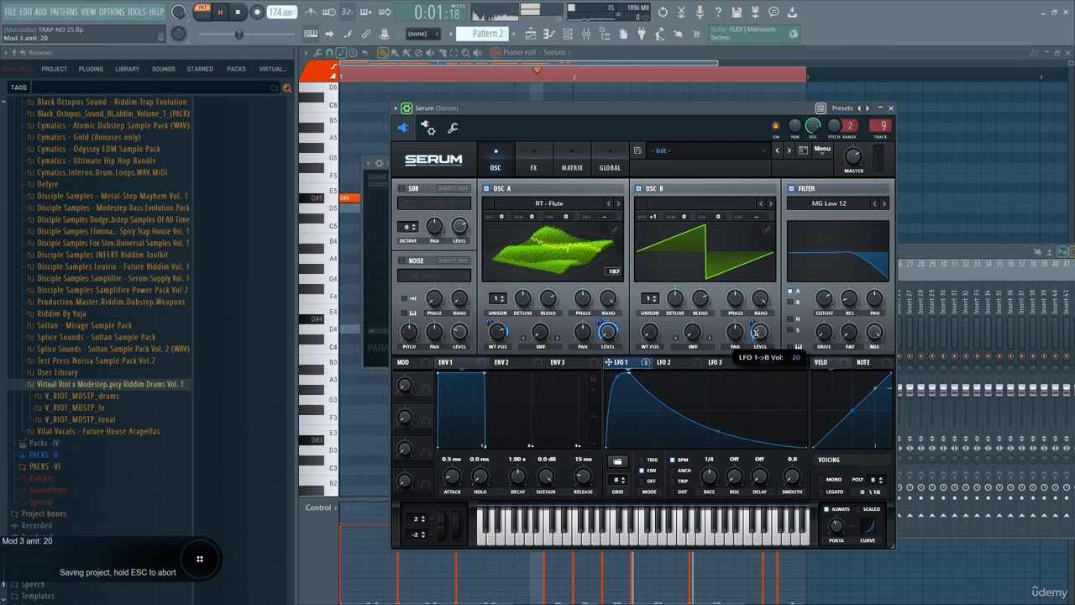
{"action": "left_click", "coordinate": [693, 345]}
{"action": "left_click", "coordinate": [727, 233]}
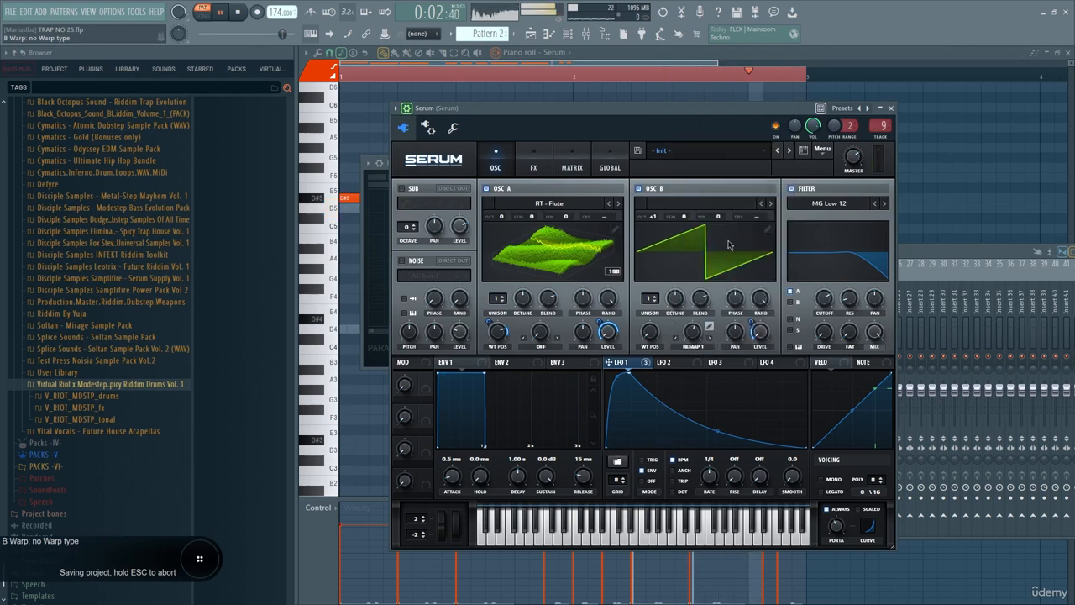
{"action": "left_click", "coordinate": [711, 339]}
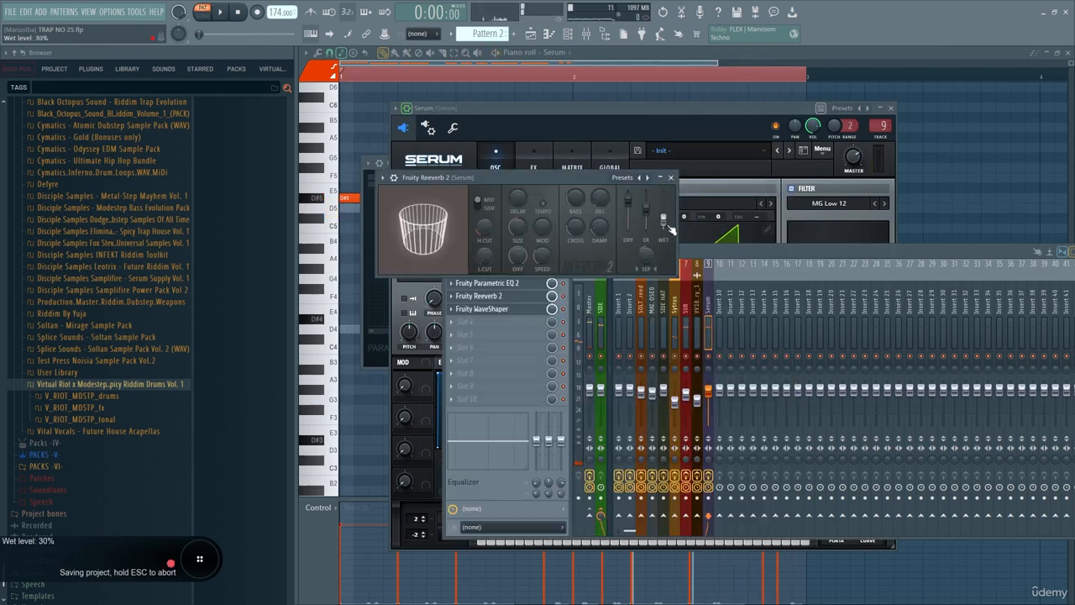
Raise the wet level of Serum's Fruity Reeverb 2 to 41% while listening to the pattern.
{"action": "left_click_drag", "start_coordinate": [663, 220], "coordinate": [663, 216]}
{"action": "key", "text": "space"}
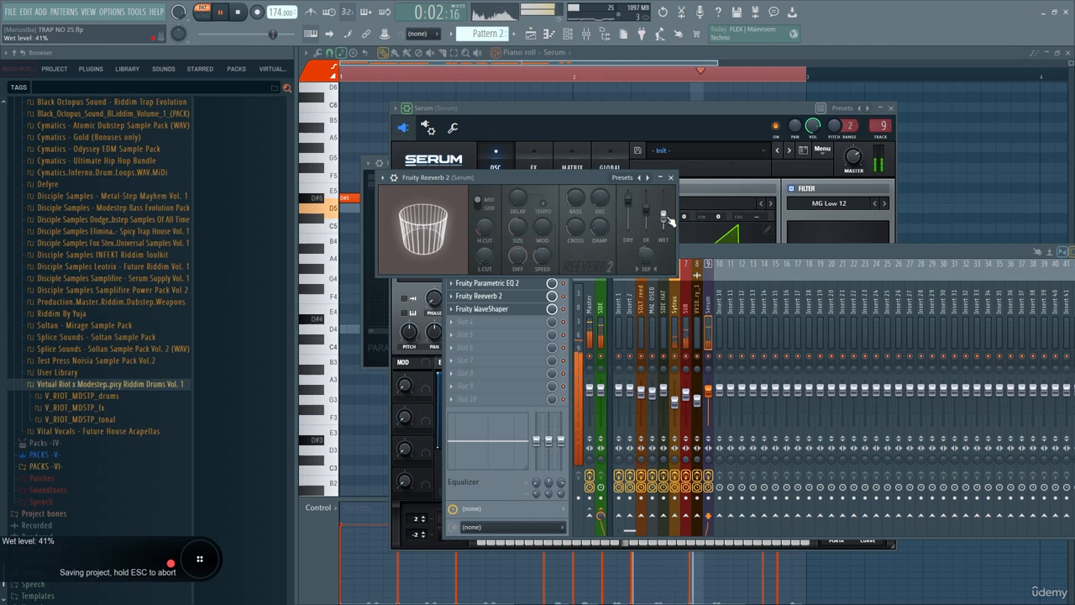
{"action": "left_click", "coordinate": [736, 255]}
{"action": "key", "text": "space"}
Copy the Serum mixer track with all its effects onto Insert 10.
{"action": "left_click", "coordinate": [719, 333]}
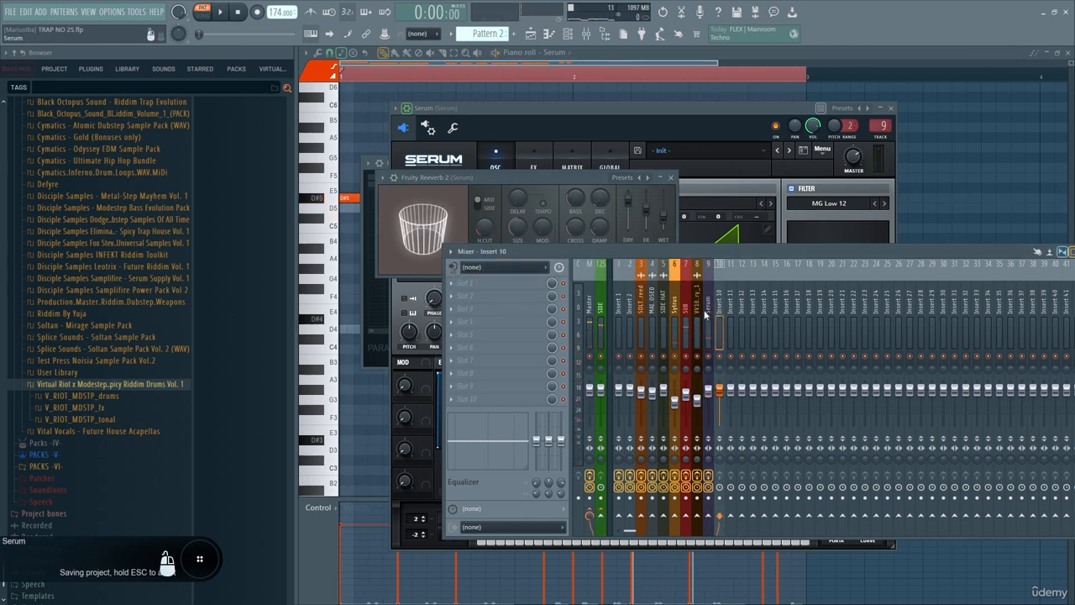
{"action": "left_click", "coordinate": [712, 311]}
{"action": "right_click", "coordinate": [709, 312]}
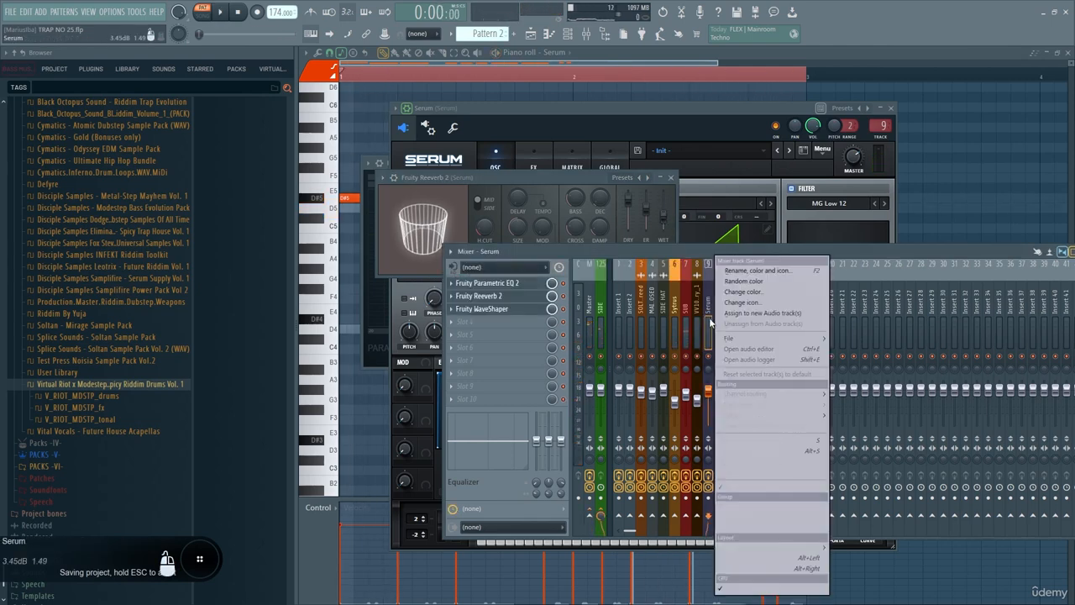
{"action": "mouse_move", "coordinate": [731, 337]}
{"action": "left_click_drag", "start_coordinate": [866, 288], "coordinate": [716, 307]}
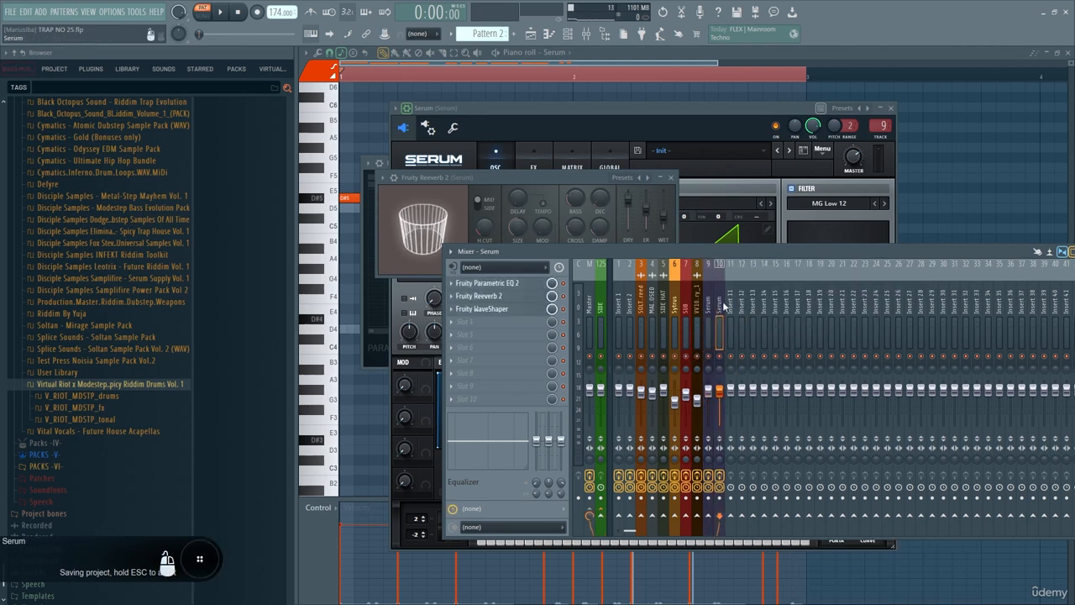
On the copied mixer track, place Fruity Reeverb 2 above Fruity Parametric EQ 2 and delete Fruity WaveShaper.
{"action": "left_click", "coordinate": [460, 287]}
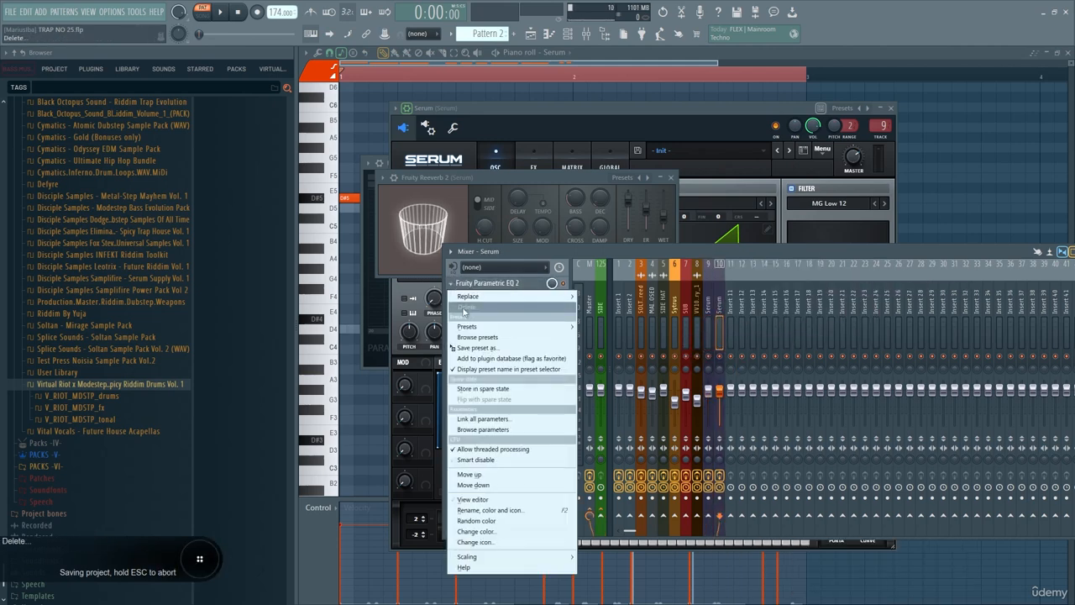
{"action": "mouse_move", "coordinate": [468, 311]}
{"action": "key", "text": "Escape"}
{"action": "key", "text": "Escape"}
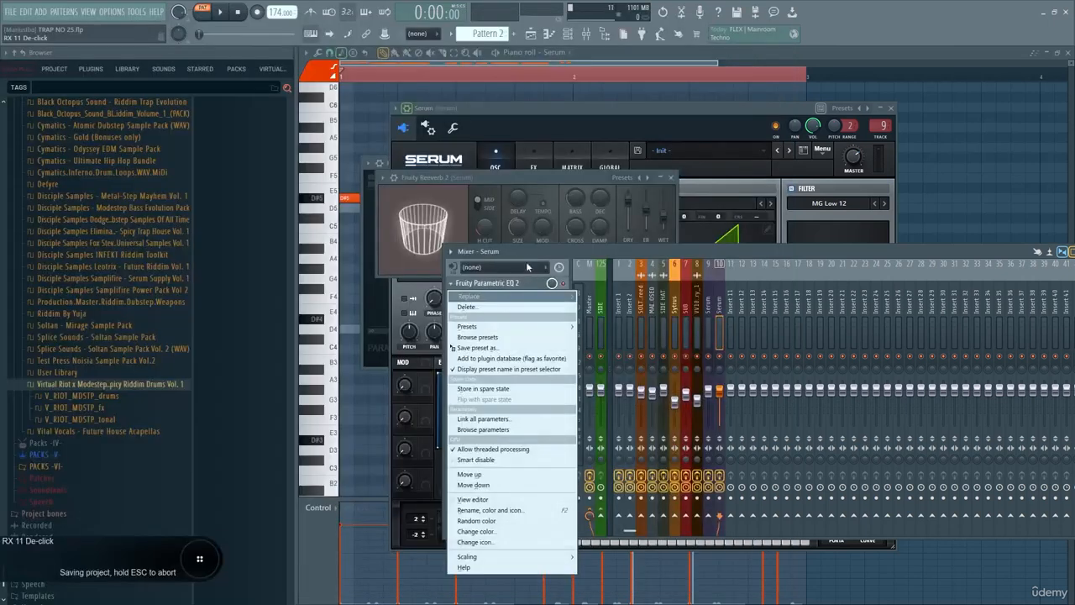
{"action": "left_click", "coordinate": [472, 310]}
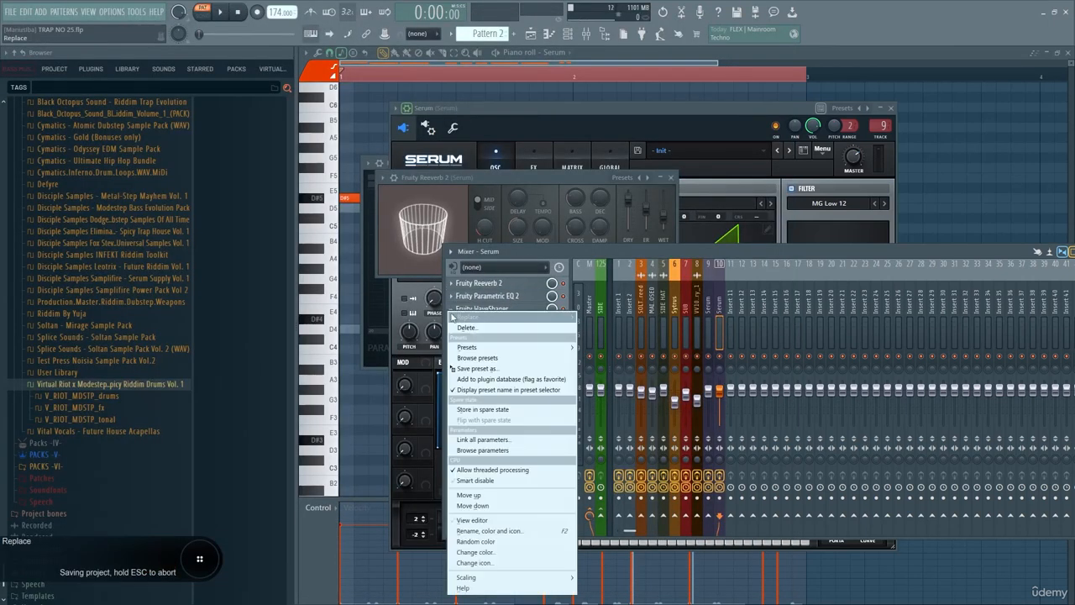
{"action": "left_click", "coordinate": [471, 325]}
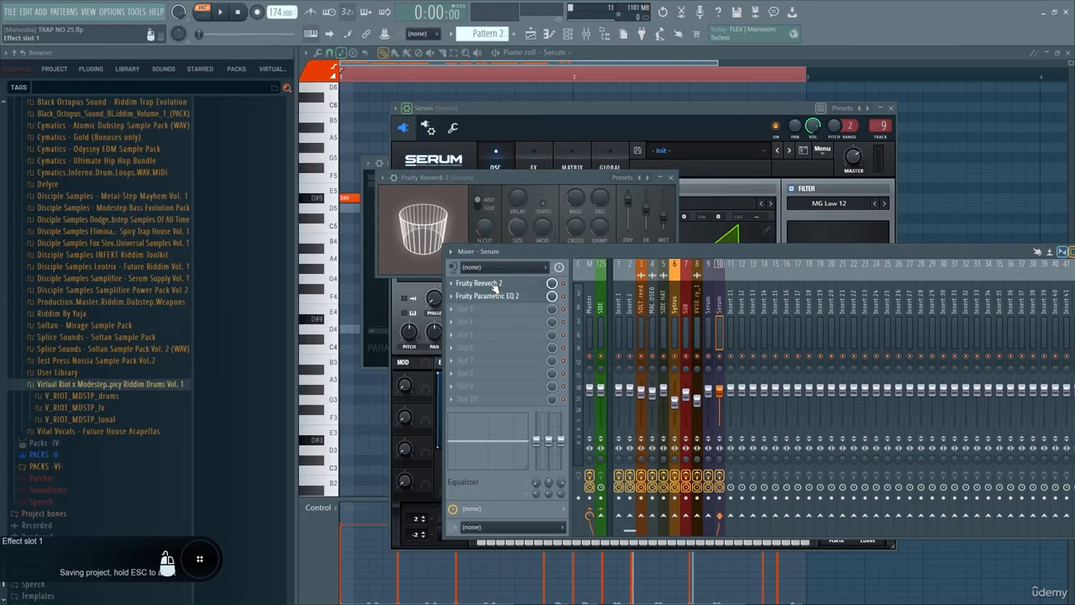
Rename the copied mixer track REEVERB FOR FLUTE and the original Serum track FLUTE.
{"action": "double_click", "coordinate": [720, 307]}
{"action": "type", "text": "REEVERB FOR FLUTE"}
{"action": "key", "text": "Return"}
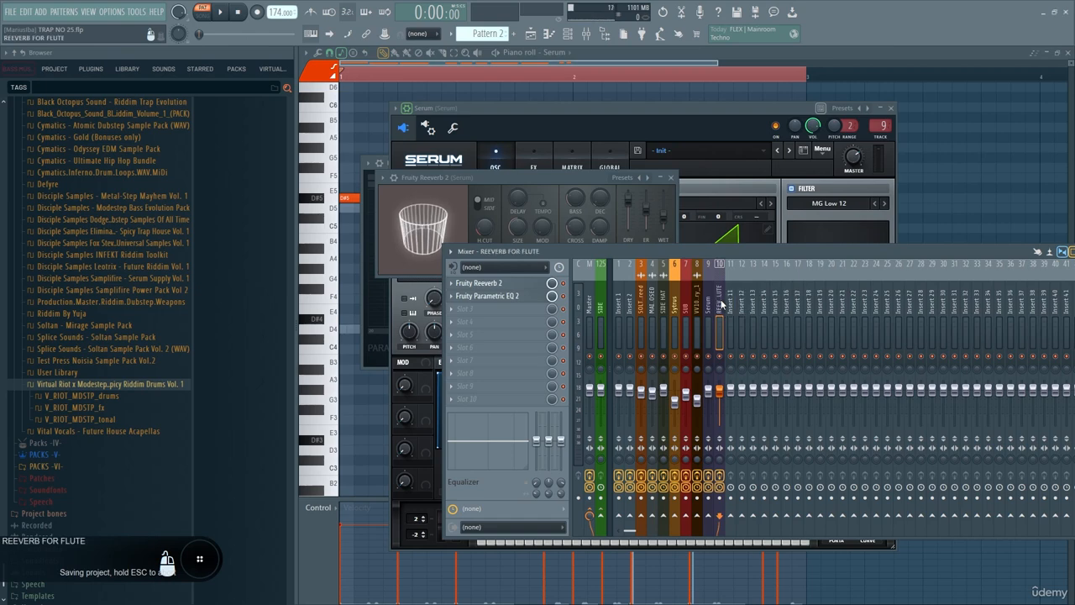
{"action": "left_click", "coordinate": [709, 307]}
{"action": "double_click", "coordinate": [709, 306]}
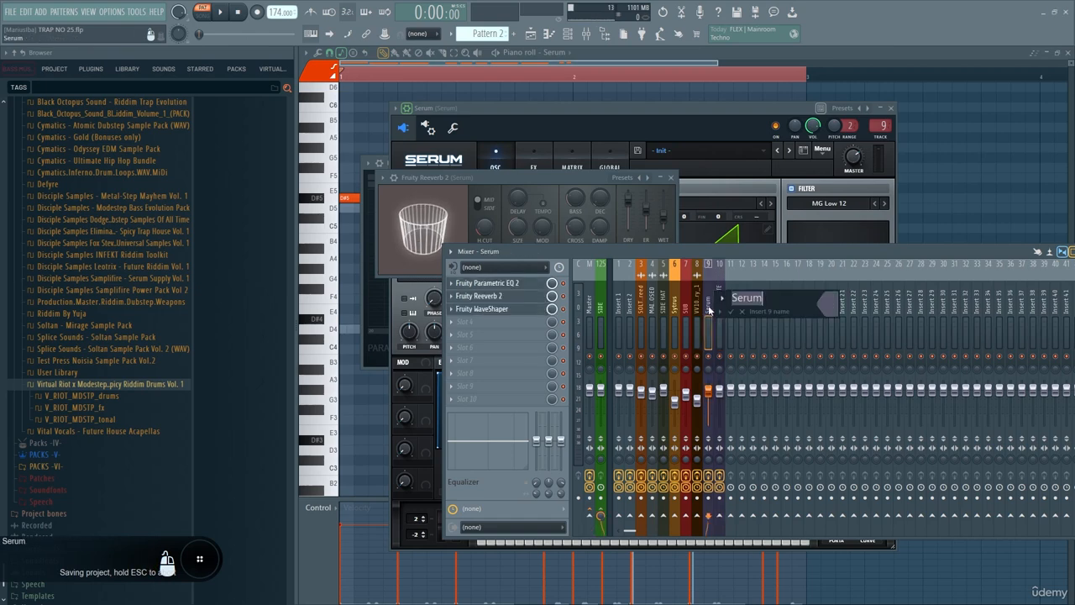
{"action": "type", "text": "FLUTE"}
{"action": "key", "text": "Return"}
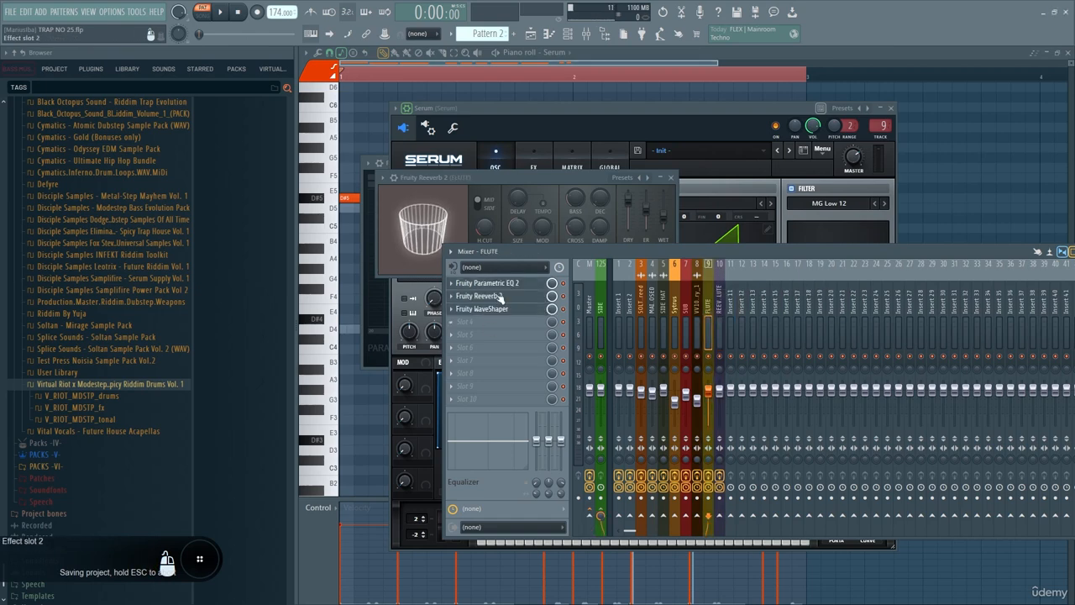
Delete Fruity Reeverb 2 from the FLUTE track and enable a send from FLUTE to REEVERB FOR FLUTE.
{"action": "left_click", "coordinate": [452, 297]}
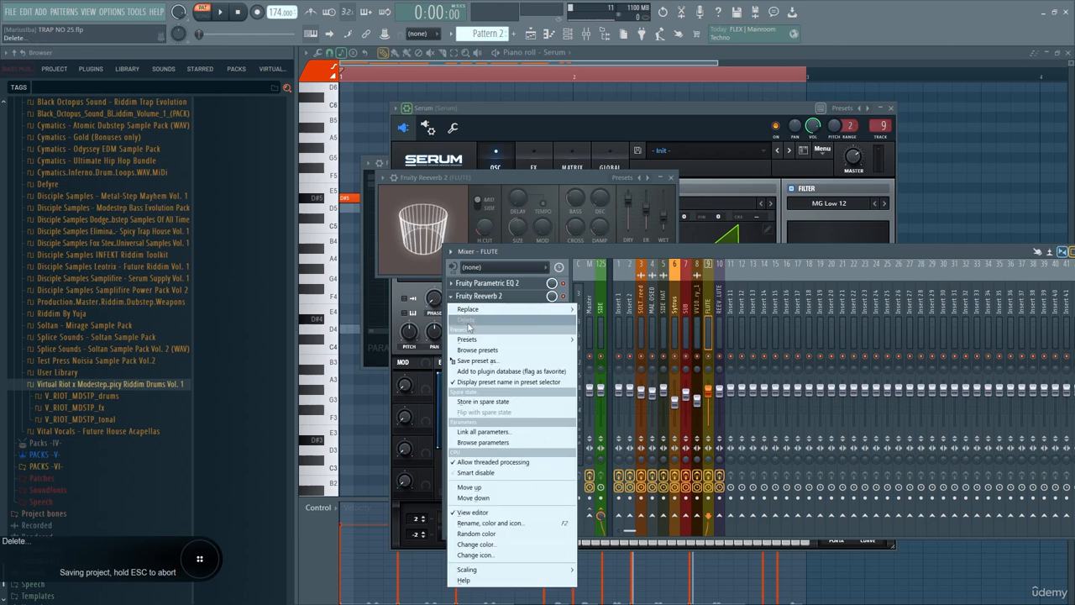
{"action": "left_click", "coordinate": [467, 307]}
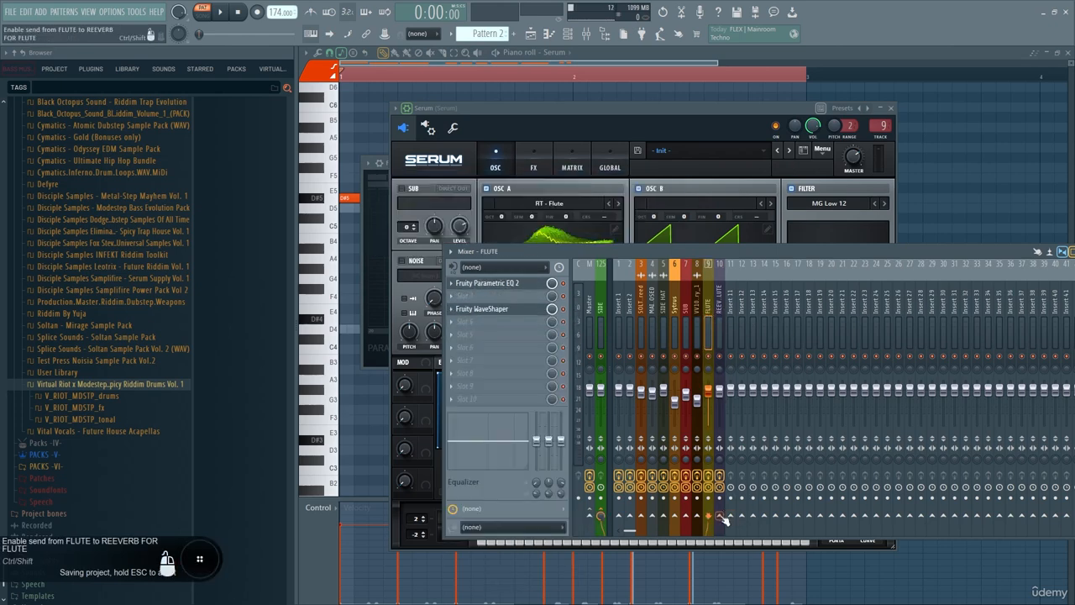
{"action": "left_click", "coordinate": [720, 518]}
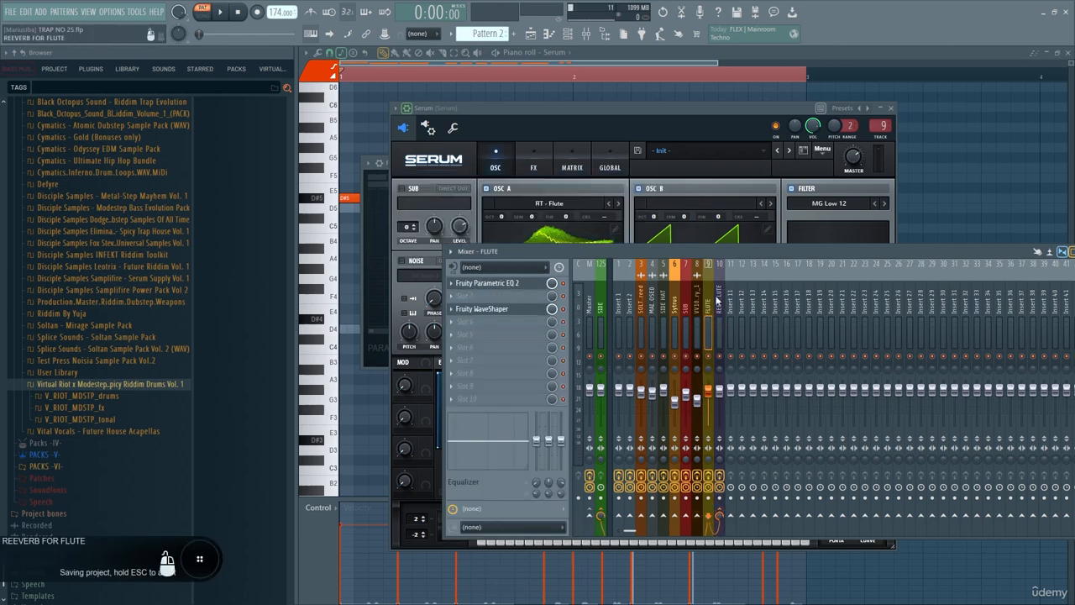
Make the reverb on REEVERB FOR FLUTE fully wet without dry signal, set stereo separation to 80% separated, and check FLUTE's send.
{"action": "left_click", "coordinate": [724, 311]}
{"action": "left_click", "coordinate": [477, 283]}
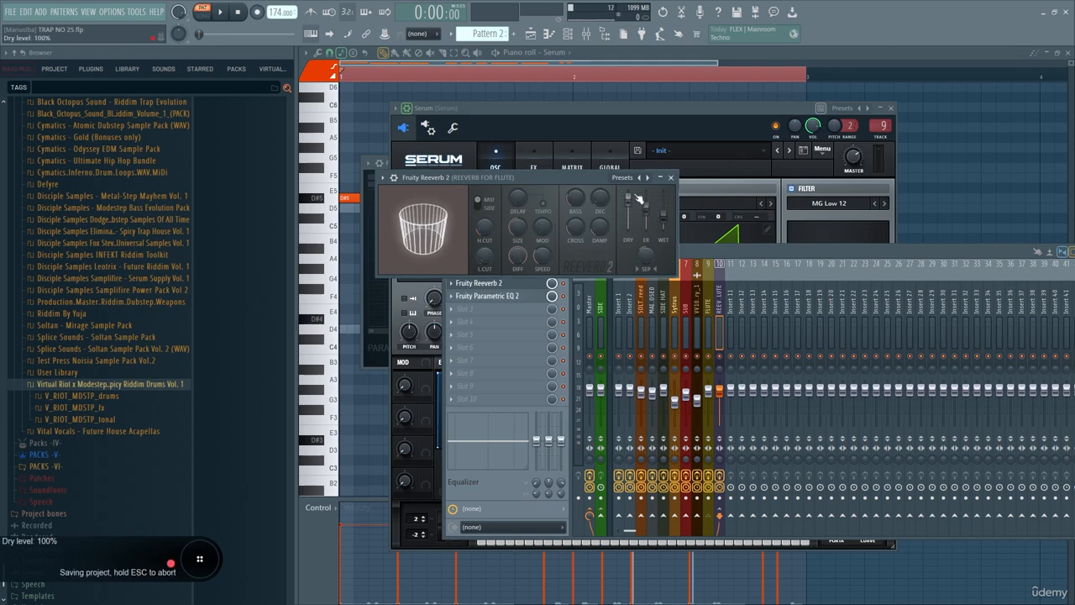
{"action": "left_click_drag", "start_coordinate": [665, 215], "coordinate": [665, 197]}
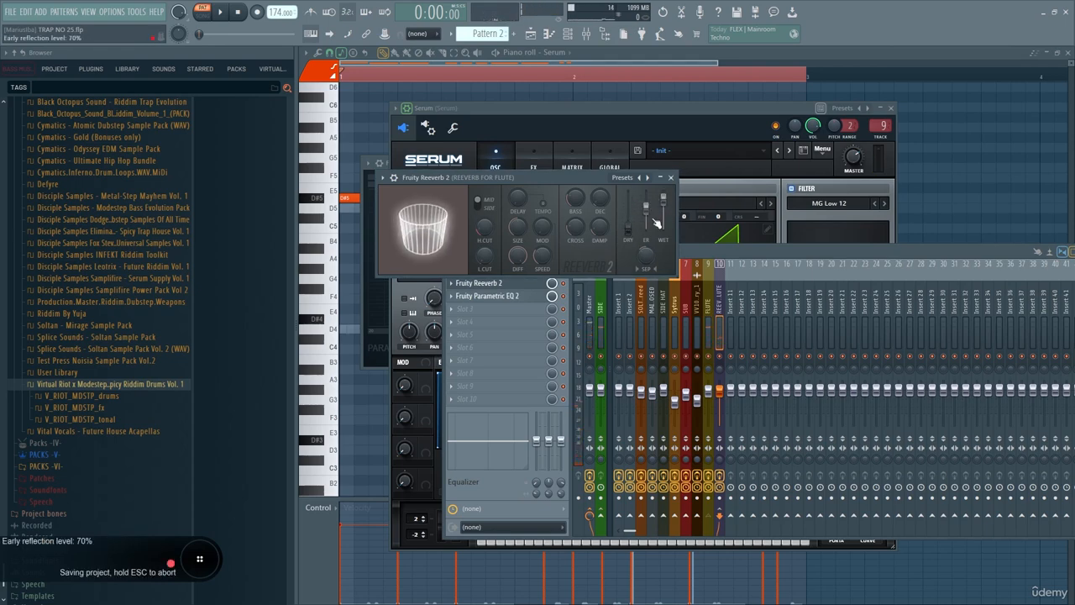
{"action": "left_click_drag", "start_coordinate": [647, 255], "coordinate": [647, 280]}
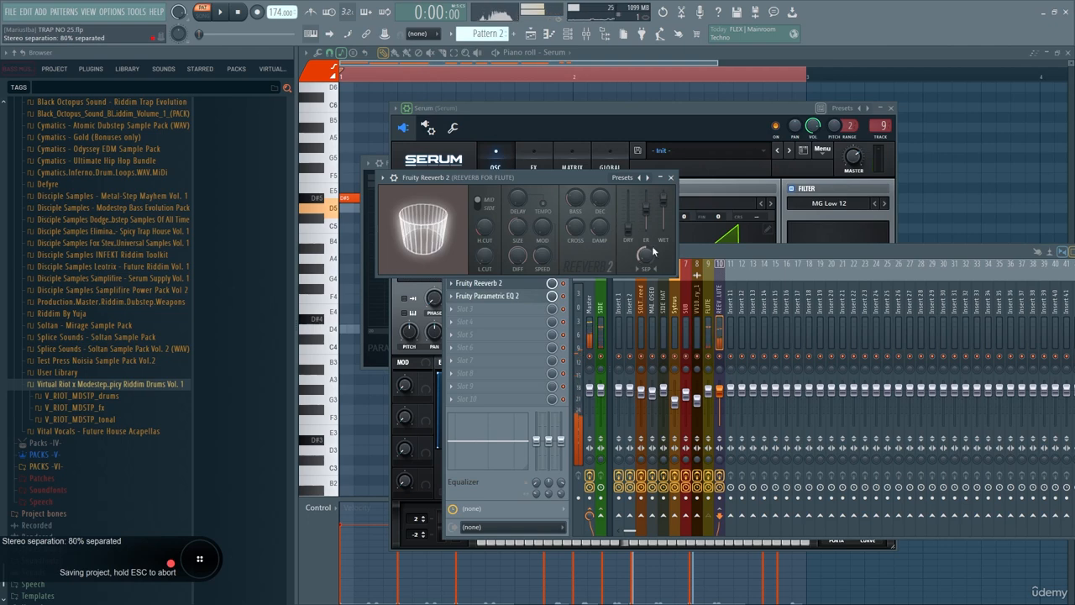
{"action": "left_click", "coordinate": [707, 311]}
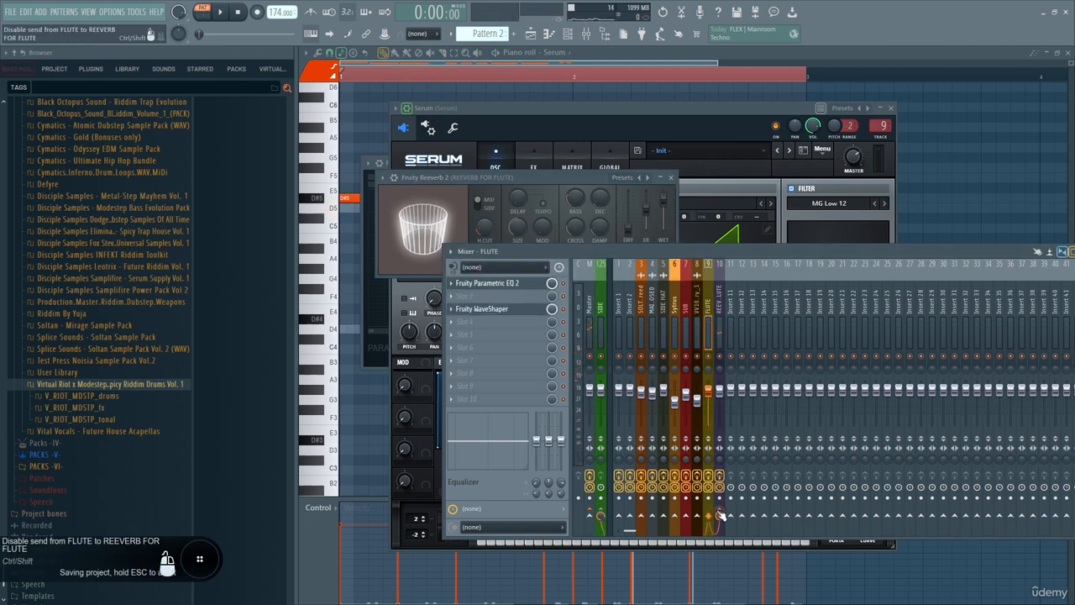
On REEVERB FOR FLUTE, move Fruity Parametric EQ 2 to slot 3 and add Fruity Limiter in slot 2.
{"action": "left_click_drag", "start_coordinate": [479, 298], "coordinate": [487, 311]}
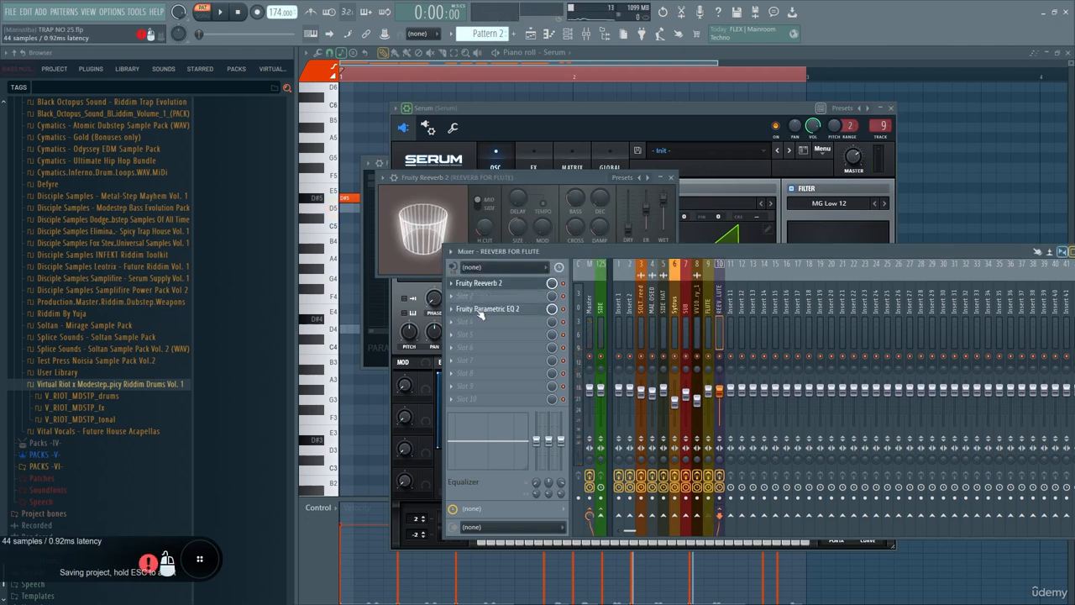
{"action": "middle_click", "coordinate": [484, 299]}
{"action": "type", "text": "soo"}
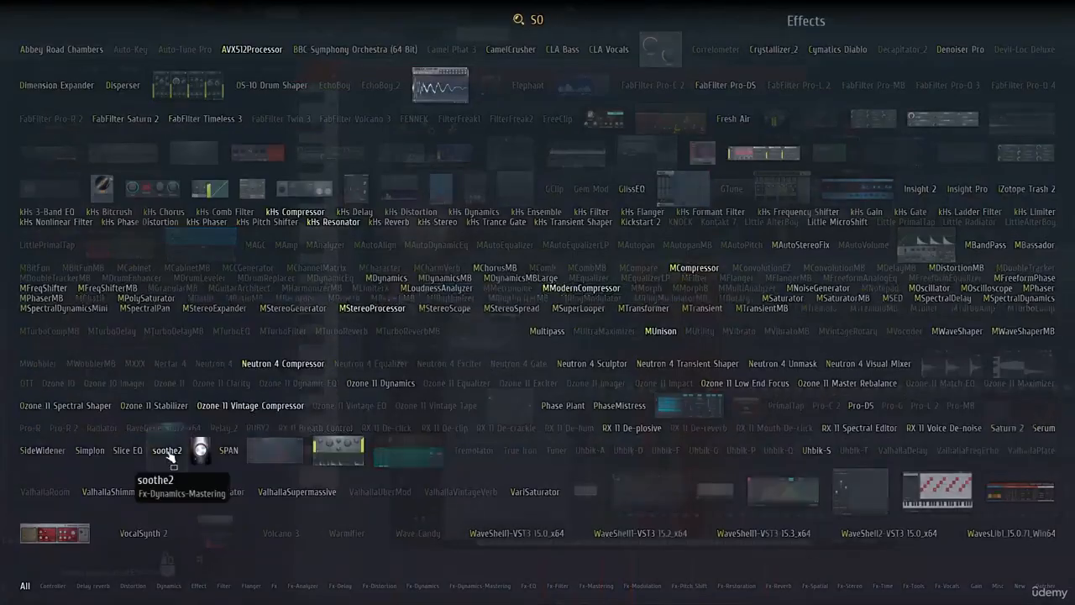
{"action": "key", "text": "BackSpace"}
{"action": "key", "text": "BackSpace"}
{"action": "key", "text": "BackSpace"}
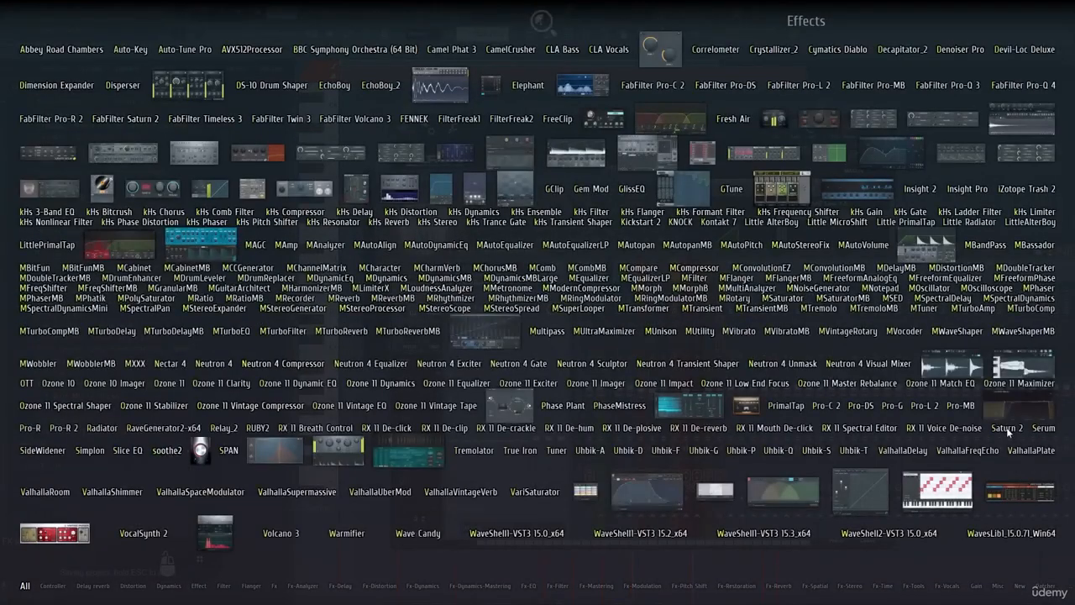
{"action": "type", "text": "limi"}
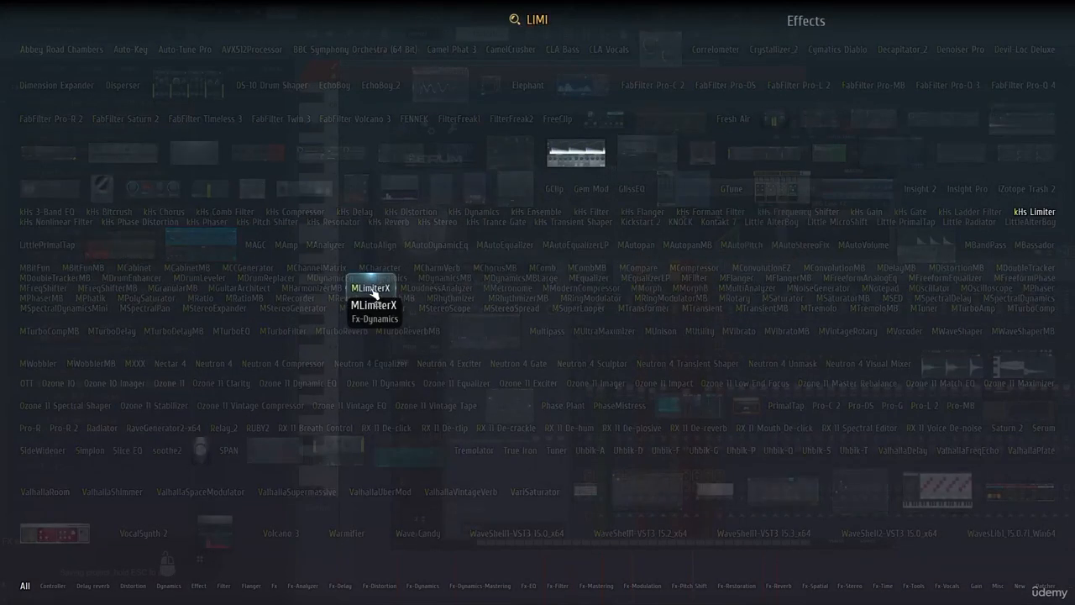
{"action": "left_click", "coordinate": [576, 167]}
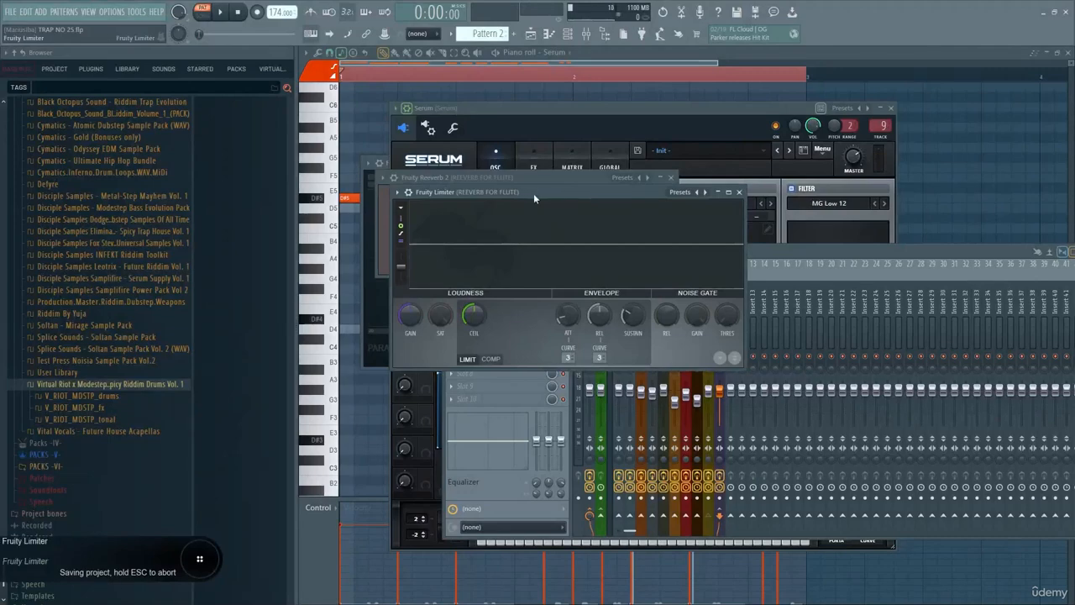
{"action": "left_click_drag", "start_coordinate": [534, 194], "coordinate": [659, 163]}
Add soothe2 in slot 4 of REEVERB FOR FLUTE and lower its low cut to 106 Hz.
{"action": "middle_click", "coordinate": [481, 324]}
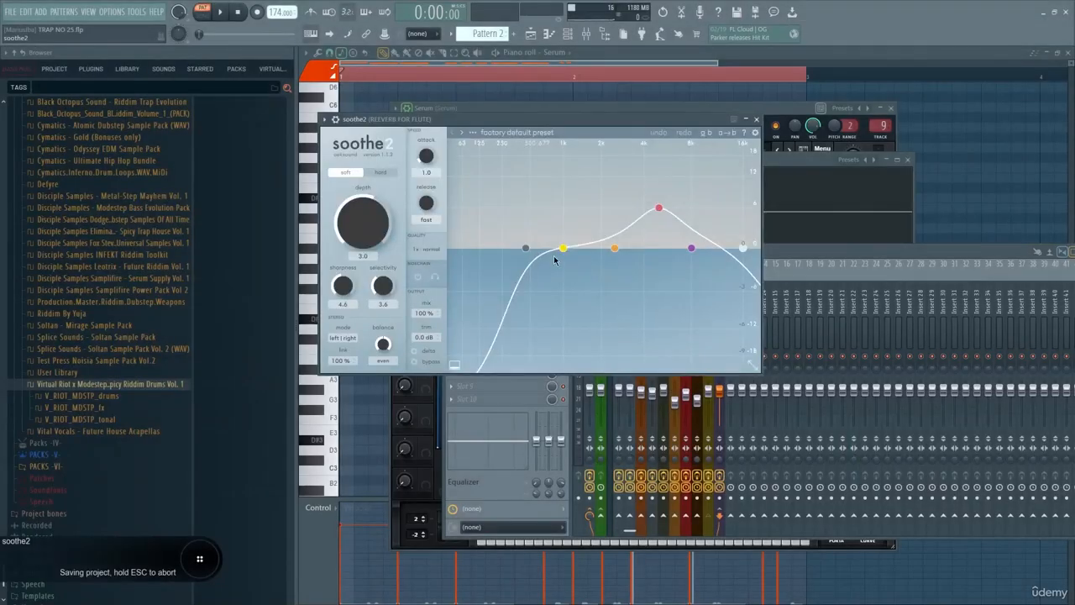
{"action": "scroll", "coordinate": [658, 210], "scroll_direction": "down", "scroll_amount": 5}
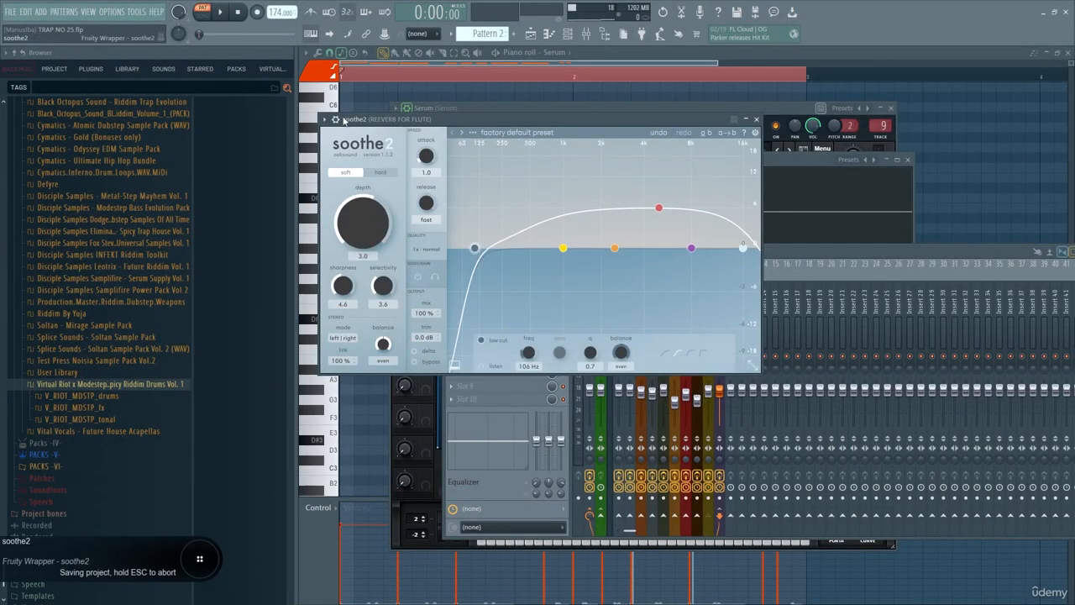
Assign soothe2's sidechain input to source 1 in the wrapper's processing settings and enable the sidechain in its editor.
{"action": "left_click", "coordinate": [335, 119]}
{"action": "left_click", "coordinate": [370, 163]}
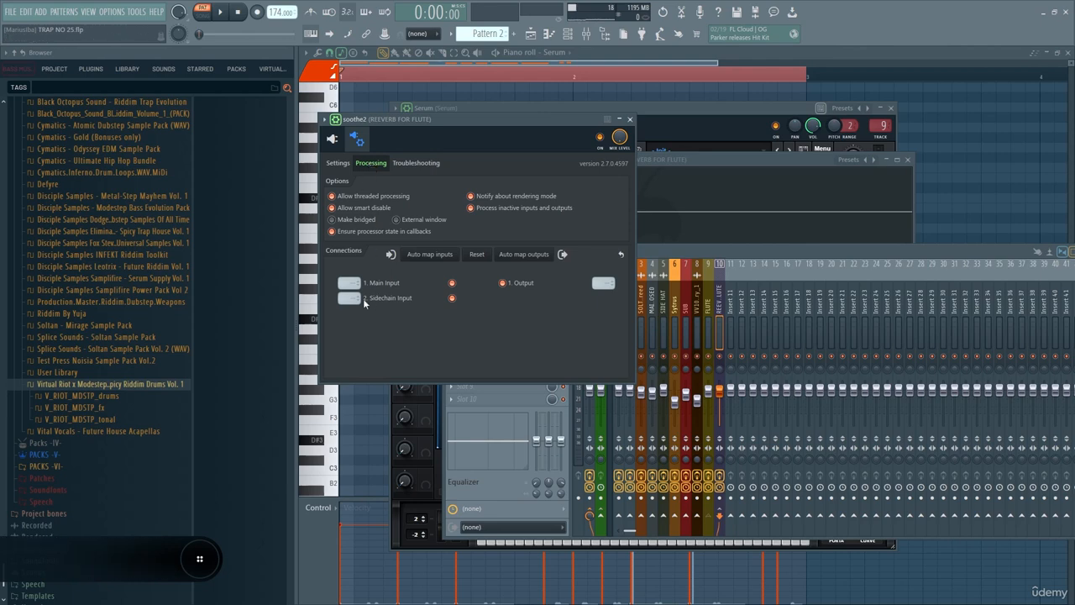
{"action": "left_click", "coordinate": [349, 298]}
{"action": "left_click", "coordinate": [717, 323]}
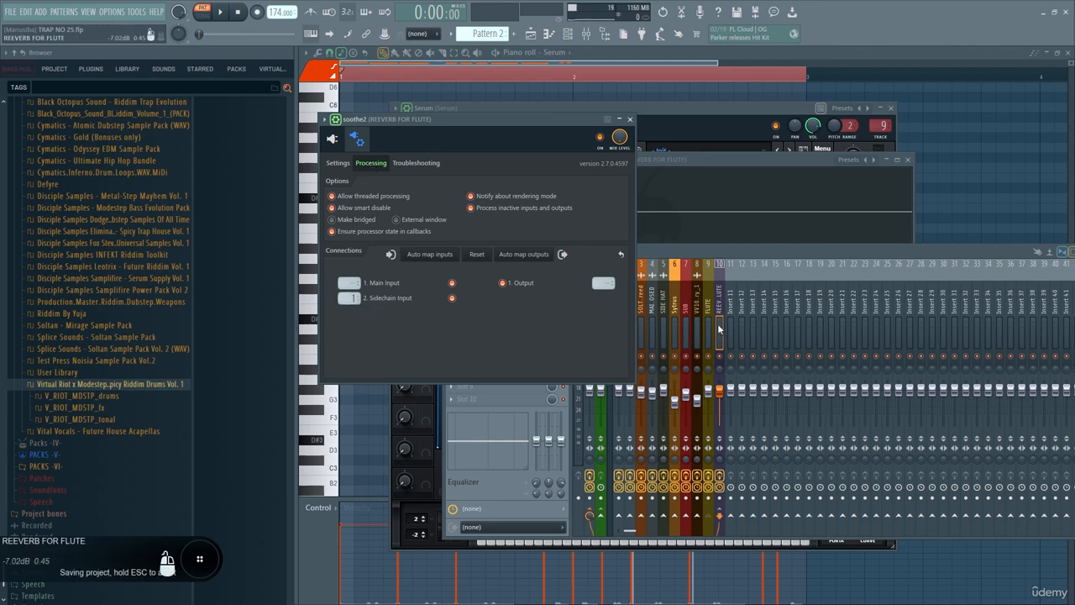
{"action": "left_click", "coordinate": [718, 316]}
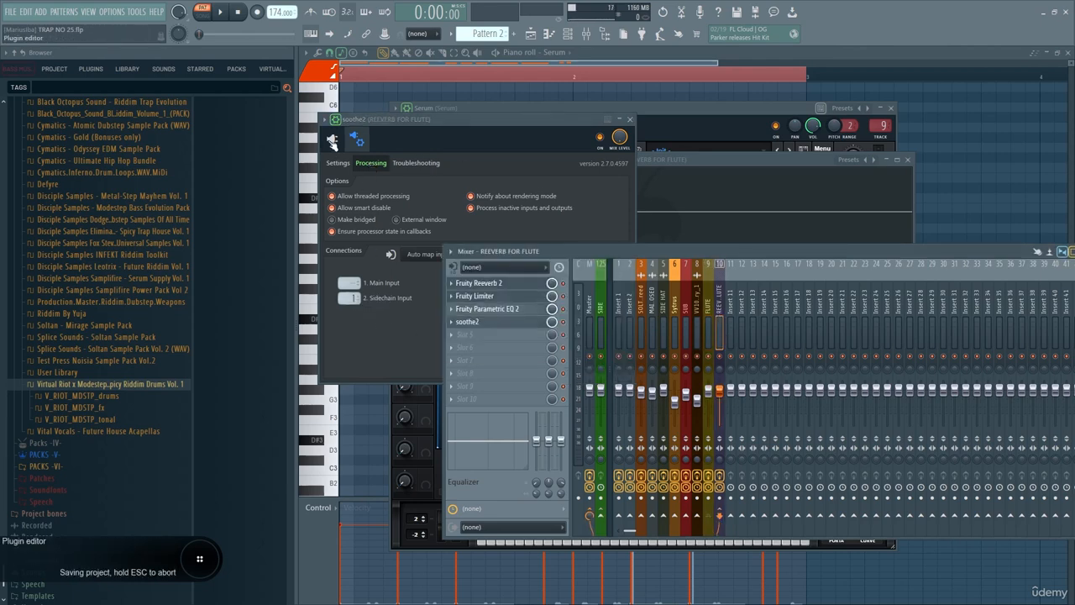
{"action": "left_click", "coordinate": [332, 141]}
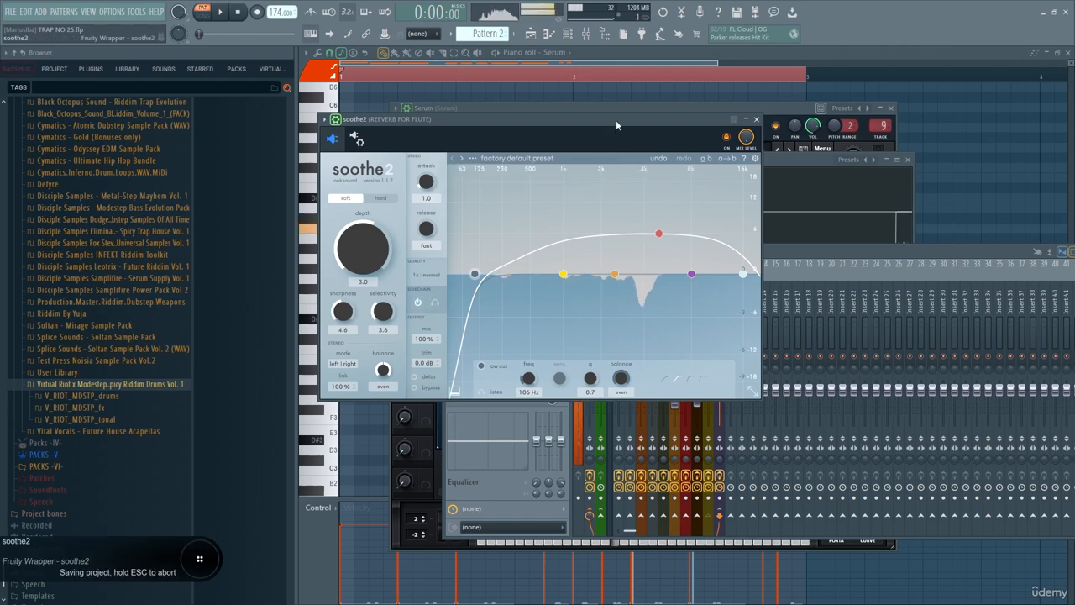
Move soothe2 directly below Fruity Reeverb 2 in the REEVERB FOR FLUTE effects chain.
{"action": "left_click_drag", "start_coordinate": [616, 120], "coordinate": [863, 119]}
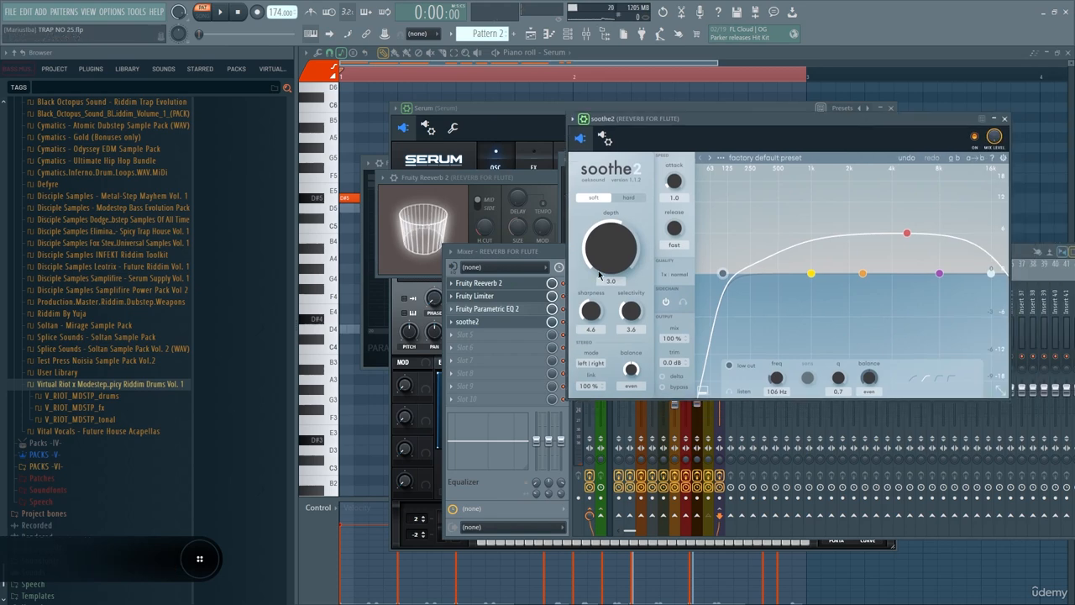
{"action": "left_click_drag", "start_coordinate": [468, 322], "coordinate": [474, 311]}
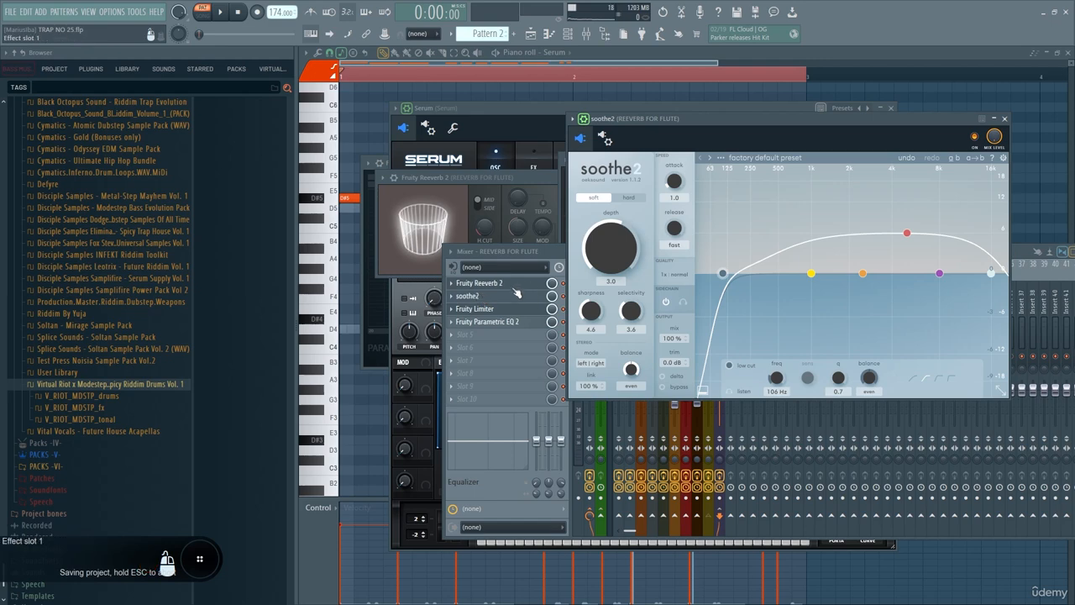
{"action": "left_click_drag", "start_coordinate": [821, 119], "coordinate": [793, 119]}
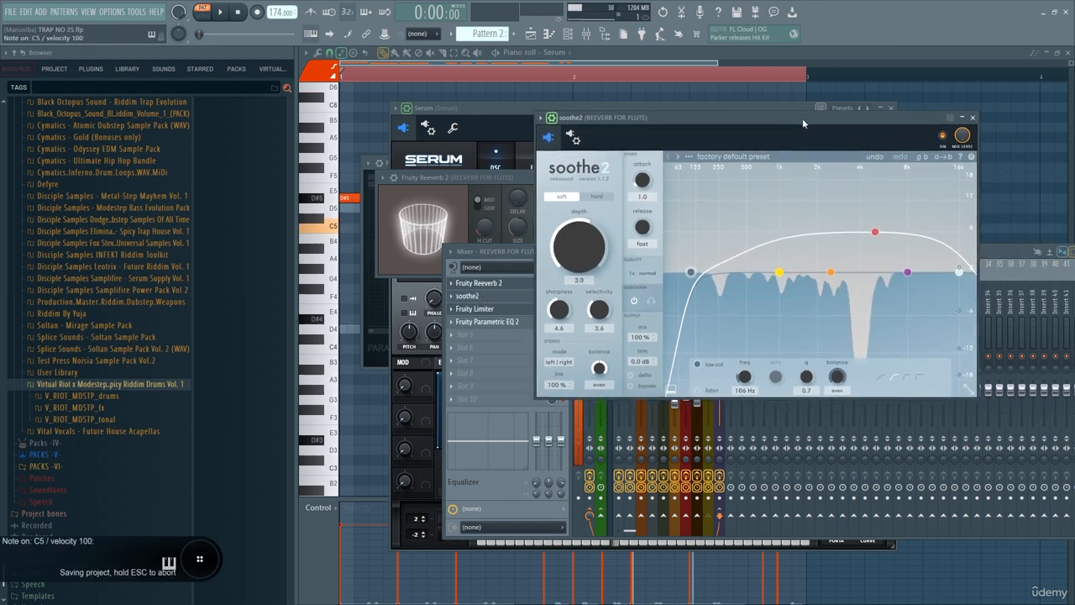
Set soothe2's band 3 to 2.2 kHz and 12 dB, depth to 18.0, sharpness to 7.2, selectivity to 5.0 and real-time oversampling to 4x.
{"action": "left_click_drag", "start_coordinate": [875, 231], "coordinate": [823, 199]}
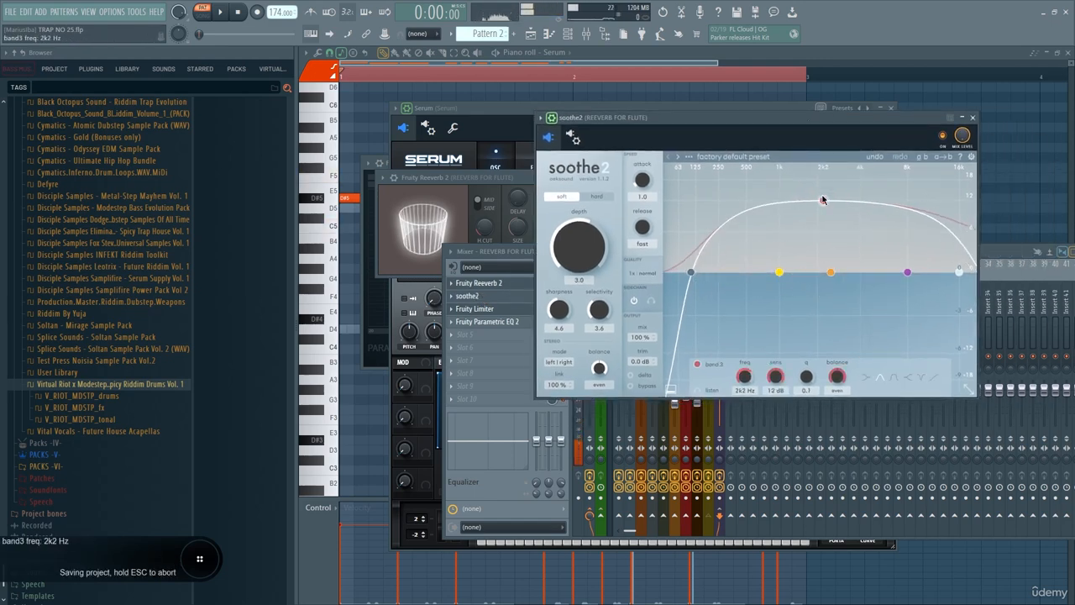
{"action": "left_click_drag", "start_coordinate": [603, 314], "coordinate": [575, 298]}
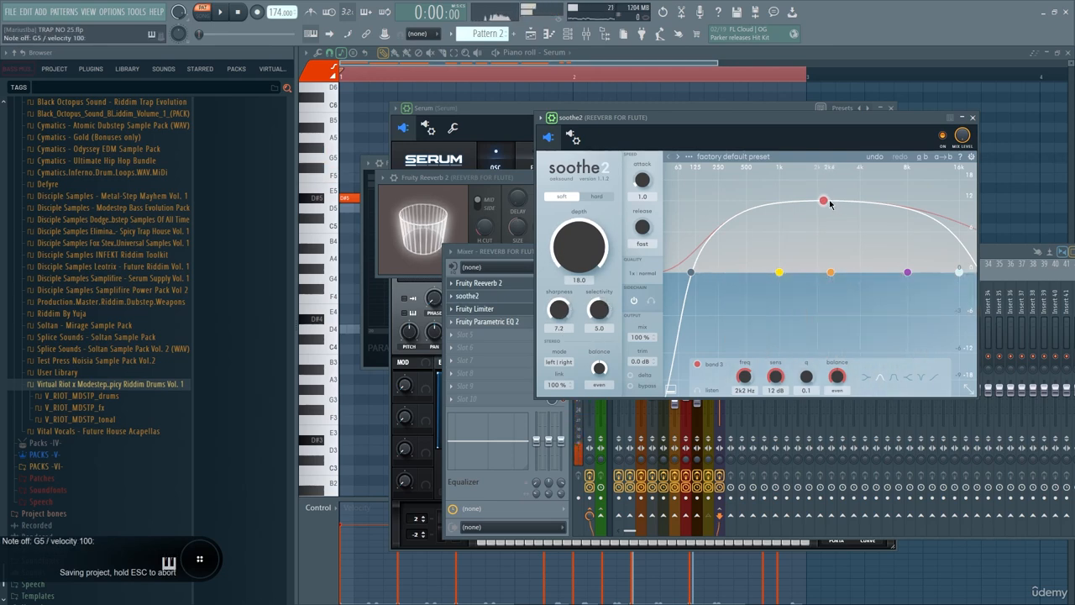
{"action": "left_click", "coordinate": [641, 270]}
{"action": "left_click", "coordinate": [712, 270]}
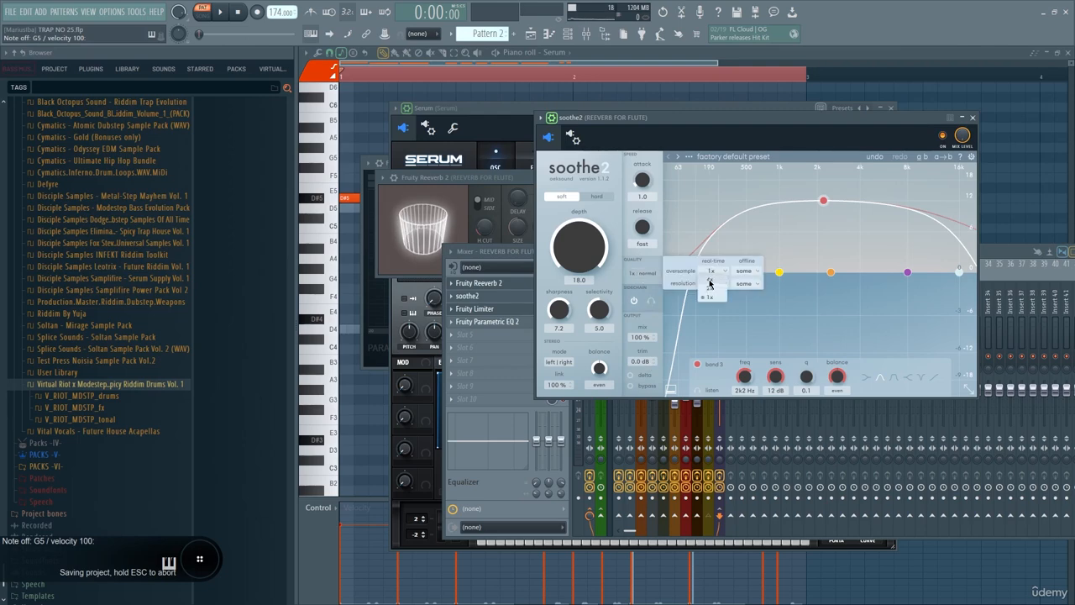
{"action": "left_click", "coordinate": [709, 284]}
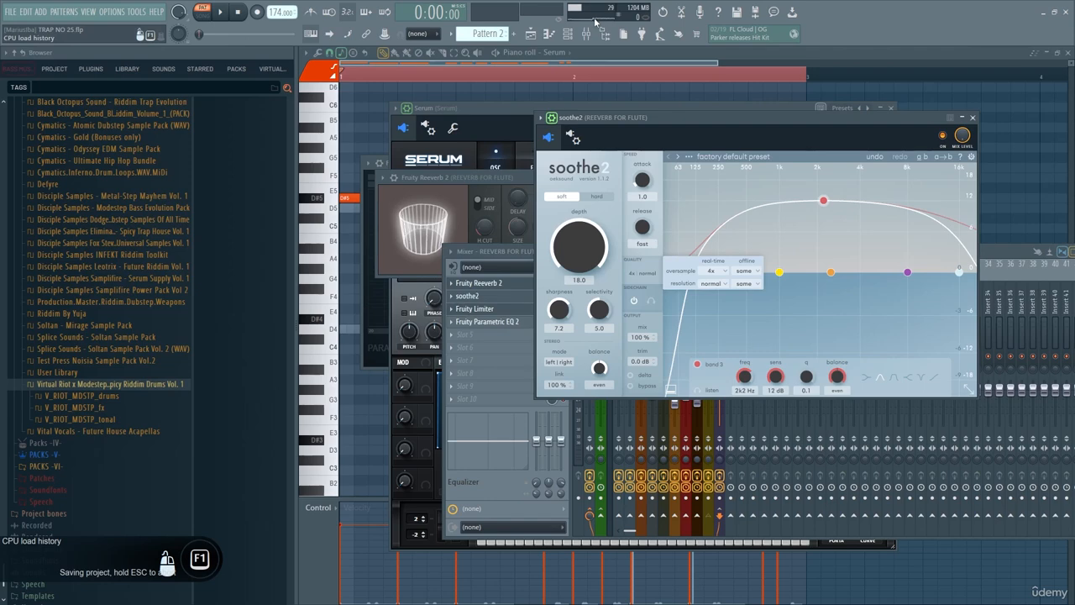
While playing the pattern, slightly lower the REEVERB FOR FLUTE fader and reduce soothe2's depth to 13.4.
{"action": "key", "text": "space"}
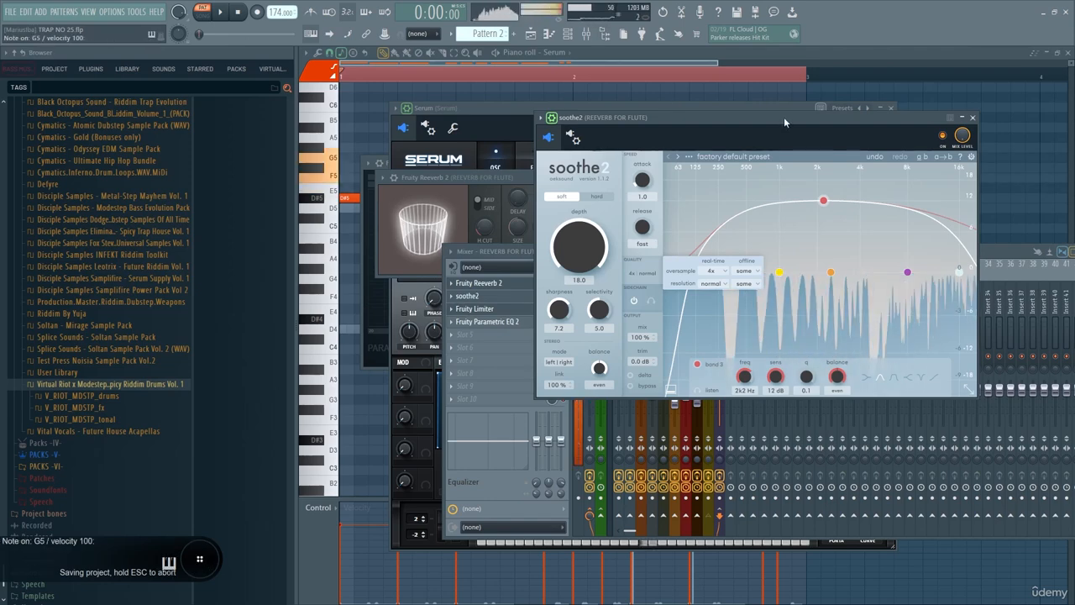
{"action": "left_click", "coordinate": [995, 252]}
{"action": "left_click_drag", "start_coordinate": [720, 390], "coordinate": [720, 395]}
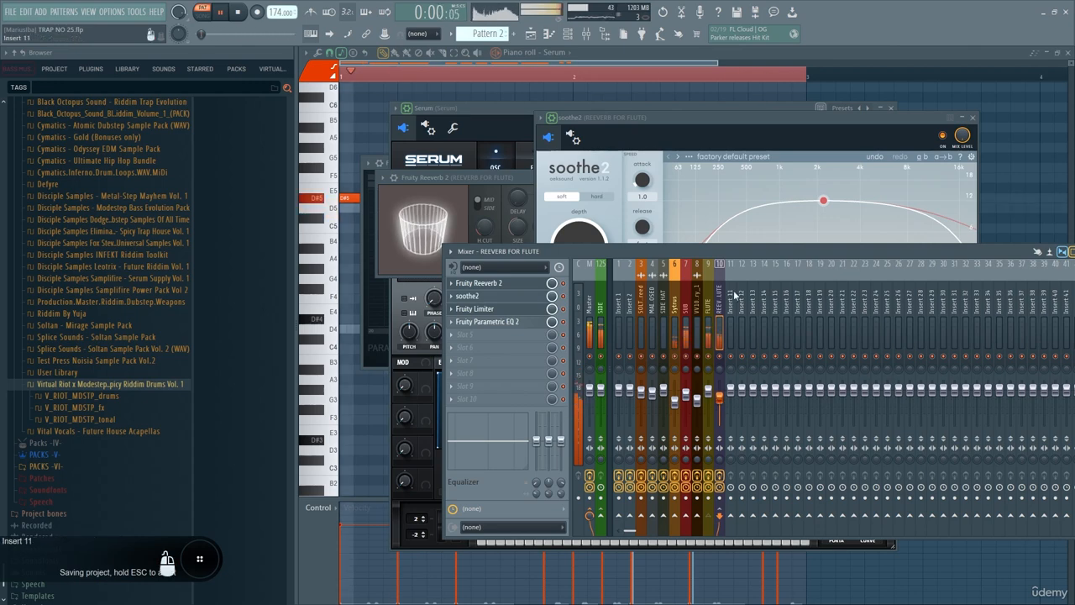
{"action": "left_click", "coordinate": [745, 134]}
{"action": "left_click_drag", "start_coordinate": [599, 244], "coordinate": [587, 122]}
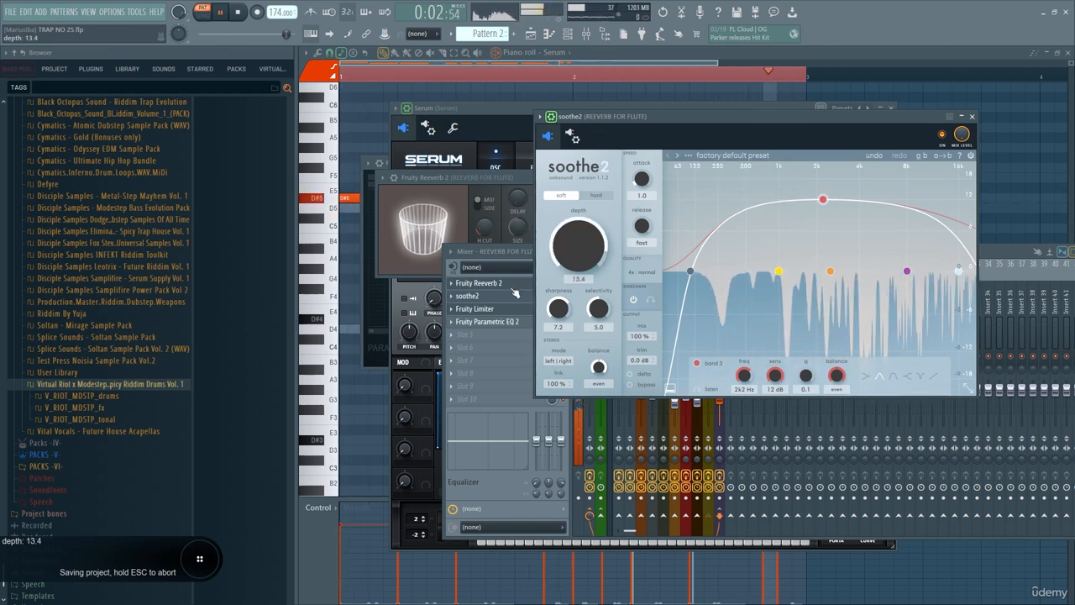
{"action": "left_click", "coordinate": [526, 263]}
{"action": "key", "text": "space"}
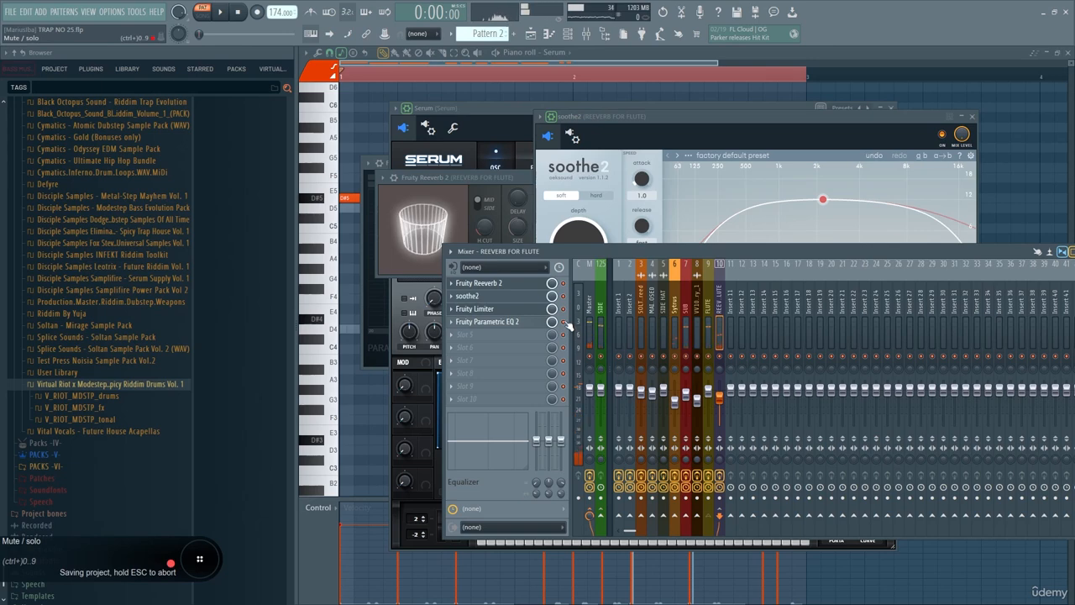
Switch Fruity Limiter on REEVERB FOR FLUTE to compressor mode and choose FLUTE as its sidechain source.
{"action": "left_click", "coordinate": [500, 310]}
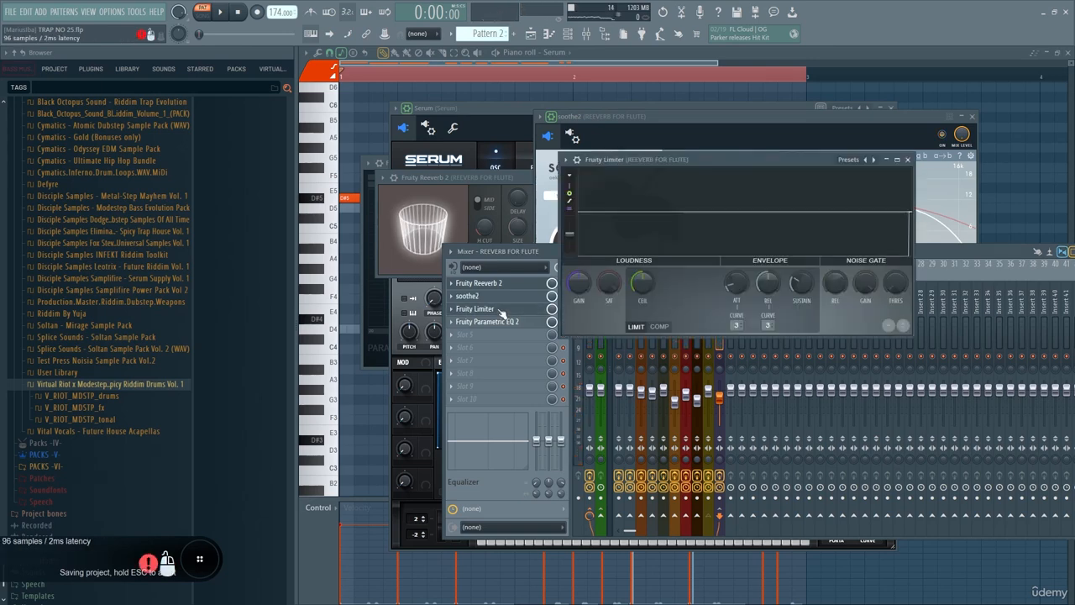
{"action": "left_click", "coordinate": [660, 327]}
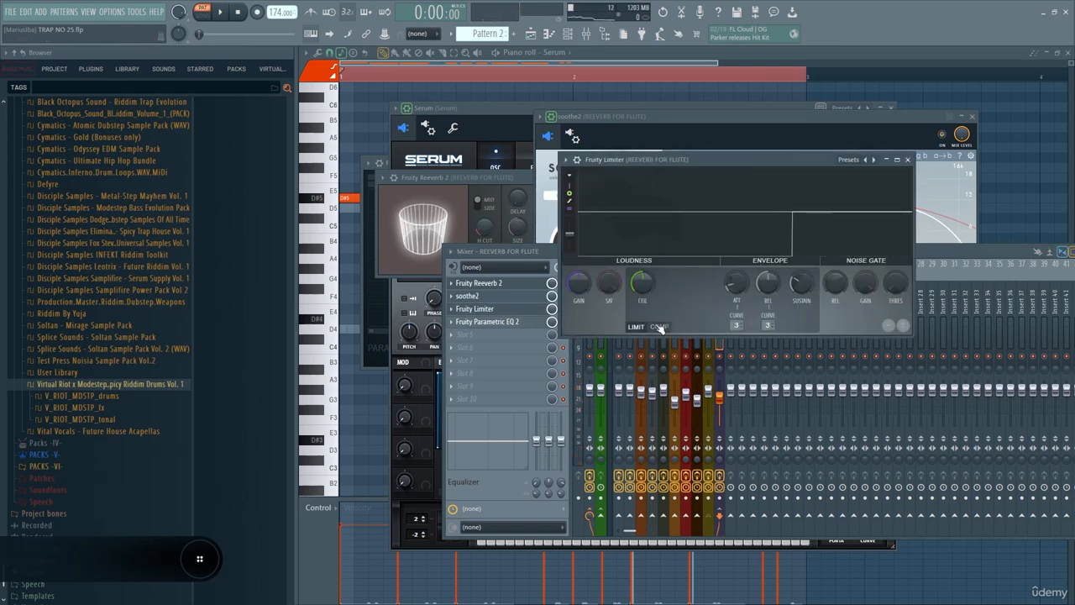
{"action": "left_click", "coordinate": [636, 327]}
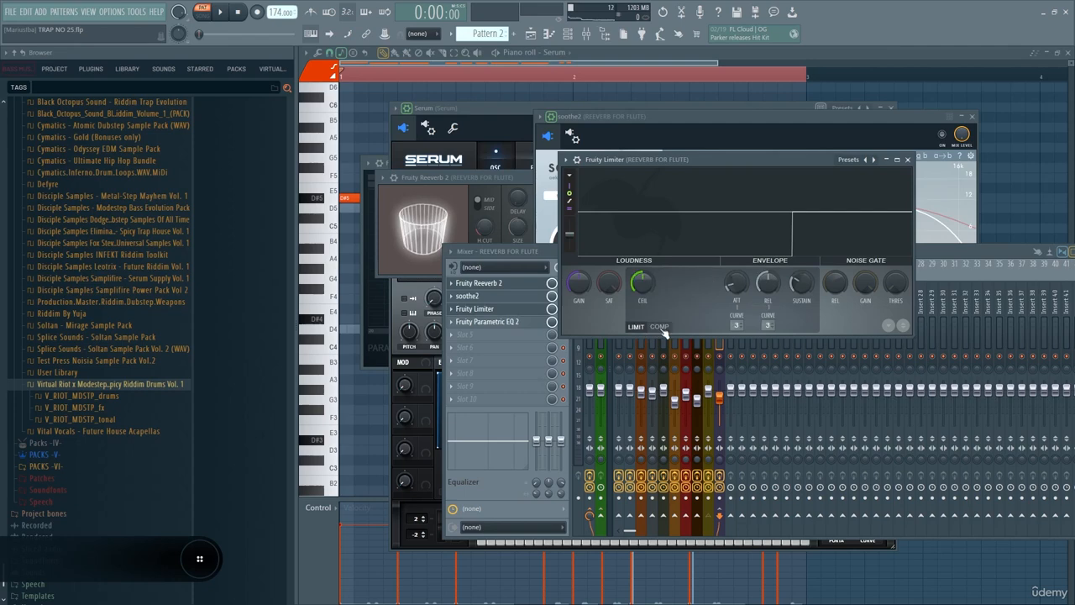
{"action": "left_click", "coordinate": [660, 327]}
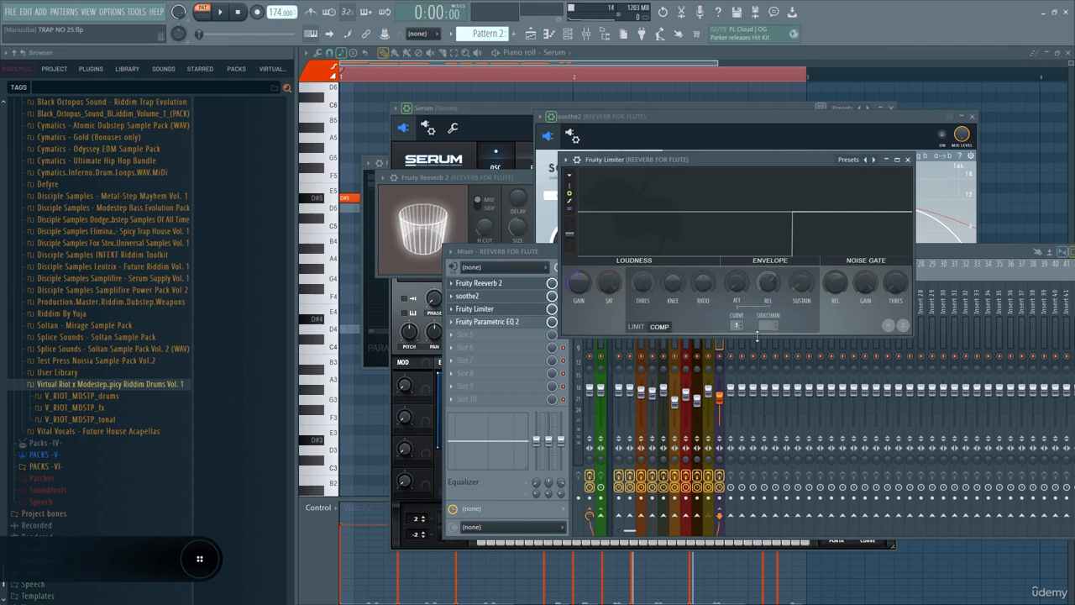
{"action": "left_click", "coordinate": [779, 326]}
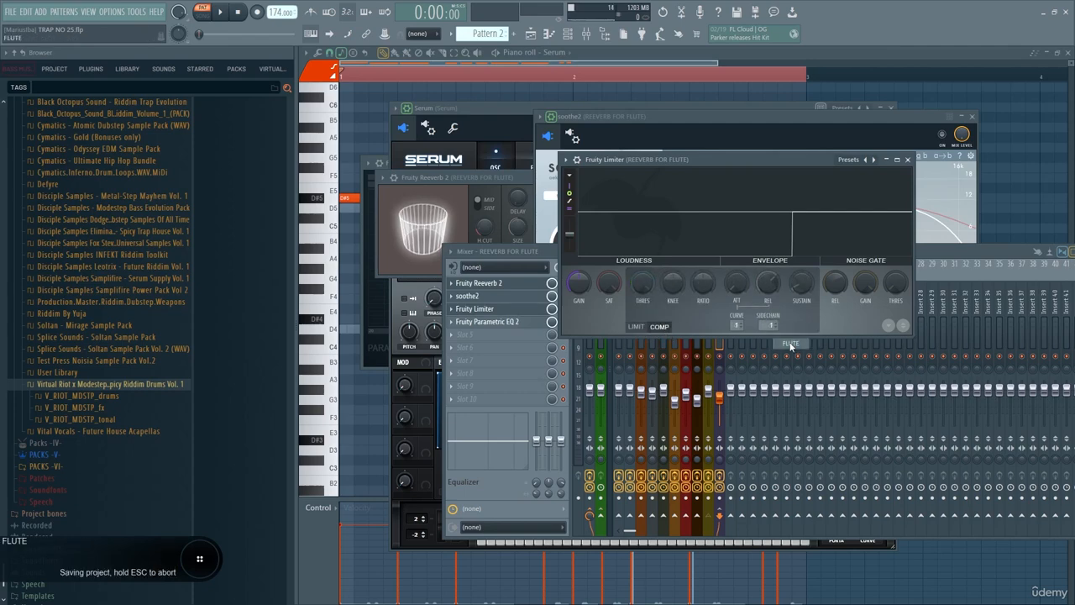
{"action": "left_click", "coordinate": [790, 345]}
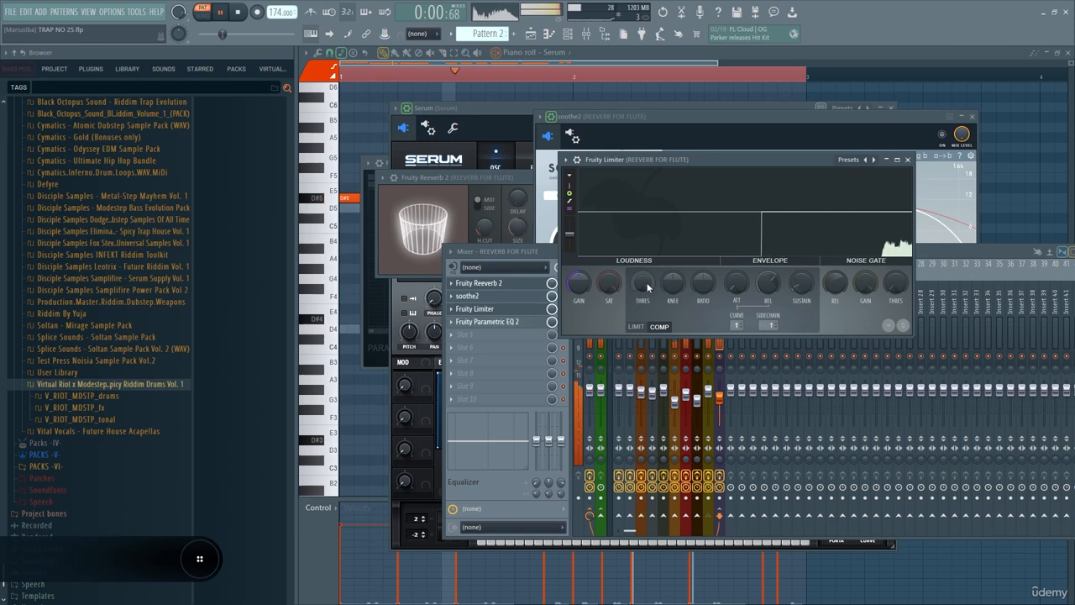
Try lowering the compressor threshold during playback and check the FLUTE and REEVERB FOR FLUTE mixer tracks.
{"action": "left_click_drag", "start_coordinate": [648, 287], "coordinate": [648, 336]}
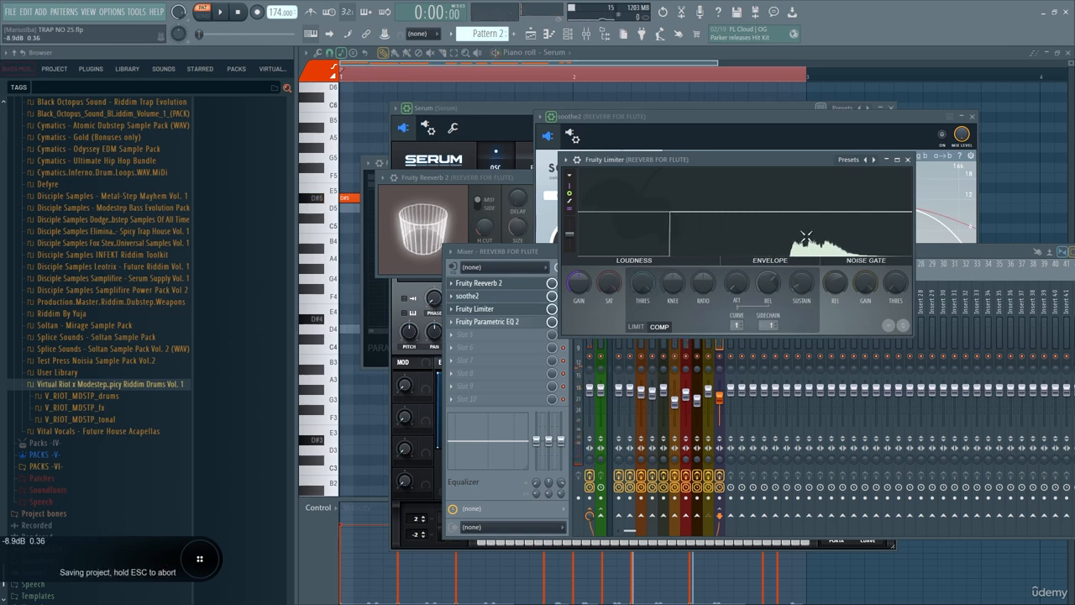
{"action": "left_click", "coordinate": [521, 252]}
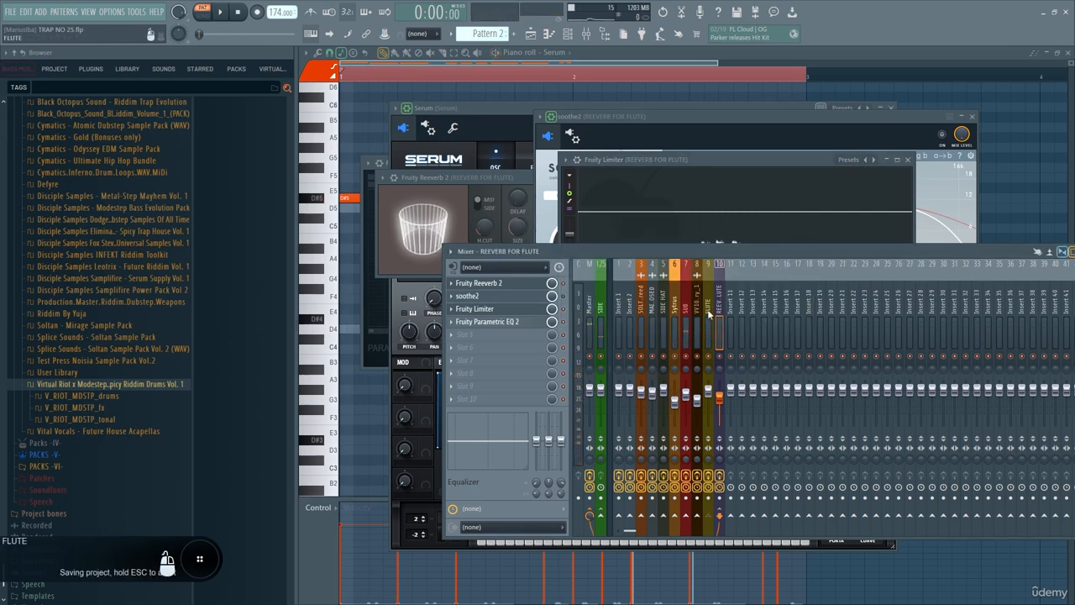
{"action": "left_click", "coordinate": [709, 314]}
{"action": "left_click", "coordinate": [719, 310]}
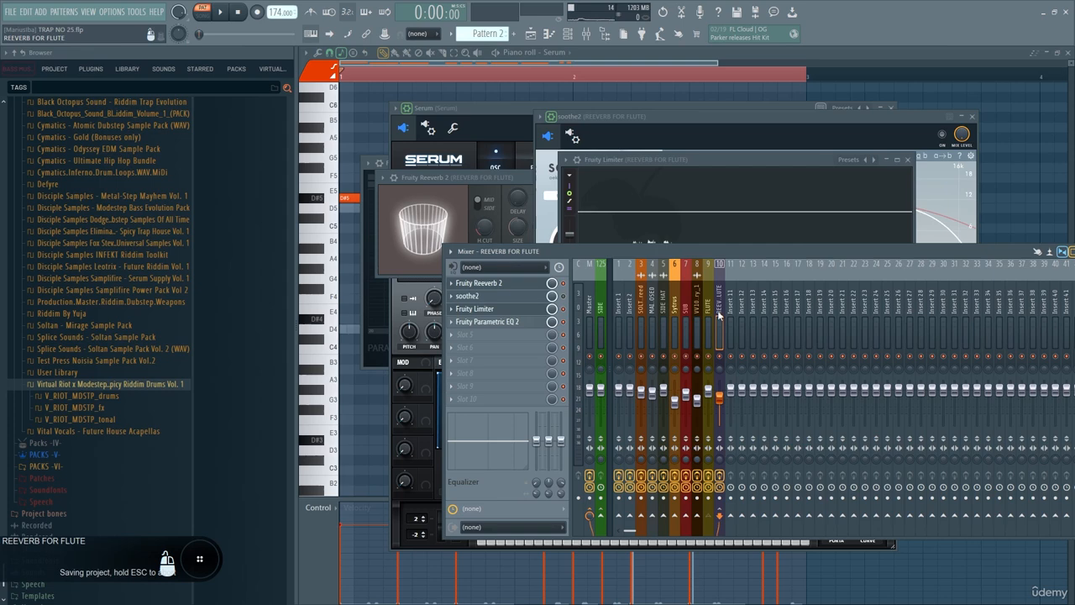
In Fruity Limiter, lower the compressor threshold, raise the knee and set the ratio to 20.0:1 while playing the pattern.
{"action": "left_click", "coordinate": [484, 309]}
{"action": "left_click", "coordinate": [485, 309]}
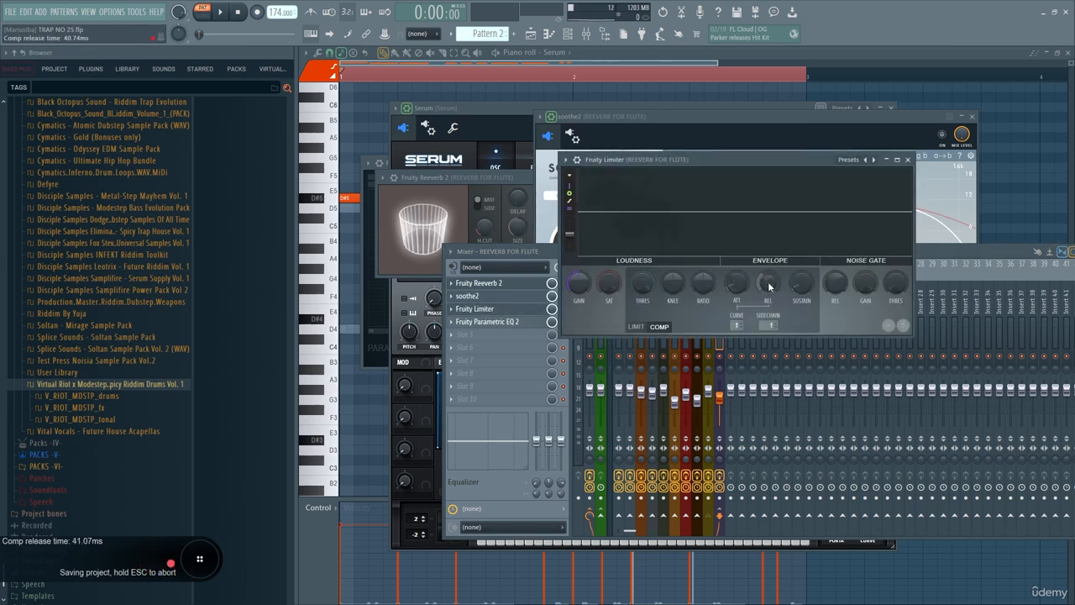
{"action": "left_click_drag", "start_coordinate": [642, 283], "coordinate": [643, 319]}
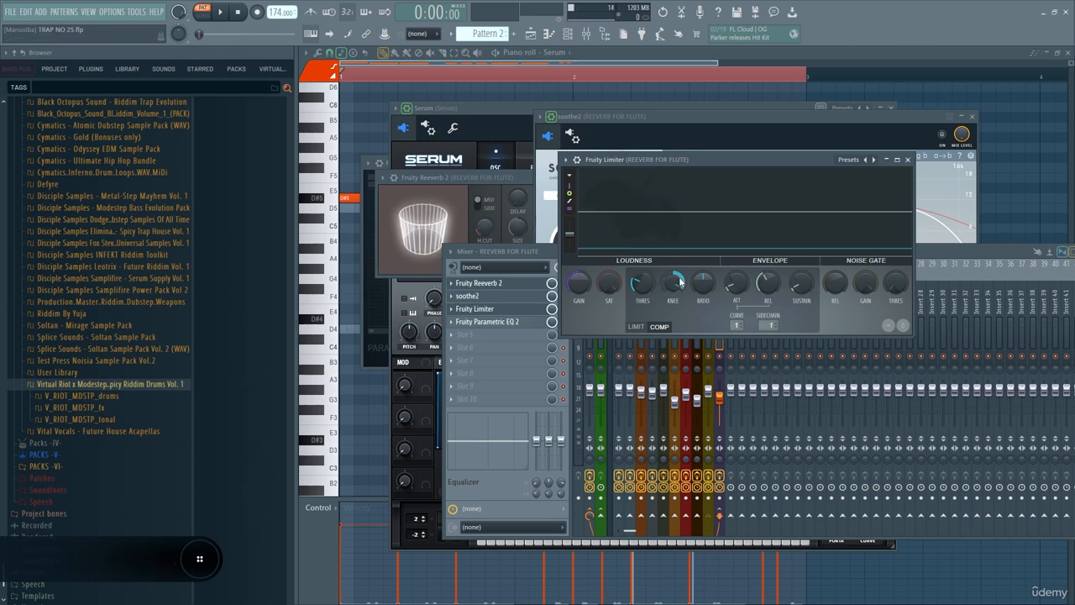
{"action": "left_click_drag", "start_coordinate": [680, 282], "coordinate": [680, 252]}
{"action": "left_click_drag", "start_coordinate": [642, 284], "coordinate": [676, 260]}
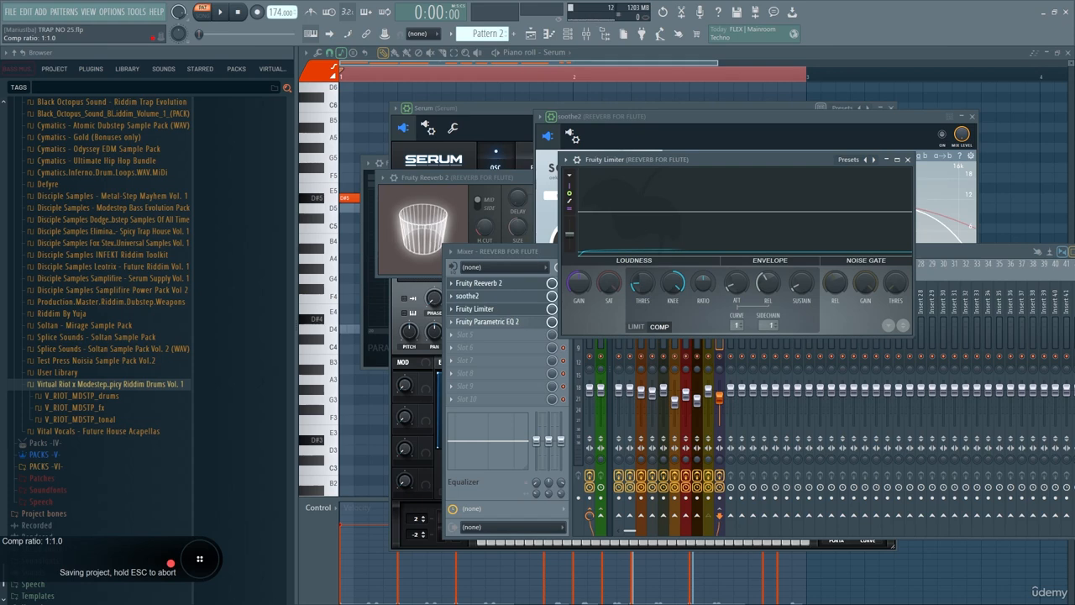
{"action": "key", "text": "space"}
{"action": "left_click_drag", "start_coordinate": [641, 286], "coordinate": [642, 302]}
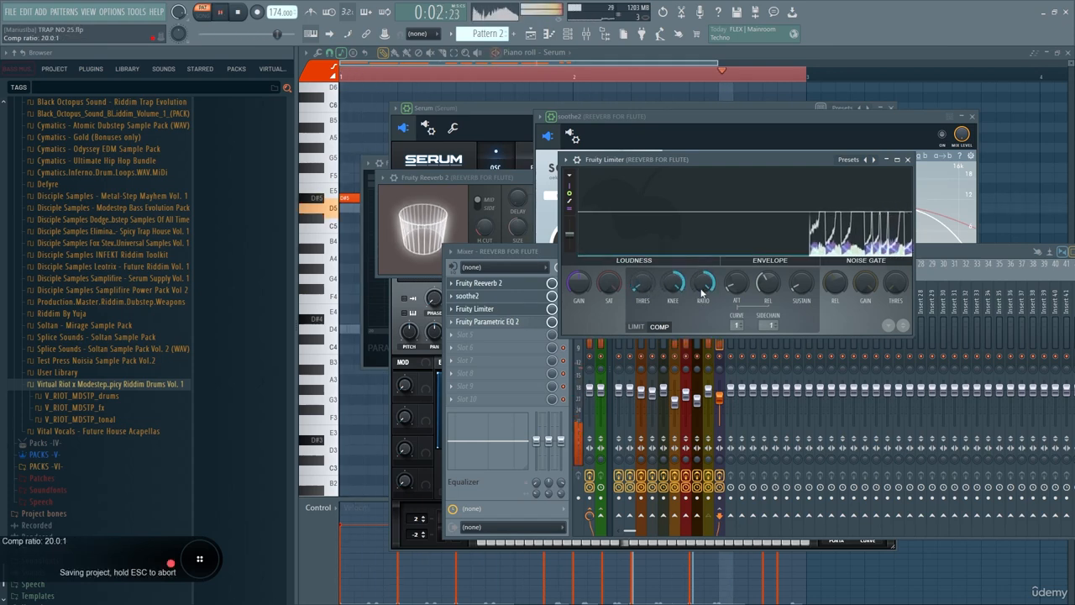
Enlarge the Fruity Limiter window and shorten the compressor attack time to 2.61 ms, checking the pattern with playback.
{"action": "mouse_move", "coordinate": [767, 286]}
{"action": "left_mouse_down"}
{"action": "mouse_move", "coordinate": [767, 300]}
{"action": "mouse_move", "coordinate": [736, 273]}
{"action": "left_mouse_up"}
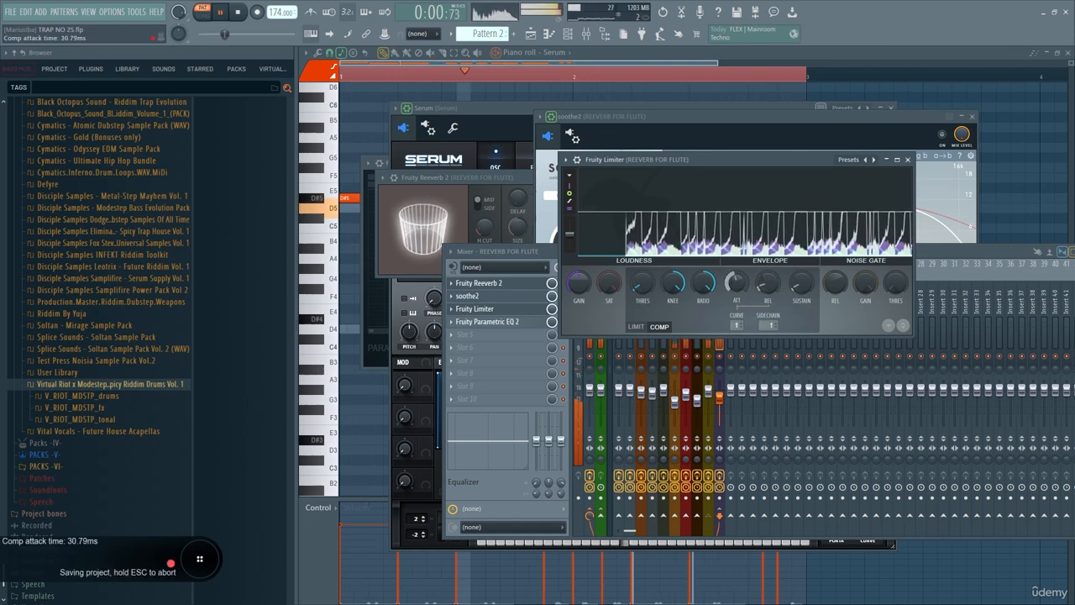
{"action": "left_click_drag", "start_coordinate": [909, 337], "coordinate": [991, 441]}
{"action": "left_click_drag", "start_coordinate": [863, 159], "coordinate": [736, 127]}
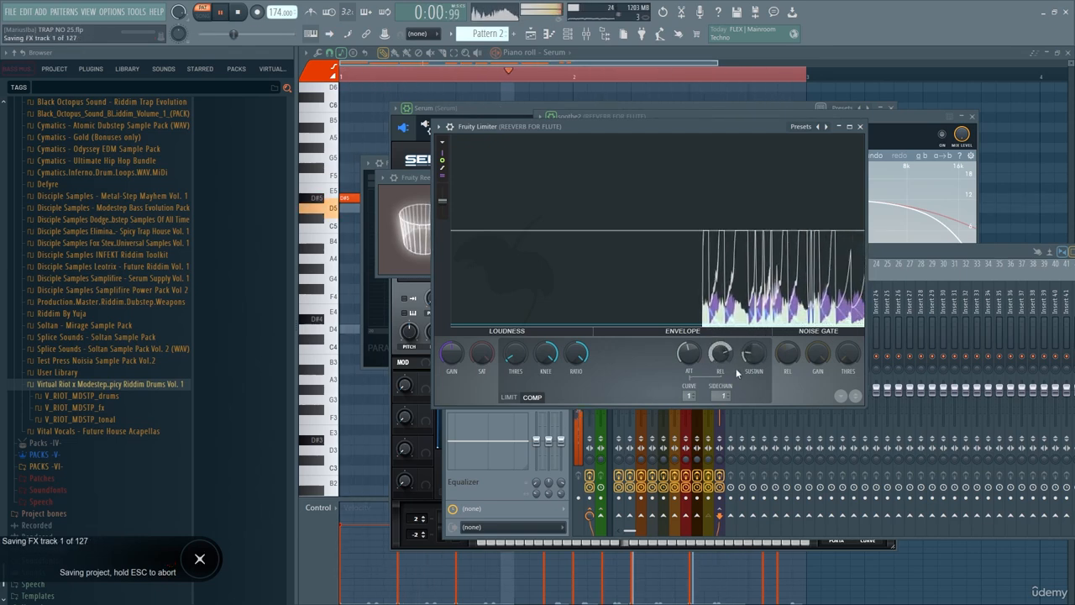
{"action": "key", "text": "space"}
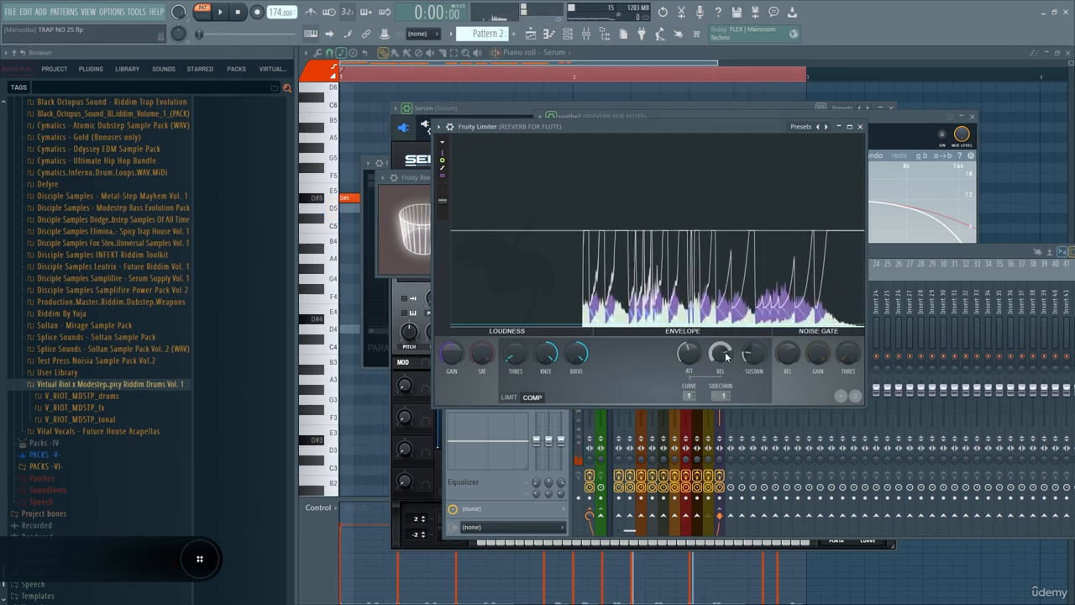
{"action": "key", "text": "ctrl+s"}
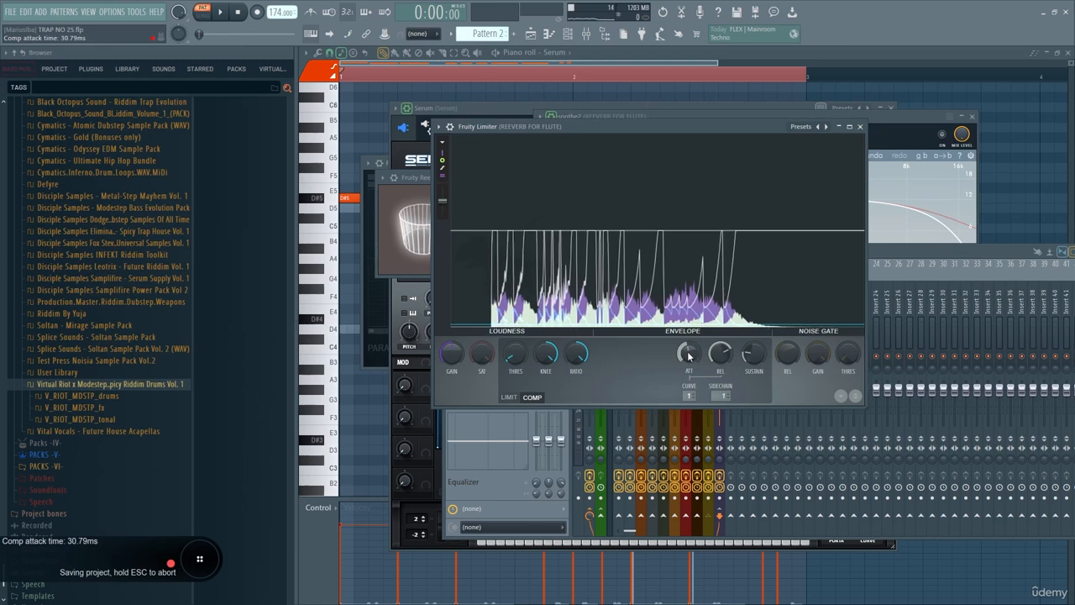
{"action": "left_click_drag", "start_coordinate": [688, 354], "coordinate": [689, 351]}
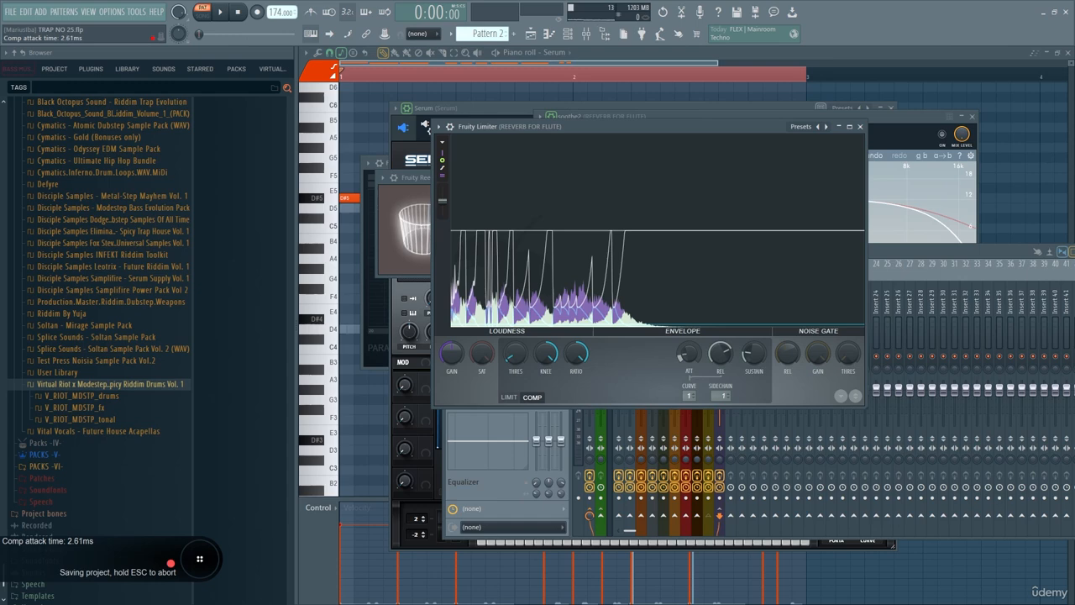
{"action": "key", "text": "space"}
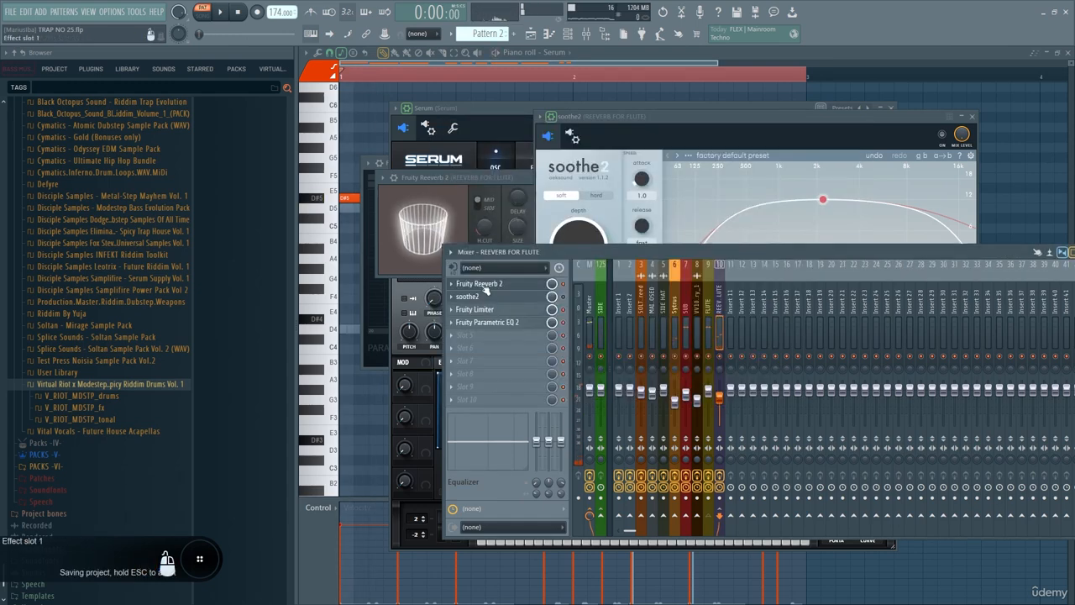
Add ValhallaPlate to REEVERB FOR FLUTE, positioned directly after Fruity Reeverb 2, and play the pattern.
{"action": "left_click", "coordinate": [485, 286]}
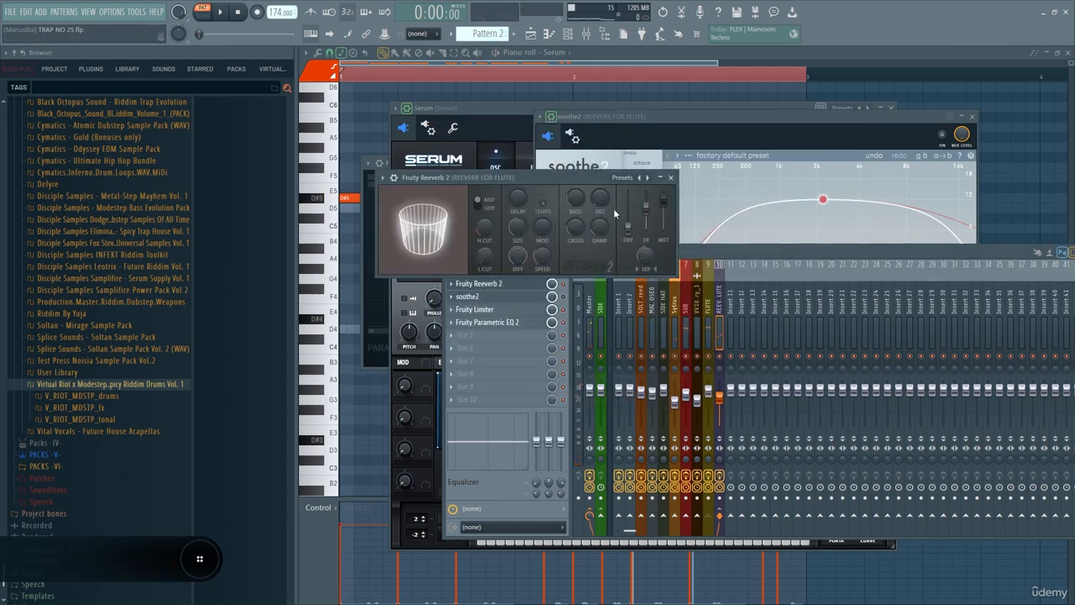
{"action": "left_click_drag", "start_coordinate": [527, 177], "coordinate": [633, 112]}
{"action": "scroll", "coordinate": [503, 324], "scroll_direction": "down", "scroll_amount": 1}
{"action": "scroll", "coordinate": [502, 310], "scroll_direction": "up", "scroll_amount": 1}
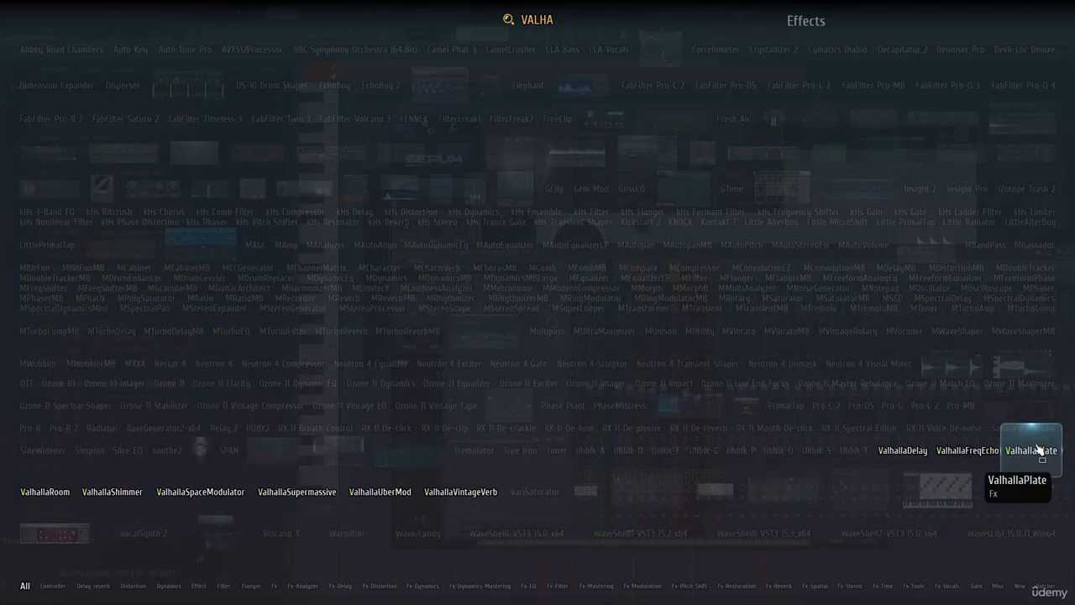
{"action": "left_click", "coordinate": [1039, 450]}
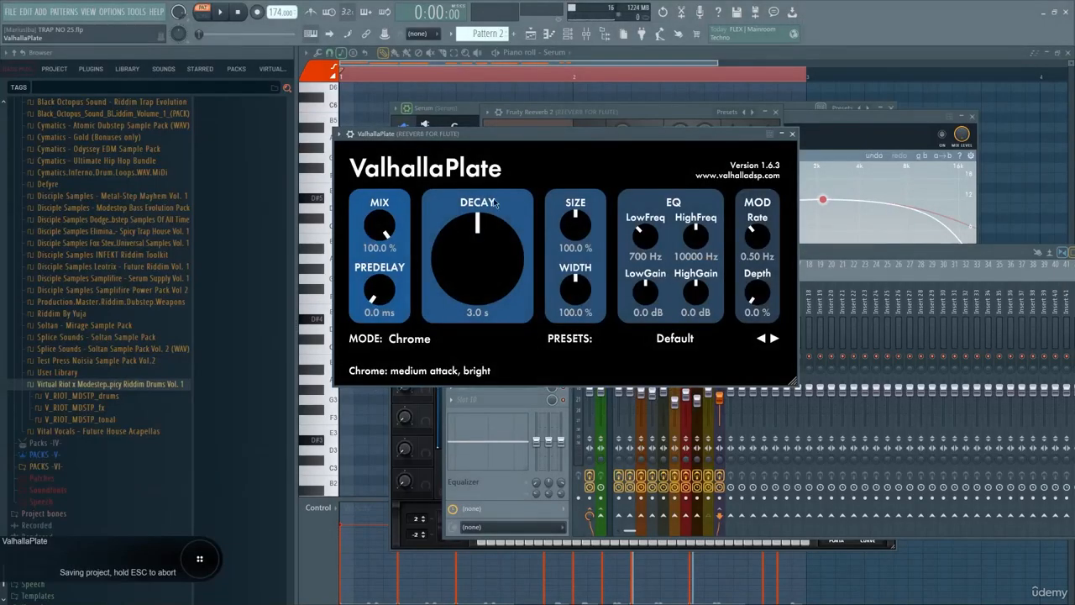
{"action": "key", "text": "F9"}
{"action": "key", "text": "space"}
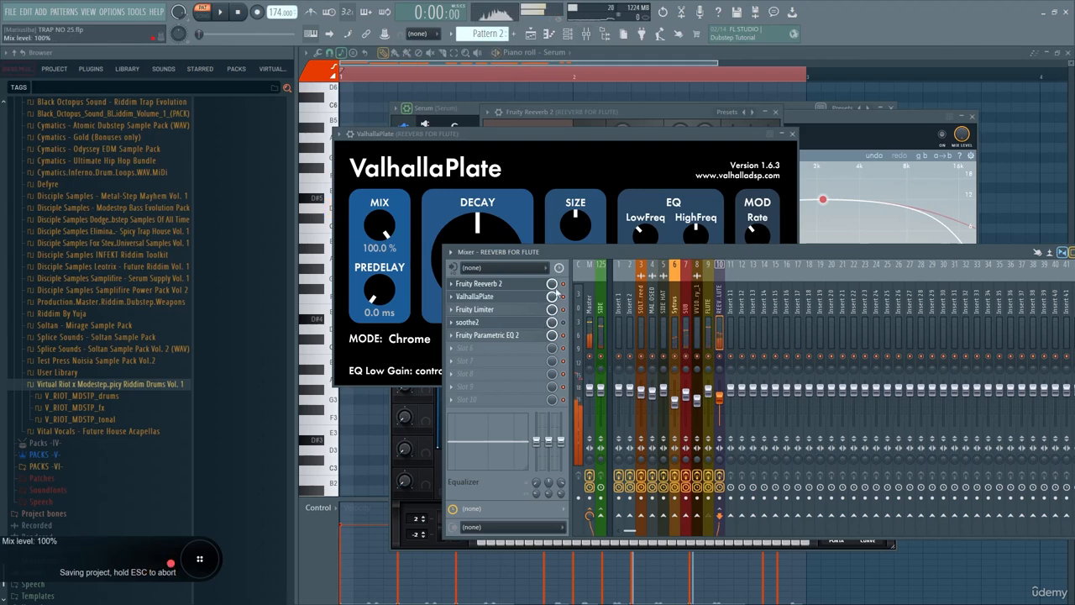
Set ValhallaPlate's size to 143.2 %, width to 200 %, low gain to 6.2 dB and high gain to 7.3 dB.
{"action": "left_click", "coordinate": [540, 158]}
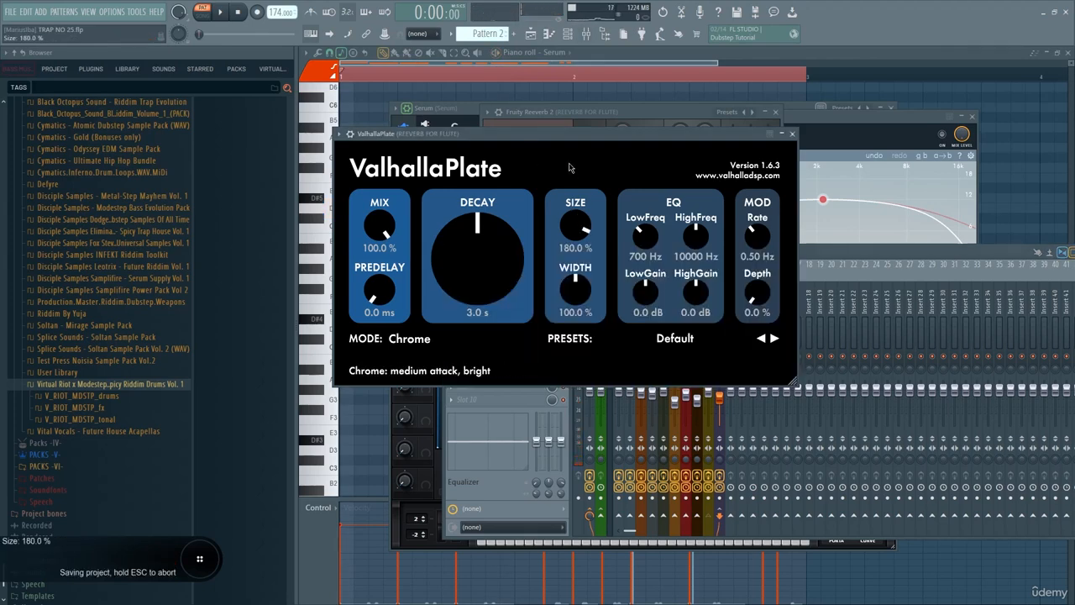
{"action": "key", "text": "space"}
{"action": "left_click_drag", "start_coordinate": [576, 291], "coordinate": [576, 246]}
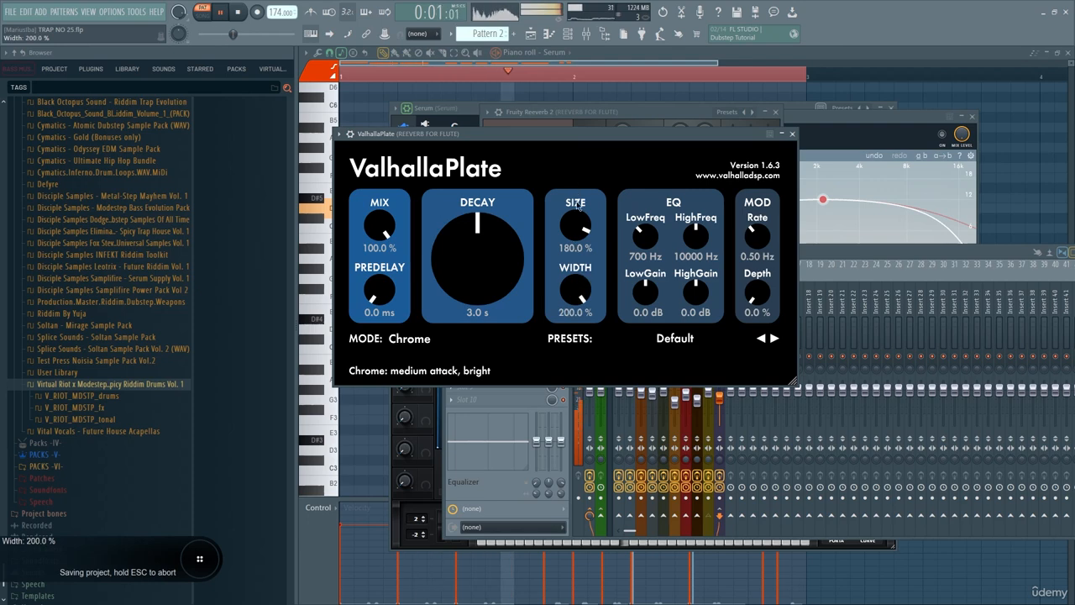
{"action": "left_click_drag", "start_coordinate": [576, 220], "coordinate": [571, 264]}
{"action": "left_click_drag", "start_coordinate": [642, 290], "coordinate": [641, 245]}
{"action": "left_click_drag", "start_coordinate": [694, 296], "coordinate": [643, 331]}
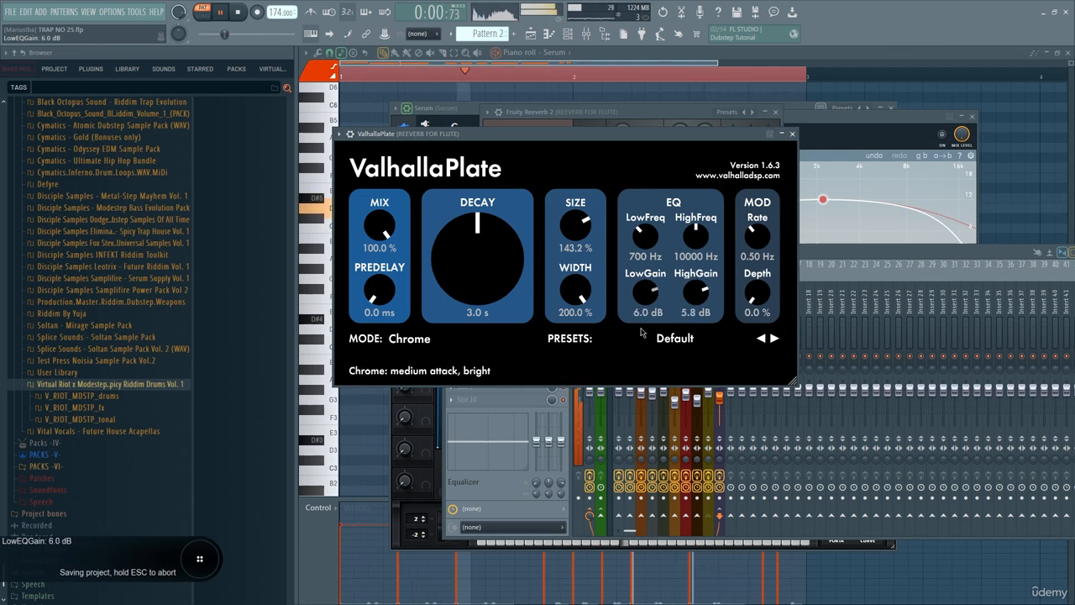
{"action": "key", "text": "space"}
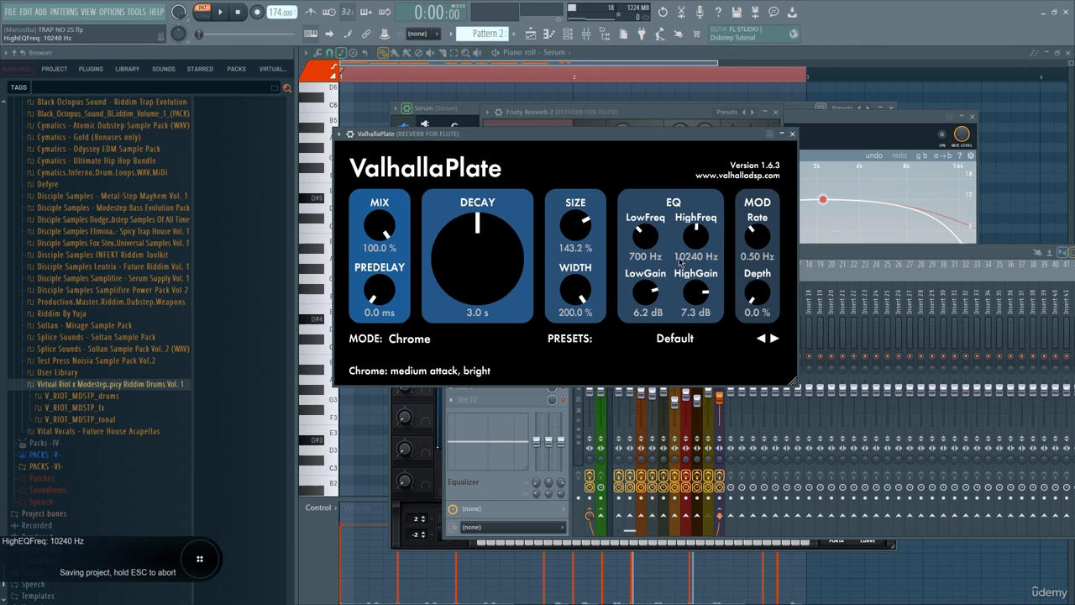
Play the playlist arrangement in song mode and lower the FLUTE mixer fader to 84%.
{"action": "key", "text": "F9"}
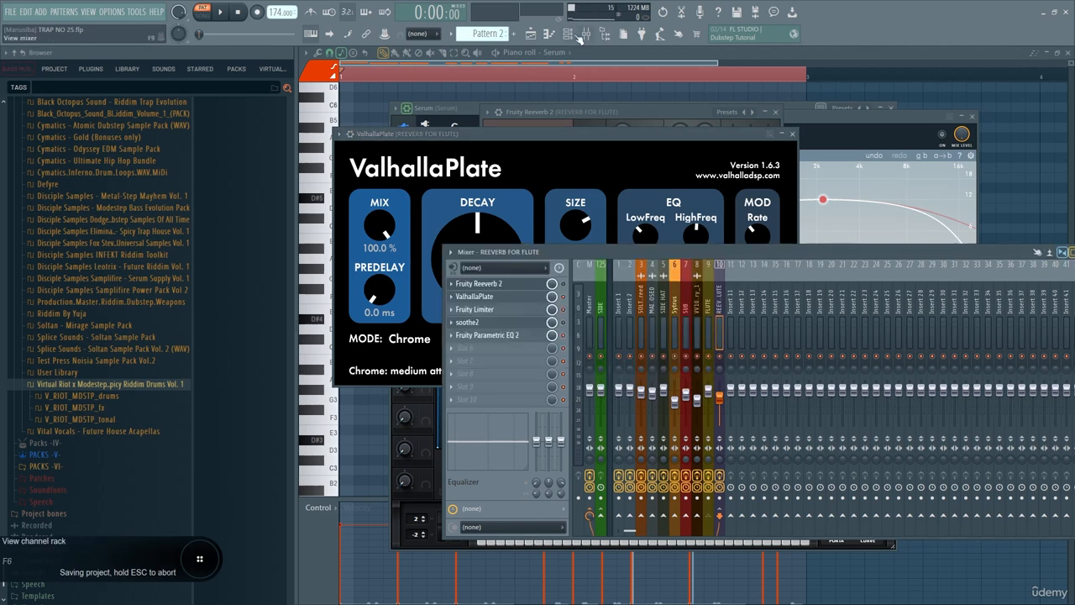
{"action": "left_click", "coordinate": [532, 35]}
{"action": "left_click", "coordinate": [203, 13]}
{"action": "key", "text": "space"}
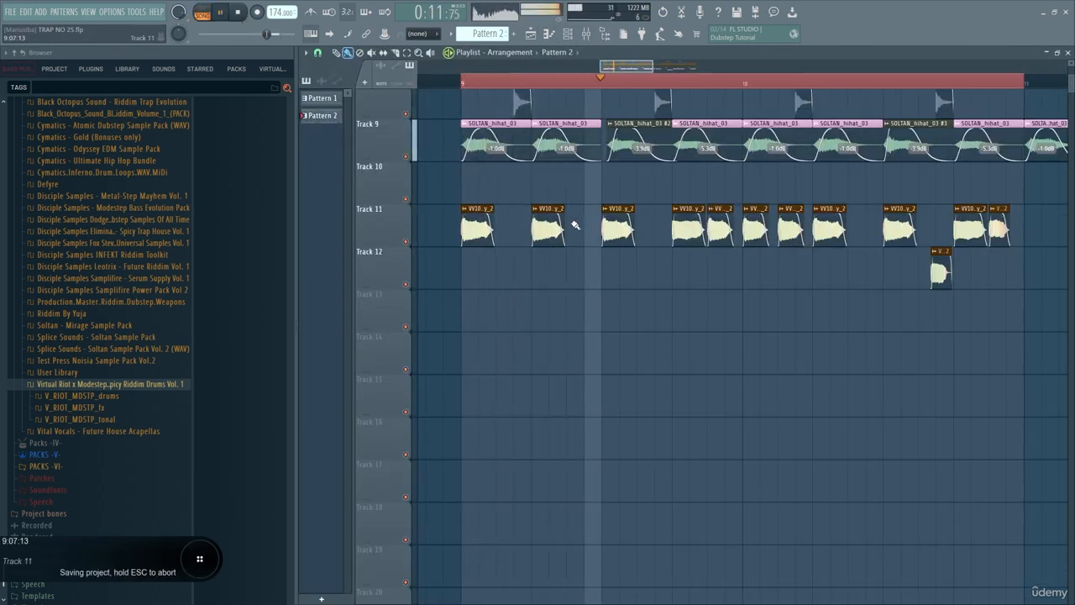
{"action": "scroll", "coordinate": [572, 225], "scroll_direction": "up", "scroll_amount": 4}
{"action": "key", "text": "F9"}
{"action": "left_click", "coordinate": [709, 393]}
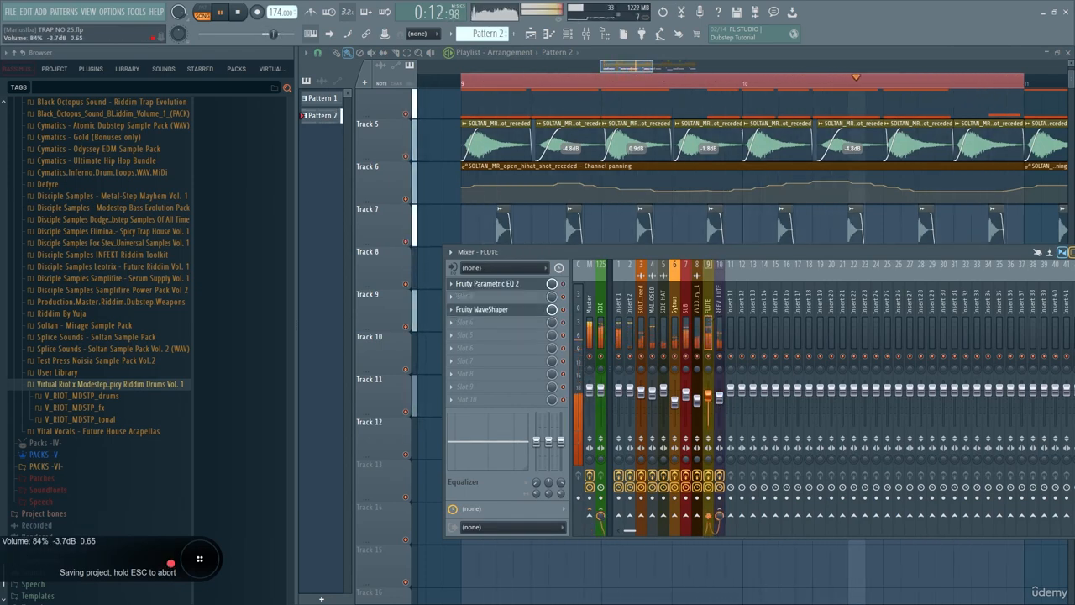
{"action": "key", "text": "space"}
Reopen ValhallaPlate on REEVERB FOR FLUTE and set its low frequency to 1170 Hz and low gain to 3.7 dB.
{"action": "left_click", "coordinate": [575, 38]}
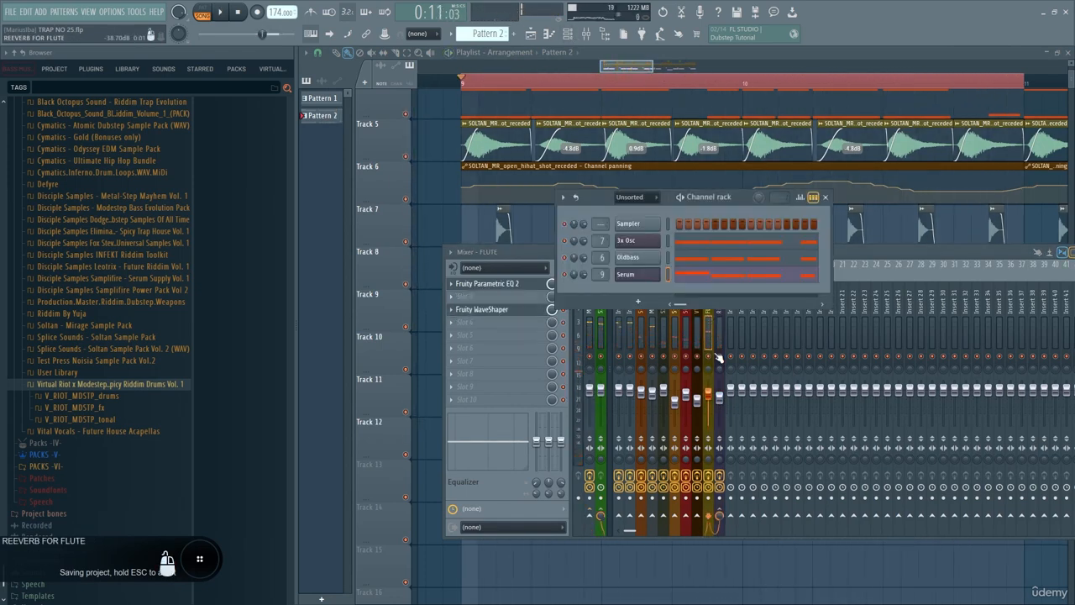
{"action": "left_click", "coordinate": [721, 326]}
{"action": "left_click", "coordinate": [485, 298]}
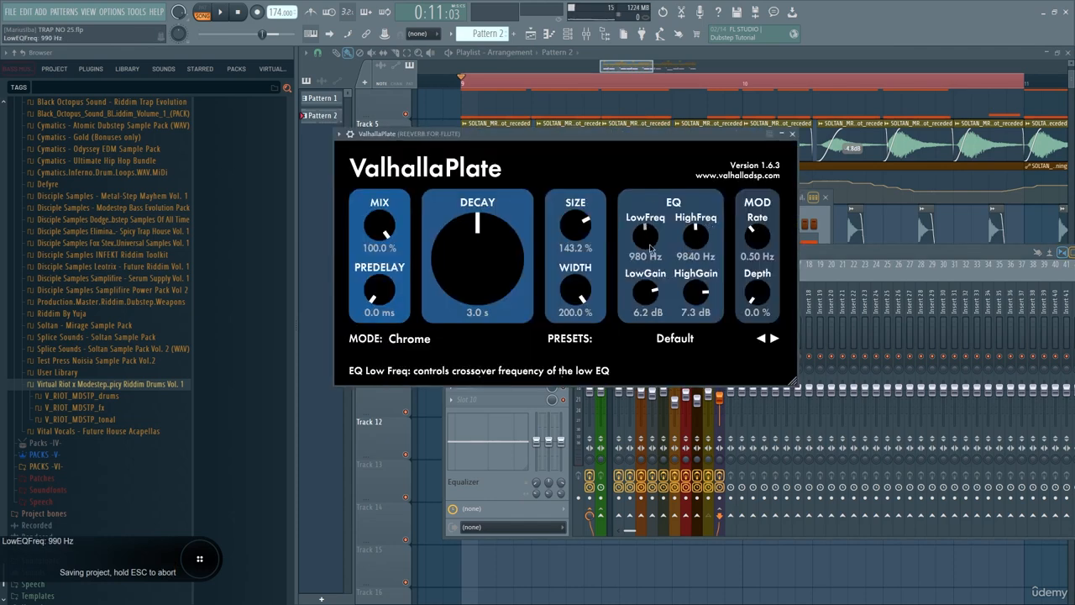
{"action": "left_click_drag", "start_coordinate": [649, 248], "coordinate": [652, 237]}
{"action": "key", "text": "space"}
{"action": "key", "text": "space"}
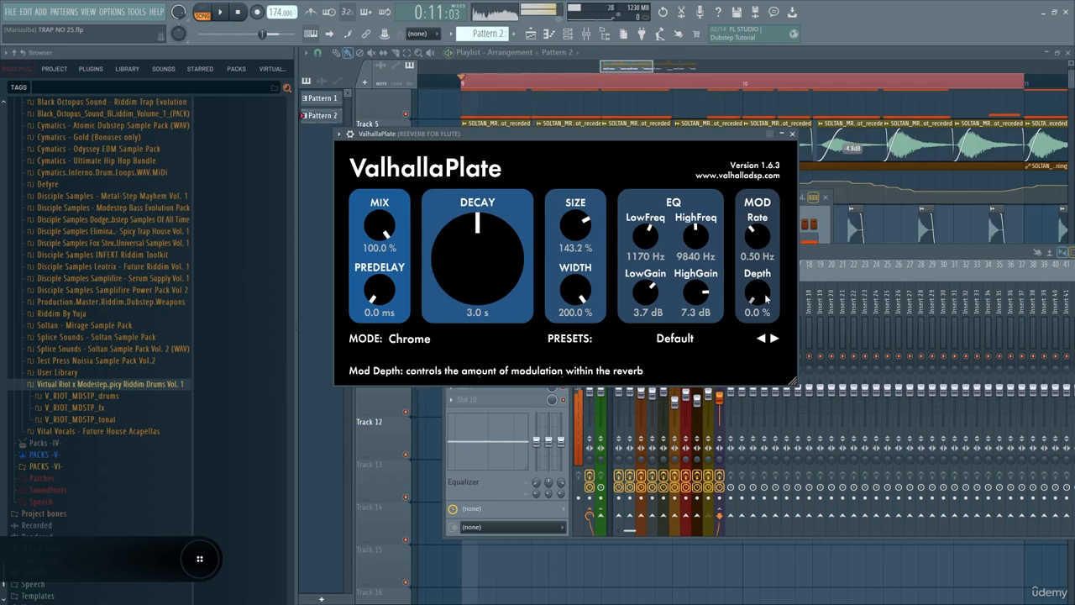
Solo REEVERB FOR FLUTE and set ValhallaPlate to 1470 Hz low frequency, 1.9 s decay, 6.0 dB high gain and 75.2 % mod depth.
{"action": "left_click", "coordinate": [722, 409]}
{"action": "right_click", "coordinate": [720, 358]}
{"action": "key", "text": "space"}
{"action": "left_click", "coordinate": [605, 172]}
{"action": "mouse_move", "coordinate": [648, 238]}
{"action": "left_mouse_down"}
{"action": "mouse_move", "coordinate": [649, 267]}
{"action": "mouse_move", "coordinate": [649, 225]}
{"action": "left_mouse_up"}
{"action": "left_click_drag", "start_coordinate": [483, 261], "coordinate": [496, 304]}
{"action": "left_click_drag", "start_coordinate": [697, 292], "coordinate": [702, 320]}
{"action": "left_click_drag", "start_coordinate": [758, 293], "coordinate": [757, 240]}
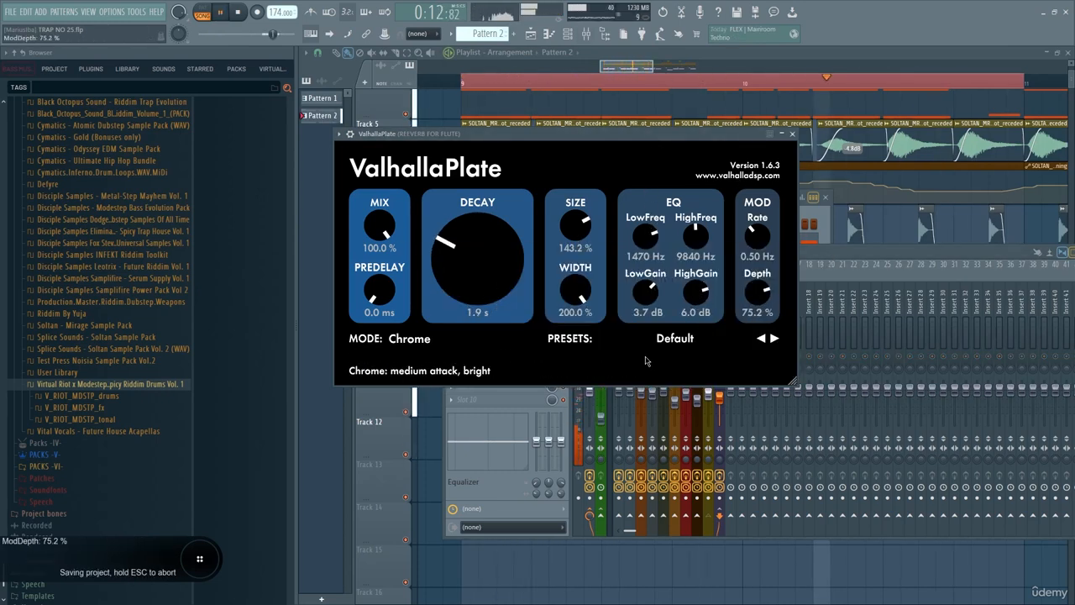
Fine-tune ValhallaPlate during playback with slightly more decay, a higher low-frequency crossover and less low gain.
{"action": "left_click_drag", "start_coordinate": [510, 274], "coordinate": [511, 269]}
{"action": "left_click_drag", "start_coordinate": [648, 238], "coordinate": [649, 210]}
{"action": "left_click_drag", "start_coordinate": [649, 284], "coordinate": [655, 301]}
In REEVERB FOR FLUTE's Fruity Parametric EQ 2, add a gentle midrange boost and cut band 4 by 4.1 dB at 3787 Hz.
{"action": "left_click", "coordinate": [508, 400]}
{"action": "left_click", "coordinate": [496, 297]}
{"action": "mouse_move", "coordinate": [522, 252]}
{"action": "left_mouse_down"}
{"action": "mouse_move", "coordinate": [521, 215]}
{"action": "mouse_move", "coordinate": [526, 244]}
{"action": "left_mouse_up"}
{"action": "mouse_move", "coordinate": [580, 257]}
{"action": "left_mouse_down"}
{"action": "mouse_move", "coordinate": [583, 271]}
{"action": "mouse_move", "coordinate": [593, 264]}
{"action": "mouse_move", "coordinate": [583, 273]}
{"action": "left_mouse_up"}
{"action": "key", "text": "space"}
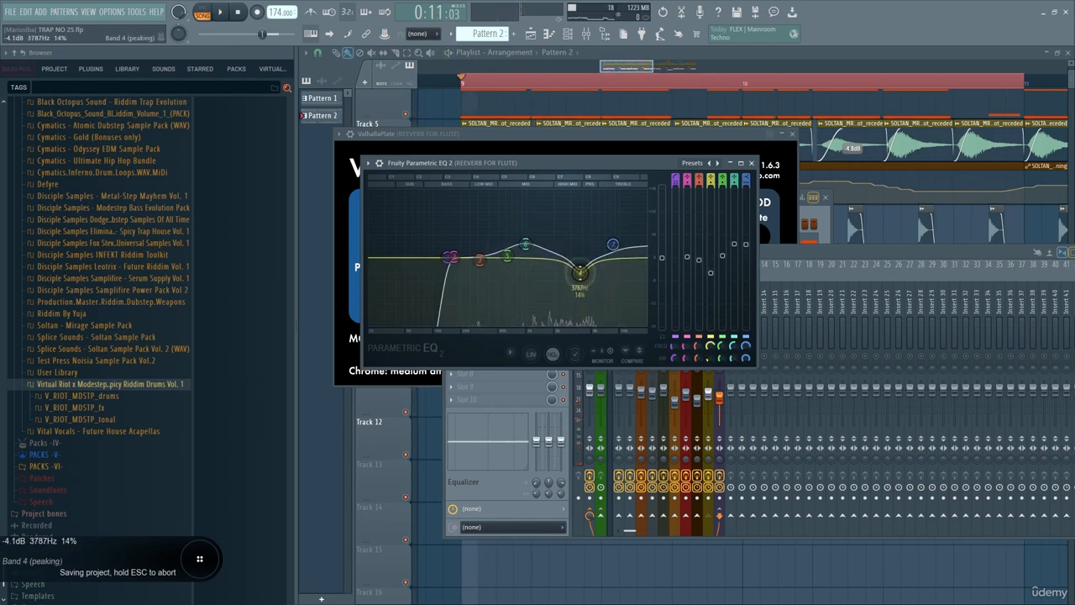
Audition band 4 of the reverb EQ as a boost, then make it a deeper cut near 4.2 kHz and slightly dip band 3.
{"action": "key", "text": "space"}
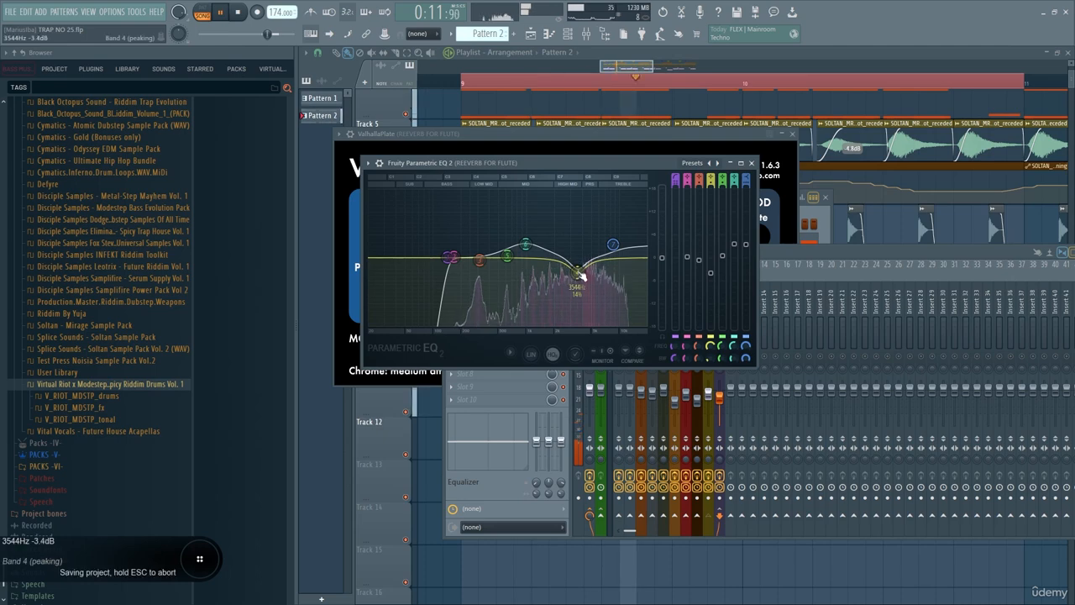
{"action": "left_click_drag", "start_coordinate": [577, 271], "coordinate": [590, 229]}
{"action": "key", "text": "space"}
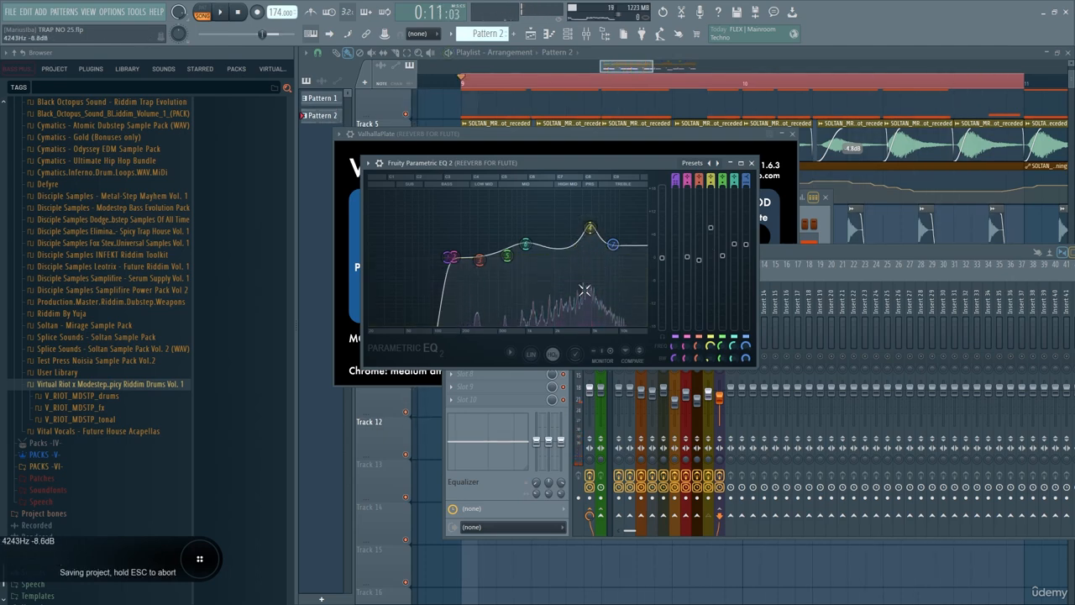
{"action": "key", "text": "space"}
{"action": "left_click_drag", "start_coordinate": [590, 228], "coordinate": [590, 283]}
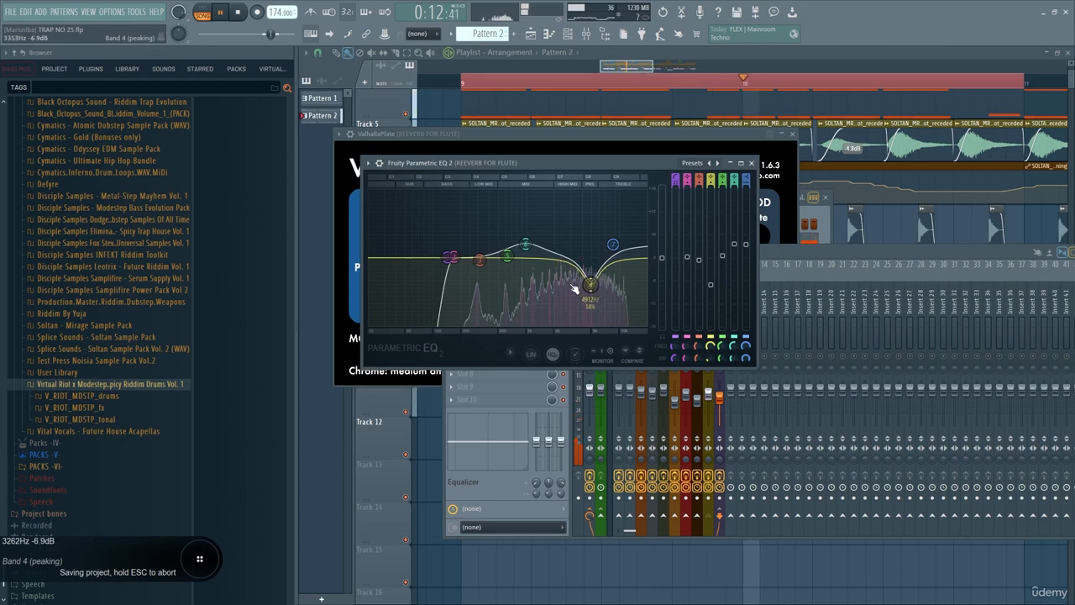
{"action": "left_click", "coordinate": [751, 163]}
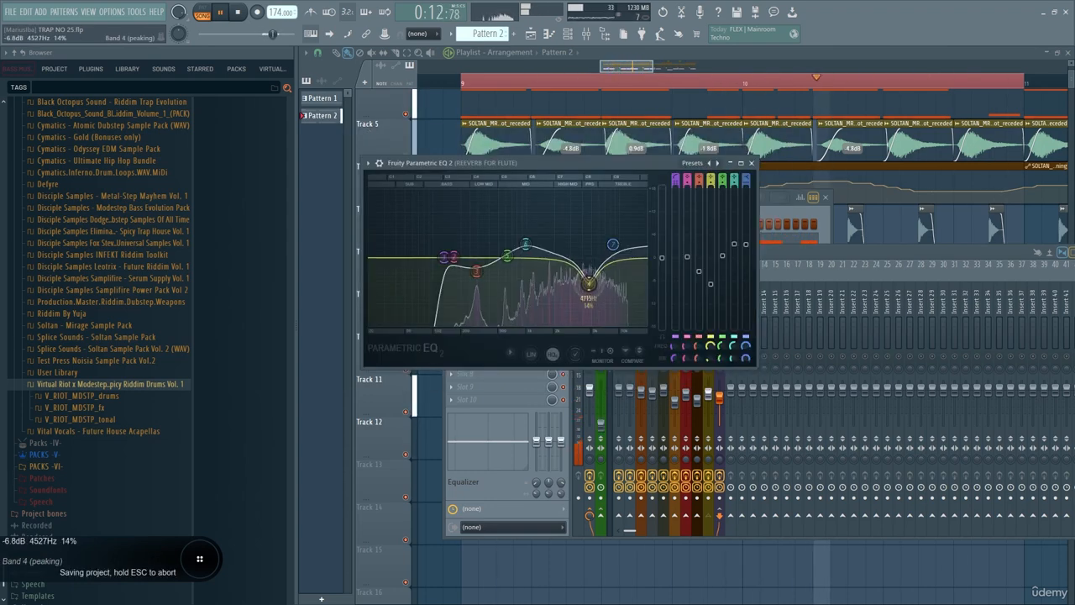
{"action": "left_click_drag", "start_coordinate": [589, 284], "coordinate": [585, 282]}
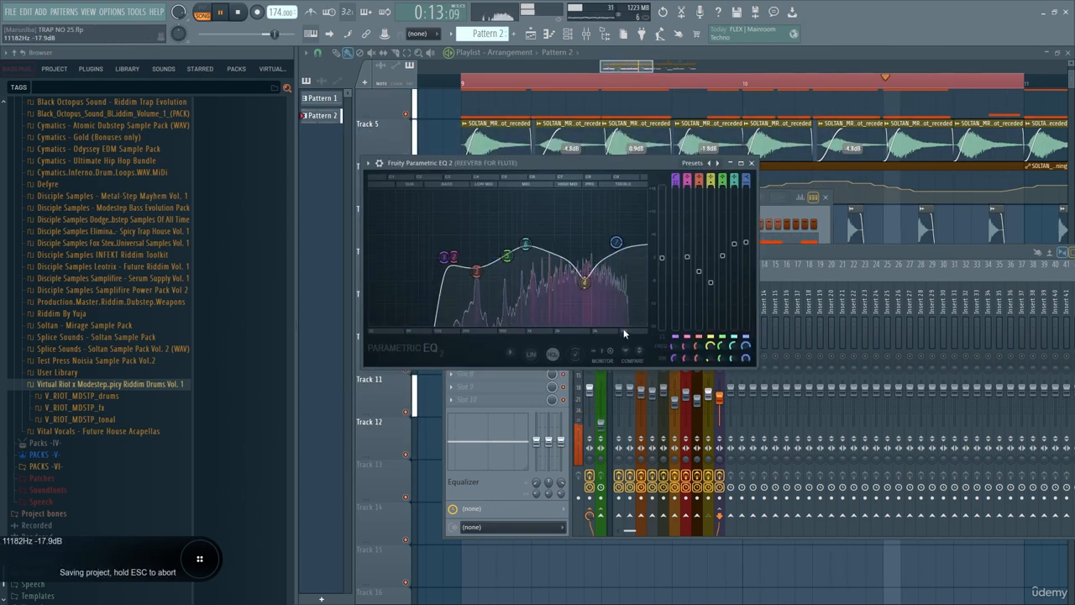
Open the FLUTE channel's Serum effects, enable Hyper/Dimension and set the Hyper unison to 7 voices.
{"action": "left_click", "coordinate": [710, 403]}
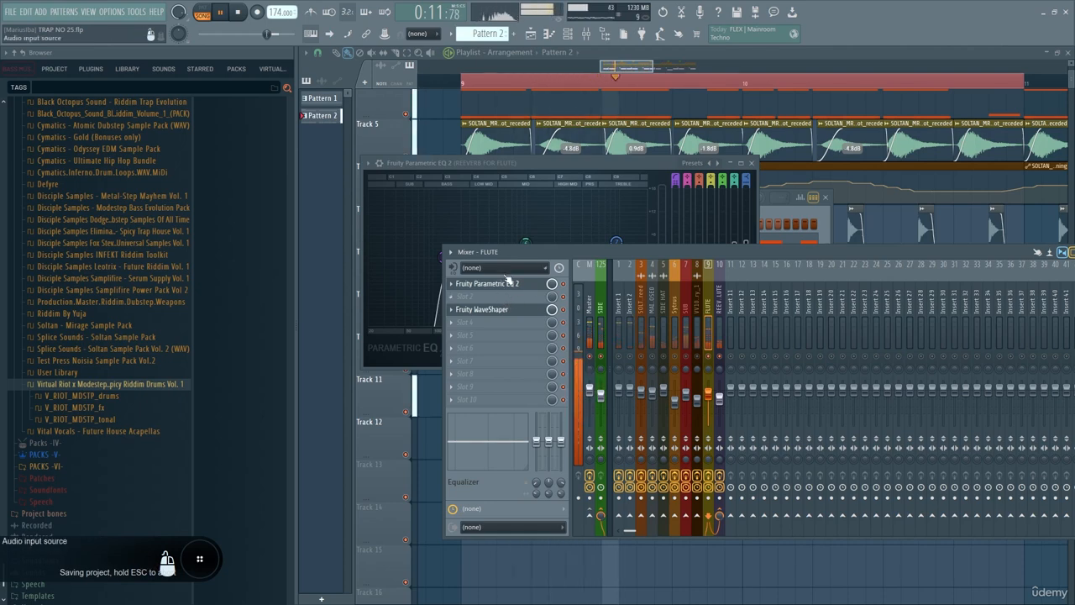
{"action": "key", "text": "F6"}
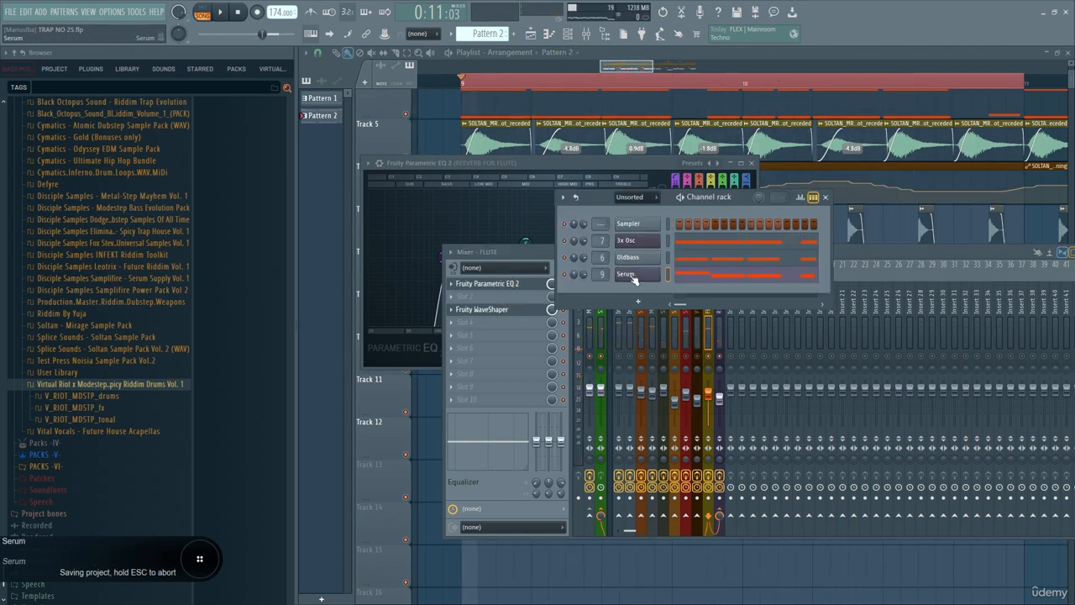
{"action": "left_click", "coordinate": [634, 275]}
{"action": "left_click", "coordinate": [534, 161]}
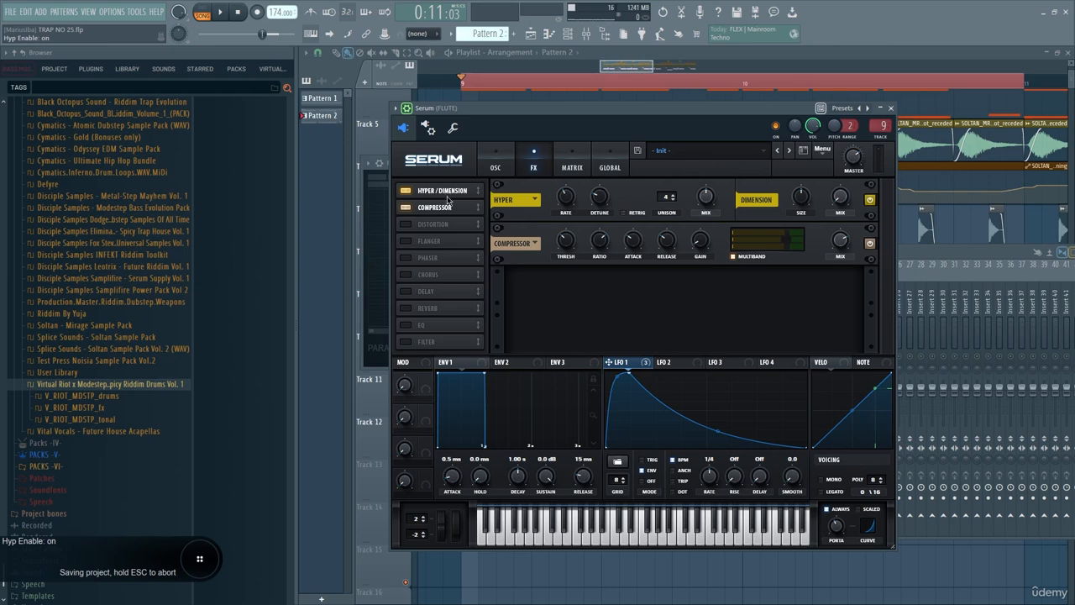
{"action": "mouse_move", "coordinate": [447, 208]}
{"action": "left_mouse_down"}
{"action": "mouse_move", "coordinate": [450, 193]}
{"action": "mouse_move", "coordinate": [449, 210]}
{"action": "left_mouse_up"}
Open SPAN on the Master track beside Serum and examine the flute's held frequency spectrum.
{"action": "key", "text": "F9"}
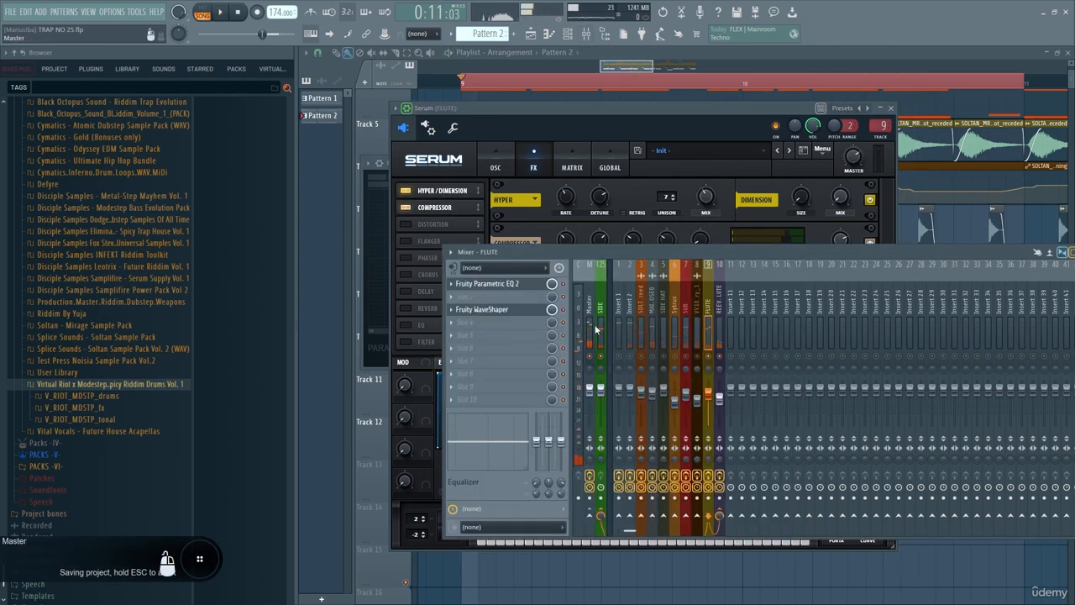
{"action": "left_click", "coordinate": [470, 374]}
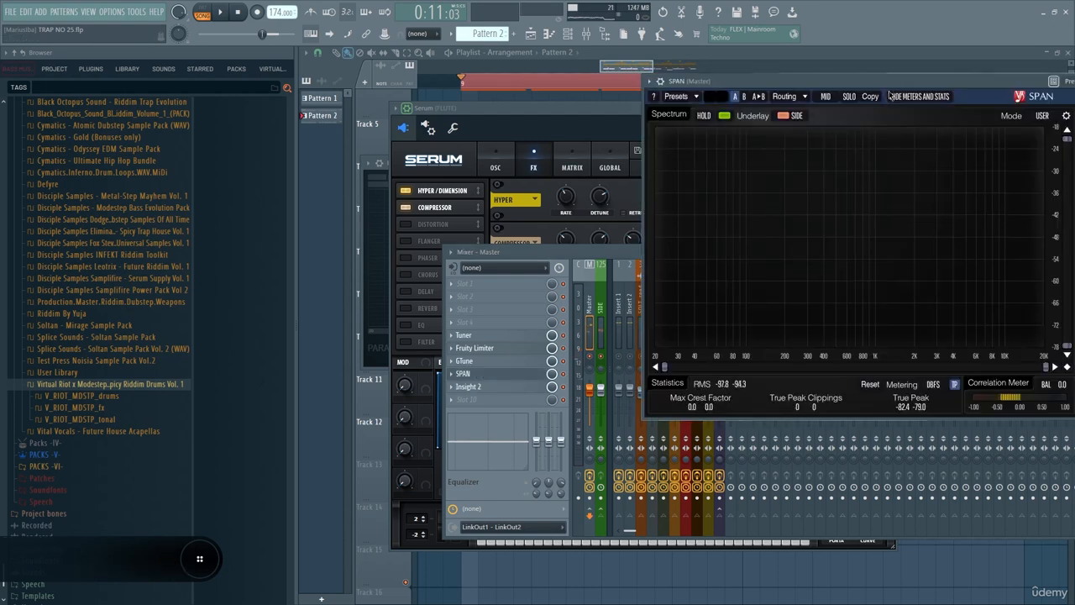
{"action": "left_click_drag", "start_coordinate": [908, 81], "coordinate": [842, 160]}
{"action": "key", "text": "space"}
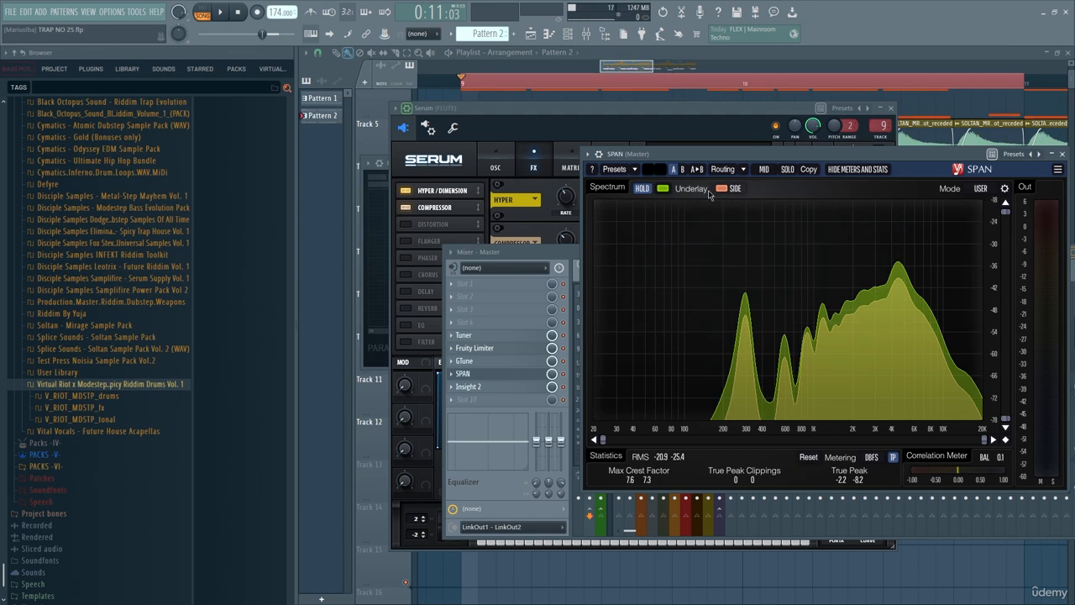
{"action": "left_click_drag", "start_coordinate": [619, 107], "coordinate": [522, 112]}
{"action": "left_click", "coordinate": [856, 155]}
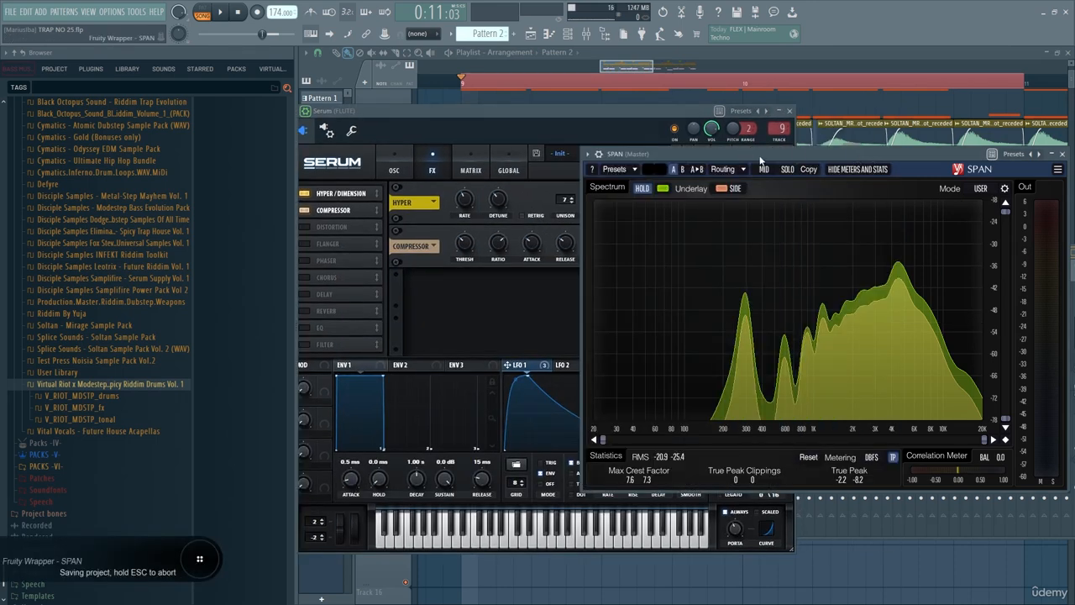
{"action": "left_click_drag", "start_coordinate": [761, 160], "coordinate": [750, 198]}
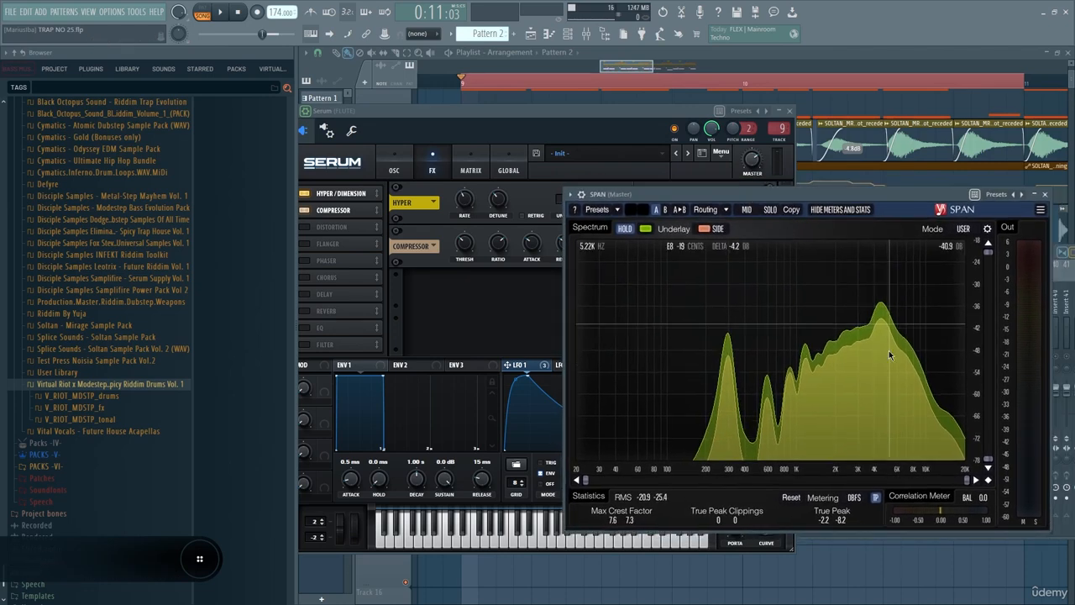
Lower the Hyper mix to 14% in the flute's Serum during playback and move SPAN aside.
{"action": "key", "text": "space"}
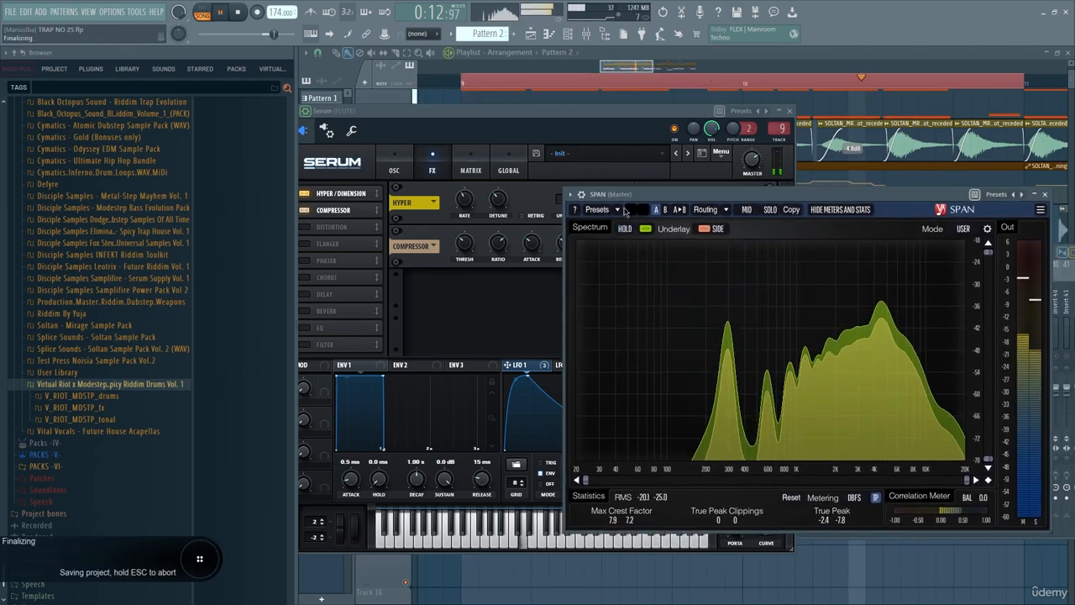
{"action": "left_click", "coordinate": [540, 117]}
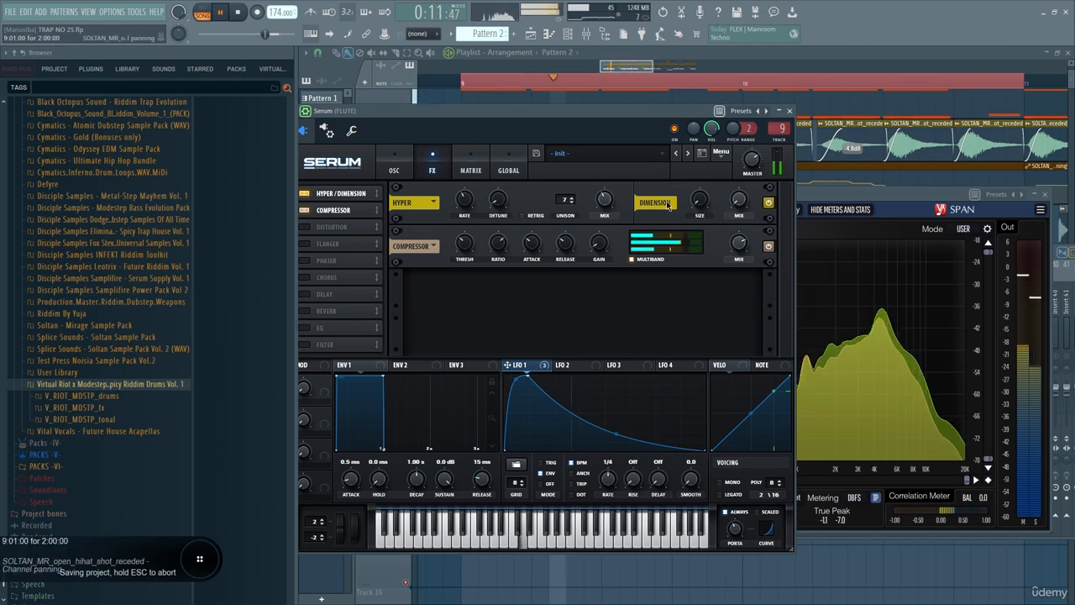
{"action": "left_click_drag", "start_coordinate": [604, 200], "coordinate": [601, 233]}
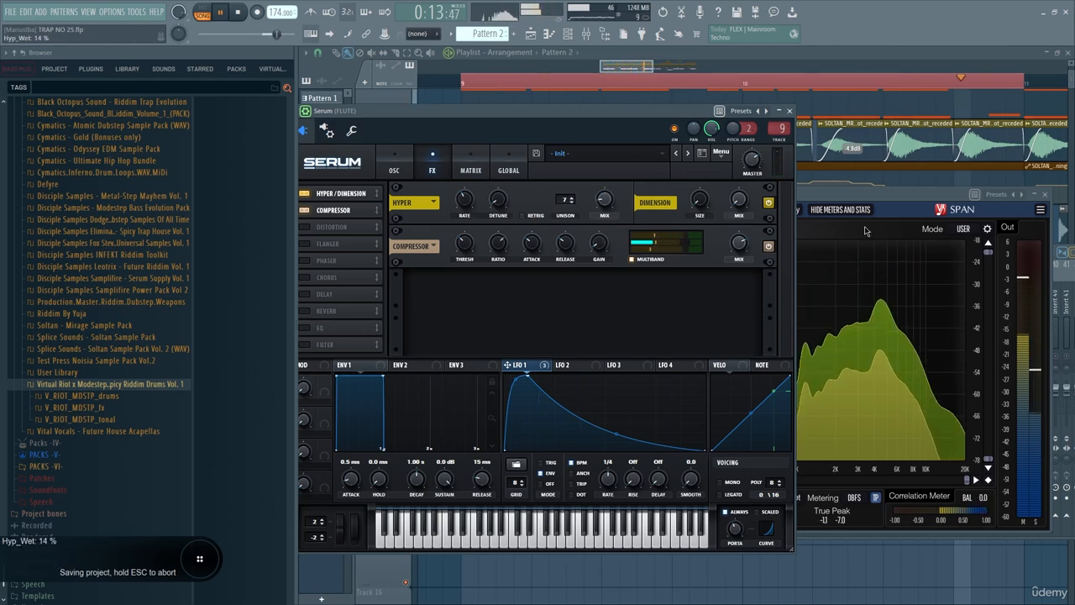
{"action": "left_click_drag", "start_coordinate": [872, 194], "coordinate": [918, 216]}
Set oscillator A's unison detune to 0.56 in the flute's Serum and try its octave at +1 during playback.
{"action": "left_click", "coordinate": [394, 170]}
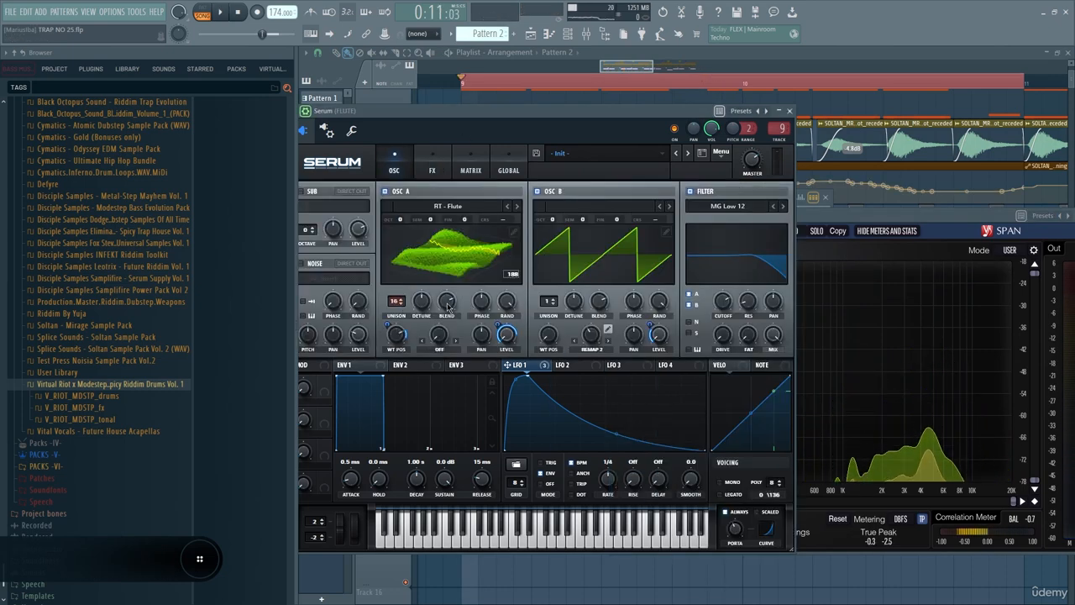
{"action": "left_click_drag", "start_coordinate": [422, 301], "coordinate": [427, 290]}
{"action": "key", "text": "space"}
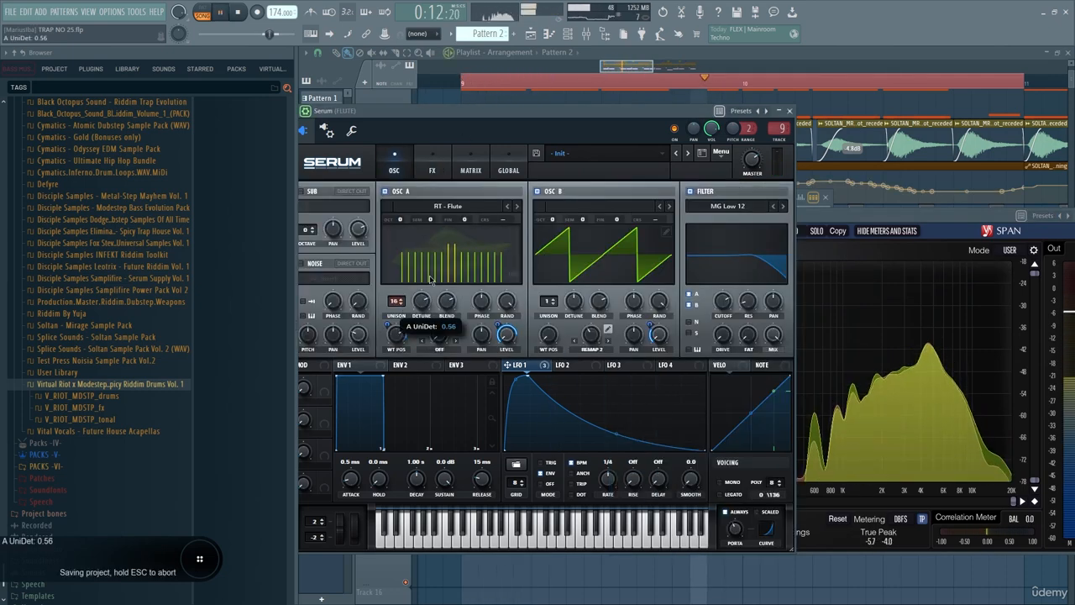
{"action": "left_click_drag", "start_coordinate": [402, 222], "coordinate": [402, 215]}
{"action": "key", "text": "F9"}
{"action": "mouse_move", "coordinate": [736, 527]}
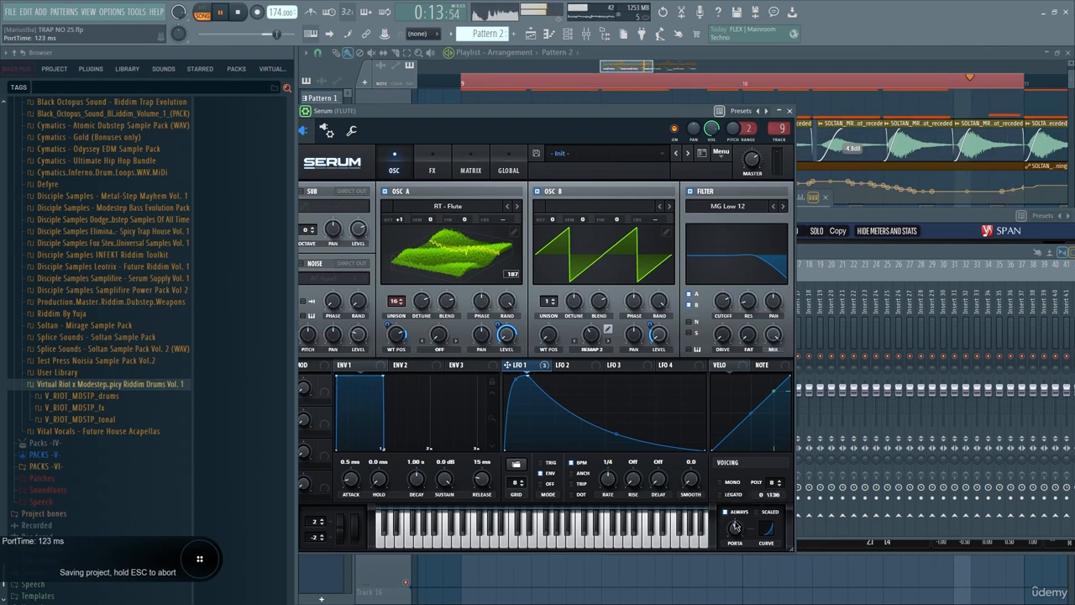
{"action": "key", "text": "space"}
Open the FLUTE mixer track's Fruity Parametric EQ 2 and sweep its band 6 boost from 10.6 dB at 976 Hz during playback.
{"action": "key", "text": "F9"}
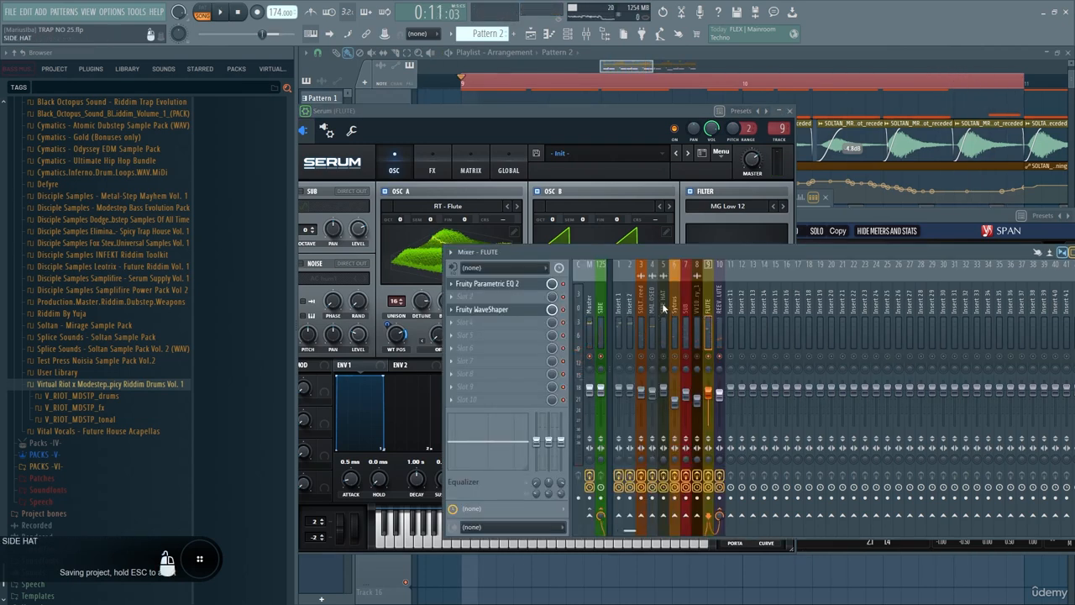
{"action": "left_click", "coordinate": [392, 300]}
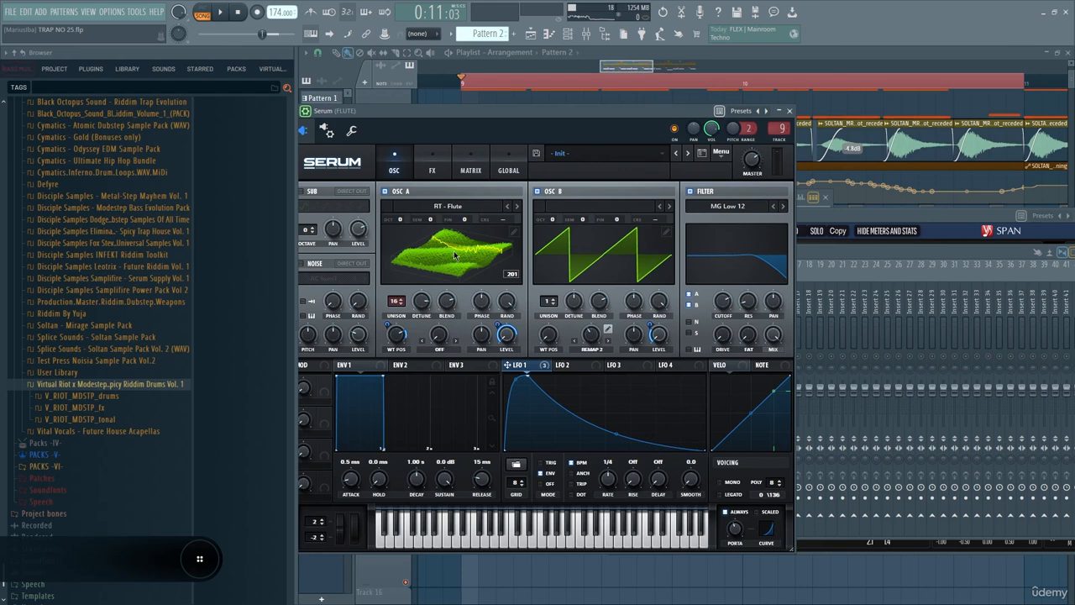
{"action": "key", "text": "F9"}
{"action": "left_click", "coordinate": [518, 291]}
{"action": "key", "text": "space"}
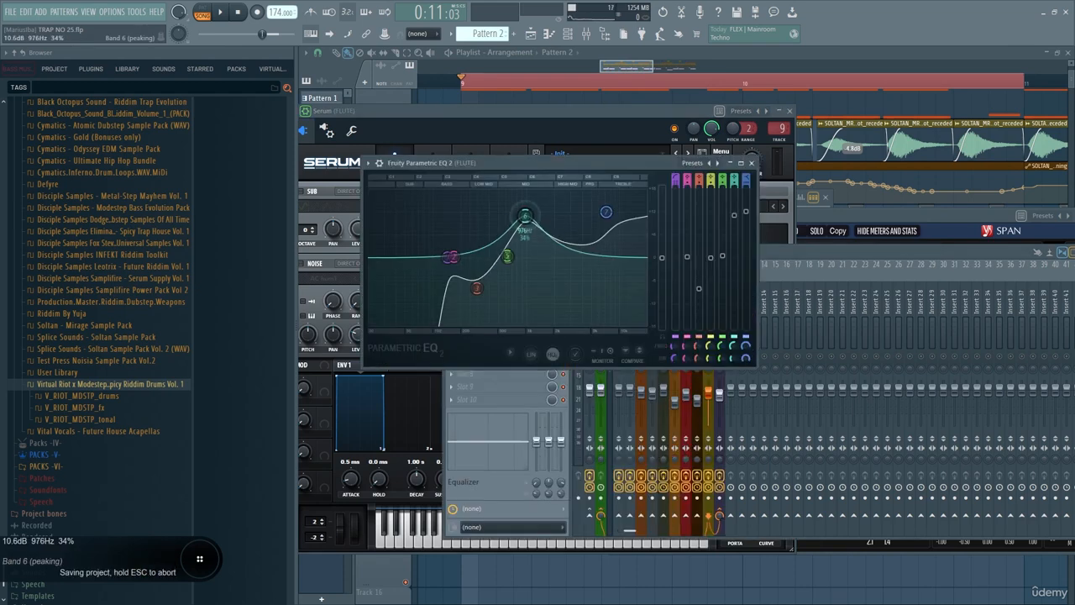
{"action": "left_click_drag", "start_coordinate": [543, 240], "coordinate": [519, 237]}
Add OTT to the FLUTE mixer track with an out gain of 1.3 dB and lower its depth.
{"action": "key", "text": "F8"}
{"action": "type", "text": "itt"}
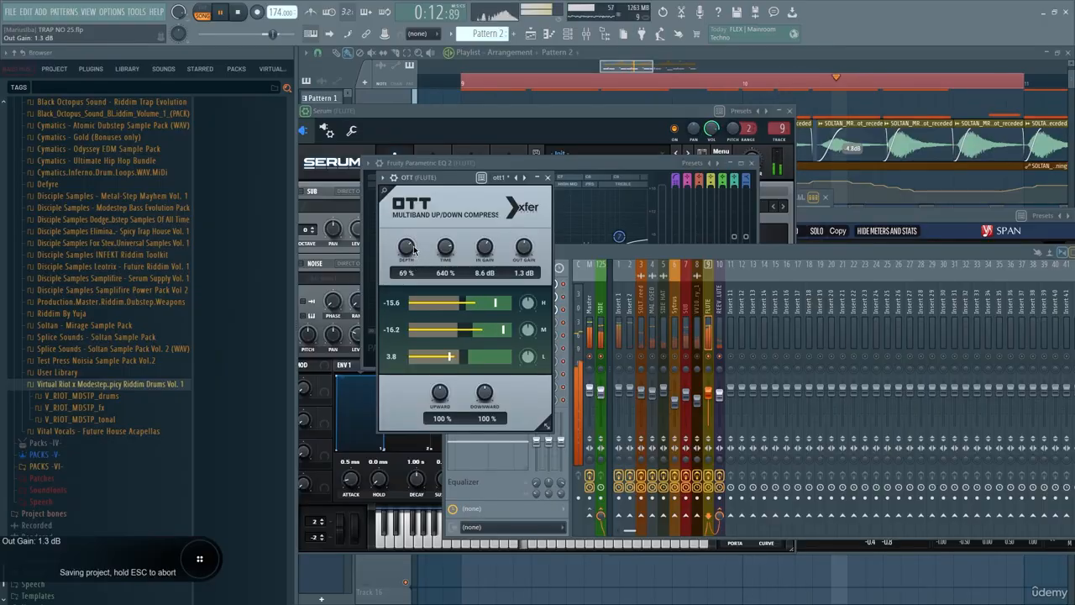
{"action": "left_click_drag", "start_coordinate": [413, 250], "coordinate": [415, 289]}
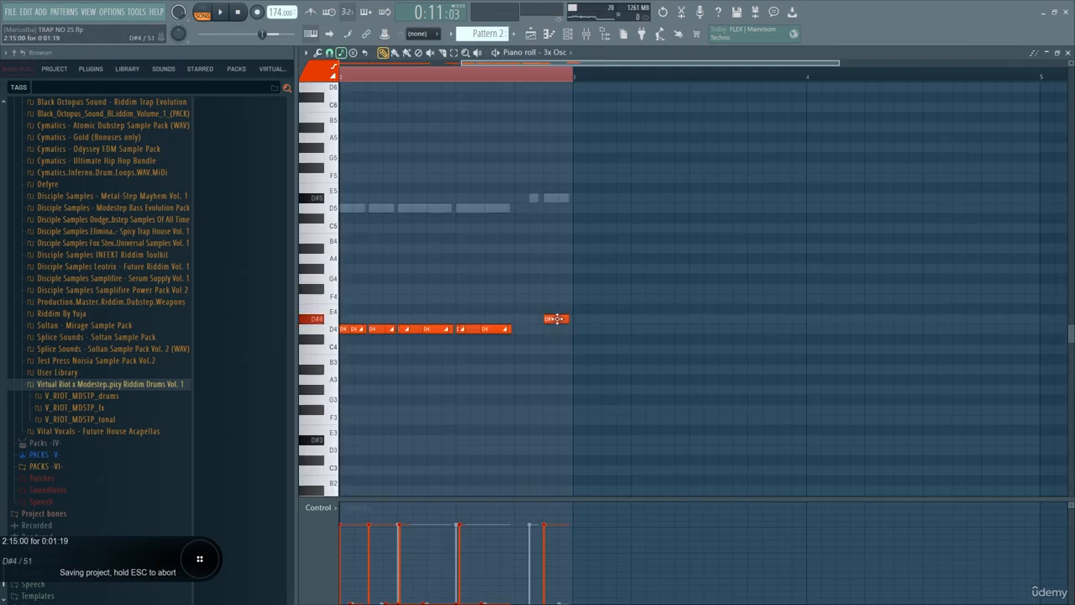
Play the pattern against the 3x Osc piano roll and inspect the Oldbass D#5 slide note at the end of bar 2.
{"action": "scroll", "coordinate": [612, 196], "scroll_direction": "down", "scroll_amount": 3, "text": "ctrl"}
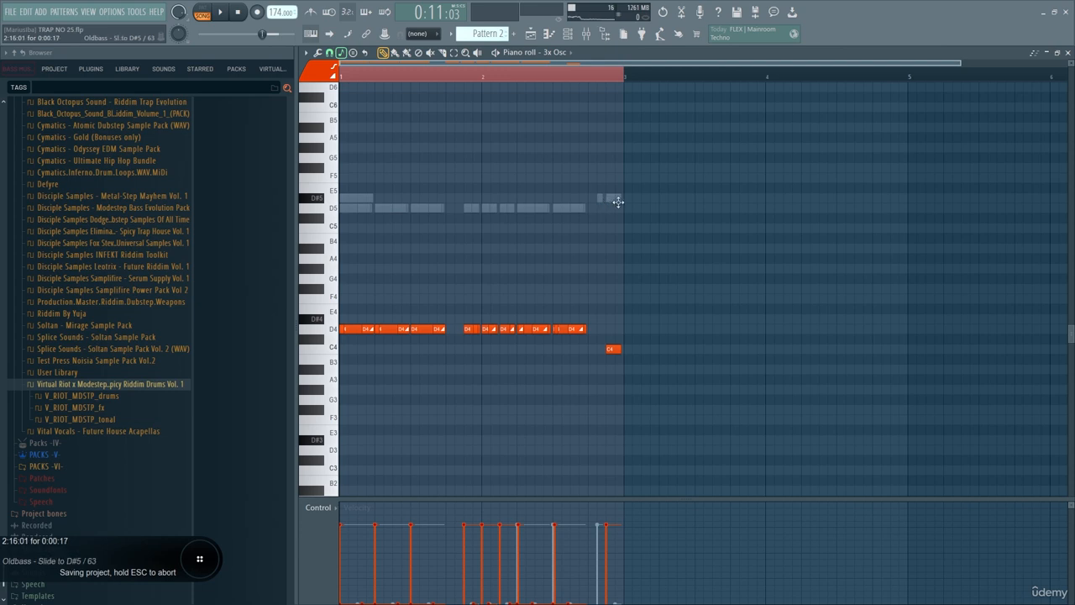
{"action": "key", "text": "space"}
{"action": "key", "text": "space"}
{"action": "double_click", "coordinate": [612, 196]}
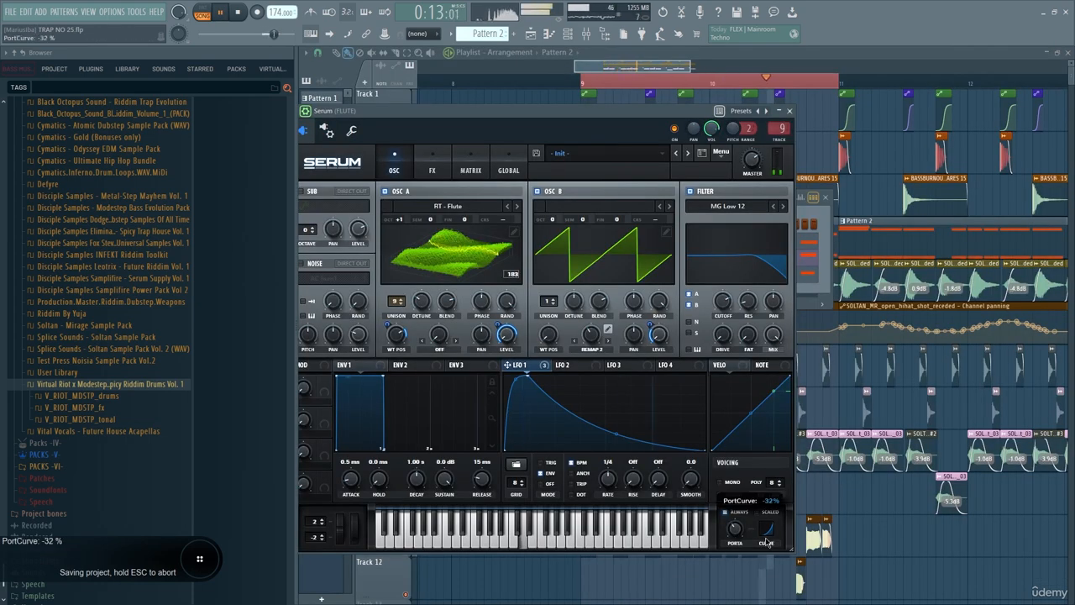
Fine-tune the portamento curve of the flute's Serum to about -32%.
{"action": "left_click_drag", "start_coordinate": [766, 542], "coordinate": [766, 546]}
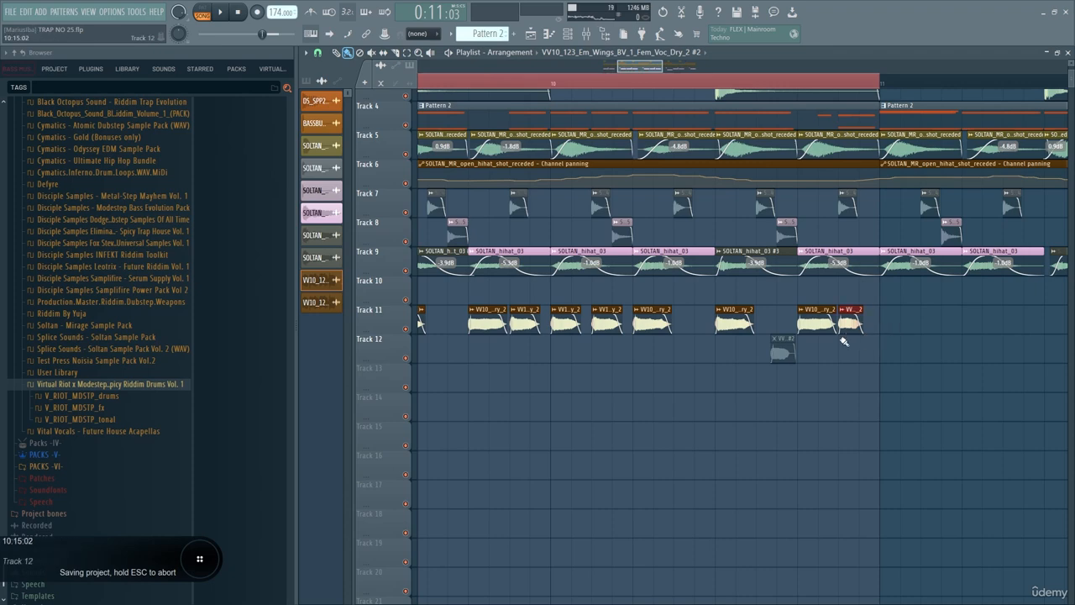
Play the loop and open the channel settings of the VV10_123_Em_Wings vocal chop on Track 11 together with the mixer.
{"action": "scroll", "coordinate": [906, 356], "scroll_direction": "down", "scroll_amount": 4}
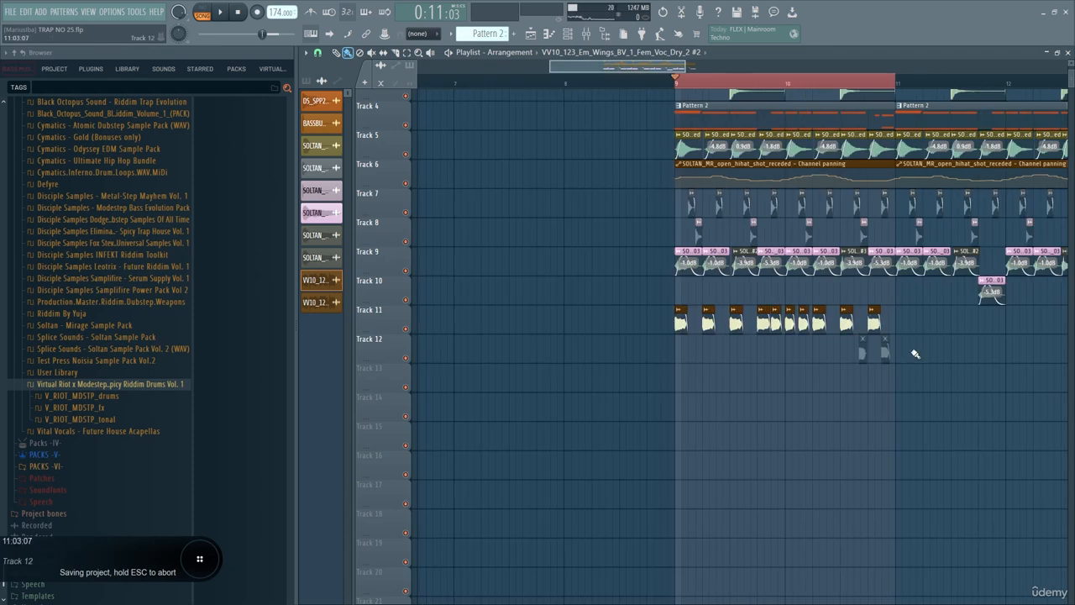
{"action": "scroll", "coordinate": [804, 363], "scroll_direction": "up", "scroll_amount": 3}
{"action": "key", "text": "space"}
{"action": "double_click", "coordinate": [533, 311]}
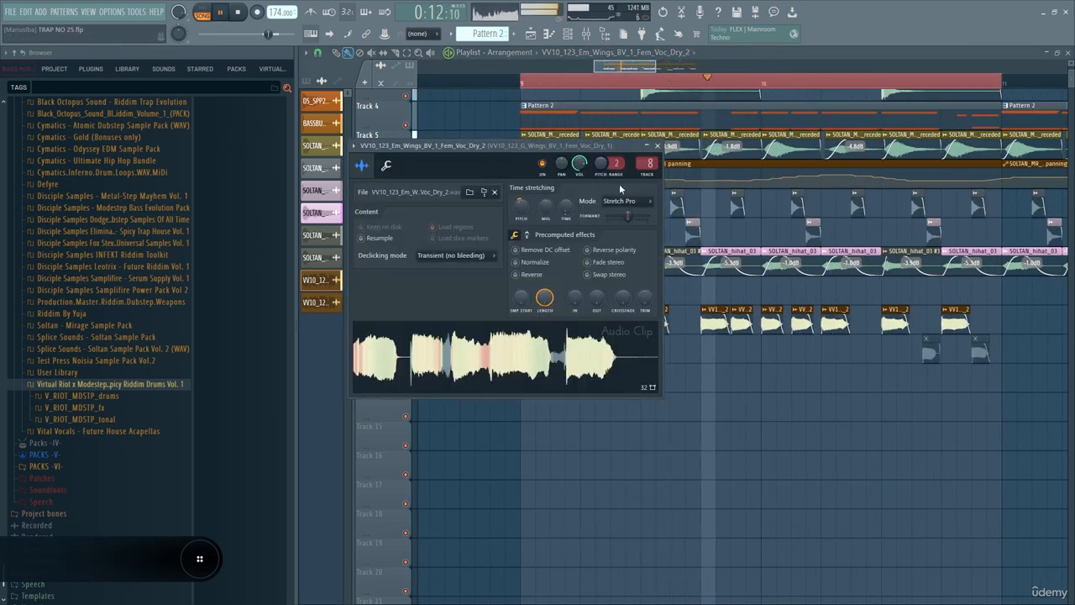
{"action": "key", "text": "F9"}
Move a vocal chop in bar 9 from Track 11 down to Track 12.
{"action": "right_click", "coordinate": [733, 233]}
{"action": "scroll", "coordinate": [653, 337], "scroll_direction": "up", "scroll_amount": 2}
{"action": "left_click_drag", "start_coordinate": [646, 322], "coordinate": [635, 340]}
{"action": "scroll", "coordinate": [787, 360], "scroll_direction": "right", "scroll_amount": 4}
{"action": "key", "text": "s"}
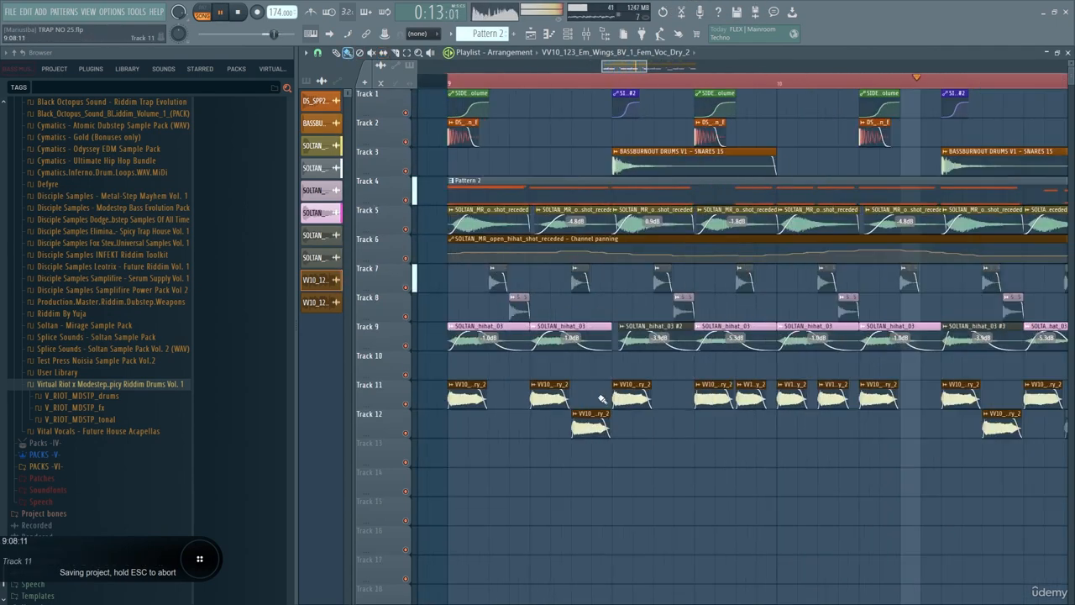
In the vocal mixer track's Fruity Parametric EQ 2, boost band 3 by 7.6 dB at 387 Hz and deepen the band 4 cut.
{"action": "key", "text": "F9"}
{"action": "left_click", "coordinate": [492, 296]}
{"action": "left_click_drag", "start_coordinate": [460, 206], "coordinate": [472, 212]}
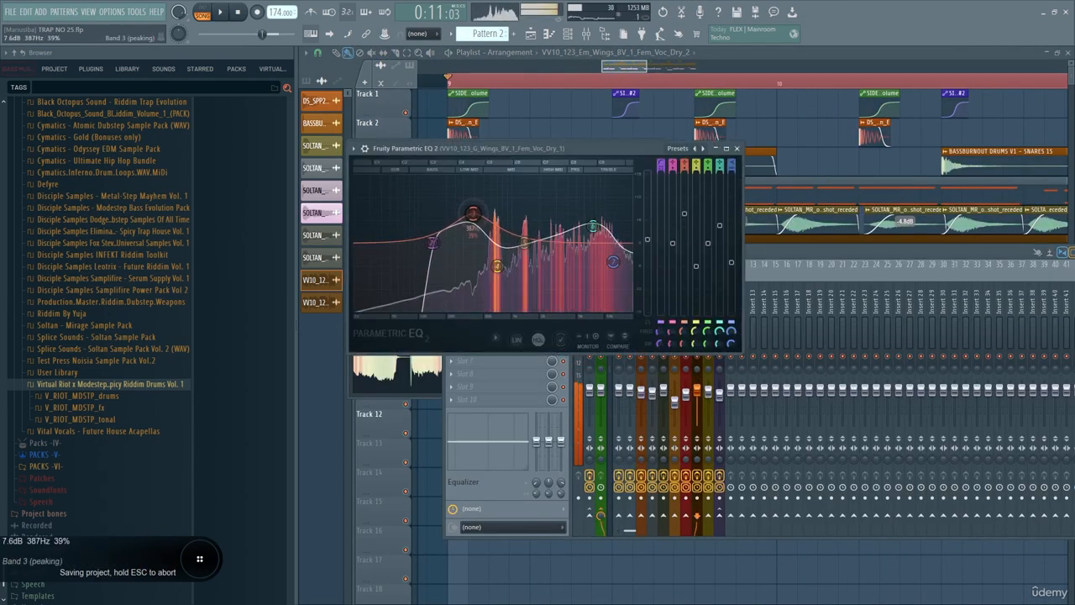
{"action": "left_click_drag", "start_coordinate": [497, 266], "coordinate": [494, 276]}
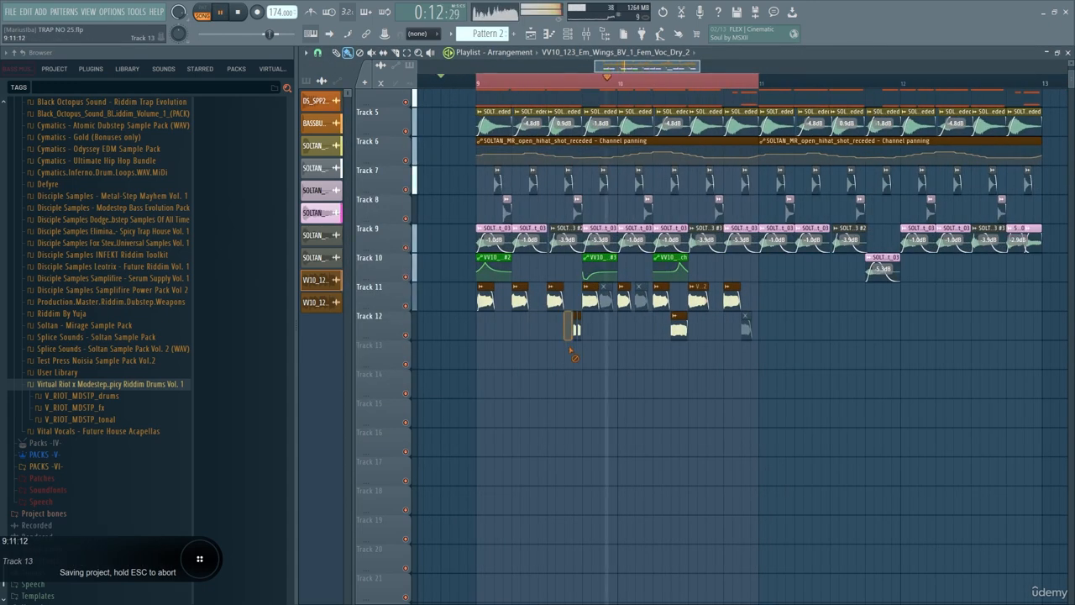
Undo the last playlist clip deletion and delete the two muted vocal chops at the start of Track 12.
{"action": "key", "text": "ctrl+z"}
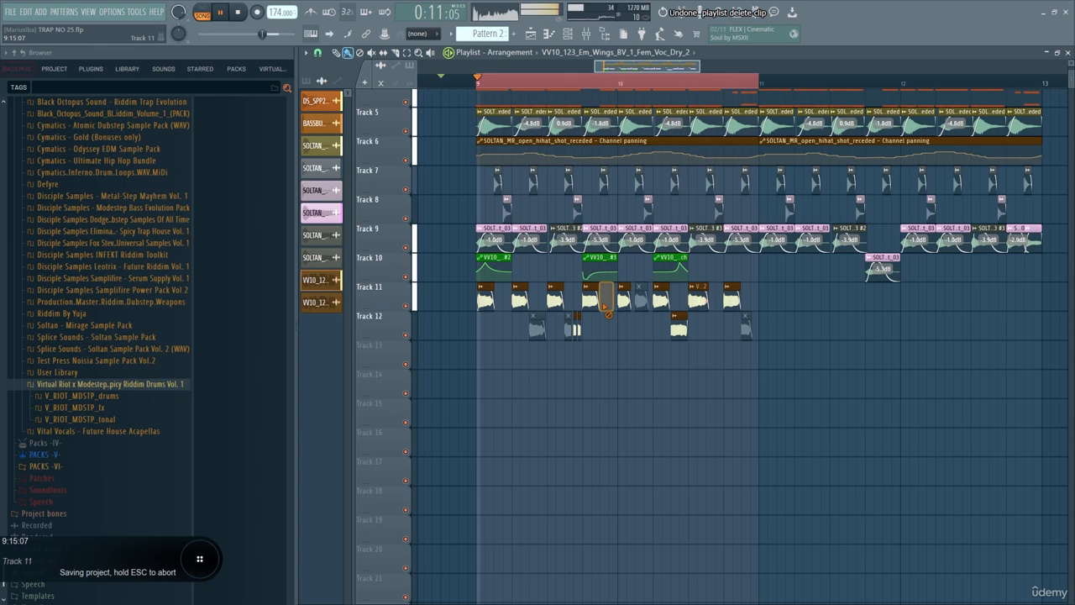
{"action": "right_click", "coordinate": [539, 333]}
{"action": "right_click", "coordinate": [568, 330]}
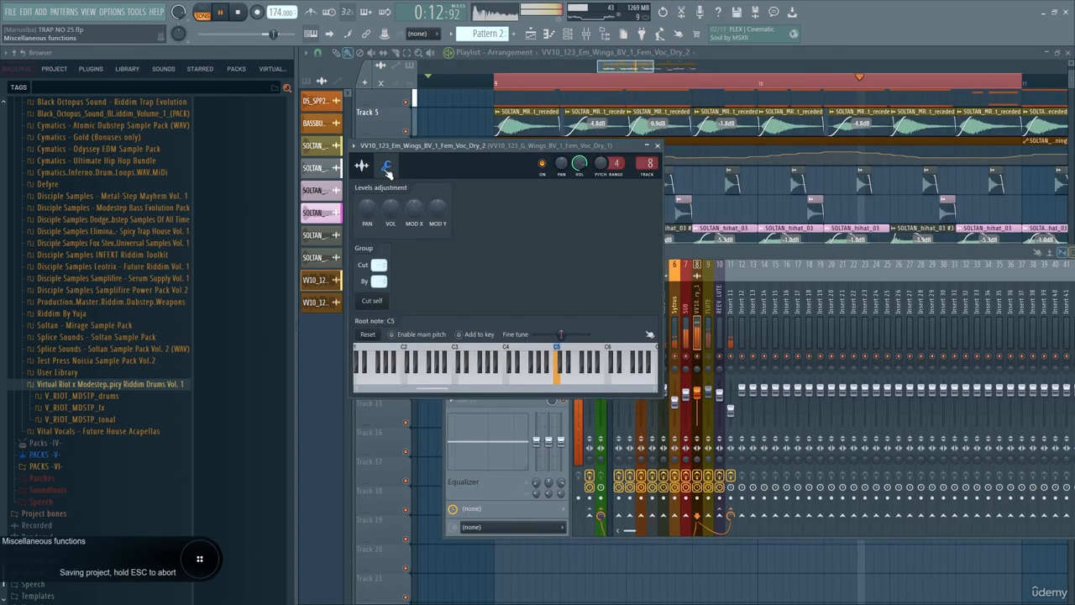
{"action": "left_click", "coordinate": [362, 165]}
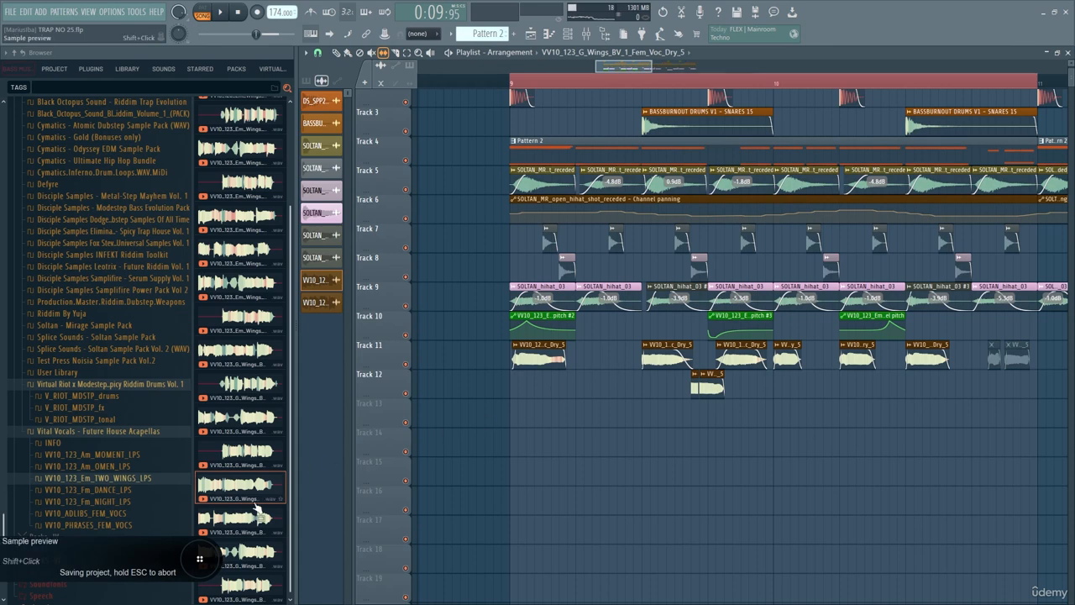
Place eight evenly spaced VV10_123_G_Wings_BV_1_Fem_Voc_Dry_6 clips on Track 13 and check that their channel is routed to mixer track 8.
{"action": "mouse_move", "coordinate": [257, 514]}
{"action": "left_mouse_down"}
{"action": "mouse_move", "coordinate": [533, 501]}
{"action": "mouse_move", "coordinate": [494, 406]}
{"action": "mouse_move", "coordinate": [516, 412]}
{"action": "left_mouse_up"}
{"action": "mouse_move", "coordinate": [588, 411]}
{"action": "left_mouse_down"}
{"action": "mouse_move", "coordinate": [914, 391]}
{"action": "mouse_move", "coordinate": [982, 412]}
{"action": "left_mouse_up"}
{"action": "double_click", "coordinate": [707, 388]}
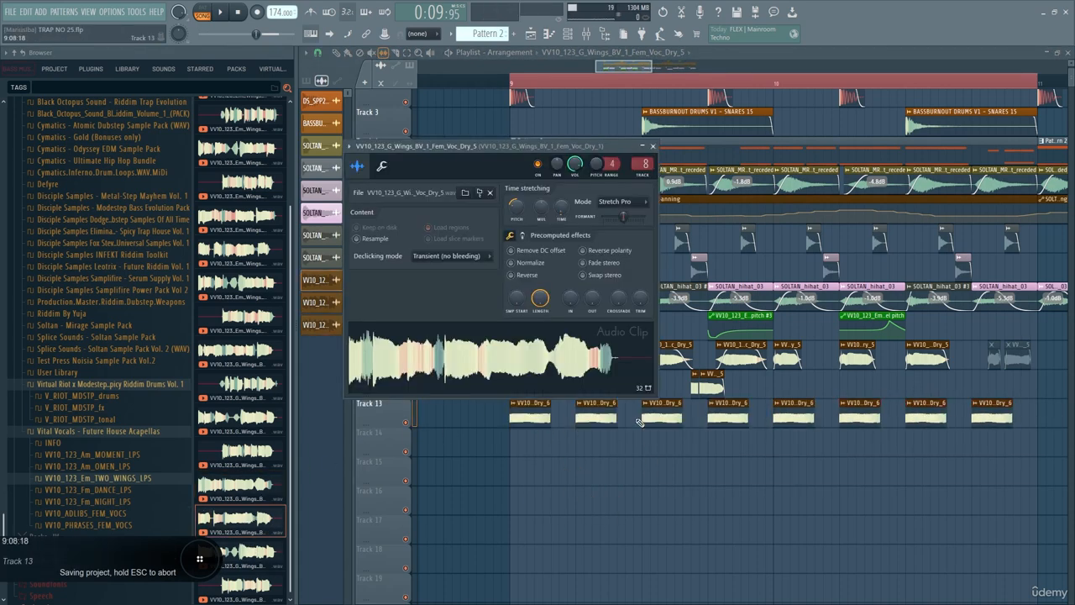
{"action": "double_click", "coordinate": [645, 417]}
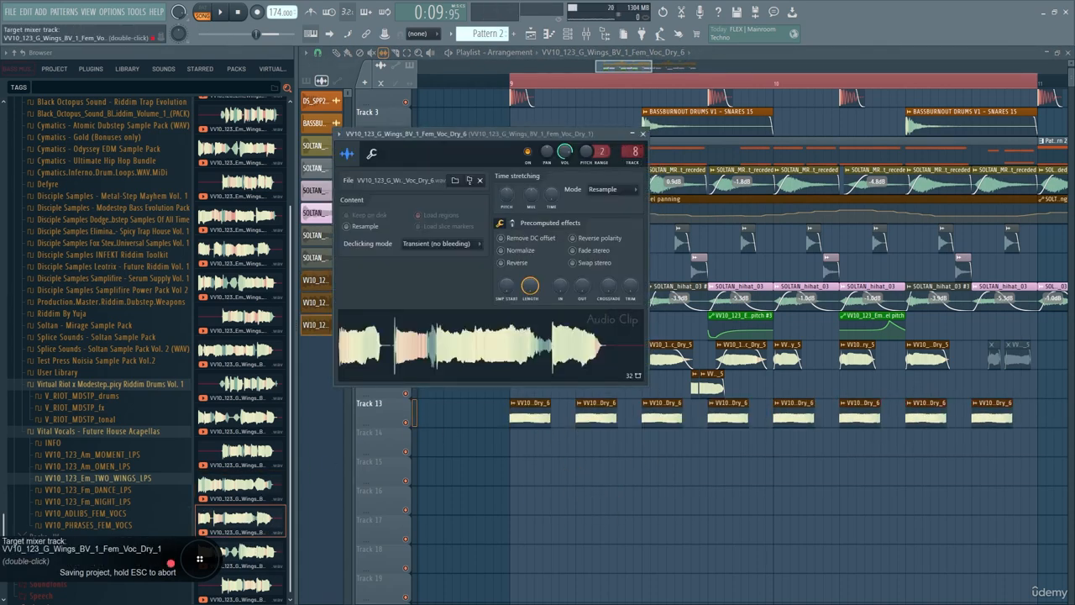
{"action": "left_click", "coordinate": [642, 135]}
Undo the last edit to the Track 13 vocal clips and deselect them.
{"action": "key", "text": "b"}
{"action": "key", "text": "ctrl+z"}
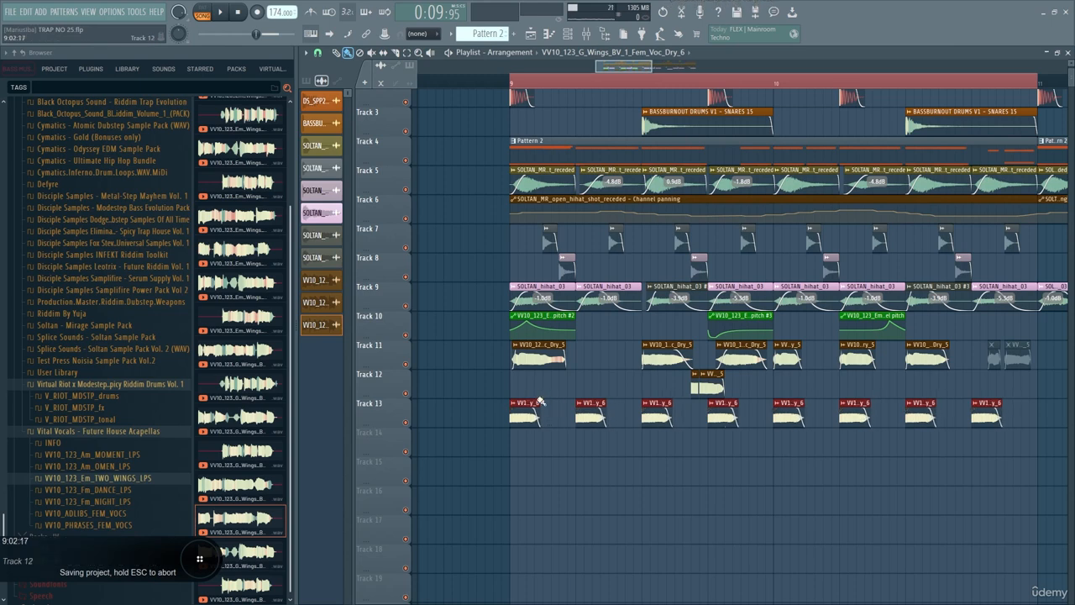
{"action": "left_click", "coordinate": [495, 86]}
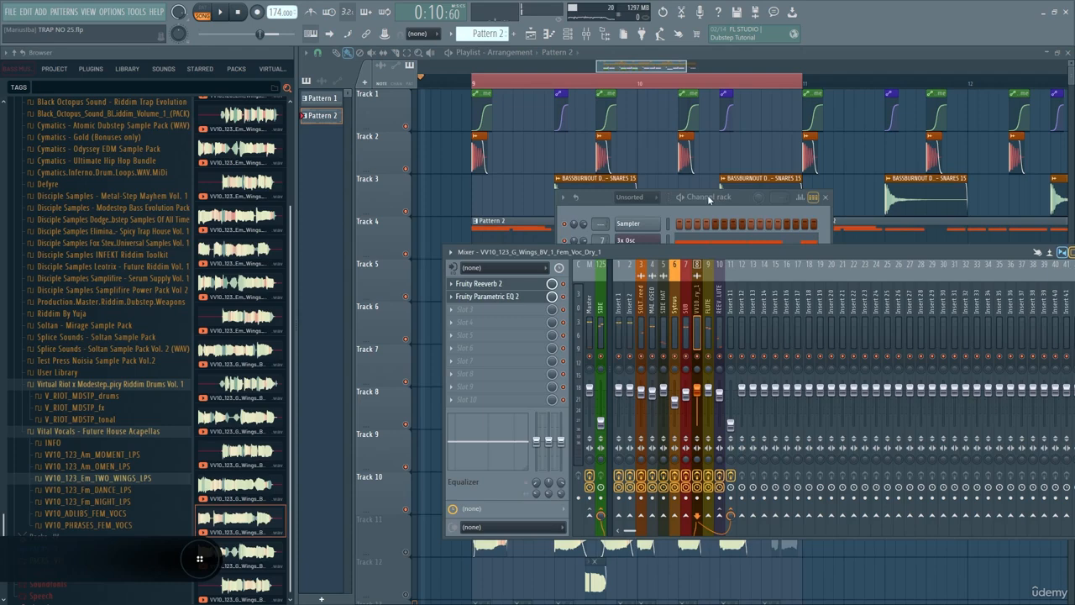
Reopen the flute's Serum and set its master volume to 74% (-7.9 dB).
{"action": "left_click_drag", "start_coordinate": [708, 199], "coordinate": [684, 132]}
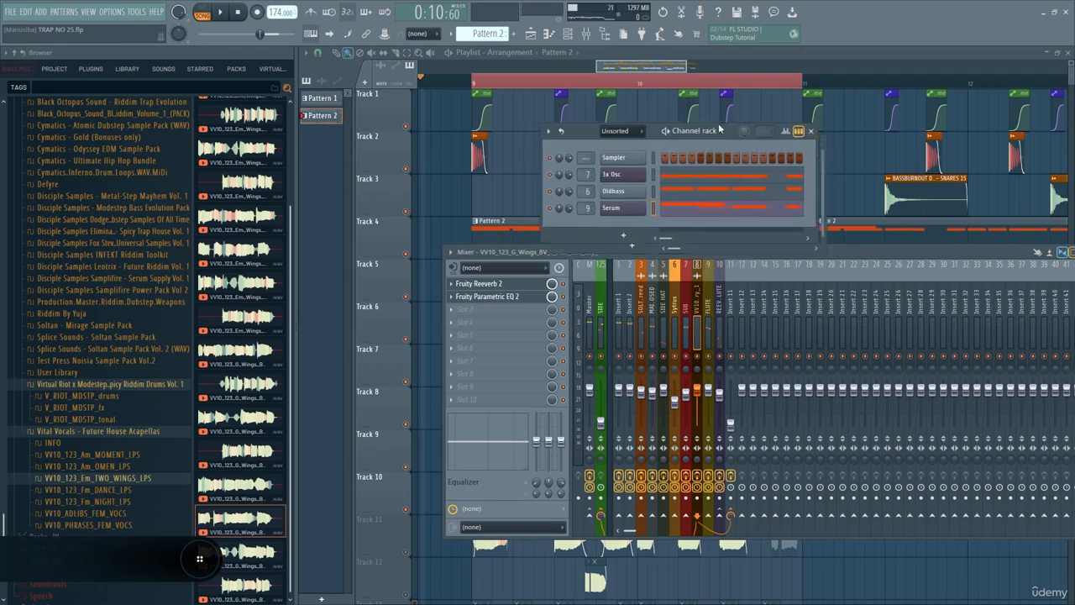
{"action": "left_click", "coordinate": [619, 211]}
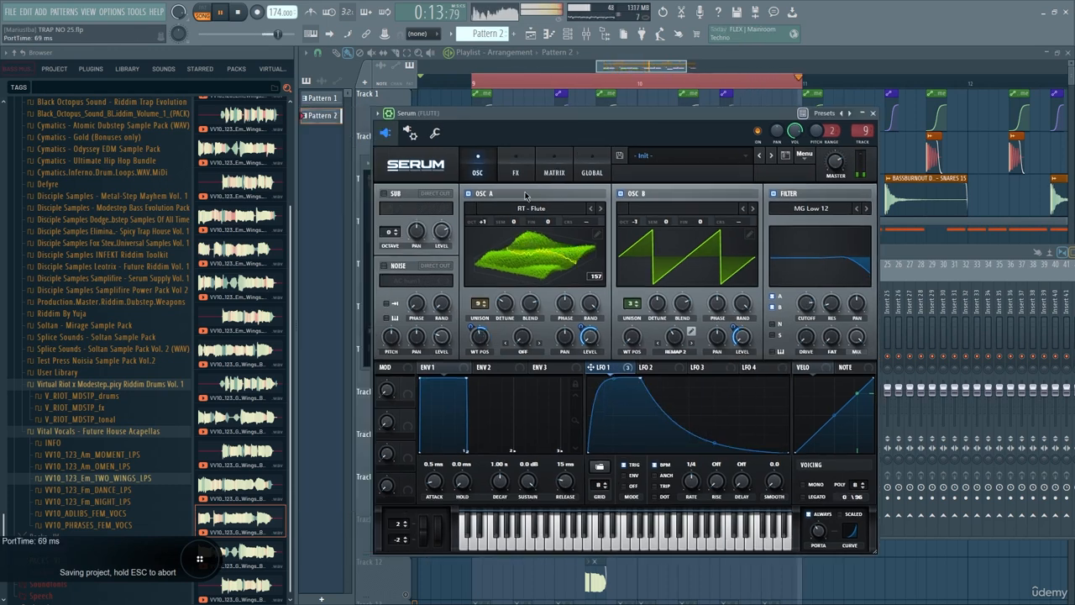
{"action": "key", "text": "F9"}
{"action": "left_click", "coordinate": [837, 162]}
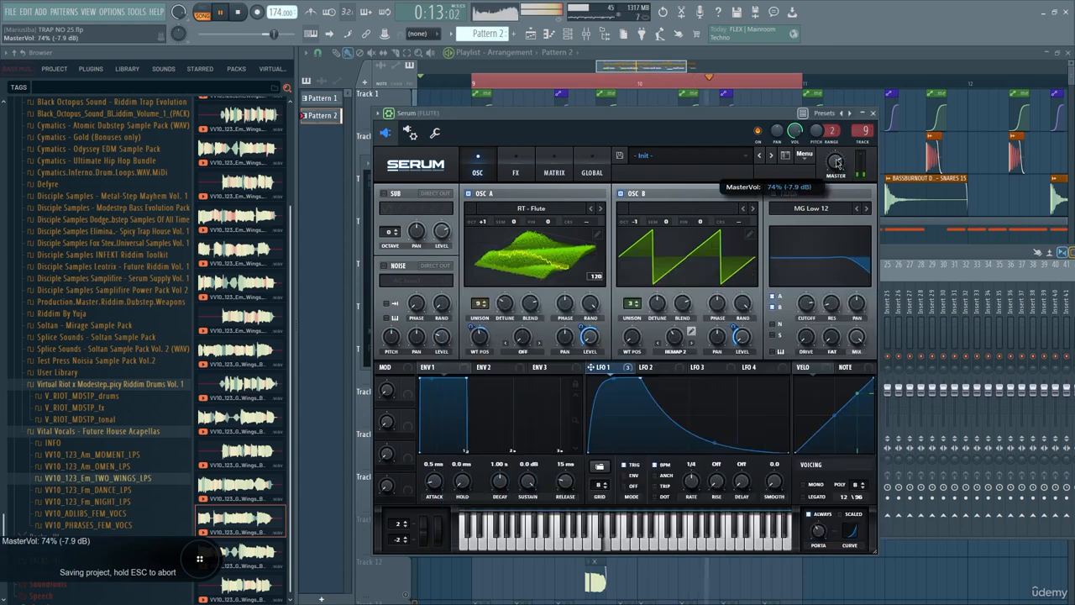
Add Fruity Blood Overdrive and Fruity Soft Clipper to the FLUTE mixer track.
{"action": "key", "text": "F9"}
{"action": "key", "text": "space"}
{"action": "left_click", "coordinate": [491, 310]}
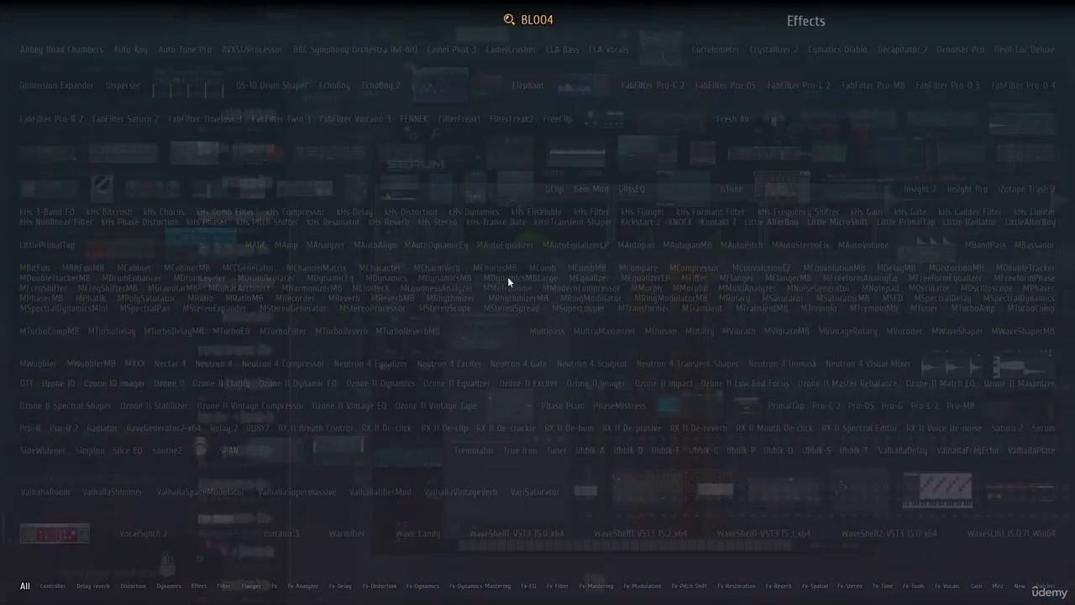
{"action": "type", "text": "soft"}
{"action": "left_click", "coordinate": [211, 192]}
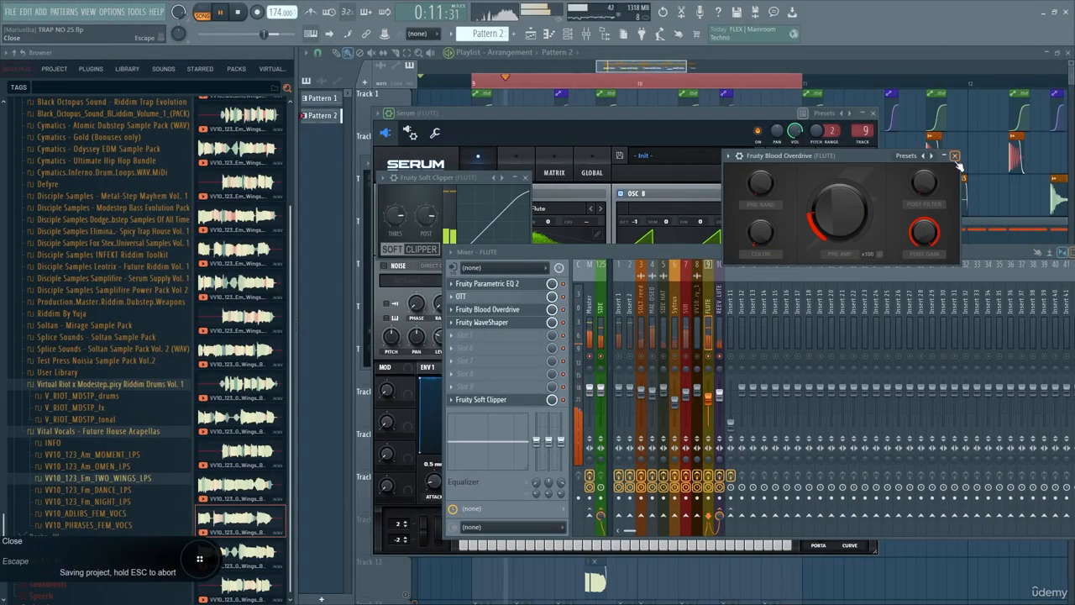
Add Soundgoodizer to the FLUTE mixer track's effect chain.
{"action": "key", "text": "F8"}
{"action": "type", "text": "sound"}
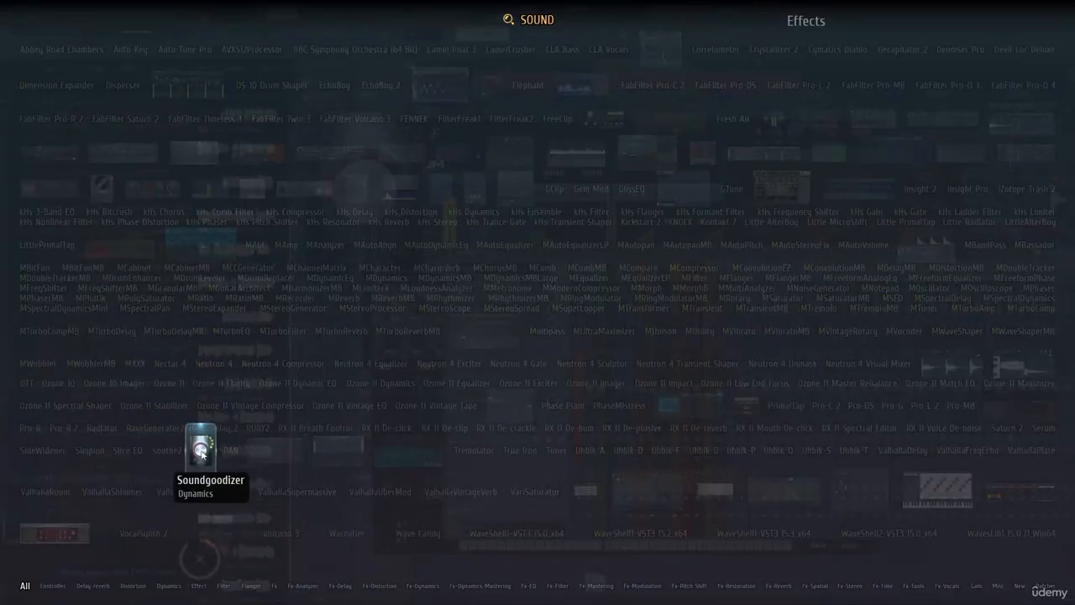
{"action": "left_click", "coordinate": [200, 451]}
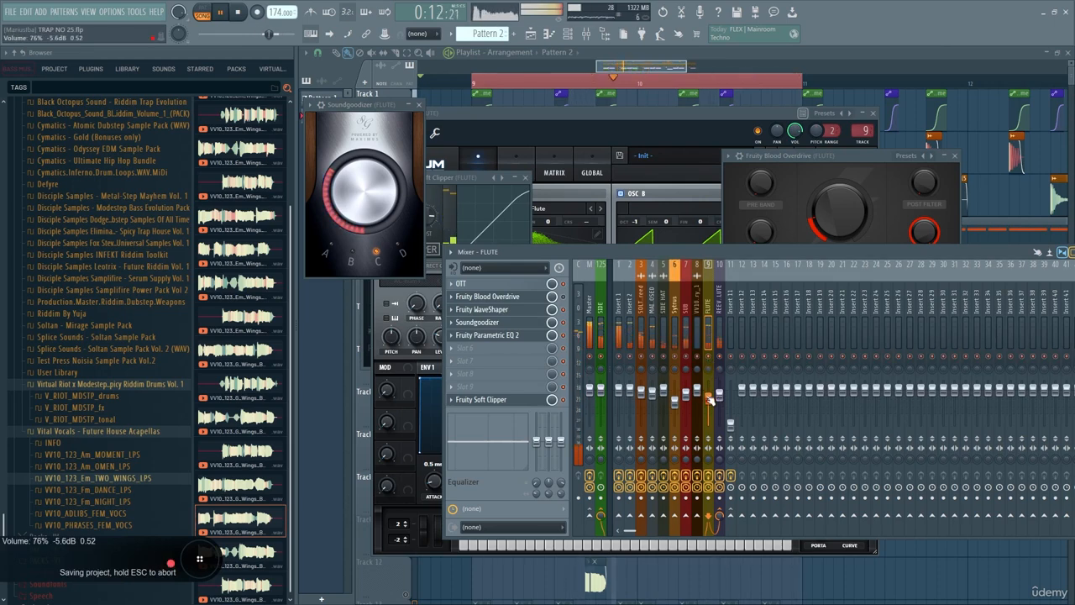
Reopen the flute's Serum, check its effects, and raise the MG Low 12 filter cutoff.
{"action": "left_click", "coordinate": [580, 119]}
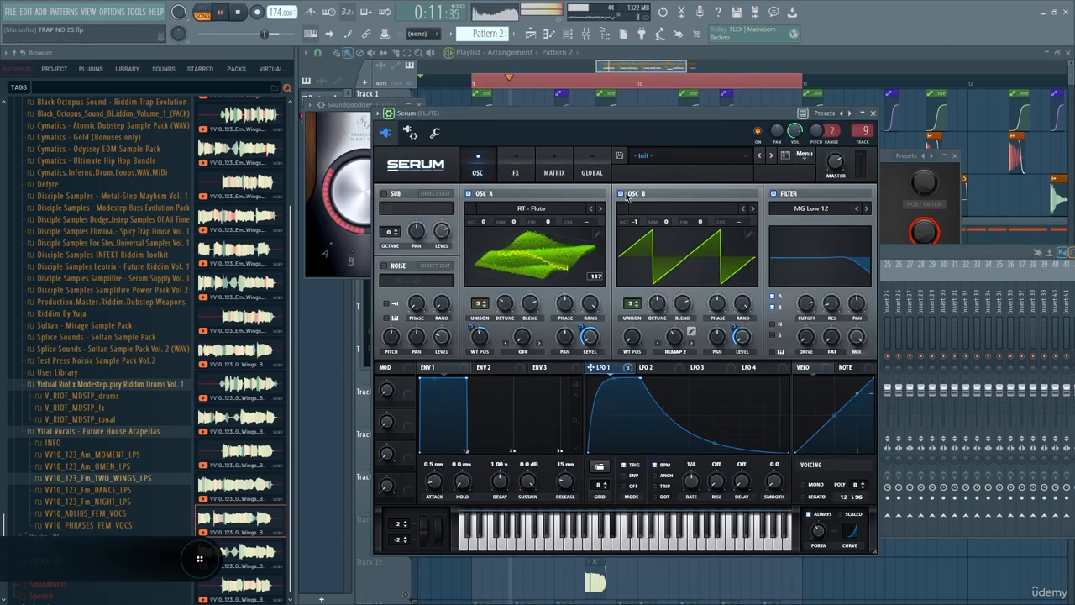
{"action": "left_click", "coordinate": [516, 171]}
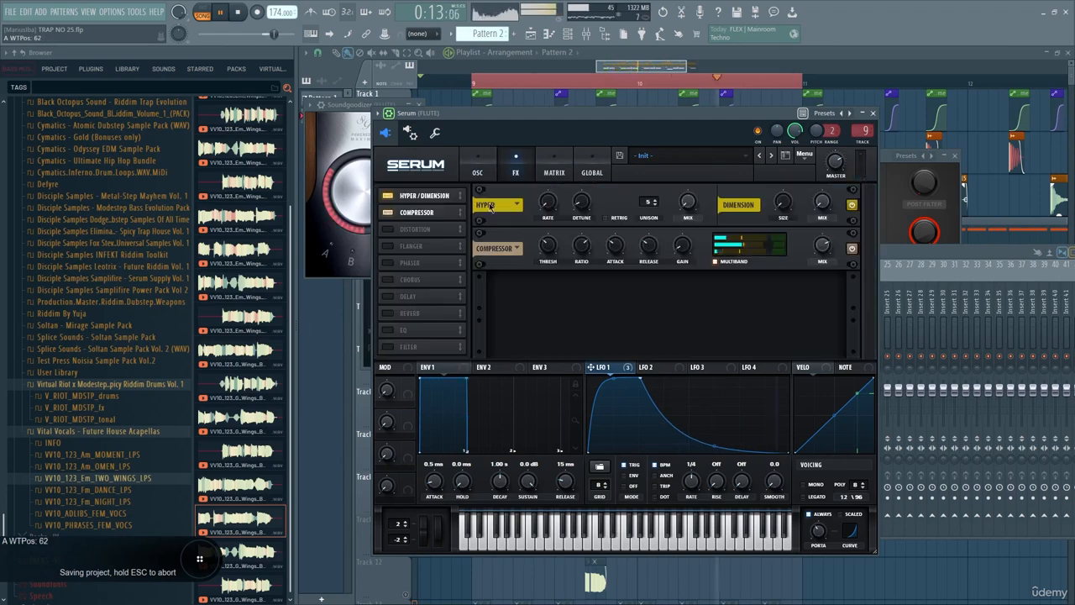
{"action": "left_click", "coordinate": [478, 171]}
{"action": "key", "text": "space"}
{"action": "left_click_drag", "start_coordinate": [806, 304], "coordinate": [807, 283]}
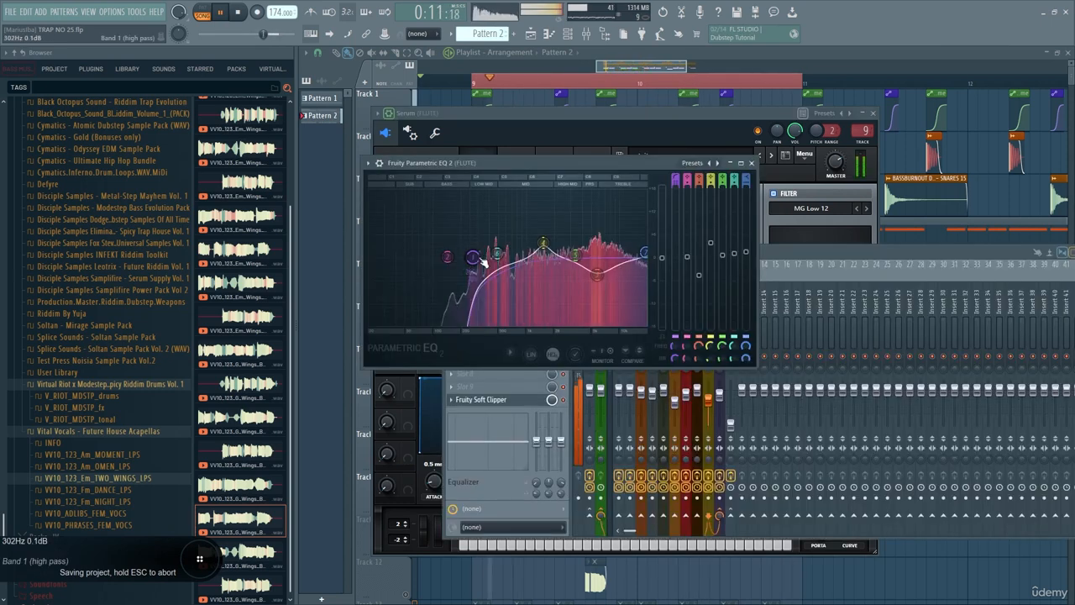
Move Fruity Reeverb 2 below soothe2 in the REEVERB FOR FLUTE effect chain and close its window.
{"action": "left_click", "coordinate": [538, 267]}
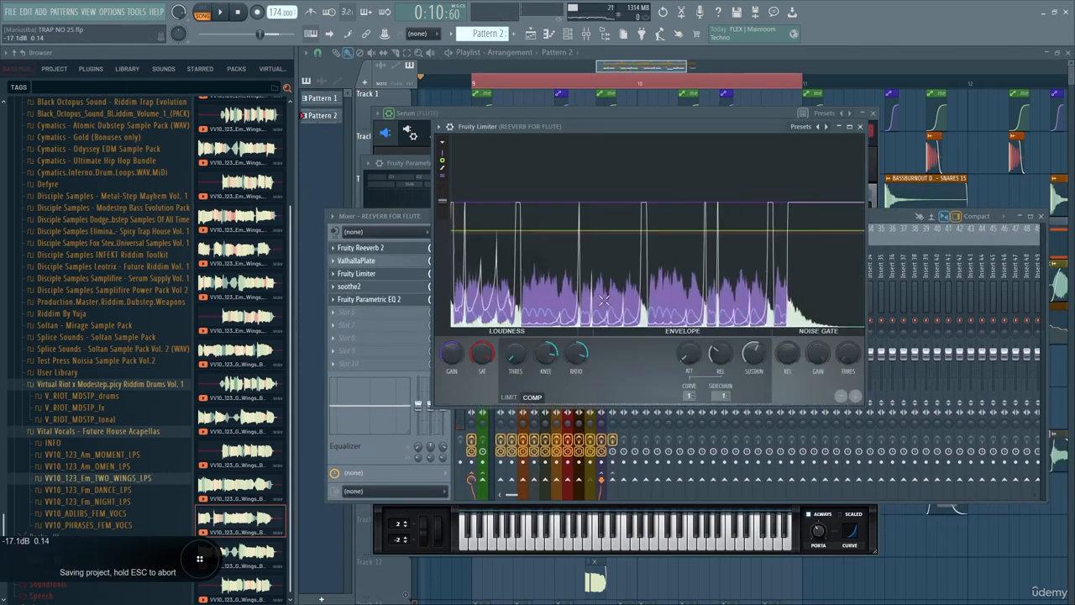
{"action": "key", "text": "F9"}
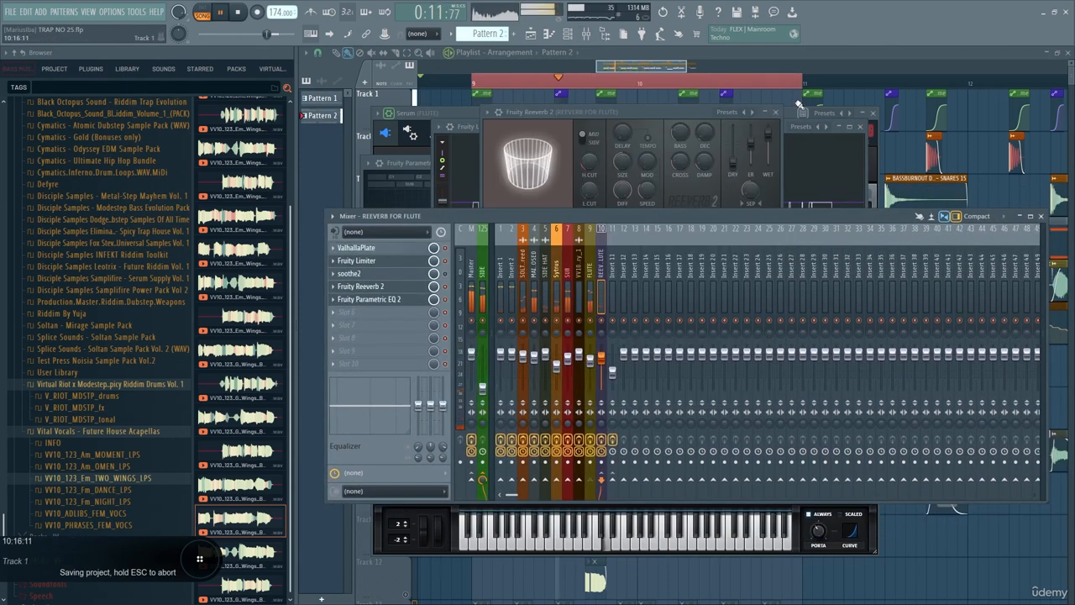
{"action": "left_click", "coordinate": [775, 112]}
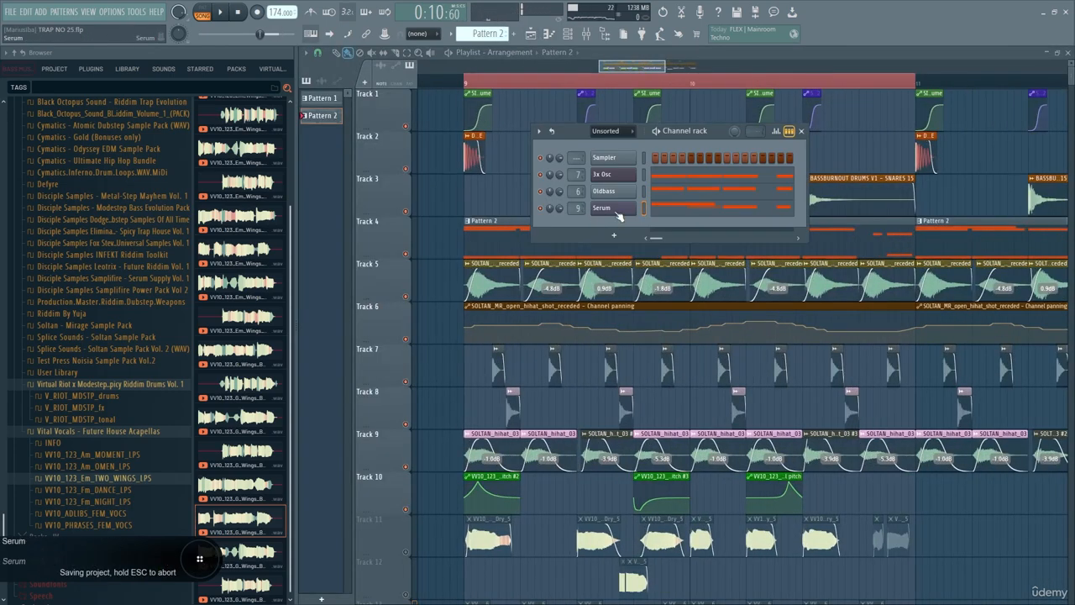
Reopen the flute's Serum from the channel list and review its Pattern 2 notes in the piano roll.
{"action": "left_click", "coordinate": [616, 214]}
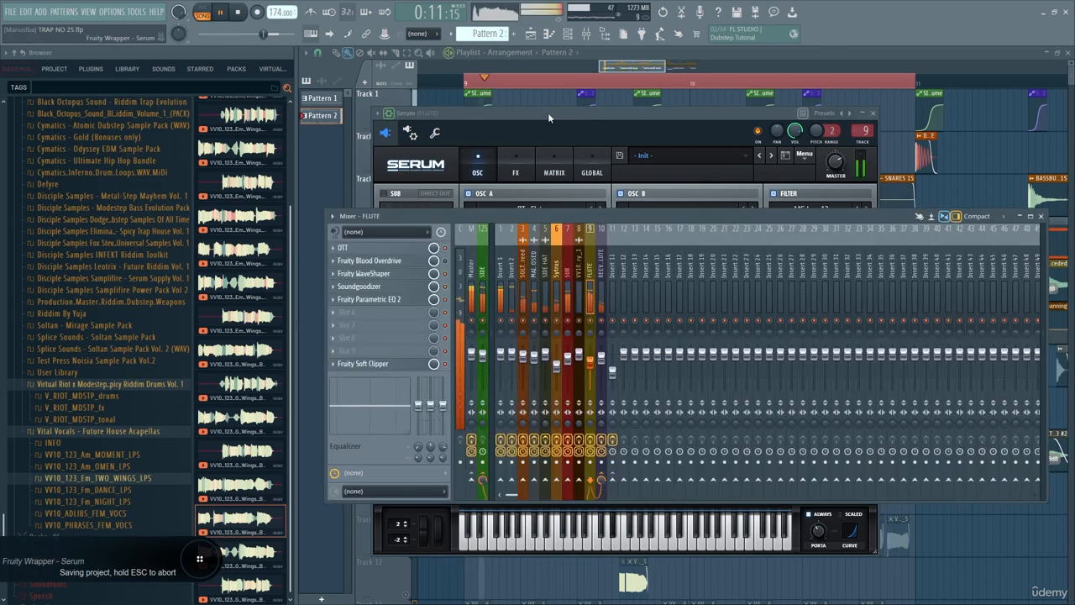
{"action": "left_click", "coordinate": [545, 110]}
{"action": "left_click", "coordinate": [624, 84]}
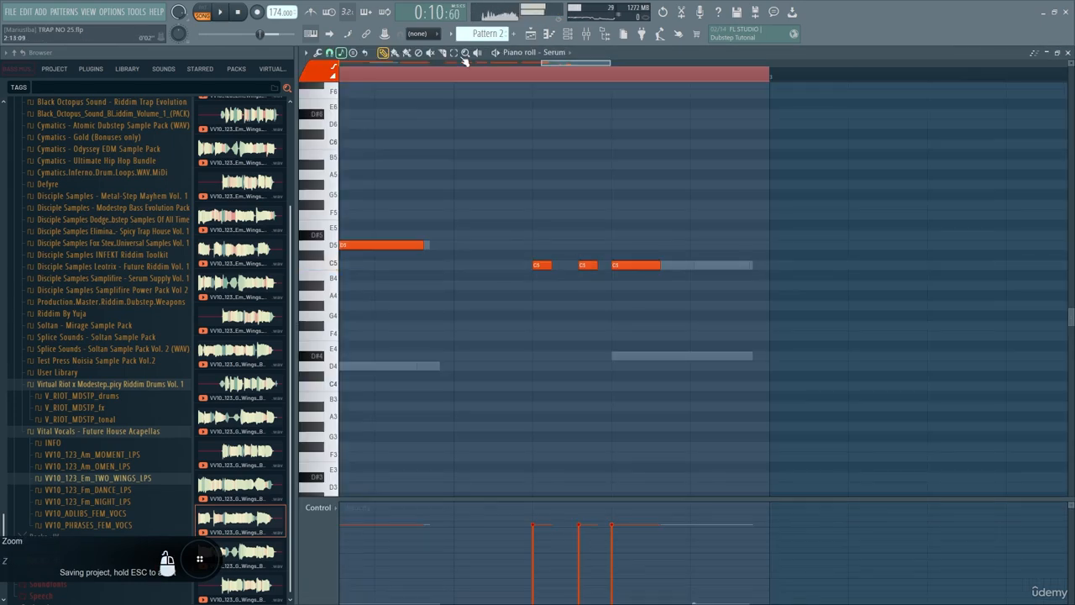
Lower the gain of the Fruity Limiter on the REEVERB FOR FLUTE track to about -5.7 dB.
{"action": "key", "text": "space"}
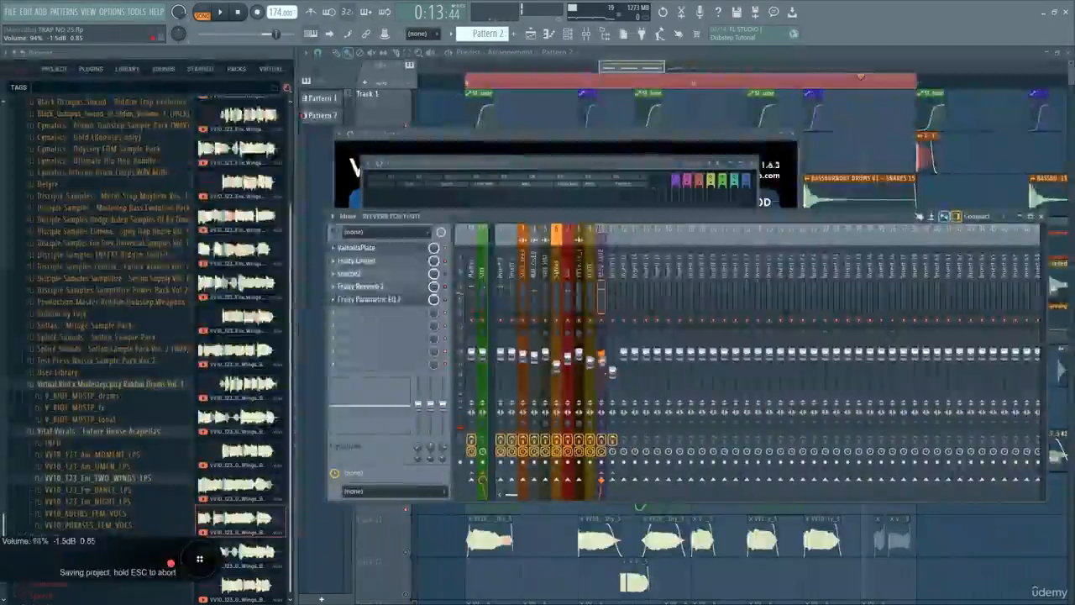
{"action": "left_click", "coordinate": [394, 261]}
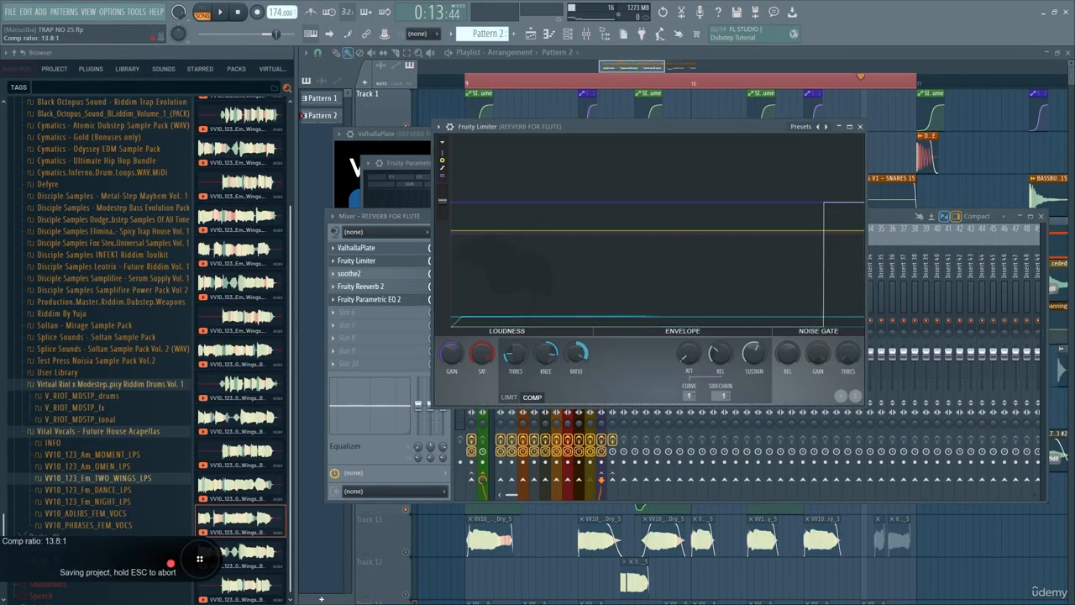
{"action": "key", "text": "ctrl+s"}
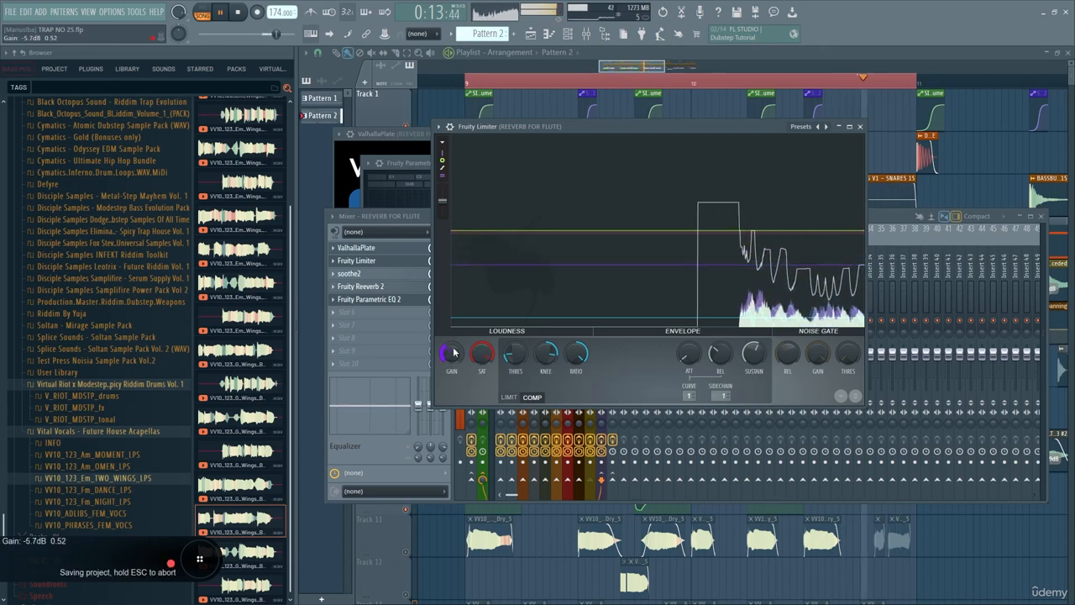
Add FabFilter Pro-Q 4 to the REEVERB FOR FLUTE track with a Side-only low cut at about 101 Hz.
{"action": "key", "text": "F8"}
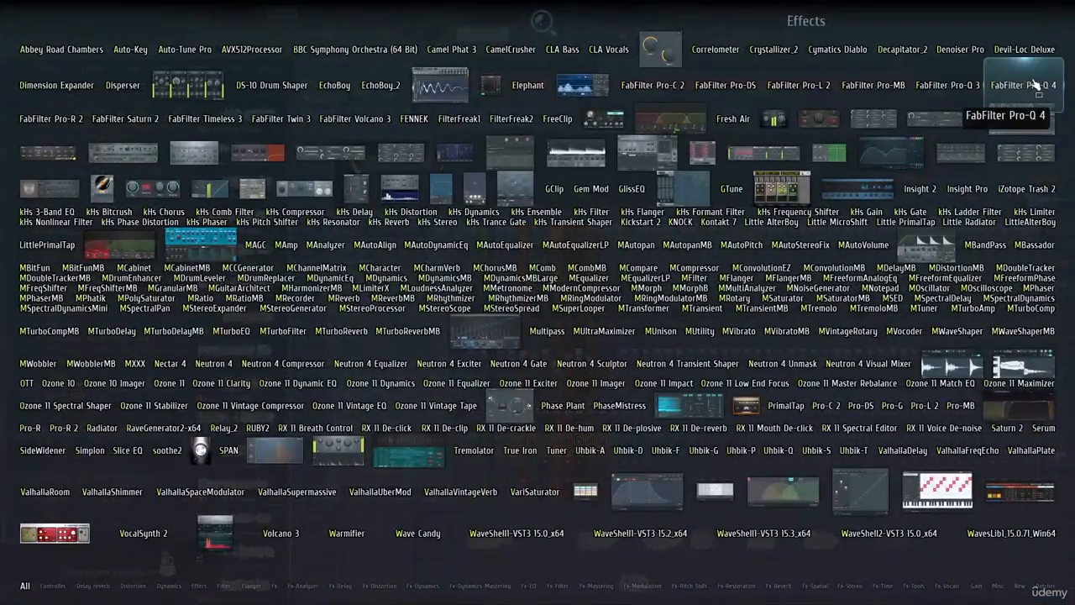
{"action": "left_click", "coordinate": [1027, 89]}
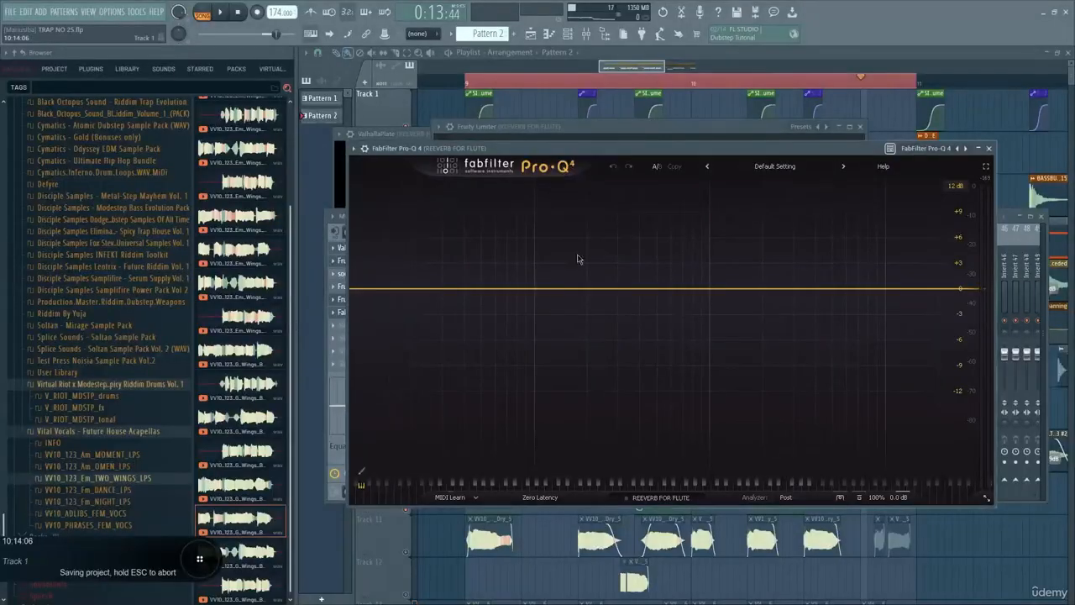
{"action": "left_click_drag", "start_coordinate": [373, 291], "coordinate": [534, 294]}
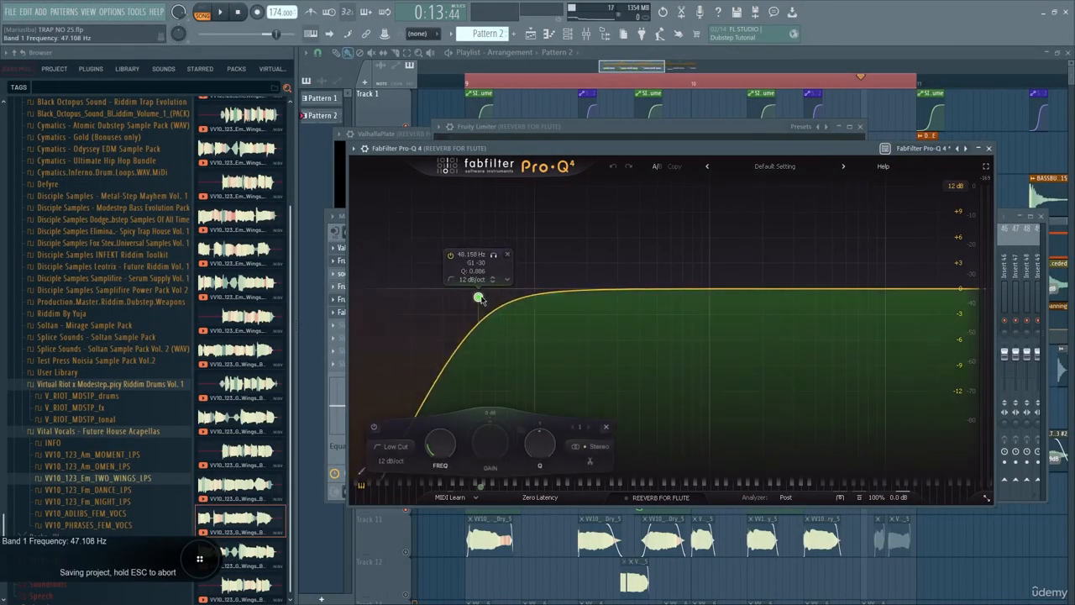
{"action": "right_click", "coordinate": [534, 295]}
{"action": "mouse_move", "coordinate": [580, 339]}
{"action": "left_click", "coordinate": [682, 390]}
{"action": "key", "text": "space"}
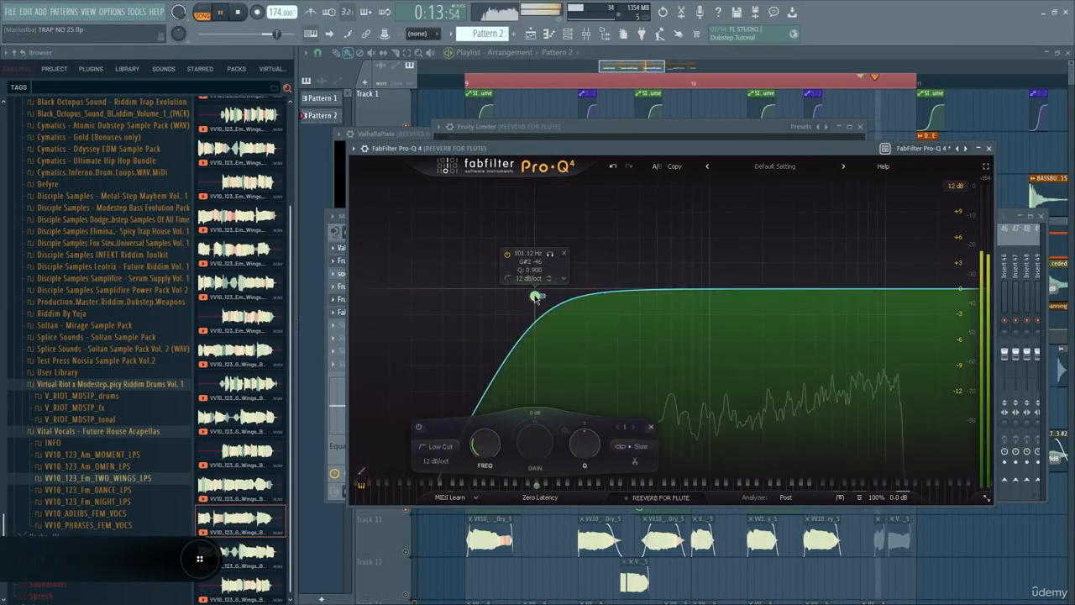
Adjust the frequency and Q of the reverb's Side low cut, and solo the REEVERB FOR FLUTE track.
{"action": "left_click_drag", "start_coordinate": [536, 296], "coordinate": [668, 301]}
{"action": "scroll", "coordinate": [614, 301], "scroll_direction": "up", "scroll_amount": 3}
{"action": "scroll", "coordinate": [614, 300], "scroll_direction": "down", "scroll_amount": 3}
{"action": "key", "text": "F9"}
{"action": "right_click", "coordinate": [605, 324]}
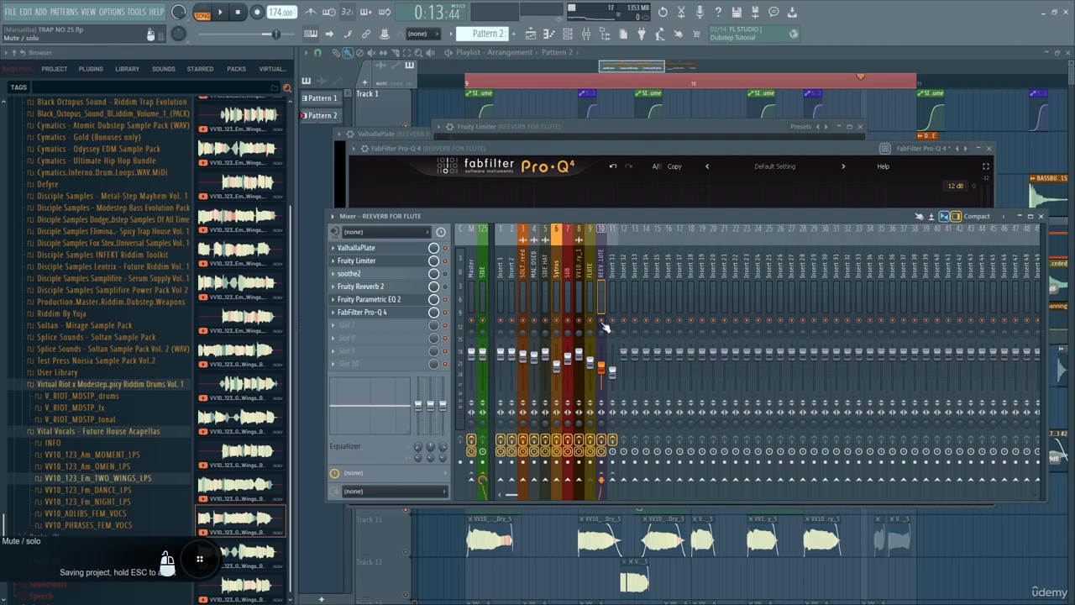
{"action": "key", "text": "space"}
Add a Side bell boost near 9.6 kHz to the reverb's Pro-Q 4 and raise its low cut with a gentler curve.
{"action": "left_click_drag", "start_coordinate": [657, 243], "coordinate": [715, 274]}
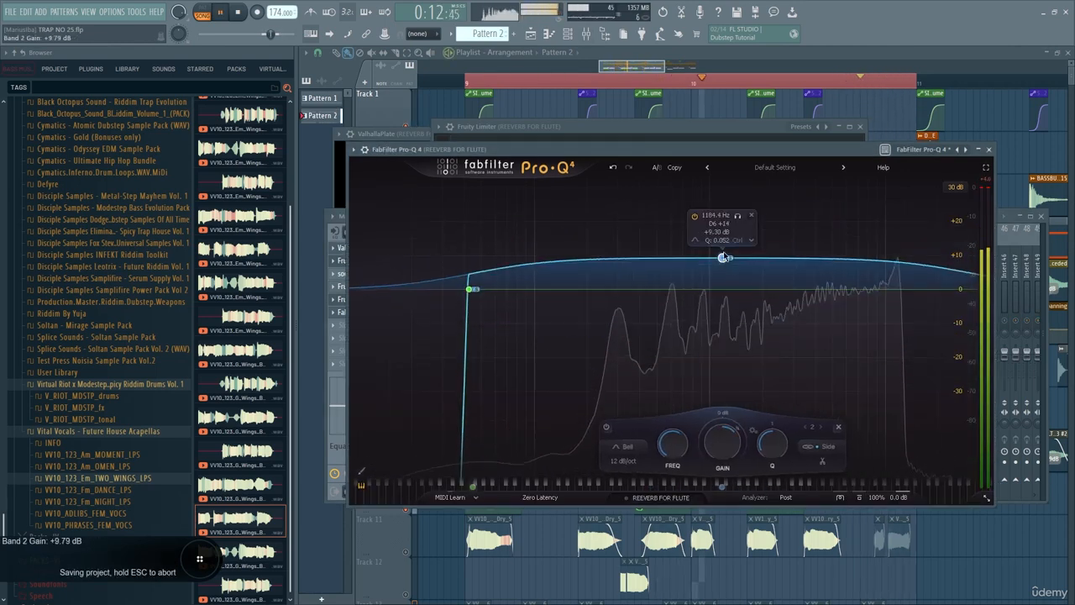
{"action": "left_click_drag", "start_coordinate": [472, 293], "coordinate": [642, 297]}
{"action": "scroll", "coordinate": [642, 297], "scroll_direction": "down", "scroll_amount": 4}
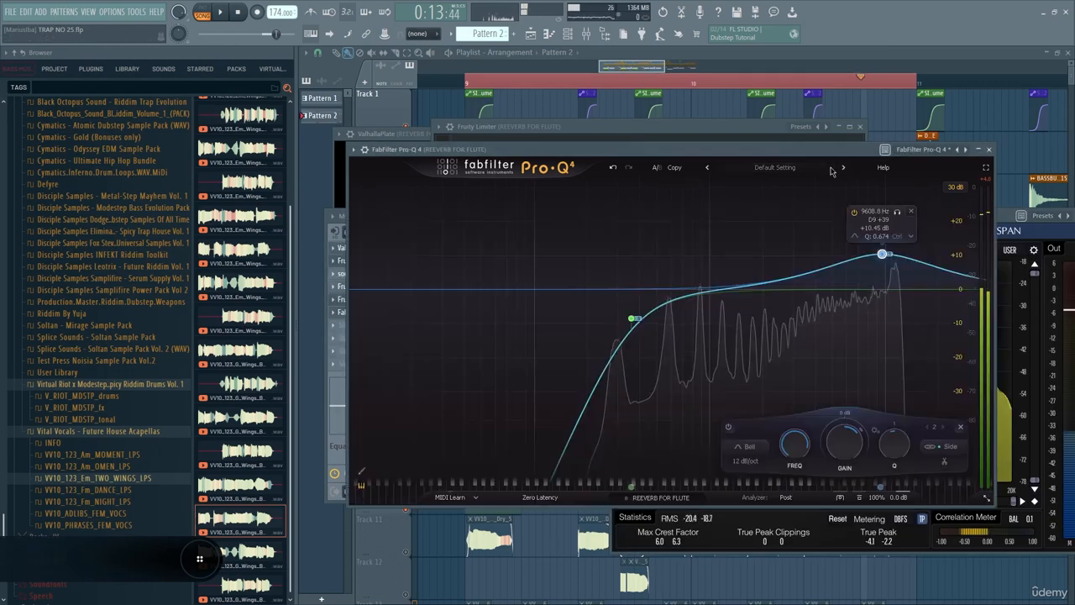
{"action": "left_click_drag", "start_coordinate": [882, 254], "coordinate": [886, 278]}
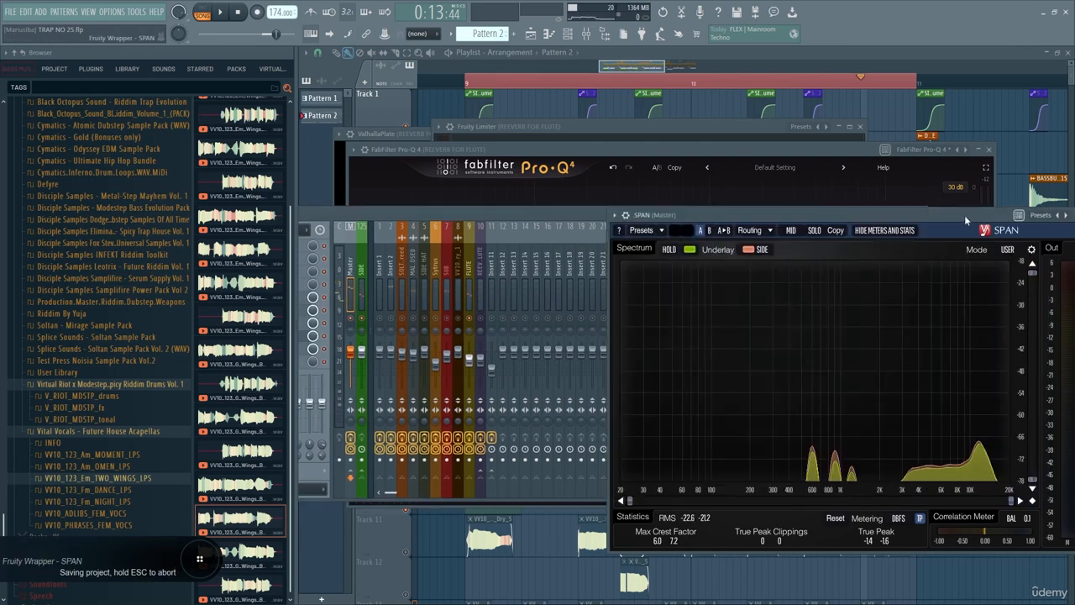
Add FabFilter Pro-Q 4 to the FLUTE track with a low cut near 36 Hz and a Side bell of -1.12 dB near 724 Hz.
{"action": "left_click_drag", "start_coordinate": [964, 215], "coordinate": [954, 190]}
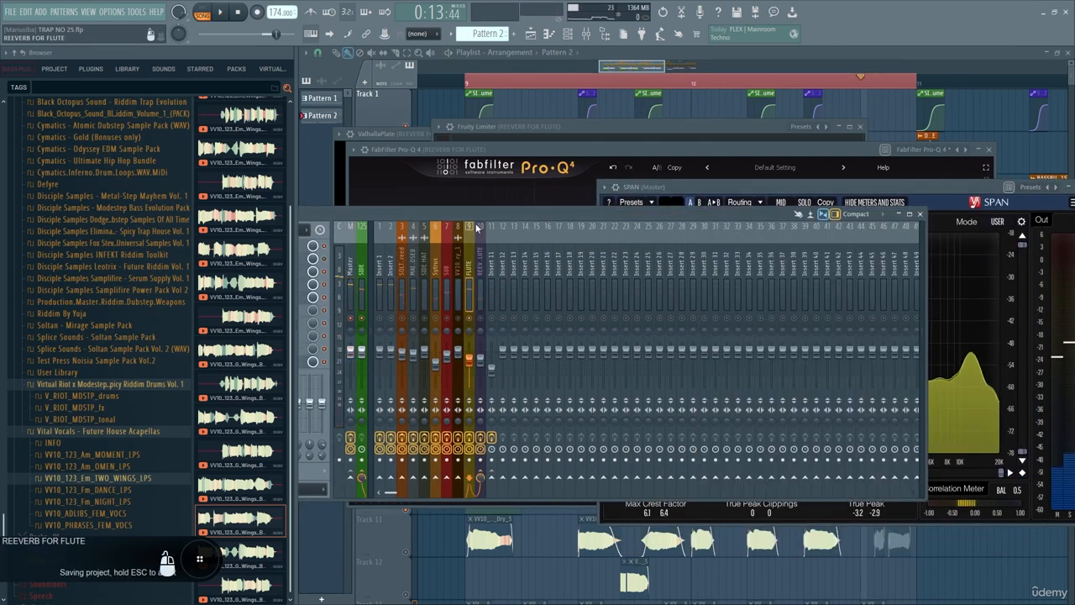
{"action": "left_click_drag", "start_coordinate": [477, 216], "coordinate": [596, 217]}
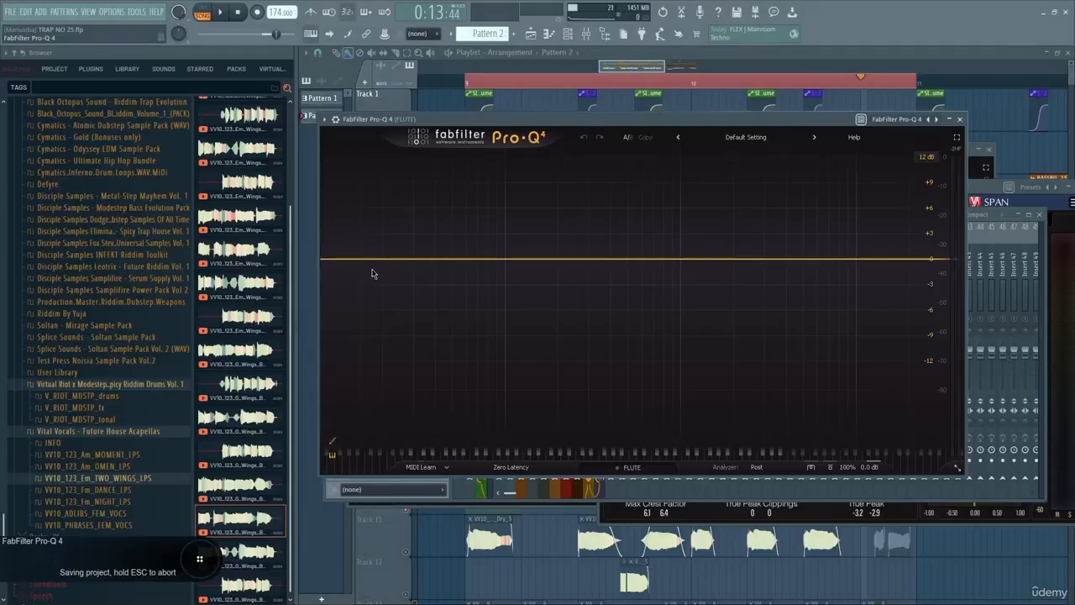
{"action": "double_click", "coordinate": [422, 283]}
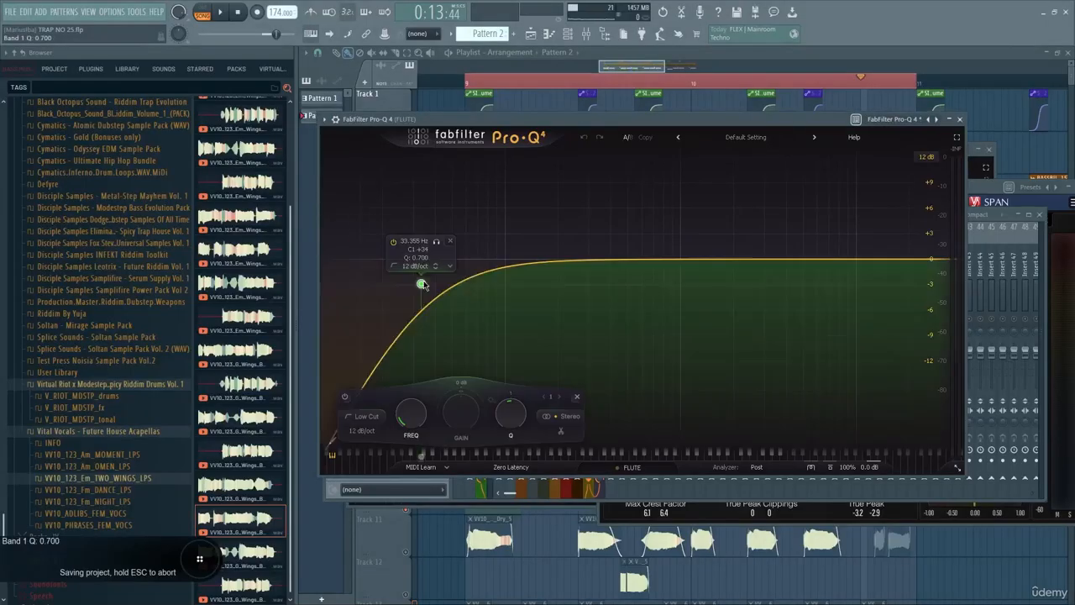
{"action": "double_click", "coordinate": [656, 268]}
{"action": "right_click", "coordinate": [656, 268]}
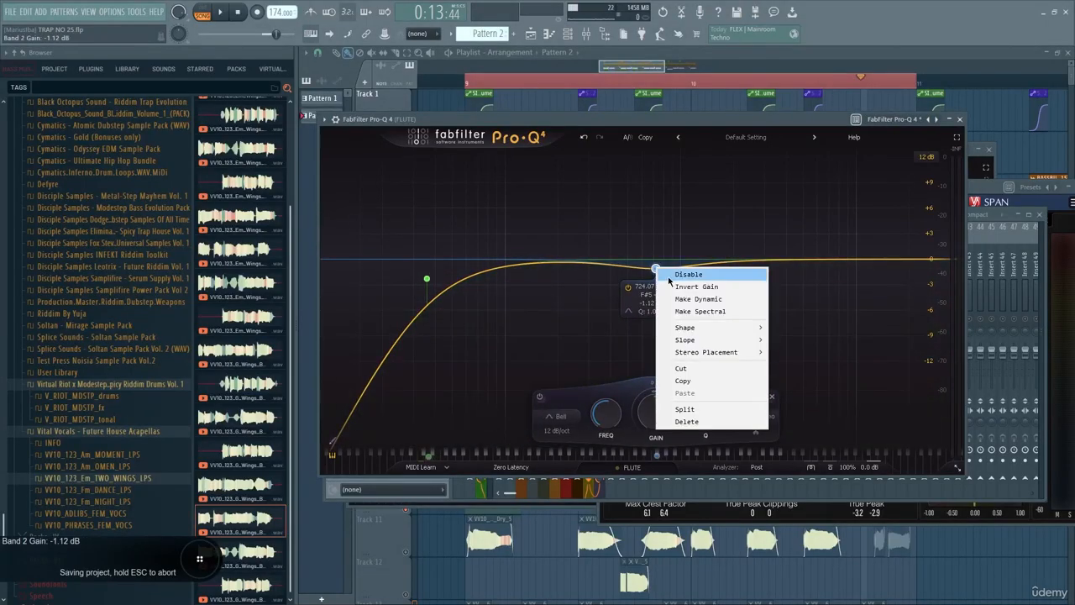
{"action": "left_click", "coordinate": [625, 437]}
{"action": "left_click", "coordinate": [760, 403]}
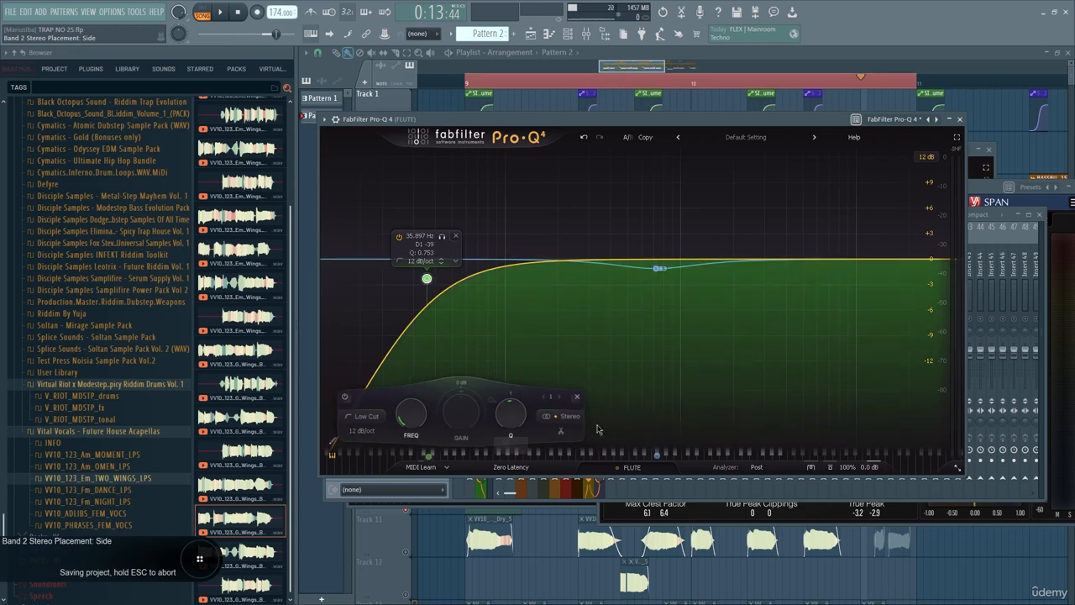
Set the FLUTE Pro-Q 4 low cut to Side and position the master's SPAN analyzer beside the equalizer.
{"action": "left_click_drag", "start_coordinate": [985, 190], "coordinate": [638, 170]}
{"action": "left_click", "coordinate": [516, 168]}
{"action": "left_click", "coordinate": [552, 412]}
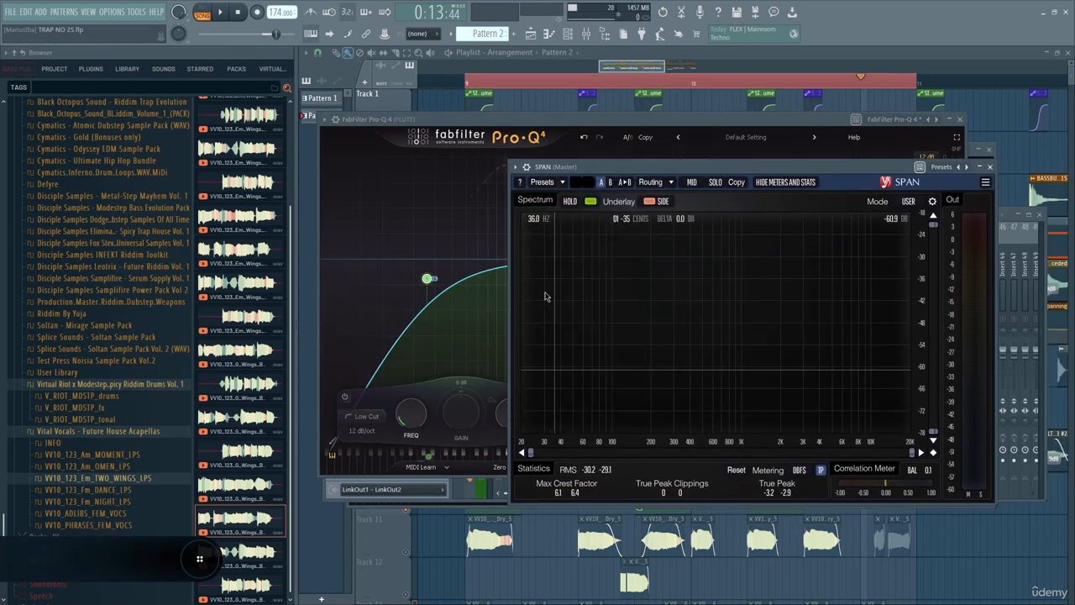
{"action": "left_click", "coordinate": [515, 168]}
{"action": "left_click", "coordinate": [563, 411]}
{"action": "left_click_drag", "start_coordinate": [661, 165], "coordinate": [749, 89]}
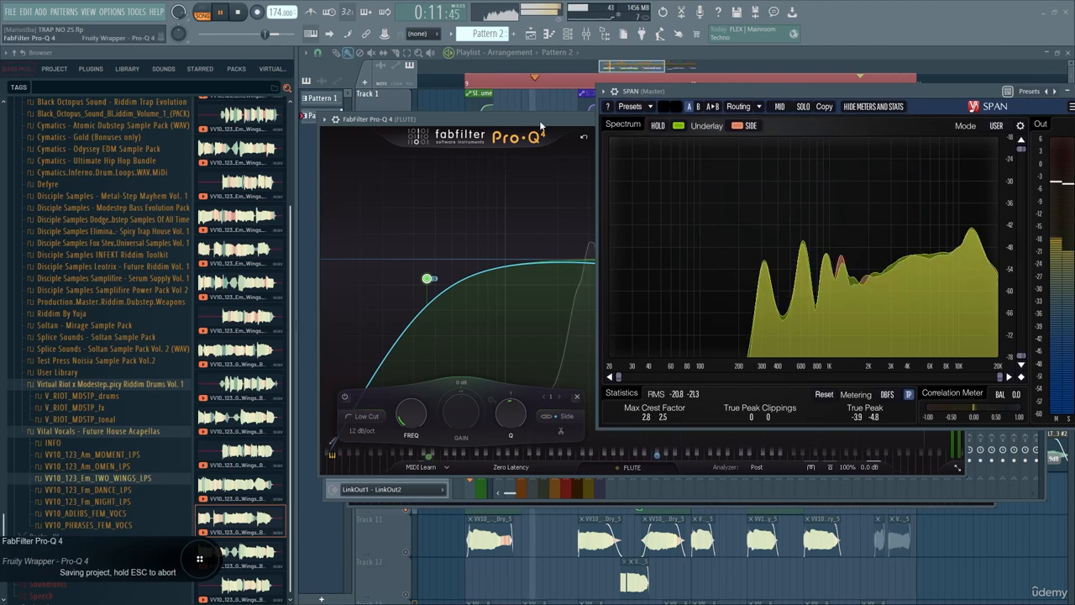
Raise the Side low cut in the FLUTE Pro-Q 4 and widen its Side bell to about -3.8 dB at 573 Hz.
{"action": "left_click_drag", "start_coordinate": [539, 120], "coordinate": [422, 183]}
{"action": "left_click_drag", "start_coordinate": [310, 341], "coordinate": [384, 344]}
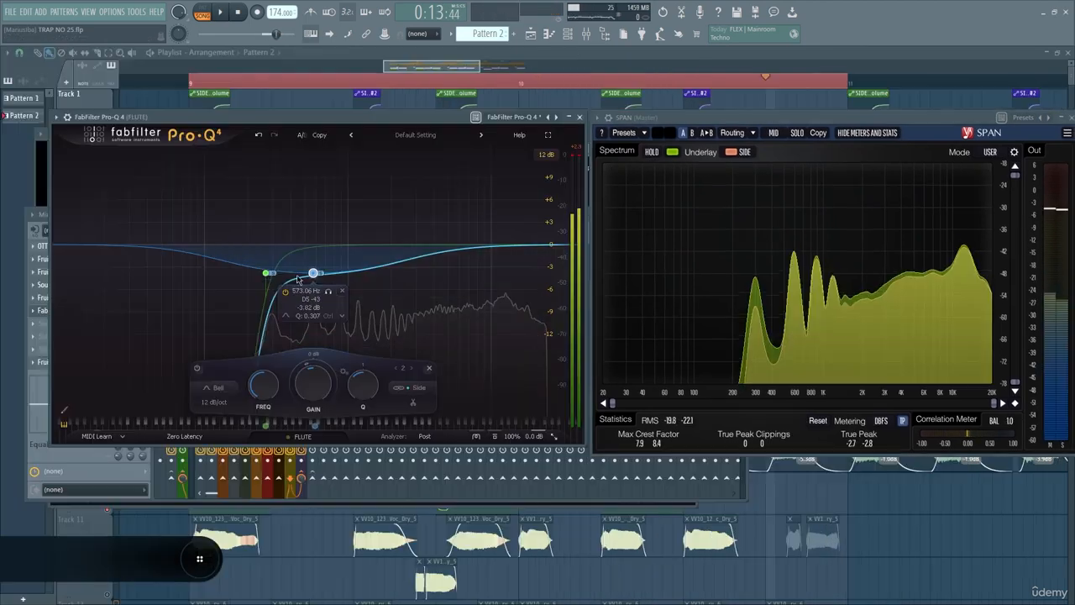
{"action": "left_click_drag", "start_coordinate": [266, 273], "coordinate": [234, 308]}
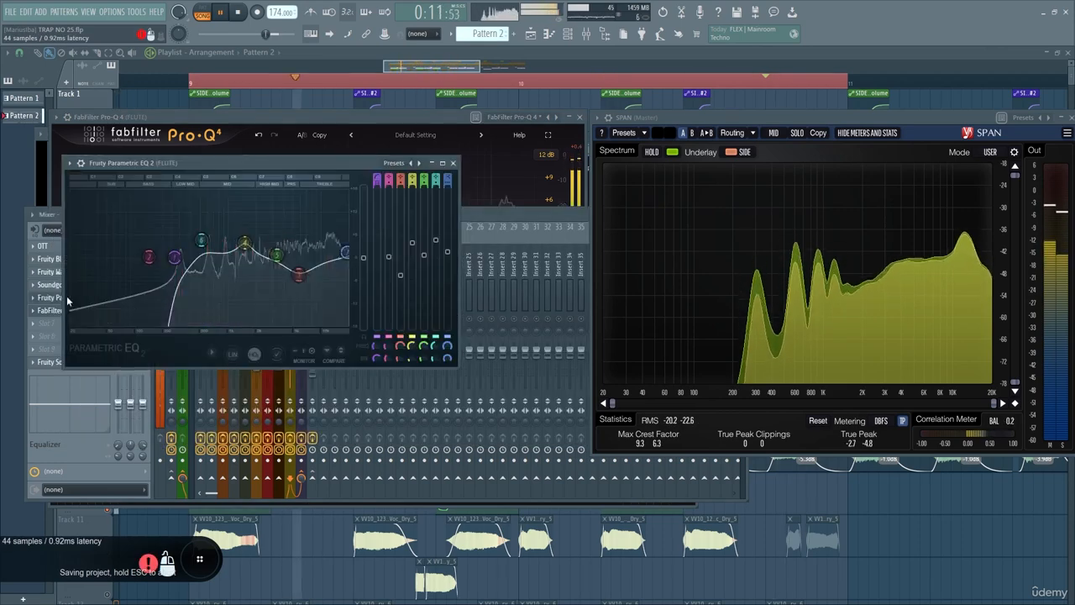
Retune the high-pass in the flute's Fruity Parametric EQ 2 and cut band 6 by about 2.4 dB near 506 Hz.
{"action": "left_click_drag", "start_coordinate": [175, 257], "coordinate": [113, 257]}
{"action": "left_click_drag", "start_coordinate": [201, 240], "coordinate": [210, 270]}
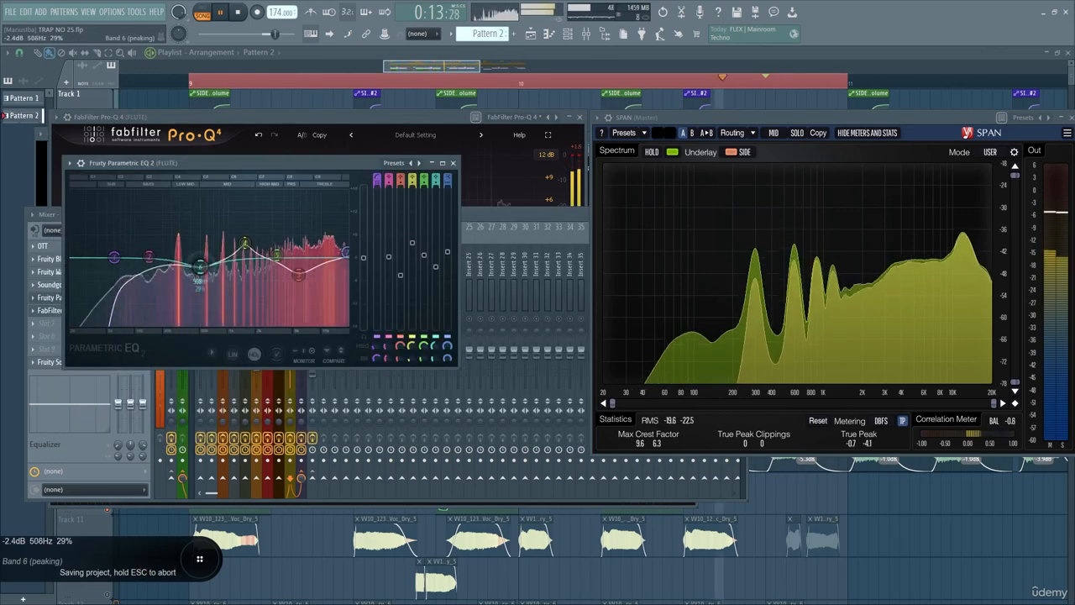
{"action": "left_click_drag", "start_coordinate": [113, 257], "coordinate": [165, 257]}
Shift the flute EQ's treble dip higher and set band 5 to about -2.3 dB at 4675 Hz.
{"action": "left_click_drag", "start_coordinate": [304, 279], "coordinate": [328, 265]}
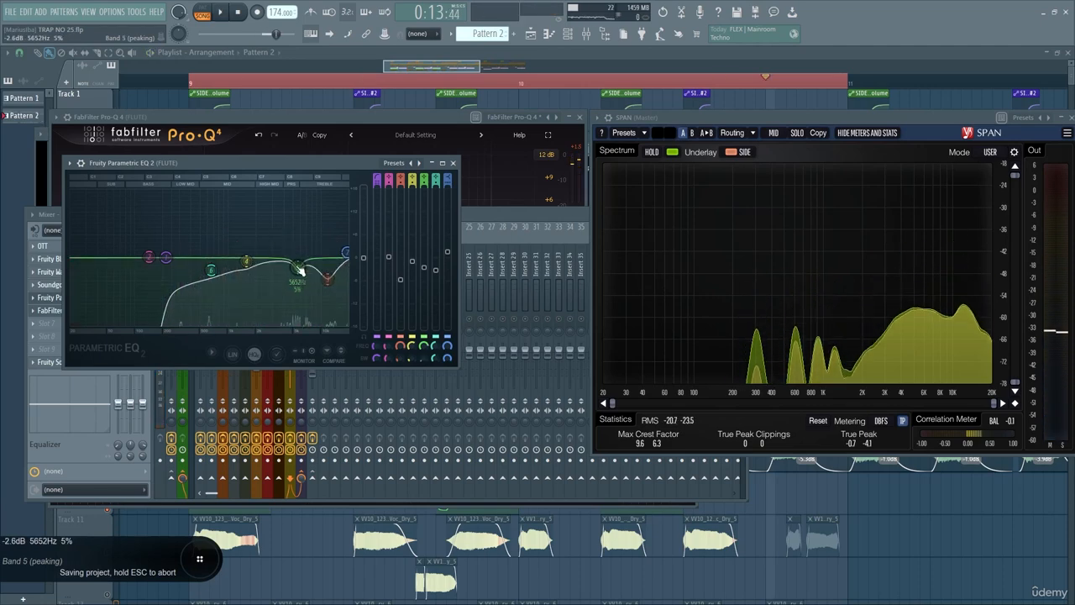
{"action": "key", "text": "space"}
{"action": "left_click_drag", "start_coordinate": [300, 270], "coordinate": [292, 269]}
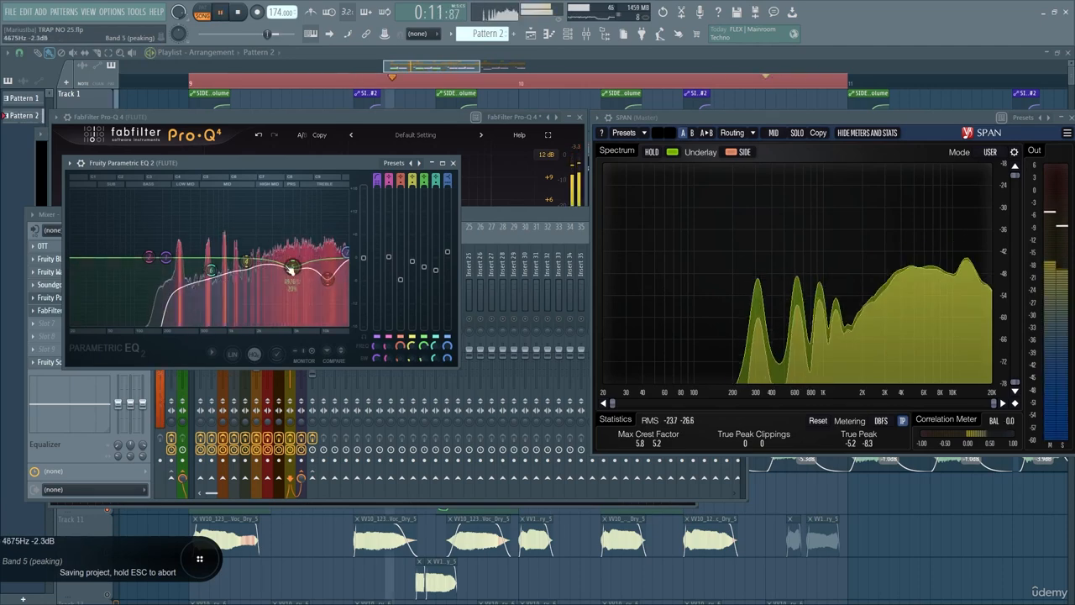
Deepen the flute EQ's band 6 cut to about -5.9 dB at 628 Hz and boost band 2 by 4.5 dB at 2505 Hz.
{"action": "left_click_drag", "start_coordinate": [167, 258], "coordinate": [214, 290]}
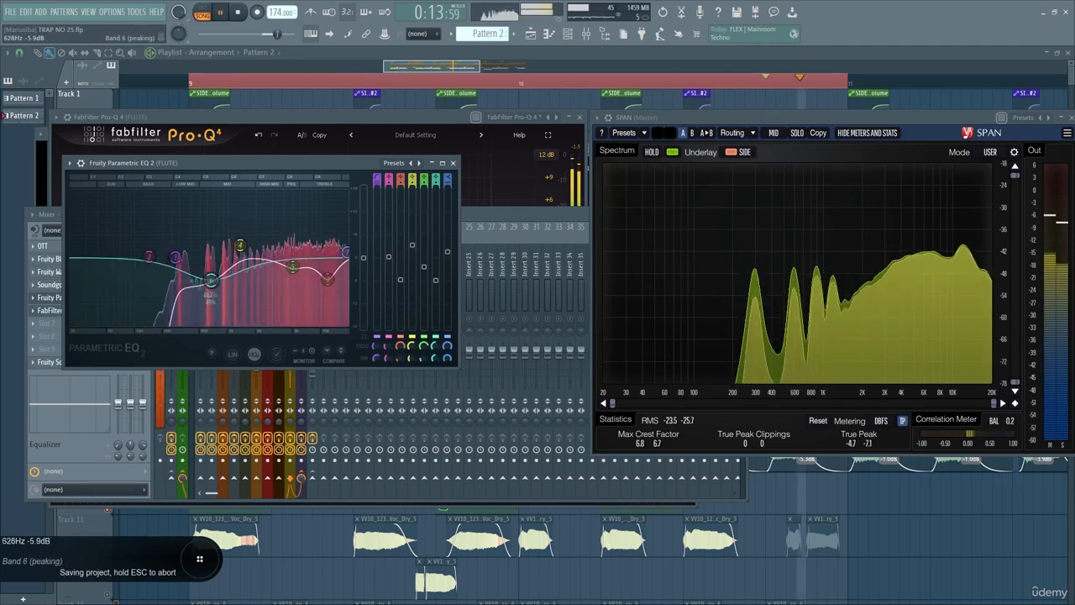
{"action": "left_click_drag", "start_coordinate": [259, 245], "coordinate": [264, 248]}
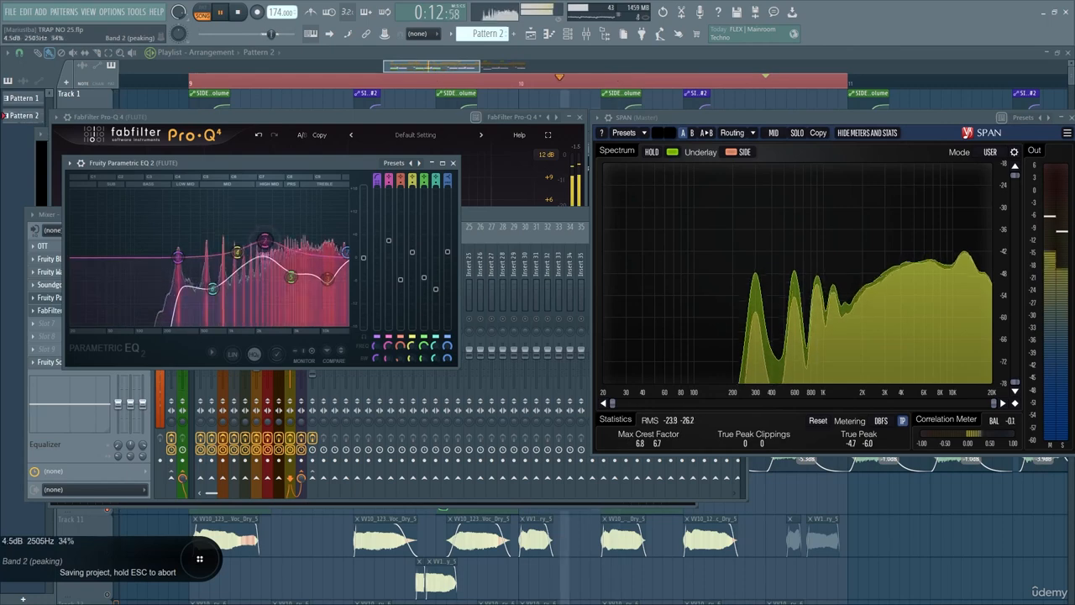
Deepen the flute EQ's two upper dips, bringing band 5 to about -8.8 dB at 4302 Hz.
{"action": "left_click_drag", "start_coordinate": [328, 278], "coordinate": [328, 286]}
{"action": "left_click_drag", "start_coordinate": [291, 278], "coordinate": [286, 292]}
{"action": "key", "text": "space"}
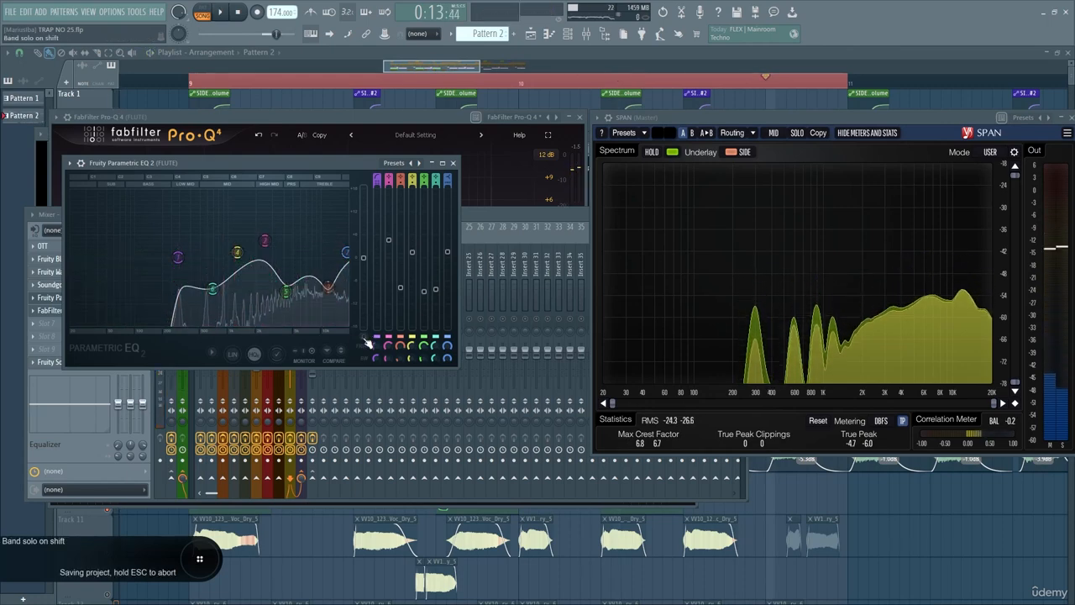
{"action": "right_click", "coordinate": [287, 294]}
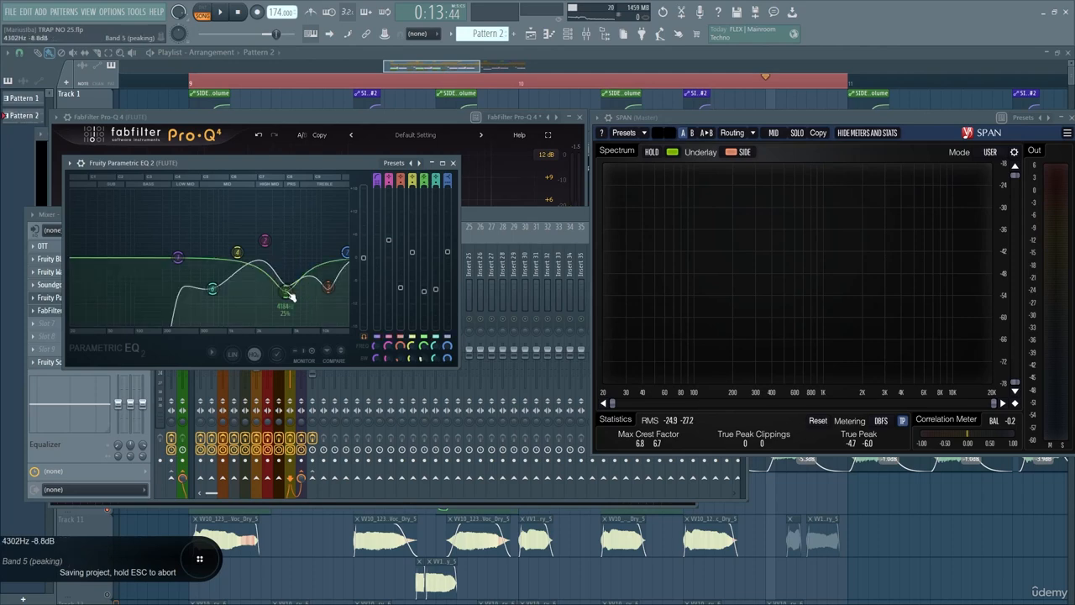
Enlarge the flute's Fruity Parametric EQ 2 window, readjust its upper dips and turn on the spectrum monitor.
{"action": "key", "text": "space"}
{"action": "left_click_drag", "start_coordinate": [284, 257], "coordinate": [327, 277]}
{"action": "left_click_drag", "start_coordinate": [459, 366], "coordinate": [534, 455]}
{"action": "left_click_drag", "start_coordinate": [351, 306], "coordinate": [348, 329]}
{"action": "key", "text": "space"}
{"action": "left_click", "coordinate": [367, 441]}
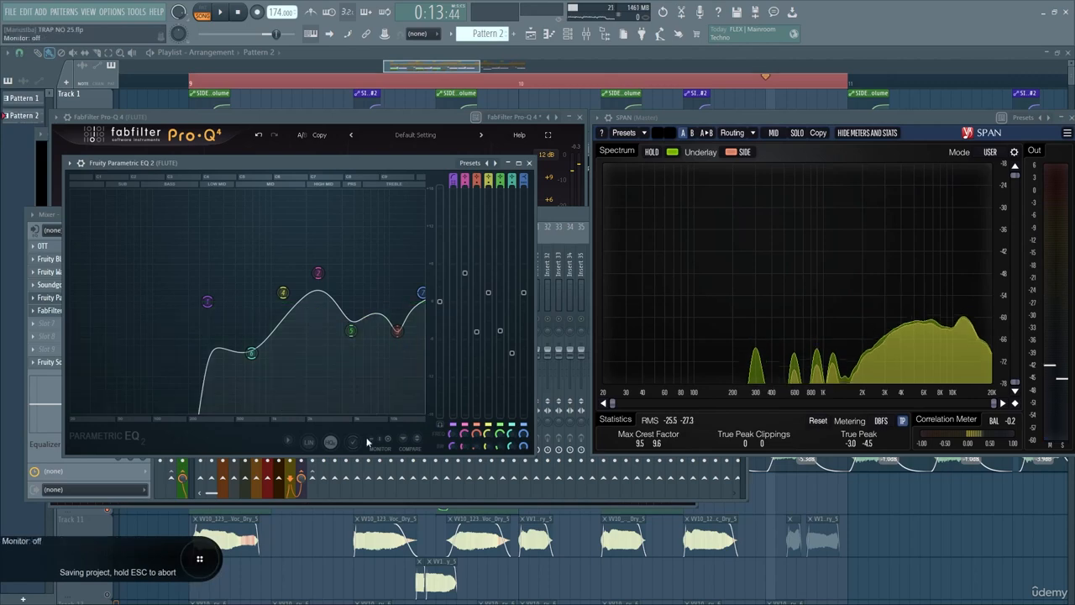
{"action": "key", "text": "space"}
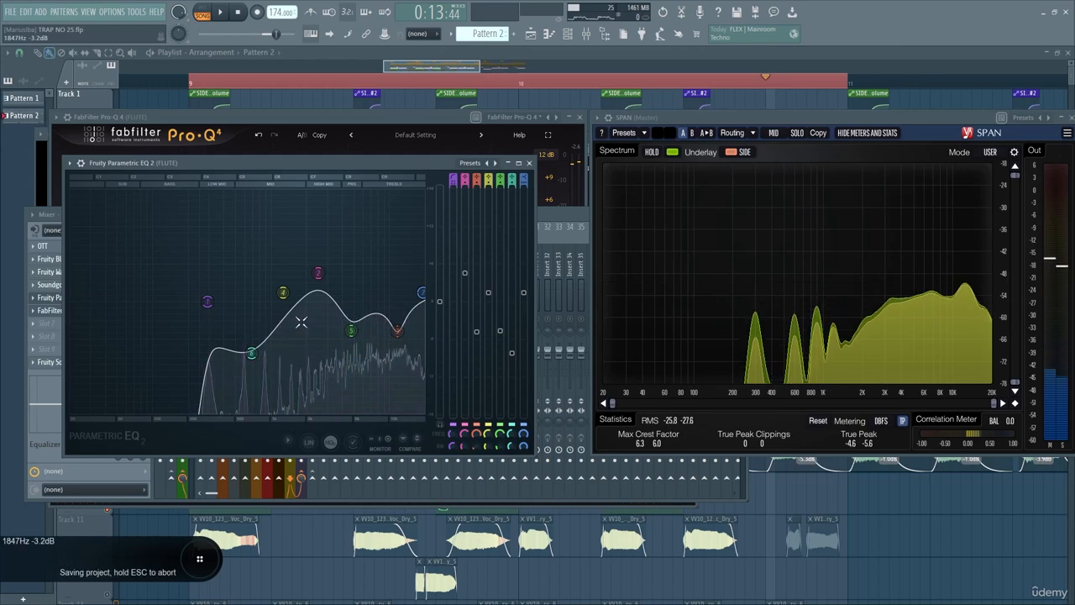
Boost band 4 of the flute EQ by about 4.5 dB at 1120 Hz and reshape band 6's low-mid cut.
{"action": "left_click_drag", "start_coordinate": [251, 353], "coordinate": [247, 330]}
{"action": "left_click_drag", "start_coordinate": [208, 303], "coordinate": [208, 303]}
{"action": "key", "text": "space"}
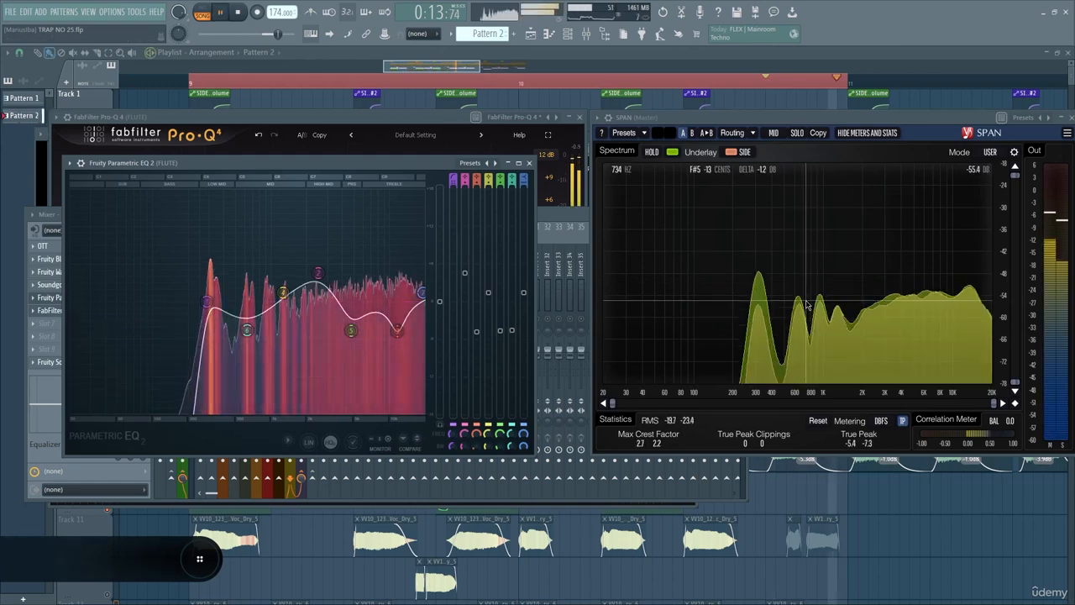
{"action": "left_click_drag", "start_coordinate": [283, 293], "coordinate": [276, 270]}
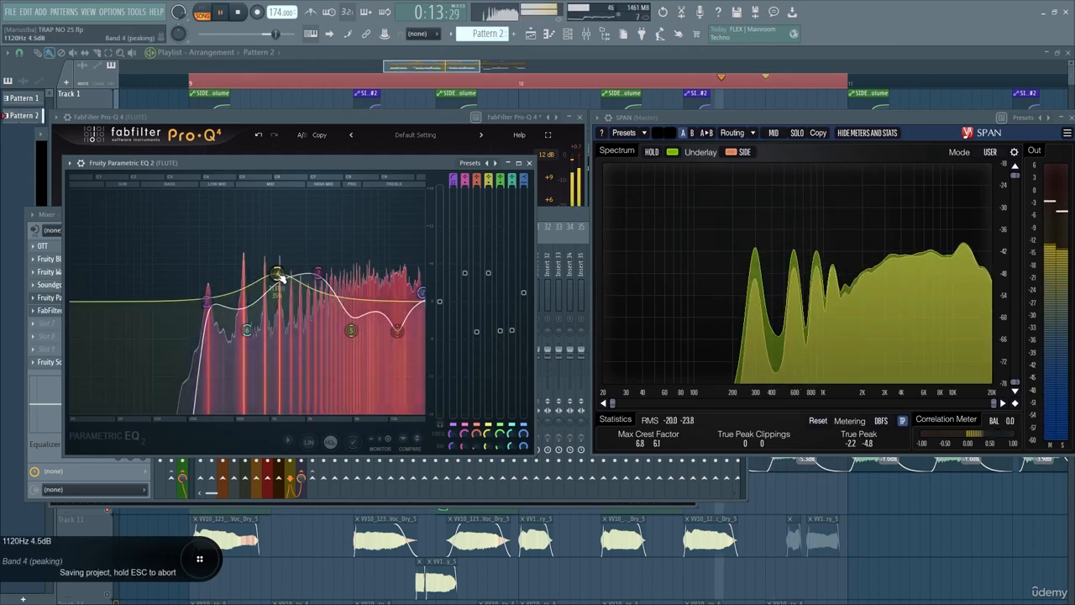
{"action": "left_click_drag", "start_coordinate": [247, 330], "coordinate": [244, 342]}
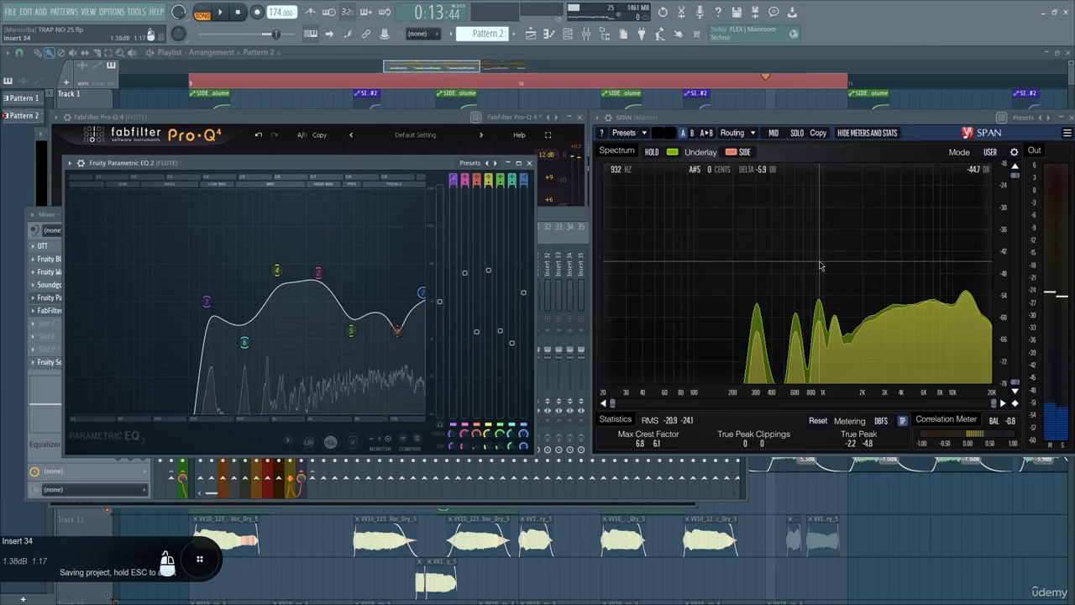
Check the upper side band in the flute reverb channel's FabFilter Pro-Q 4 during playback.
{"action": "key", "text": "F5"}
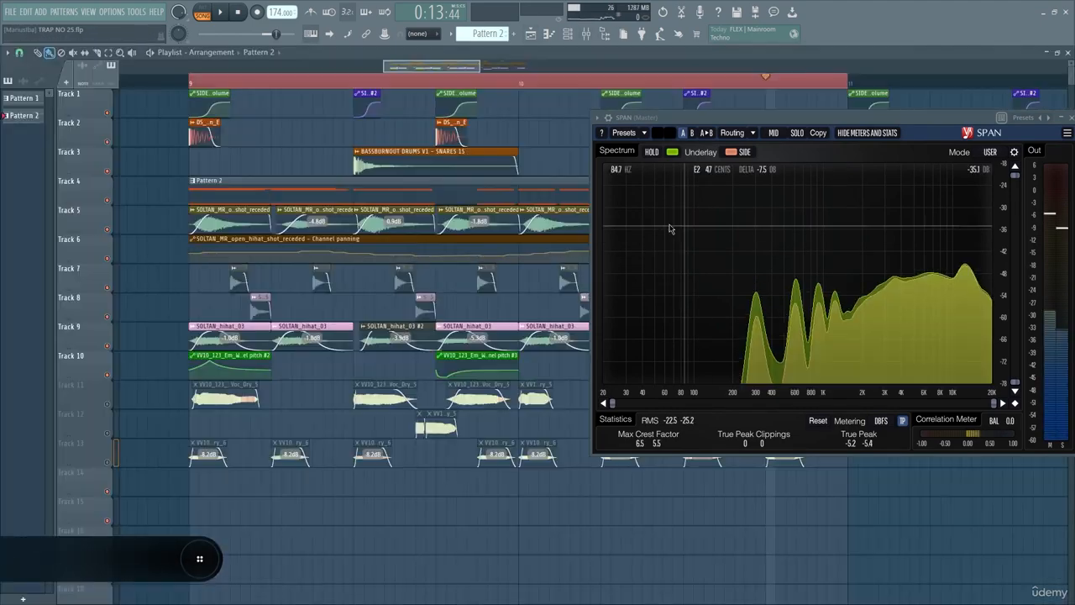
{"action": "key", "text": "F9"}
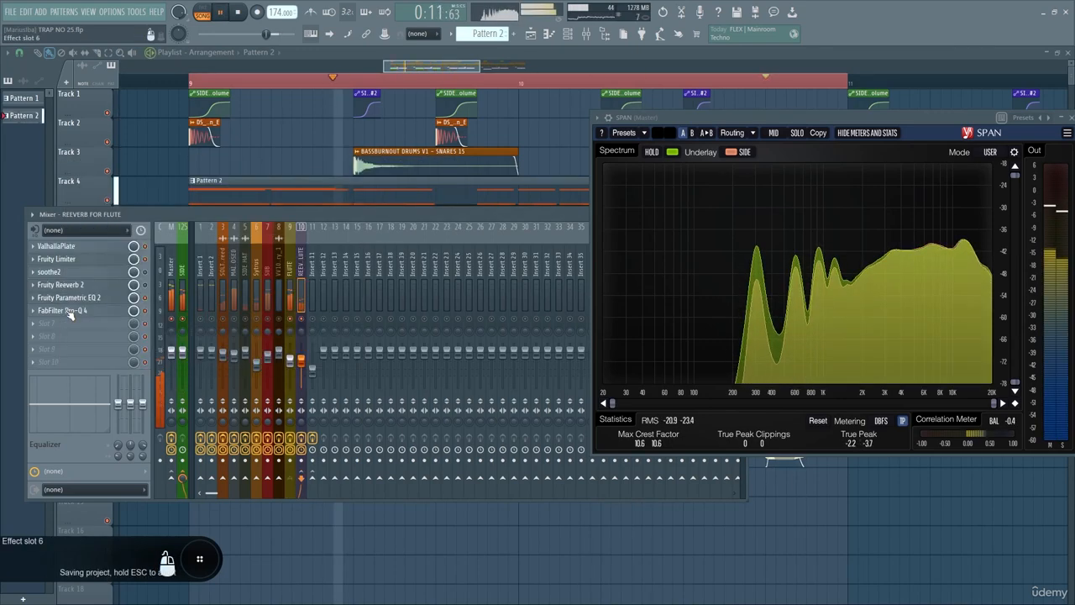
{"action": "left_click", "coordinate": [67, 310]}
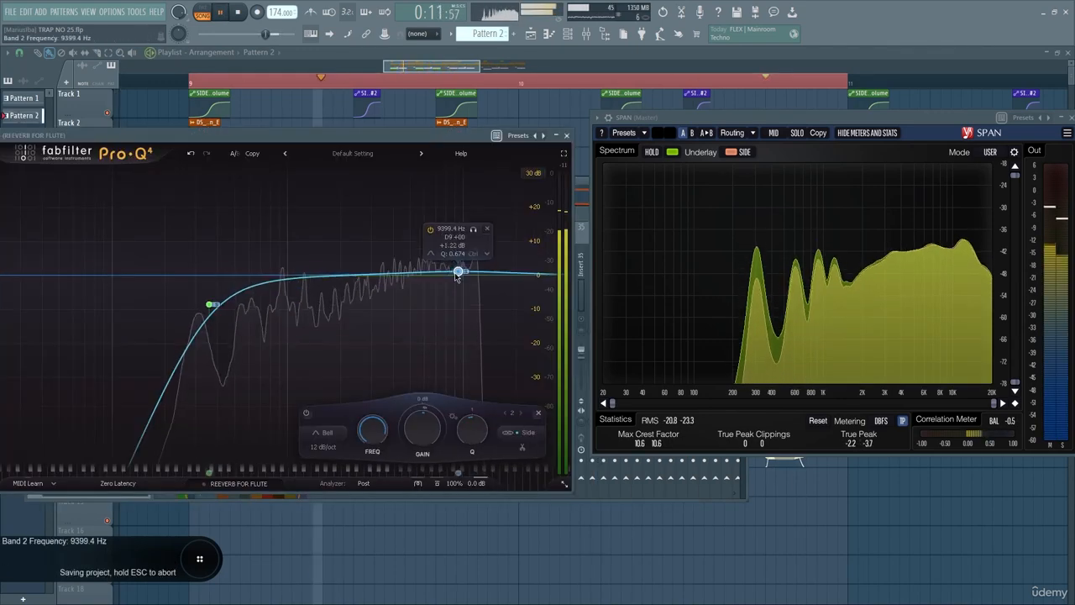
{"action": "key", "text": "F9"}
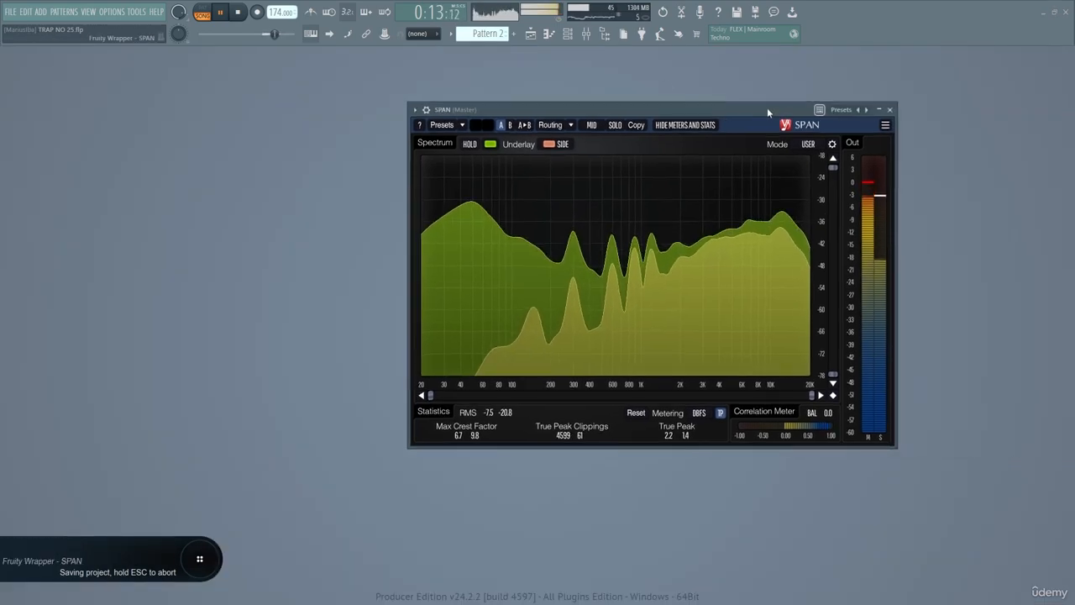
Close the SPAN analyzer and bring back the playlist, framed on the looped section.
{"action": "left_click", "coordinate": [890, 108]}
{"action": "left_click", "coordinate": [531, 33]}
{"action": "scroll", "coordinate": [503, 268], "scroll_direction": "down", "scroll_amount": 1}
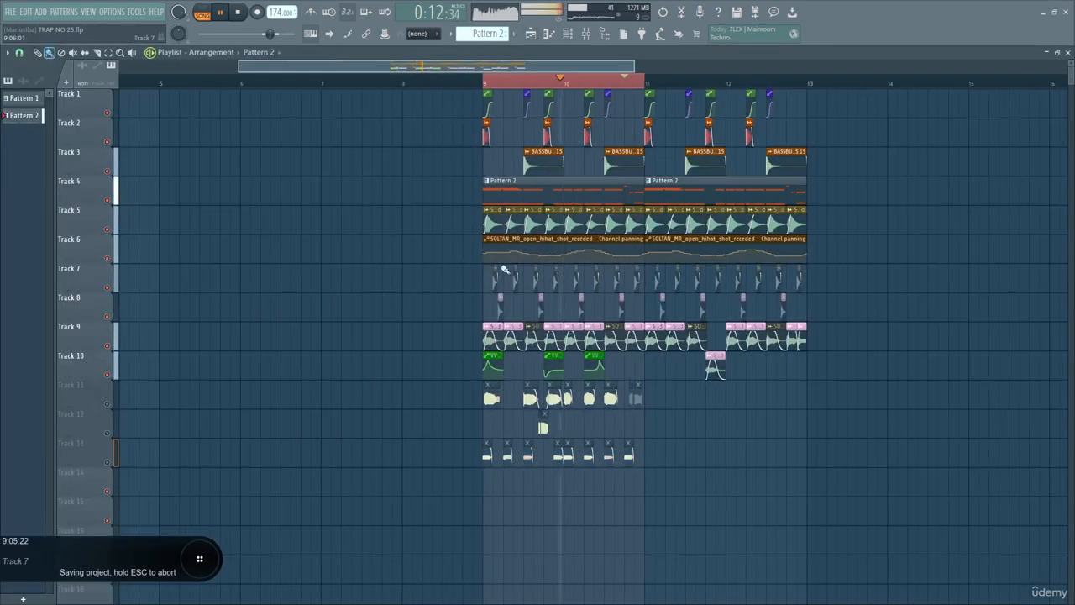
{"action": "scroll", "coordinate": [505, 270], "scroll_direction": "up", "scroll_amount": 2}
{"action": "scroll", "coordinate": [622, 283], "scroll_direction": "down", "scroll_amount": 1}
{"action": "scroll", "coordinate": [639, 294], "scroll_direction": "up", "scroll_amount": 1}
Fine-tune the Sytrus channel's volume in the mixer against the full loop.
{"action": "key", "text": "F9"}
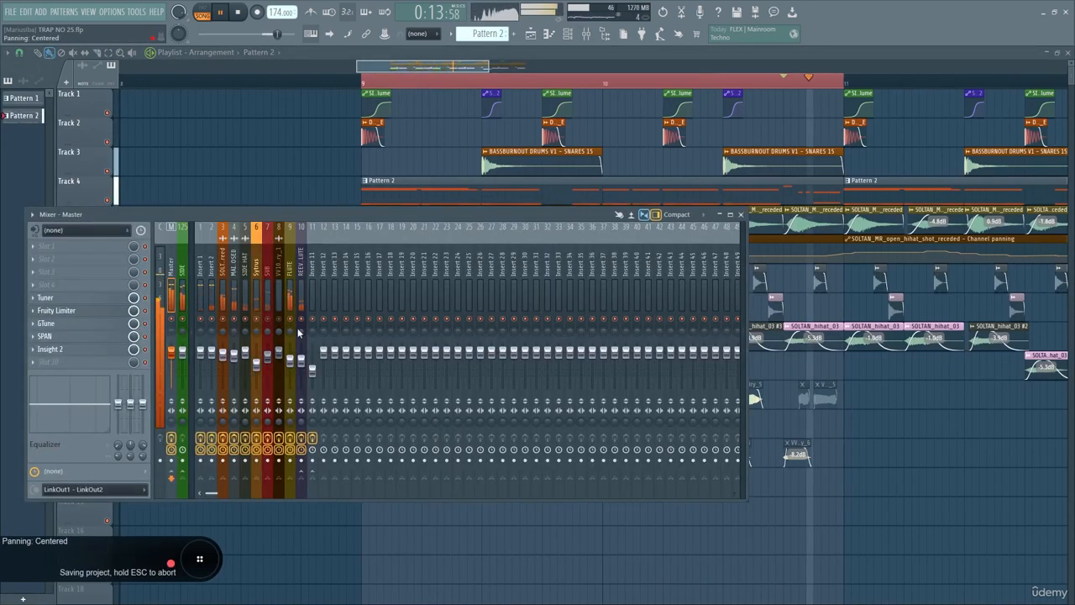
{"action": "key", "text": "F9"}
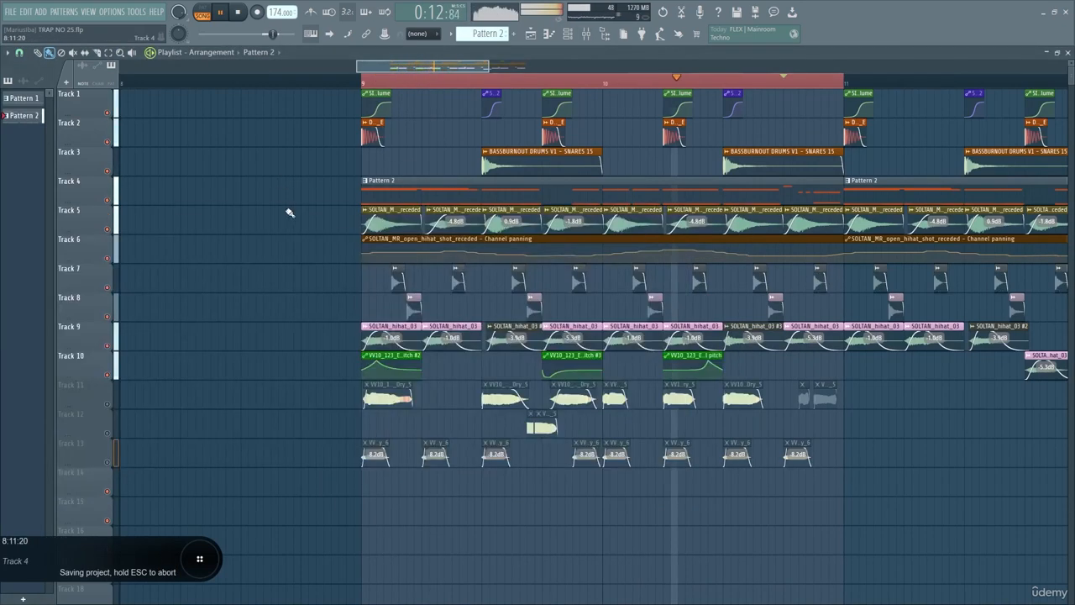
{"action": "scroll", "coordinate": [309, 259], "scroll_direction": "down", "scroll_amount": 2}
{"action": "scroll", "coordinate": [312, 262], "scroll_direction": "up", "scroll_amount": 1}
{"action": "key", "text": "F9"}
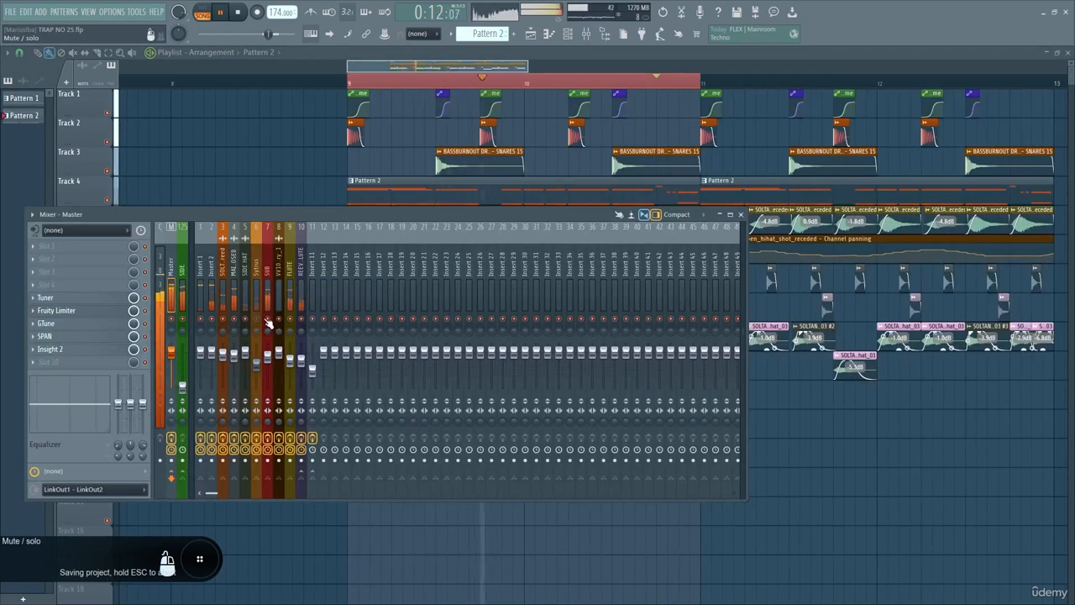
{"action": "left_click_drag", "start_coordinate": [256, 363], "coordinate": [256, 358]}
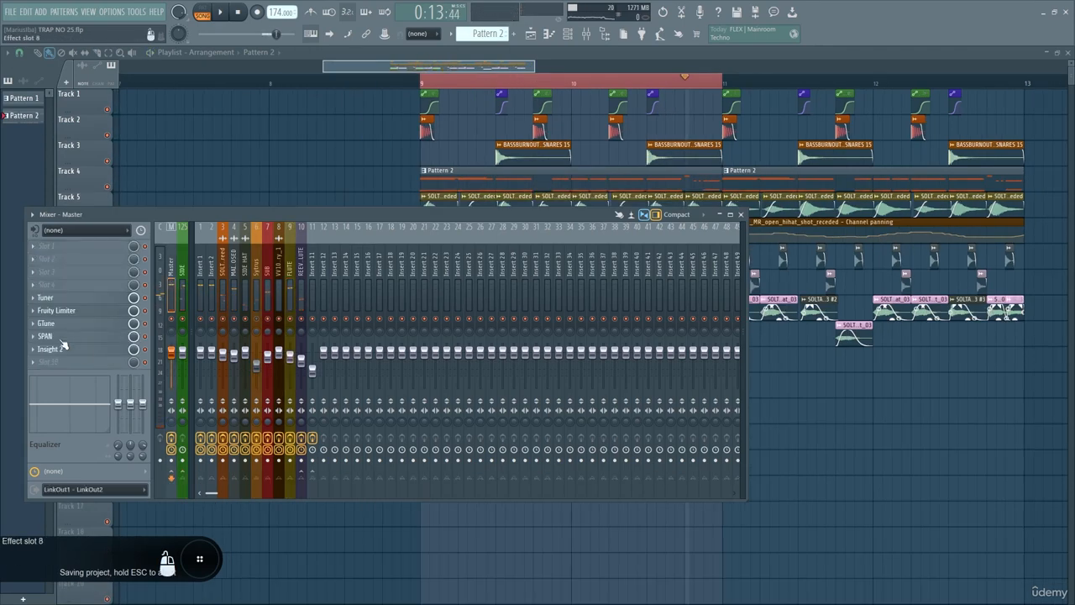
Open Insight 2 on the master and place it clear of the mixer with the loop playing.
{"action": "left_click", "coordinate": [52, 350]}
{"action": "key", "text": "space"}
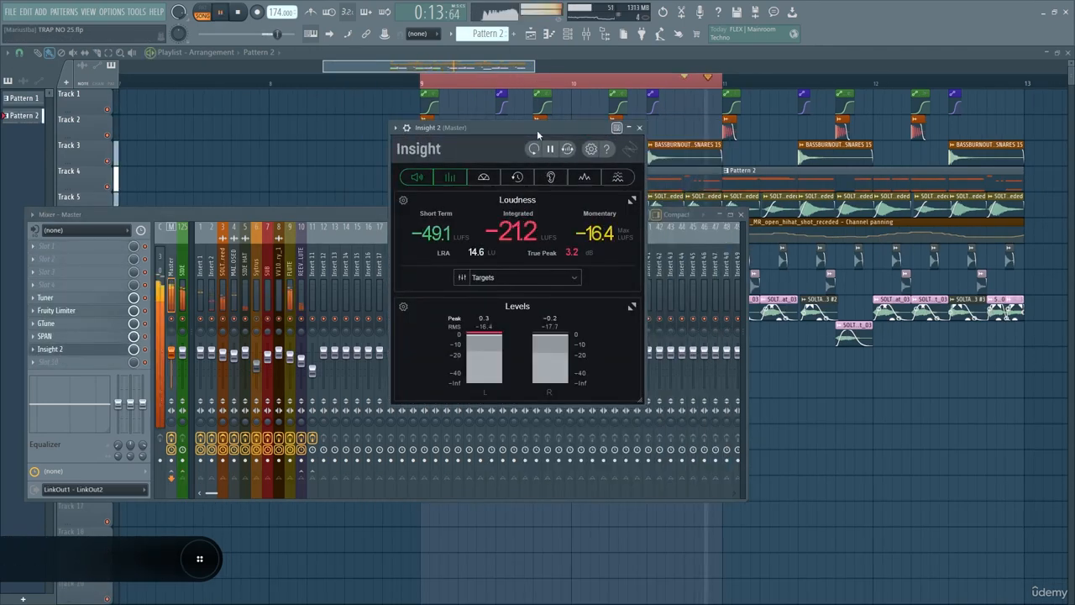
{"action": "left_click_drag", "start_coordinate": [516, 131], "coordinate": [890, 154]}
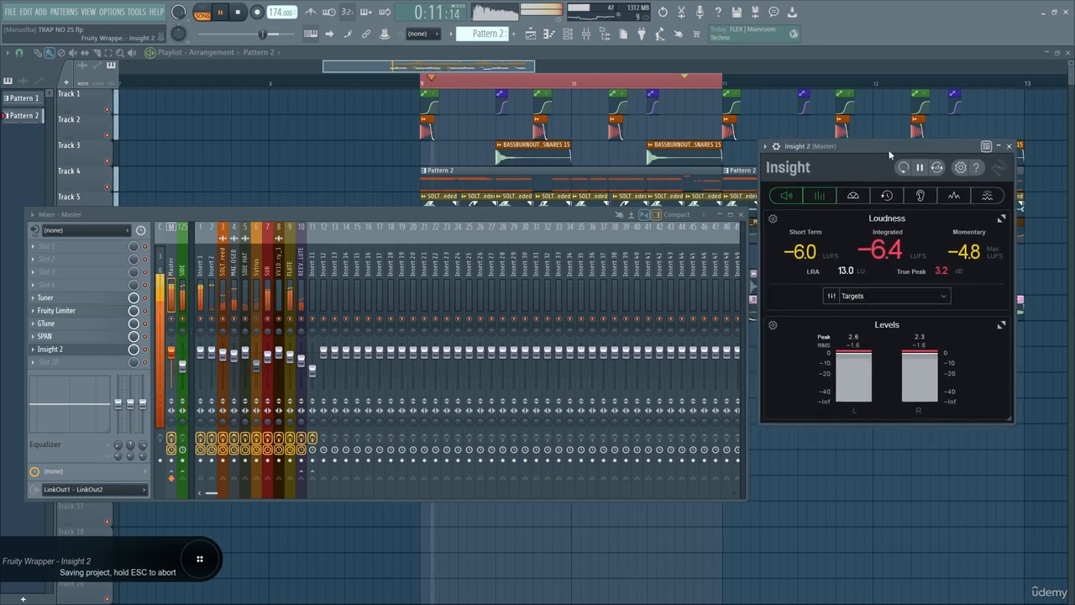
Set the master Fruity Limiter's gain to about 10.0 dB and lower the SUB channel's volume slightly.
{"action": "left_click", "coordinate": [57, 312]}
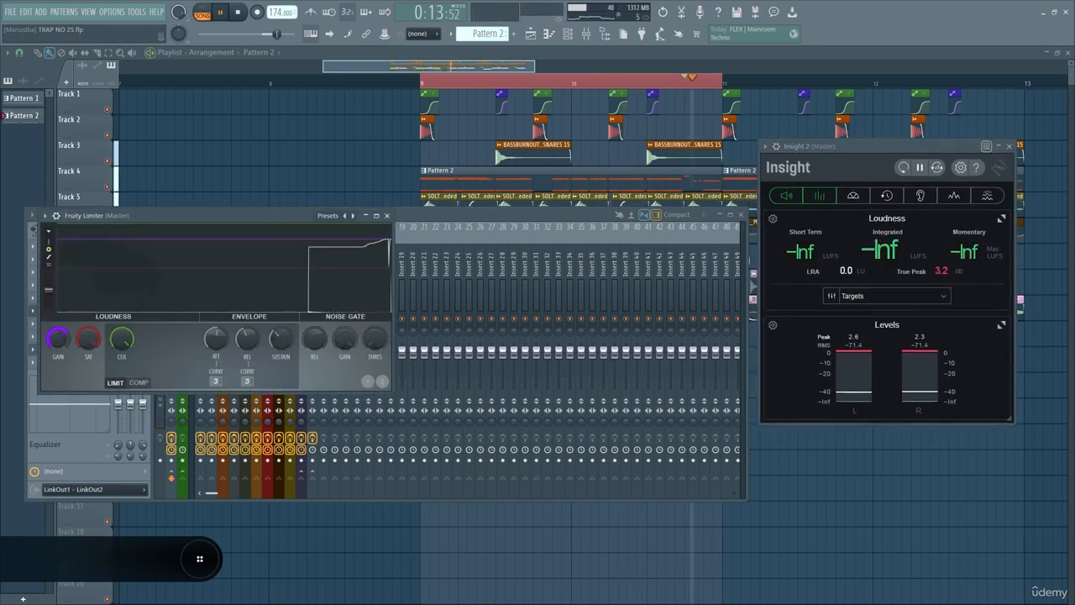
{"action": "left_click_drag", "start_coordinate": [58, 339], "coordinate": [58, 334]}
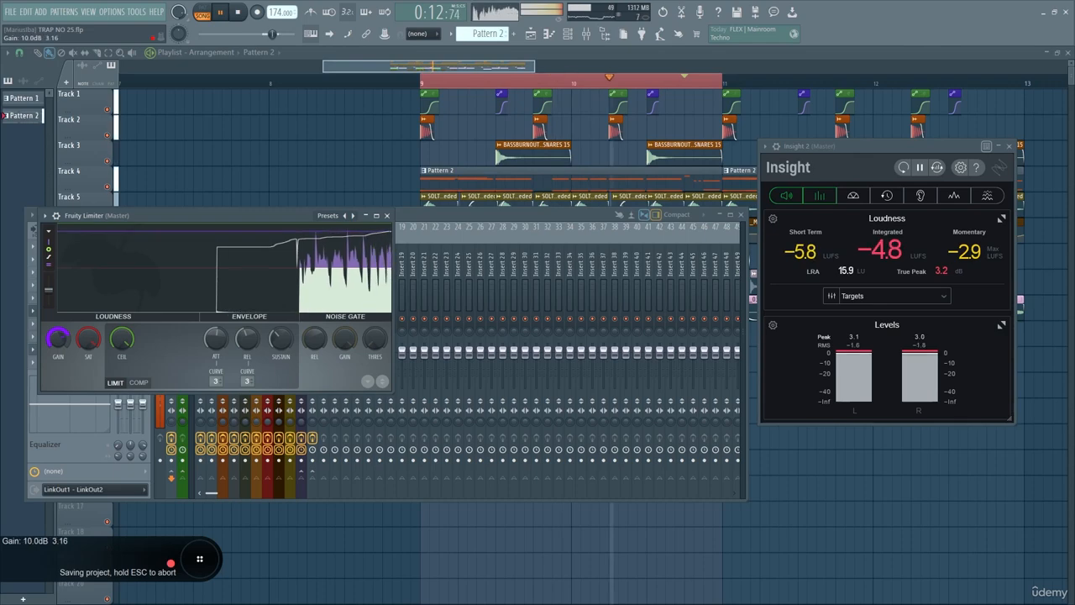
{"action": "left_click", "coordinate": [404, 230]}
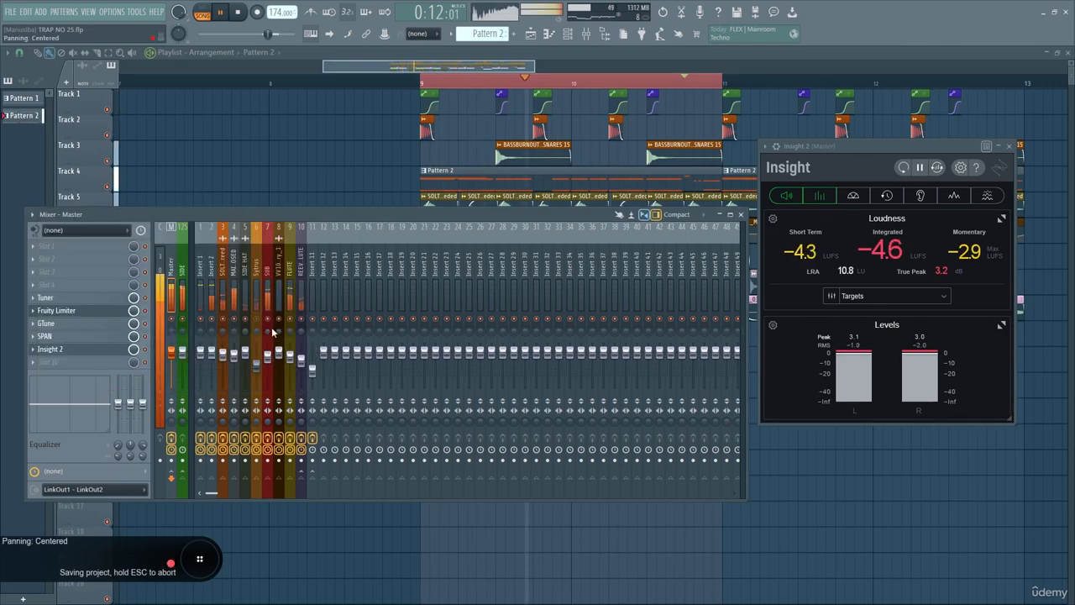
{"action": "left_click_drag", "start_coordinate": [268, 356], "coordinate": [269, 362]}
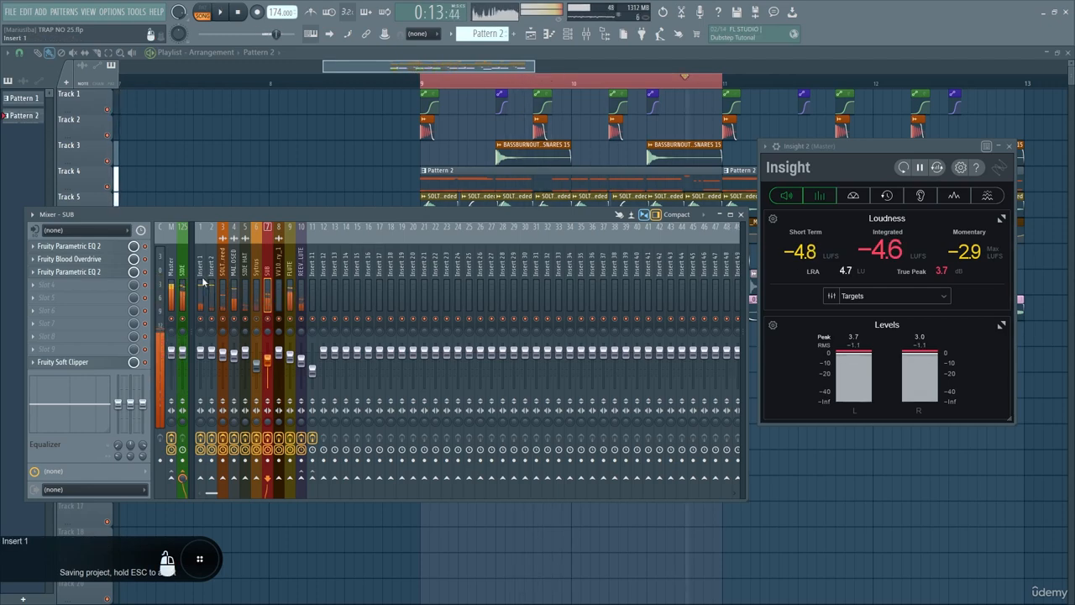
Set band 2 of Insert 1's Fruity Parametric EQ 2 to about -6.9 dB at 46 Hz with 69% width.
{"action": "left_click", "coordinate": [85, 249]}
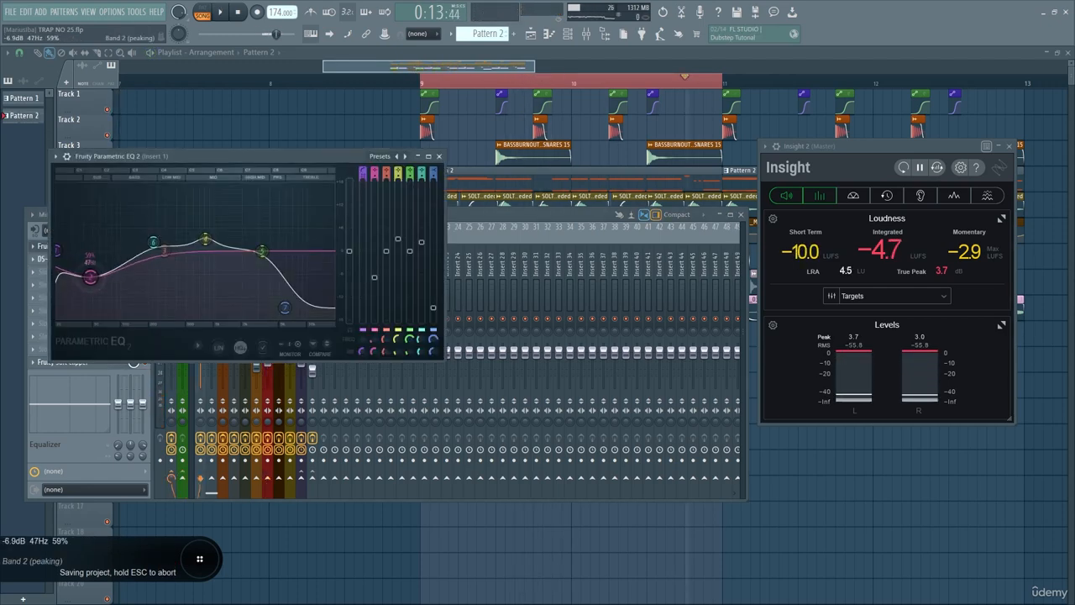
{"action": "key", "text": "space"}
{"action": "left_click_drag", "start_coordinate": [90, 277], "coordinate": [90, 278]}
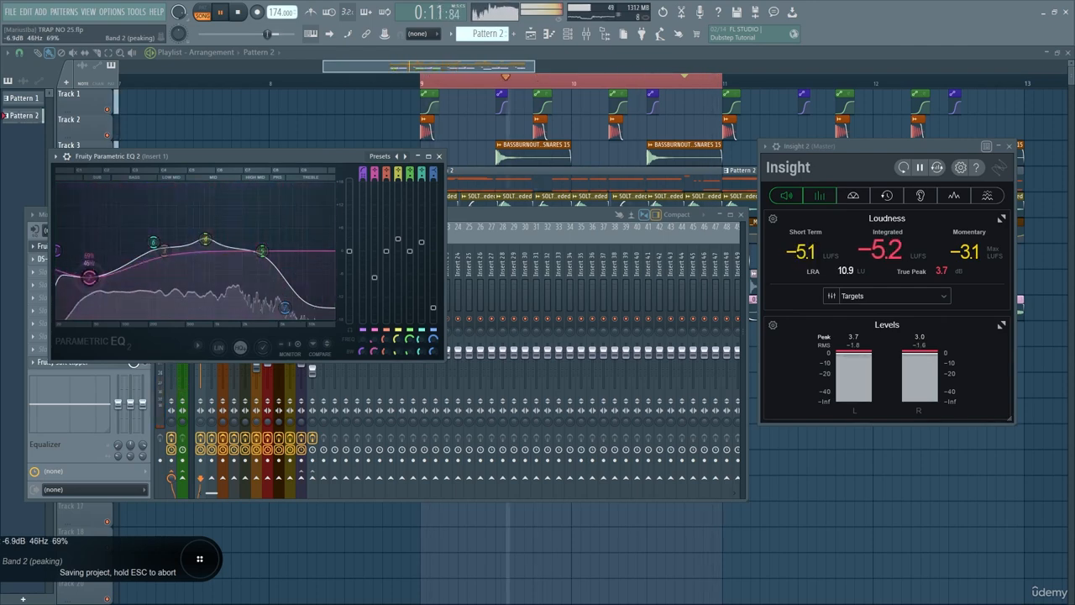
Bring the mixer forward and rebalance the SUB channel's volume to a slightly lower level.
{"action": "left_click", "coordinate": [461, 215]}
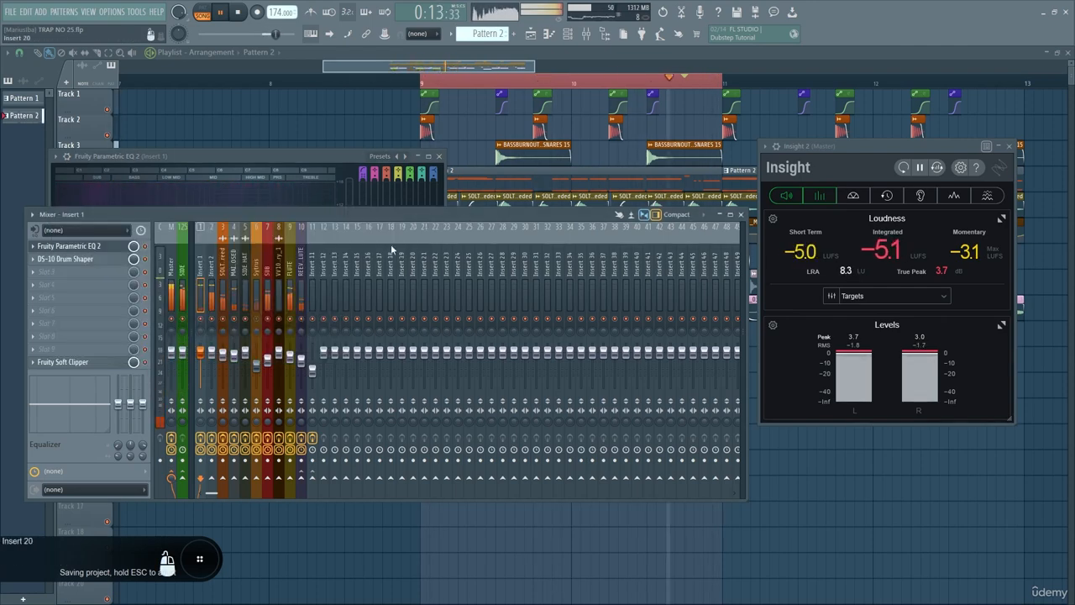
{"action": "left_click", "coordinate": [266, 366]}
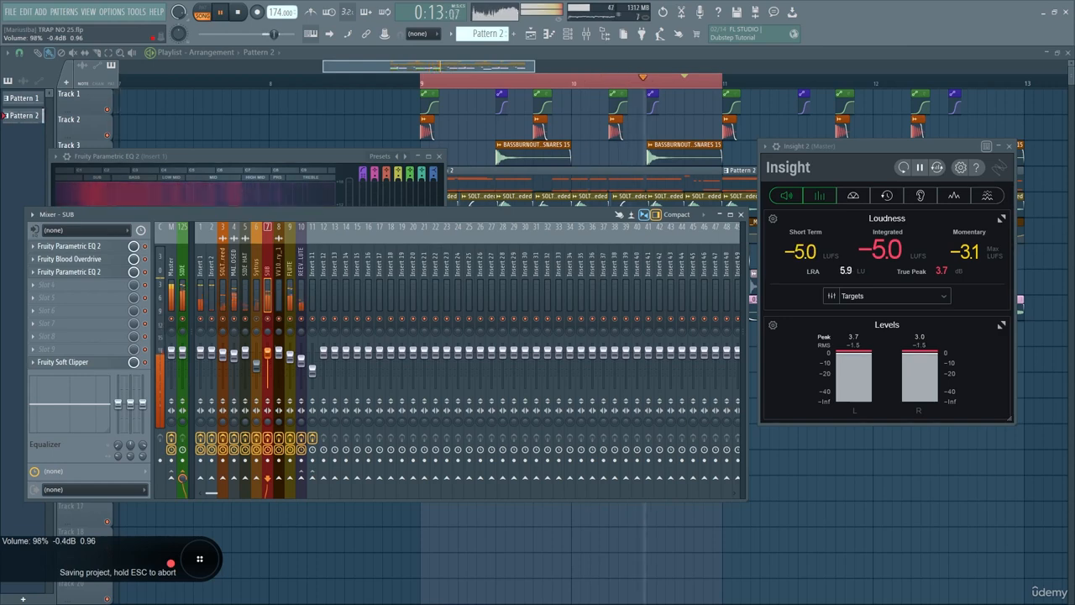
{"action": "left_click_drag", "start_coordinate": [268, 358], "coordinate": [267, 363]}
Raise the master Fruity Limiter's gain to about 10.7 dB.
{"action": "left_click", "coordinate": [171, 270]}
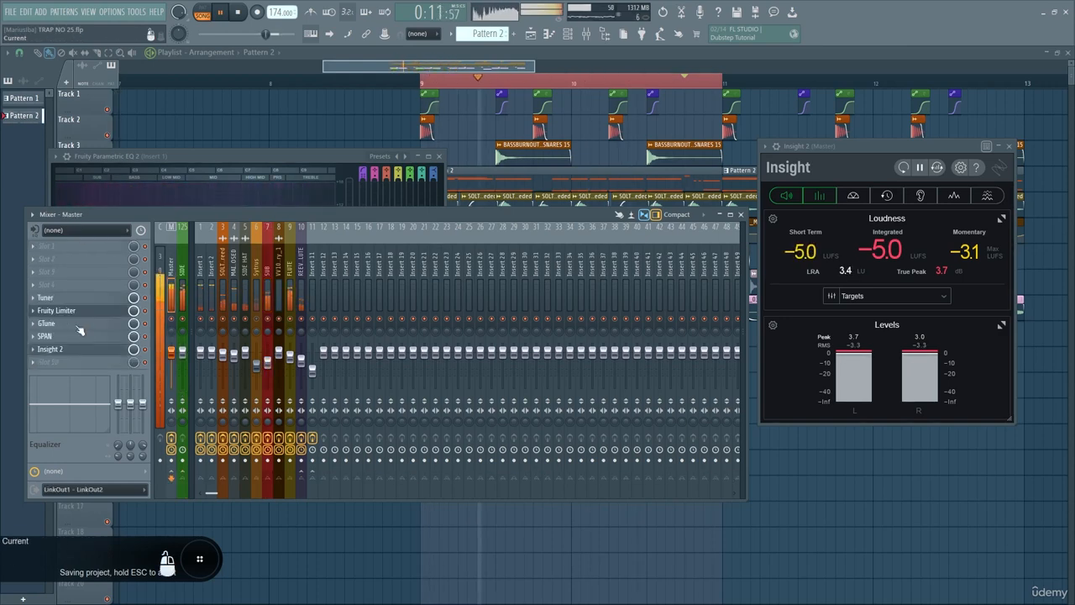
{"action": "left_click", "coordinate": [69, 311]}
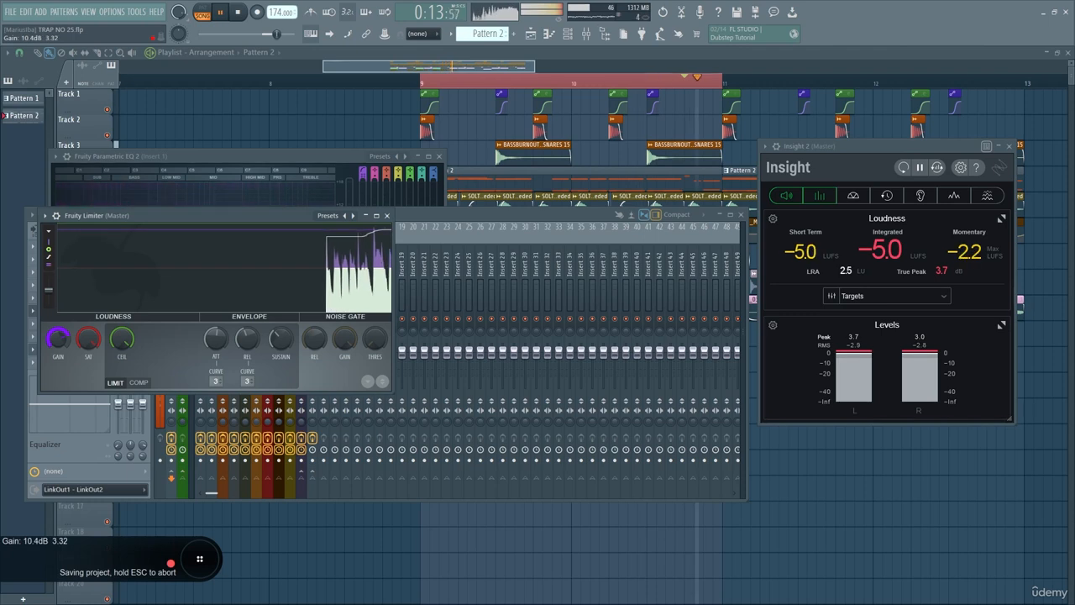
{"action": "mouse_move", "coordinate": [58, 338]}
{"action": "left_mouse_down"}
{"action": "mouse_move", "coordinate": [58, 325]}
{"action": "mouse_move", "coordinate": [58, 334]}
{"action": "left_mouse_up"}
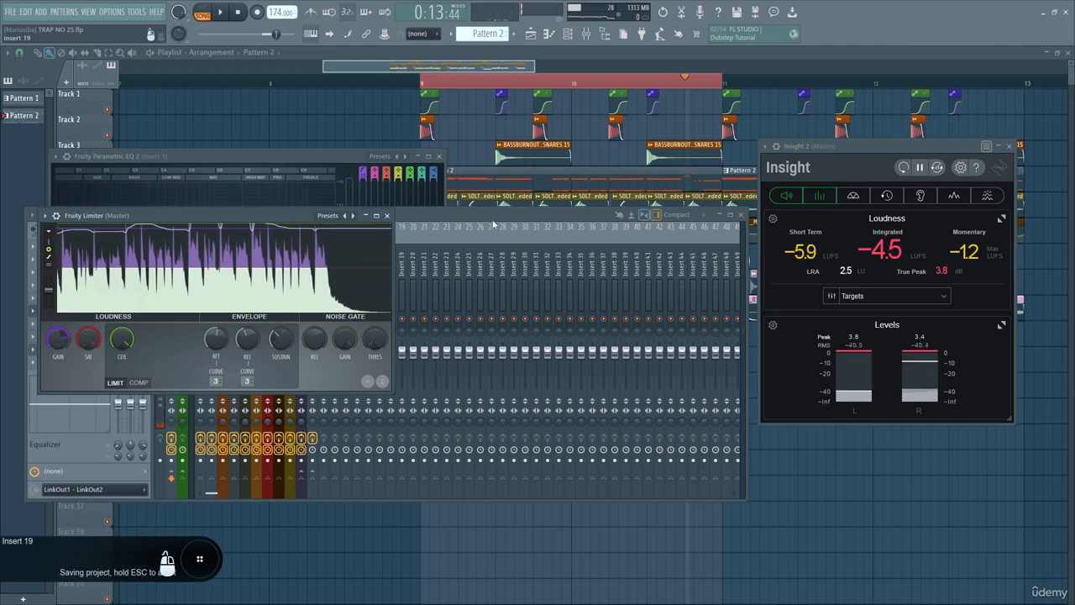
Review the flute channel's Fruity Parametric EQ 2 curve and close it again.
{"action": "left_click", "coordinate": [276, 298]}
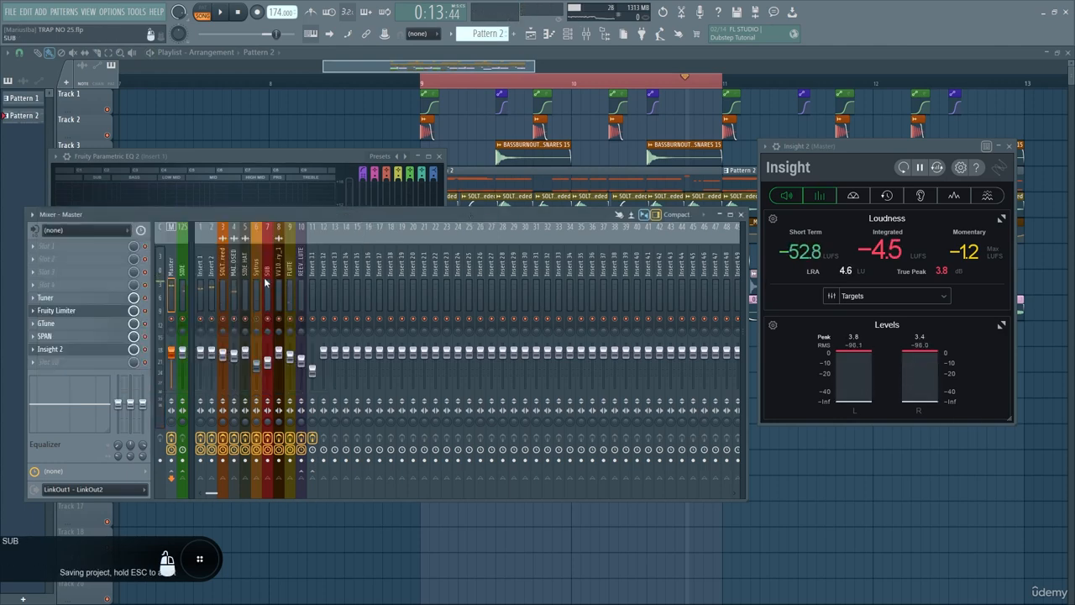
{"action": "left_click", "coordinate": [290, 283]}
{"action": "left_click", "coordinate": [98, 298]}
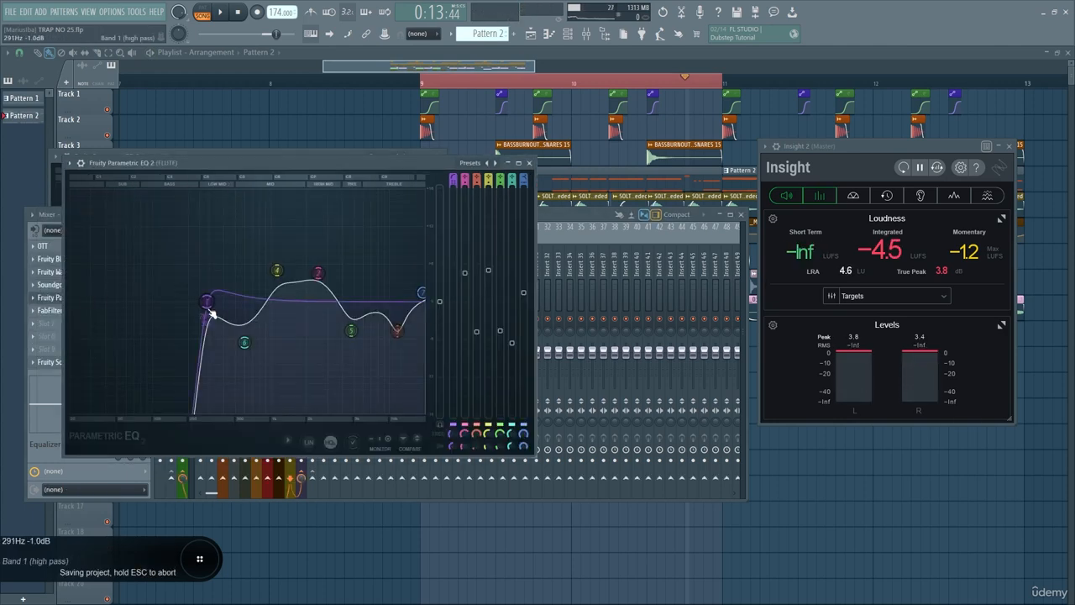
{"action": "left_click", "coordinate": [530, 163]}
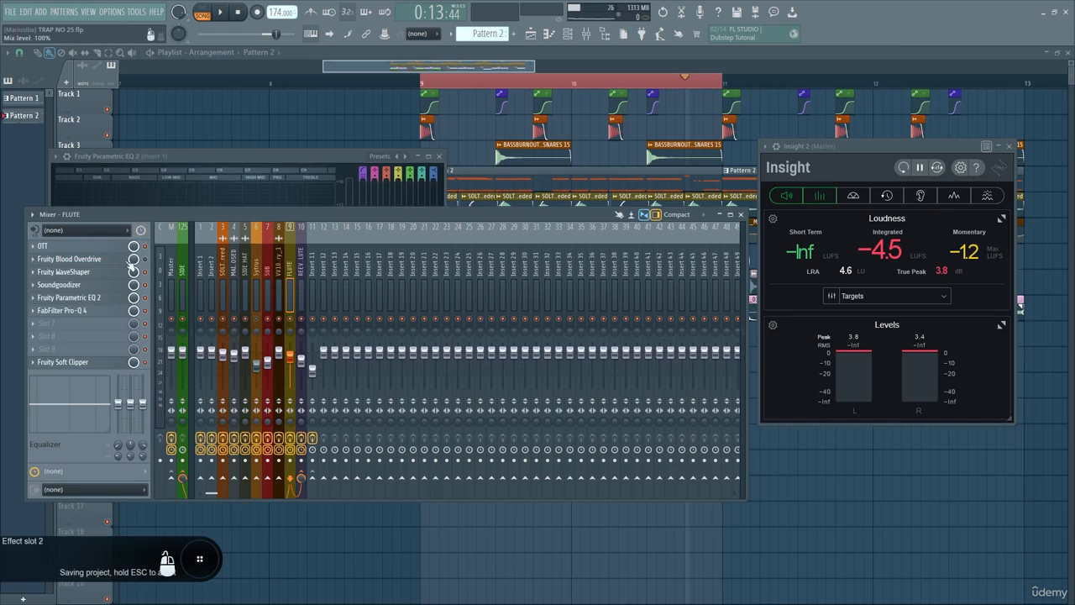
Check the master Fruity Limiter's gain with the loop playing and close the limiter.
{"action": "left_click", "coordinate": [172, 273]}
{"action": "left_click", "coordinate": [101, 311]}
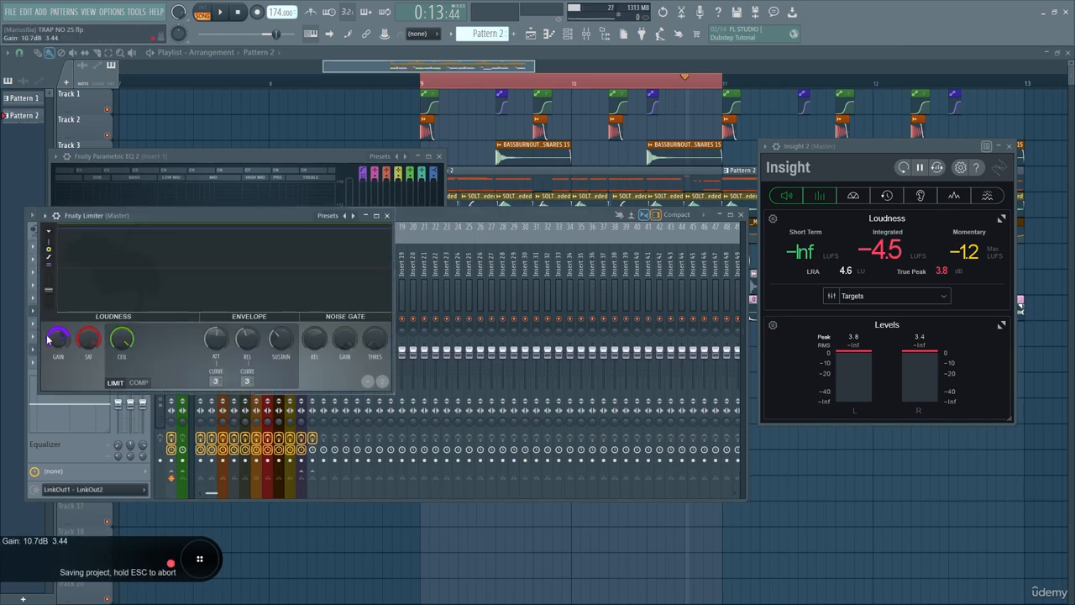
{"action": "key", "text": "space"}
{"action": "left_click", "coordinate": [387, 216]}
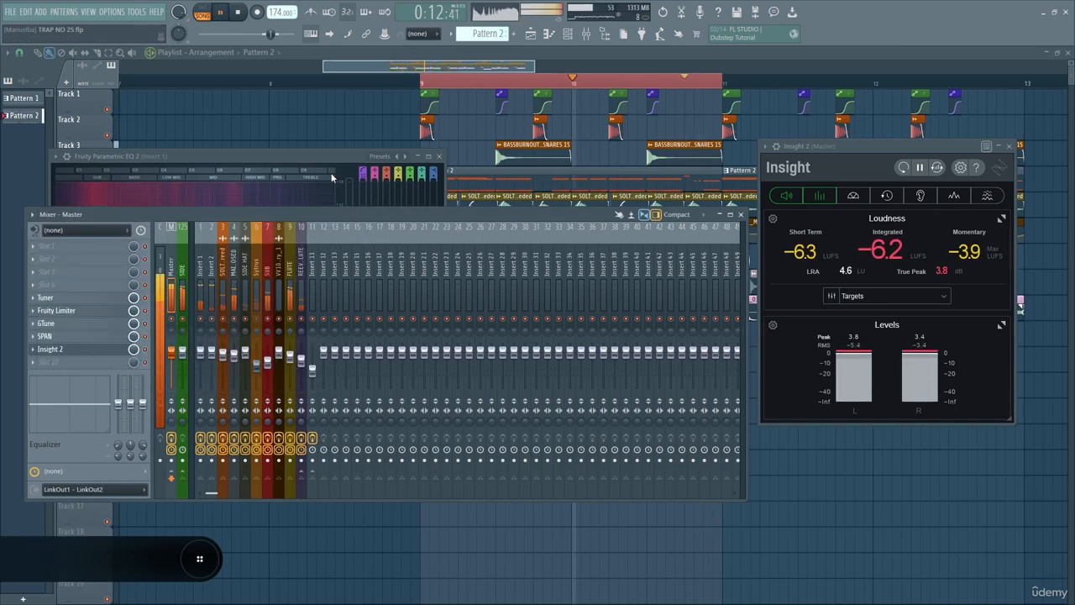
Retune band 2 of Insert 1's EQ to about -5.7 dB at 43 Hz and move its window off the effects list.
{"action": "left_click", "coordinate": [332, 177]}
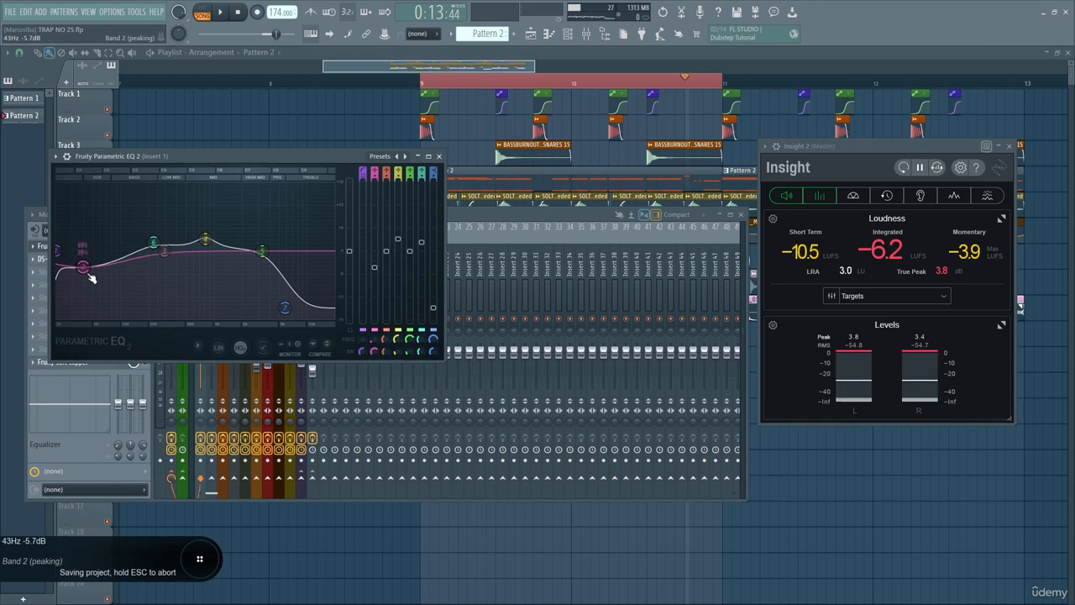
{"action": "left_click_drag", "start_coordinate": [196, 160], "coordinate": [457, 114]}
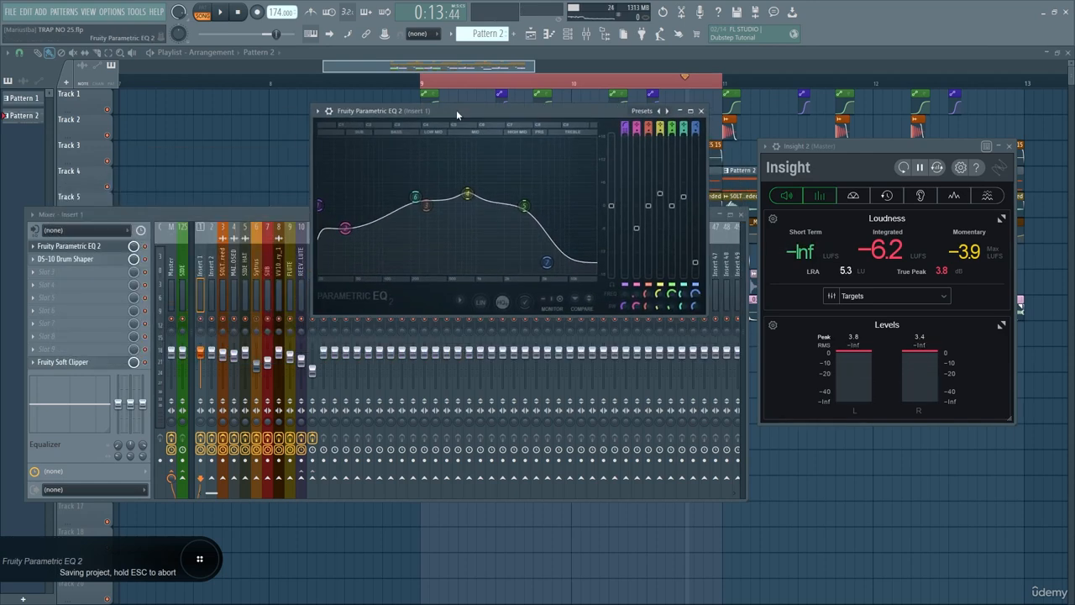
Check the master Fruity Limiter's gain, move its window aside and return to Insert 1's Fruity Parametric EQ 2.
{"action": "left_click", "coordinate": [268, 273]}
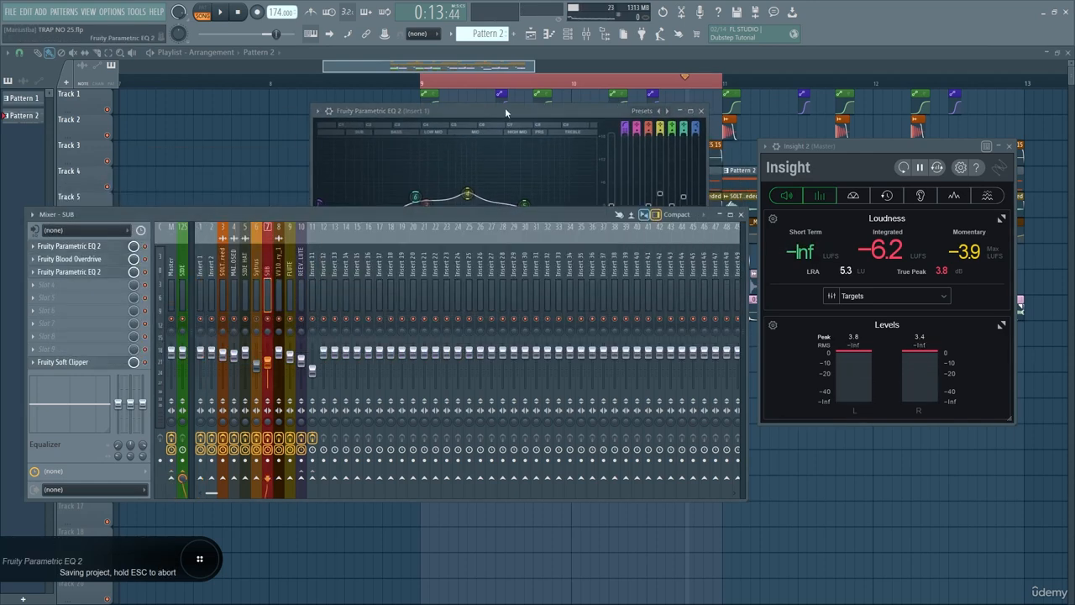
{"action": "left_click", "coordinate": [506, 113]}
{"action": "left_click", "coordinate": [171, 270]}
{"action": "left_click", "coordinate": [70, 311]}
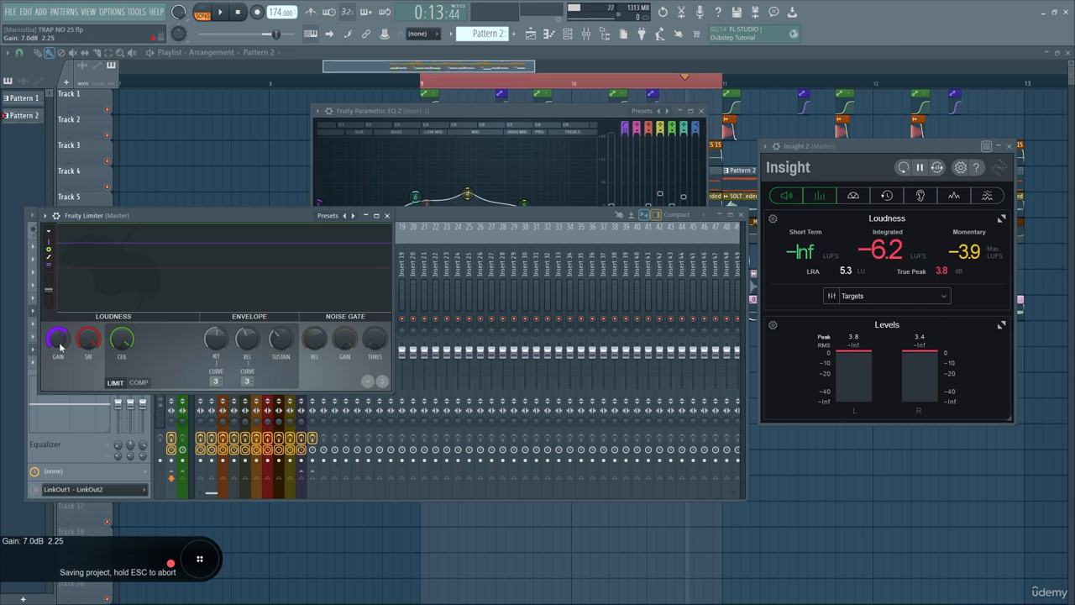
{"action": "left_click_drag", "start_coordinate": [120, 274], "coordinate": [436, 226]}
{"action": "left_click", "coordinate": [473, 115]}
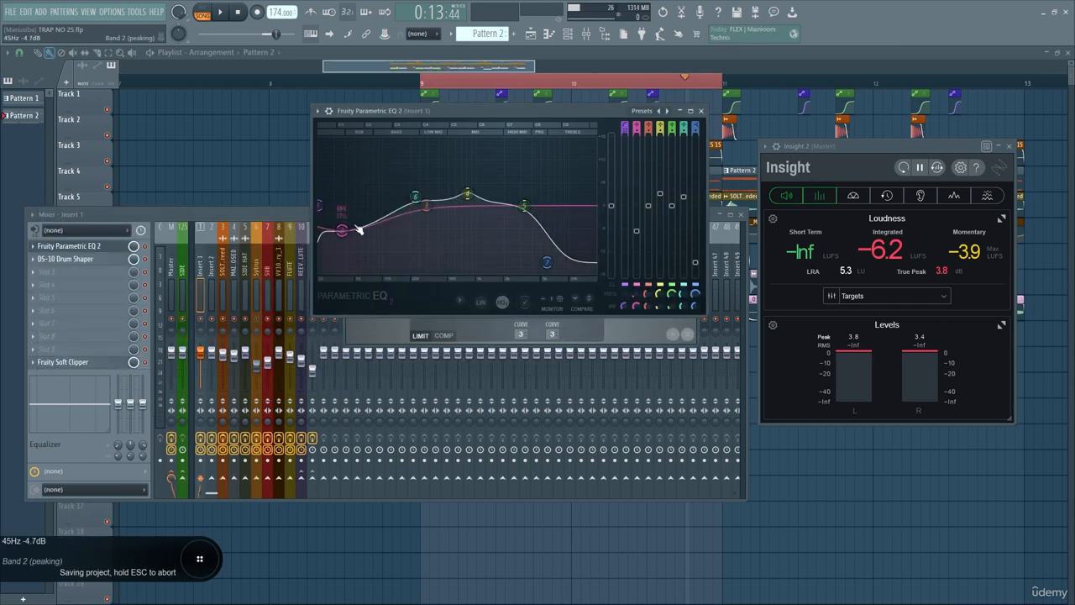
Compare boosted and cut settings of band 2 in Insert 1's EQ during playback, settling on a moderate cut near 42 Hz.
{"action": "key", "text": "space"}
{"action": "key", "text": "space"}
{"action": "left_click_drag", "start_coordinate": [342, 230], "coordinate": [344, 227]}
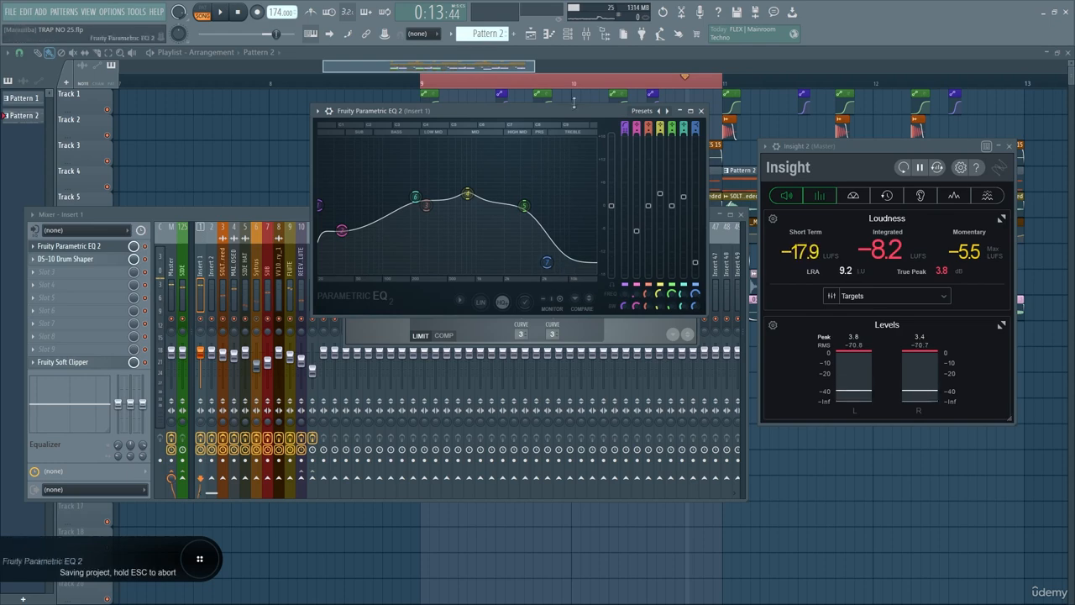
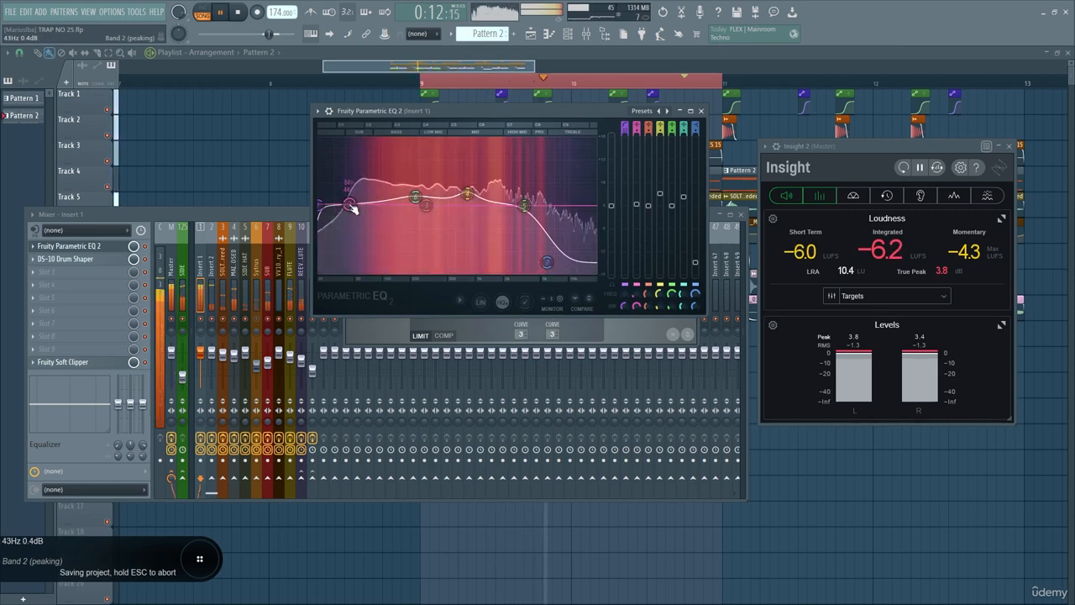
{"action": "left_click_drag", "start_coordinate": [353, 208], "coordinate": [351, 209]}
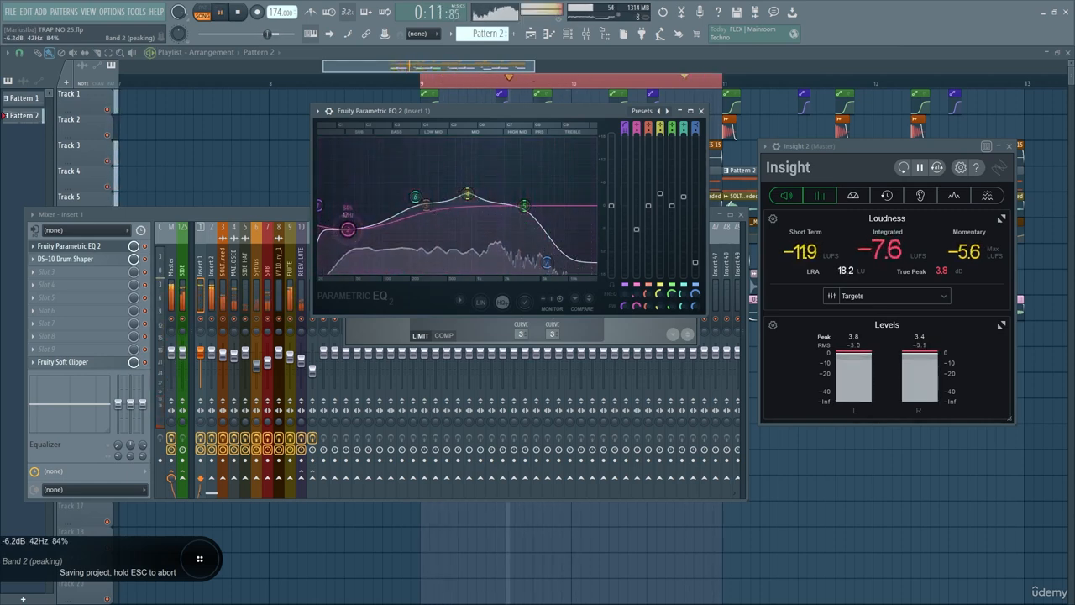
{"action": "left_click_drag", "start_coordinate": [349, 230], "coordinate": [349, 224]}
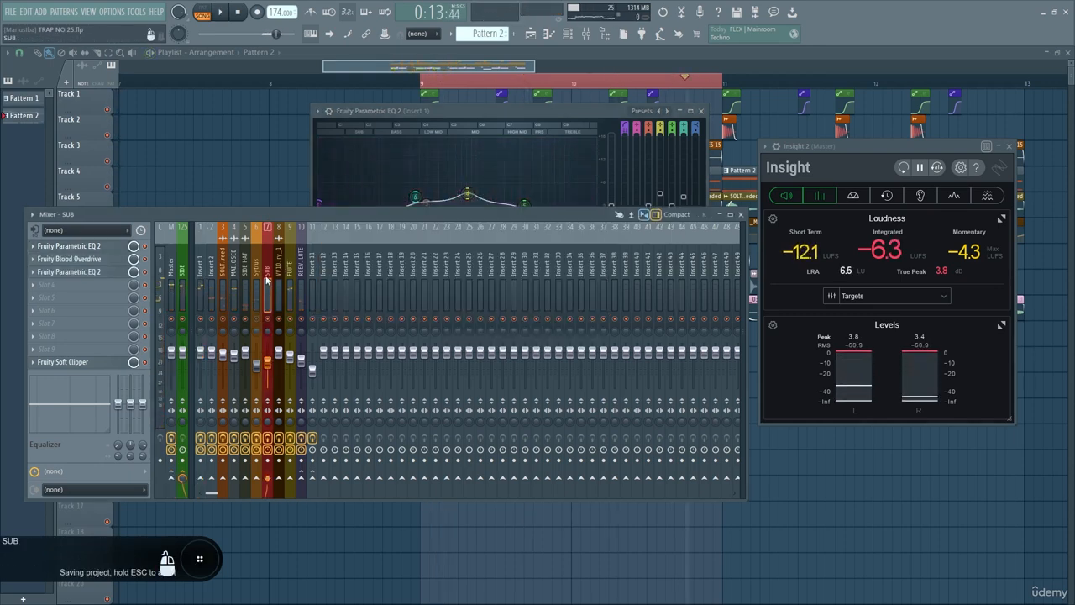
Rebalance the SUB fader with the loop playing, checking the low end in SPAN on the master.
{"action": "key", "text": "space"}
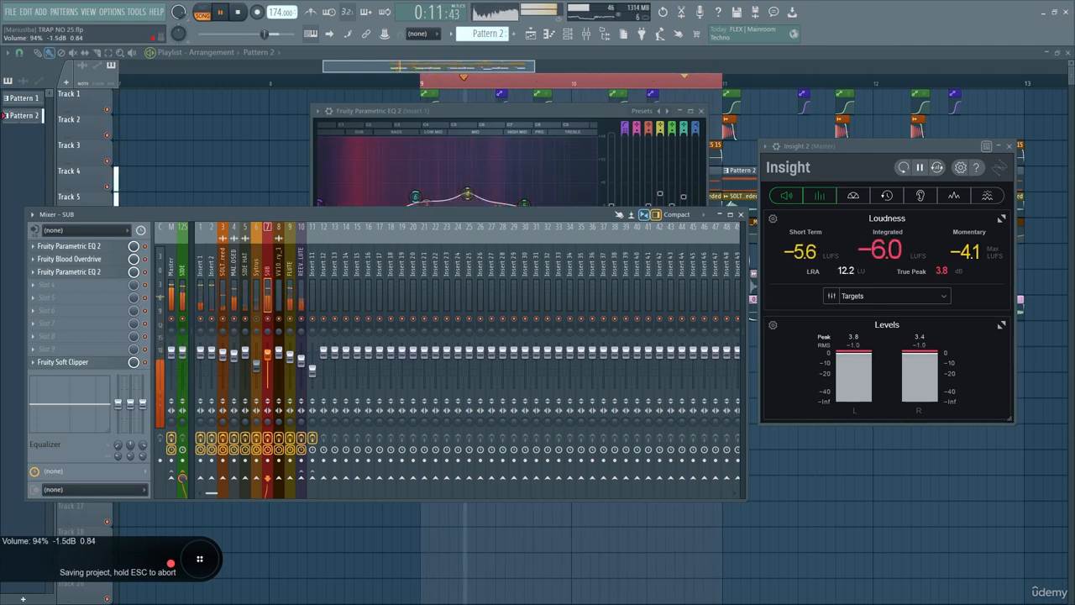
{"action": "left_click_drag", "start_coordinate": [268, 356], "coordinate": [268, 360]}
{"action": "key", "text": "space"}
{"action": "left_click", "coordinate": [167, 283]}
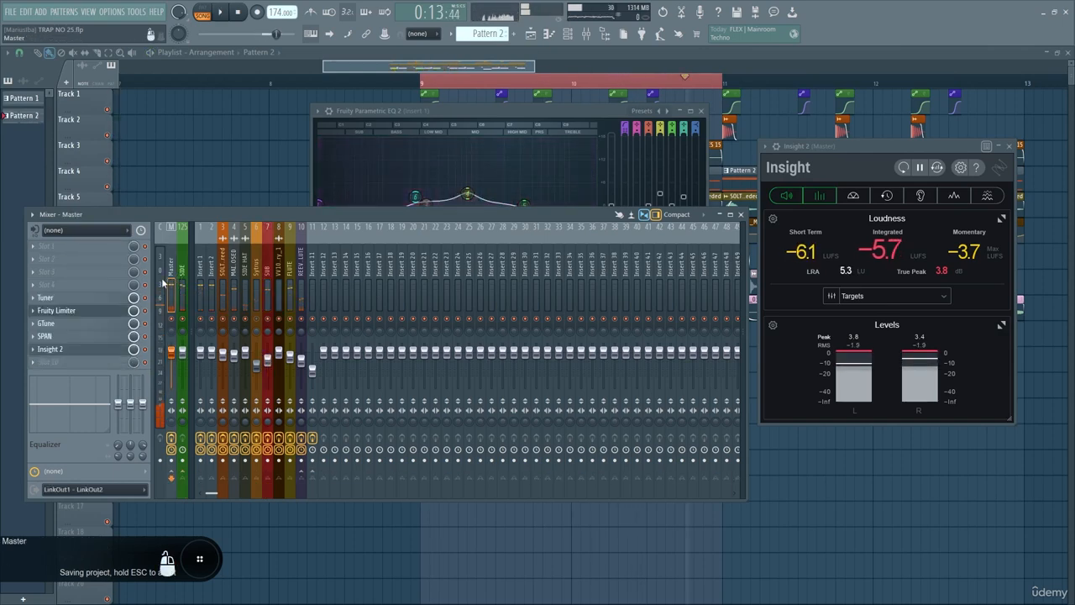
{"action": "left_click", "coordinate": [52, 336]}
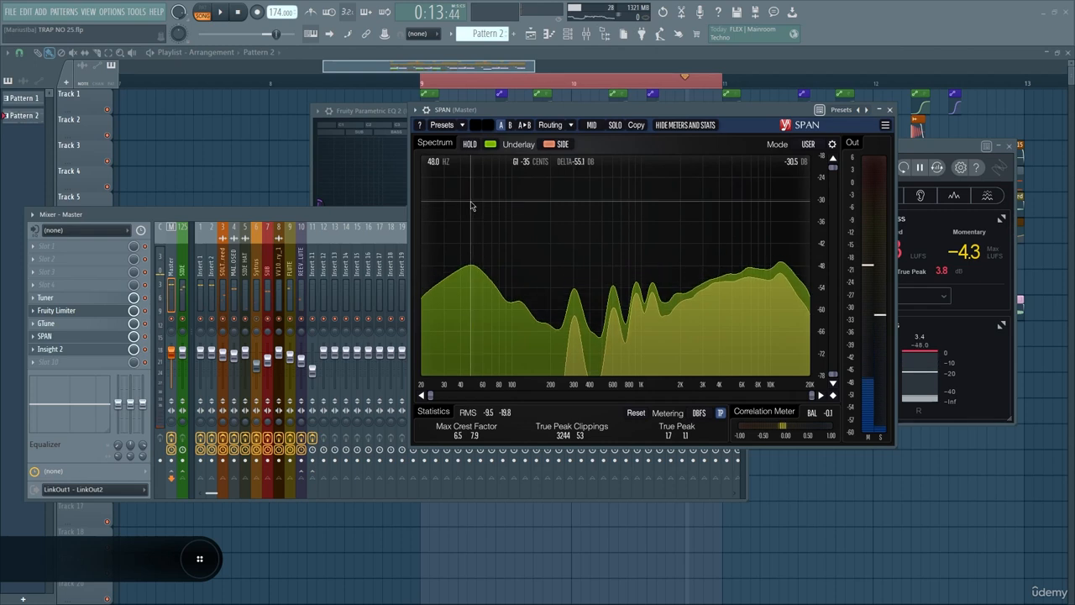
{"action": "key", "text": "space"}
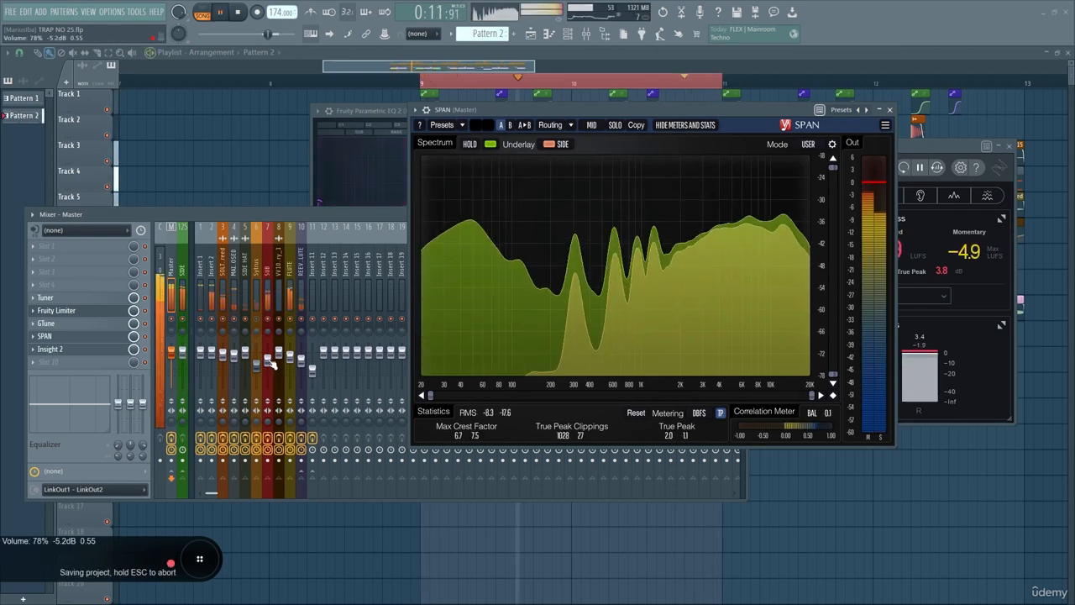
{"action": "left_click", "coordinate": [267, 290]}
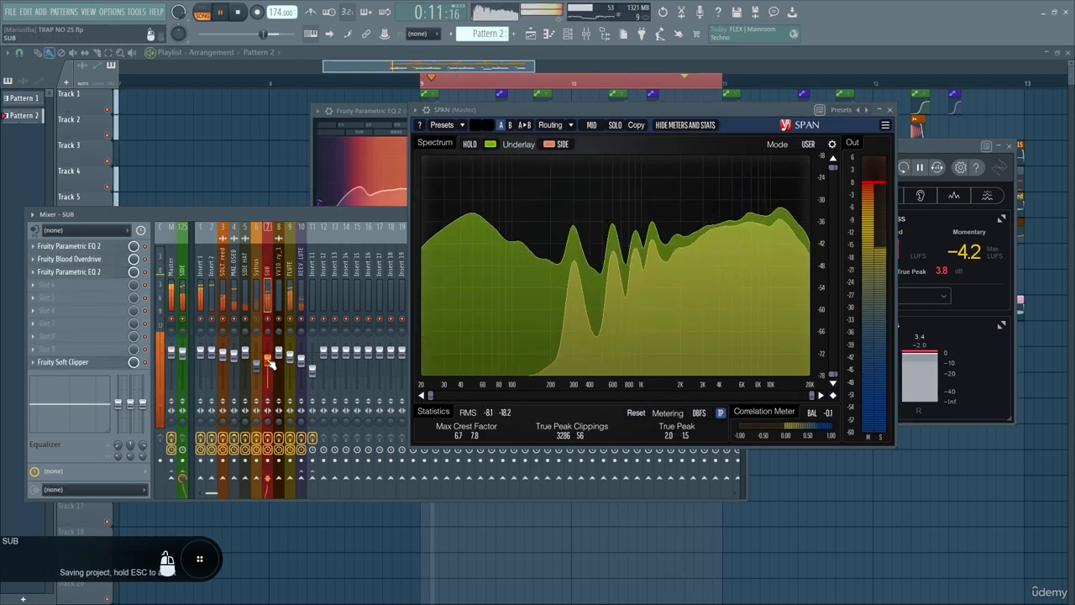
{"action": "left_click_drag", "start_coordinate": [270, 361], "coordinate": [270, 355]}
{"action": "key", "text": "space"}
Save the project, close the open plugin and mixer windows, and bring up the playlist.
{"action": "key", "text": "F12"}
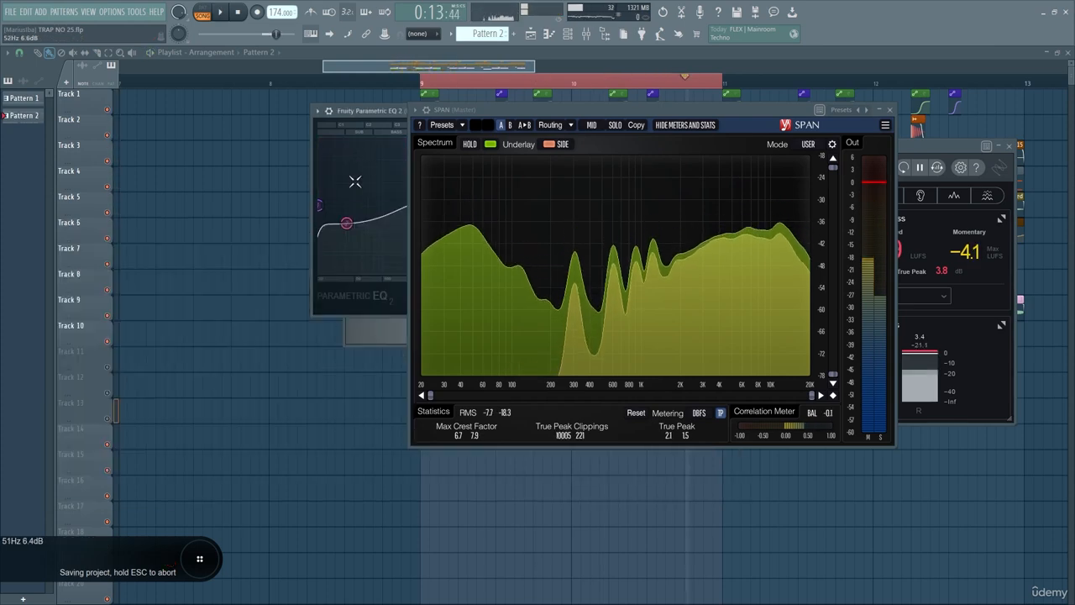
{"action": "key", "text": "ctrl+s"}
{"action": "left_click", "coordinate": [890, 109]}
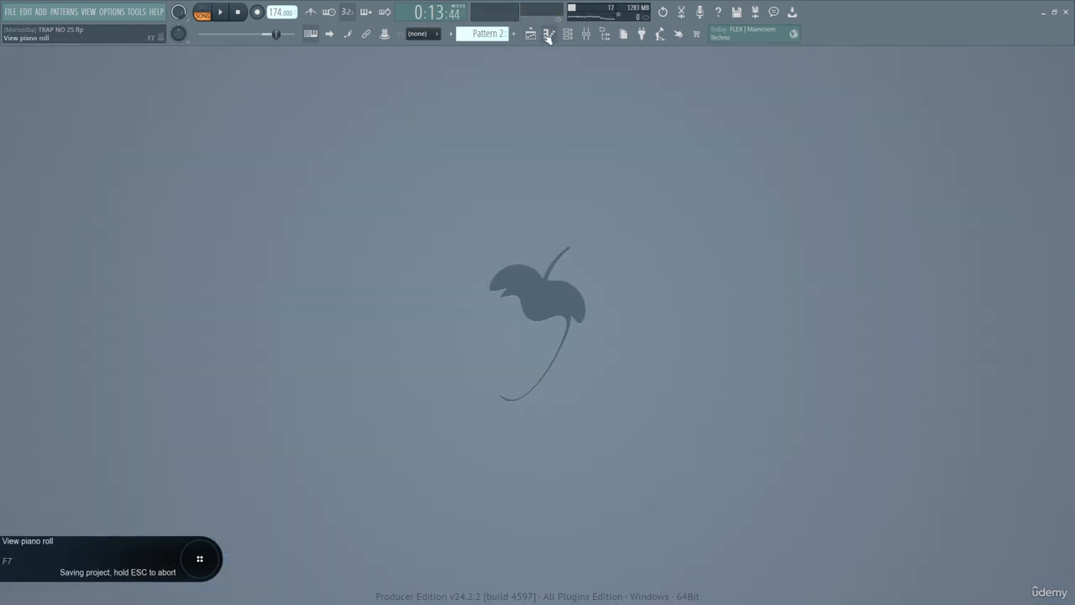
{"action": "left_click", "coordinate": [531, 34]}
Load a Fruity Limiter into the fourth effect slot of the Track 11 vocal's mixer channel and show its compressor settings.
{"action": "scroll", "coordinate": [187, 260], "scroll_direction": "down", "scroll_amount": 4}
{"action": "scroll", "coordinate": [161, 255], "scroll_direction": "up", "scroll_amount": 2}
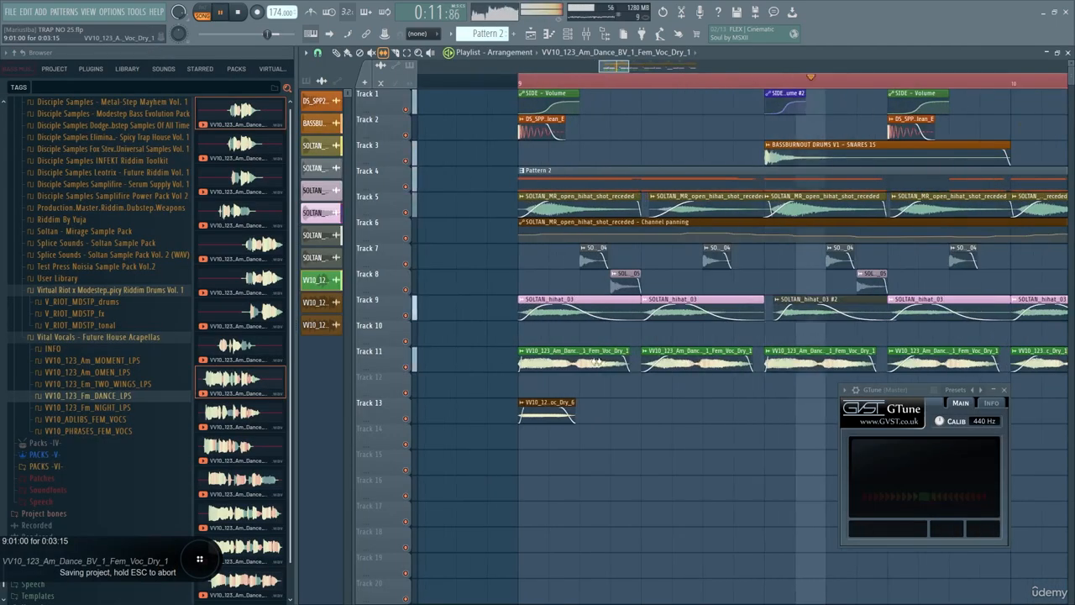
{"action": "scroll", "coordinate": [546, 357], "scroll_direction": "up", "scroll_amount": 2}
{"action": "double_click", "coordinate": [566, 368]}
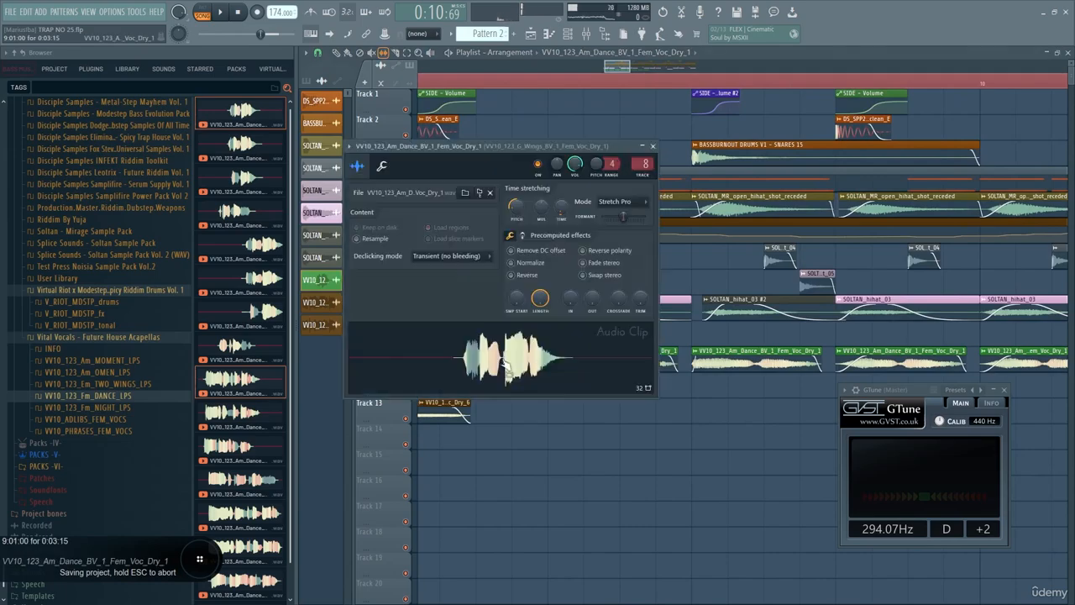
{"action": "key", "text": "F9"}
{"action": "left_click", "coordinate": [358, 291]}
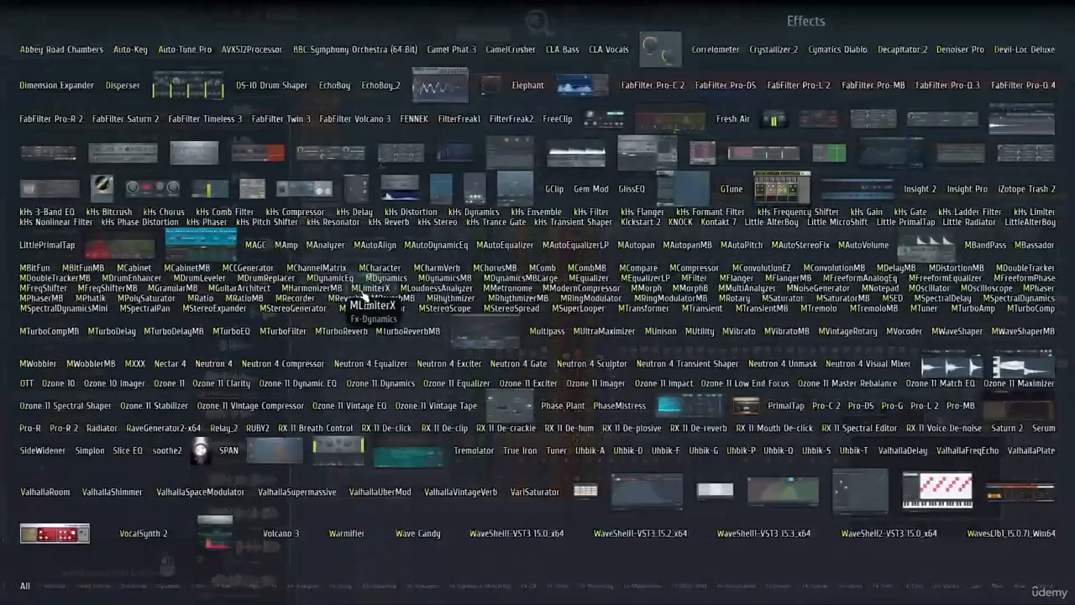
{"action": "type", "text": "limi"}
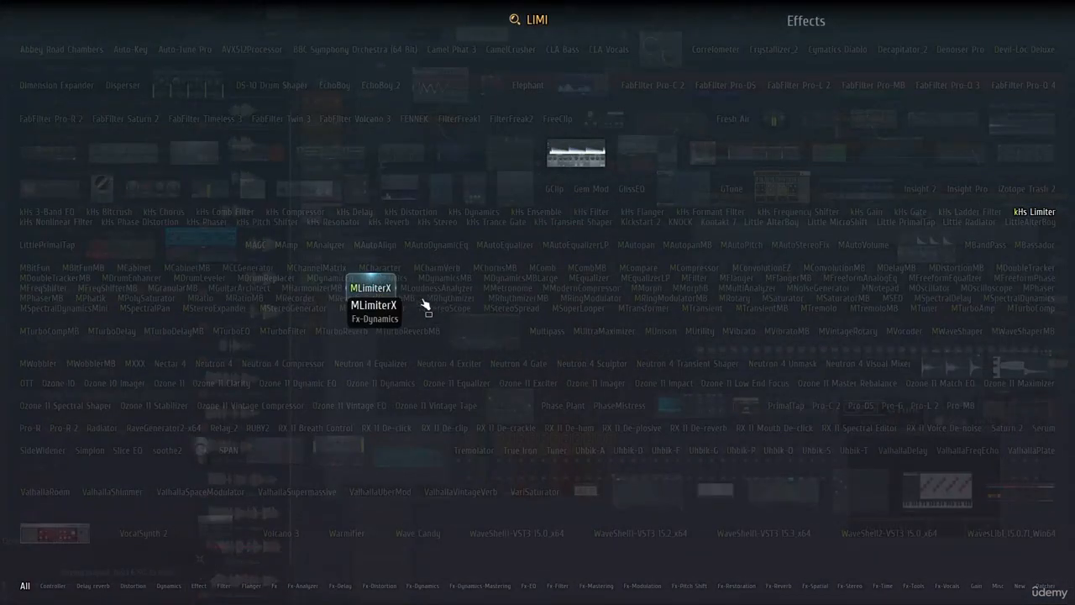
{"action": "left_click", "coordinate": [372, 304]}
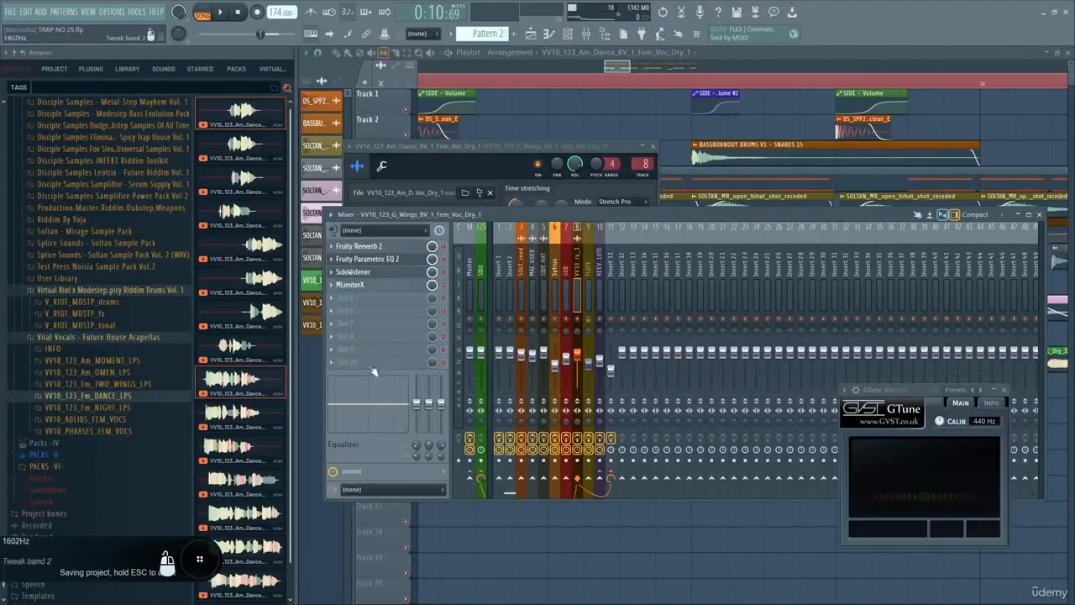
{"action": "left_click", "coordinate": [356, 284]}
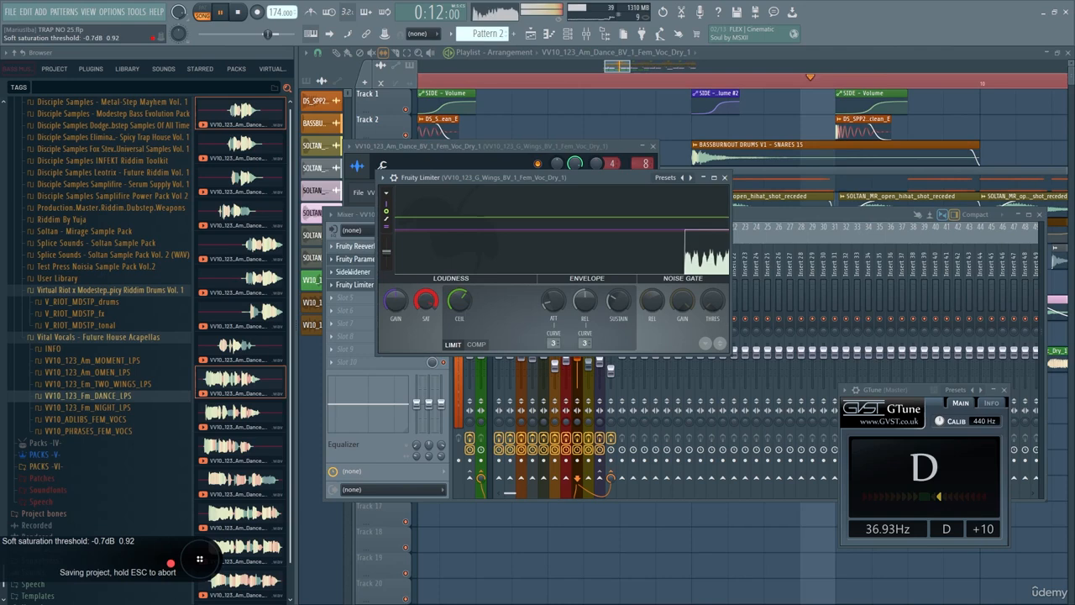
{"action": "left_click", "coordinate": [476, 344]}
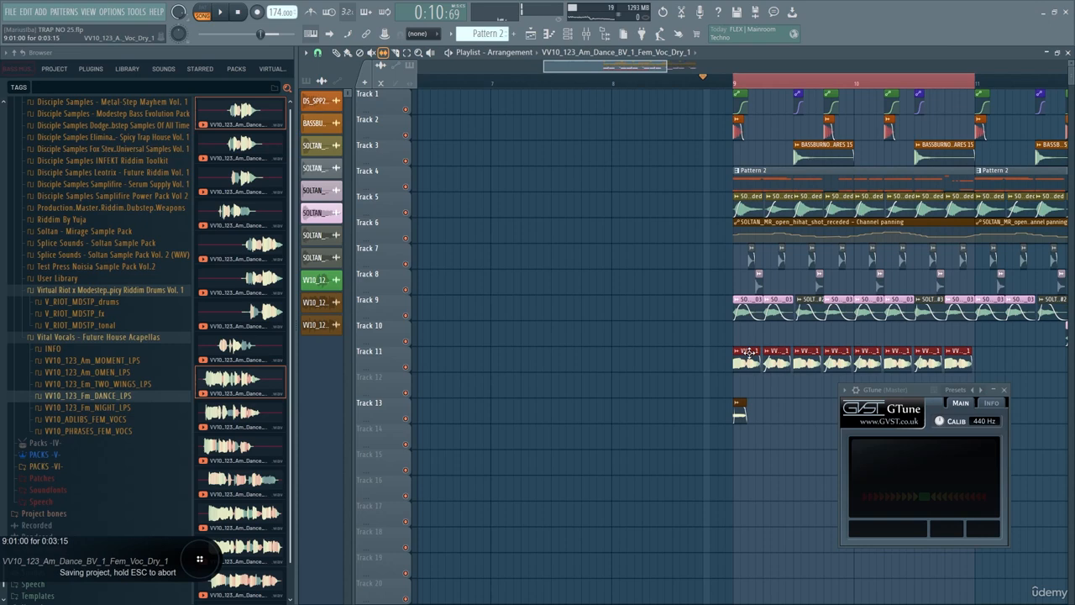
Copy the eight Track 11 vocal clips so they start at bar 7 and play through into the drop at bar 9.
{"action": "left_click_drag", "start_coordinate": [750, 353], "coordinate": [496, 349]}
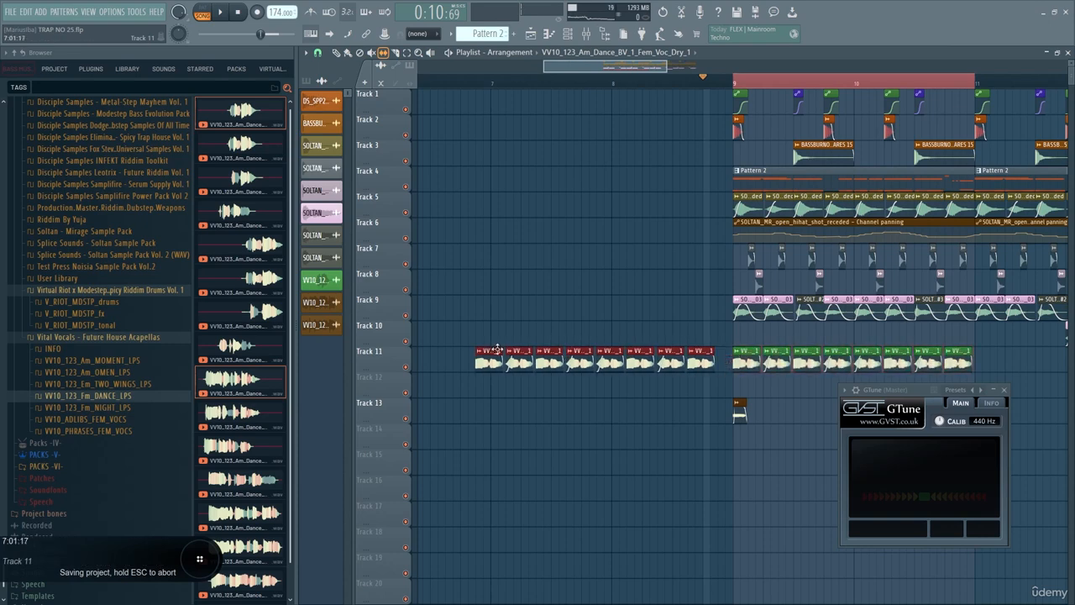
{"action": "left_click", "coordinate": [493, 83]}
{"action": "key", "text": "space"}
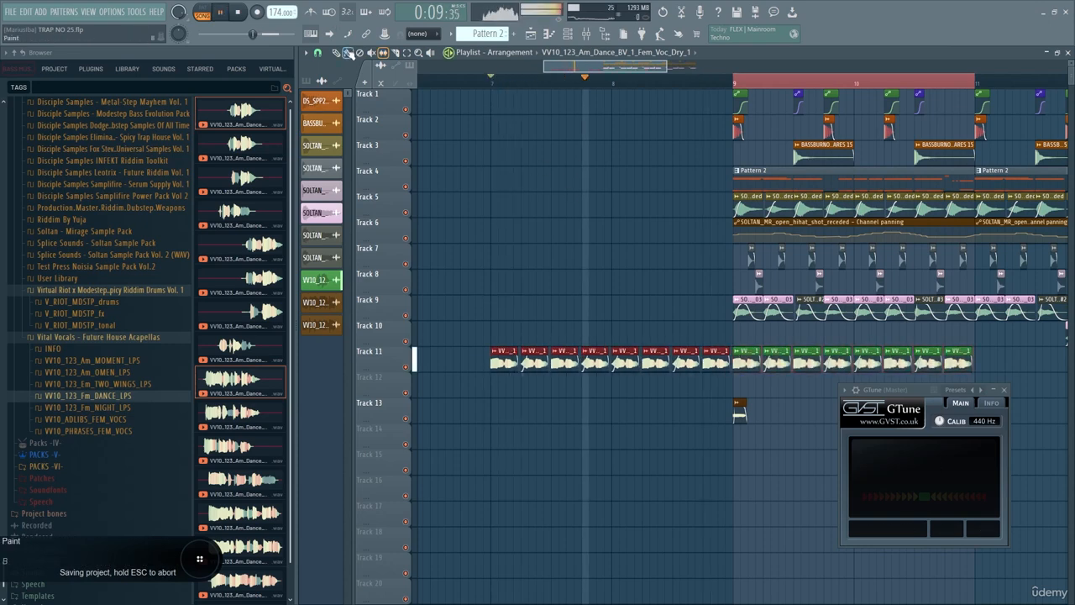
{"action": "scroll", "coordinate": [622, 287], "scroll_direction": "down", "scroll_amount": 2}
{"action": "scroll", "coordinate": [619, 288], "scroll_direction": "up", "scroll_amount": 3}
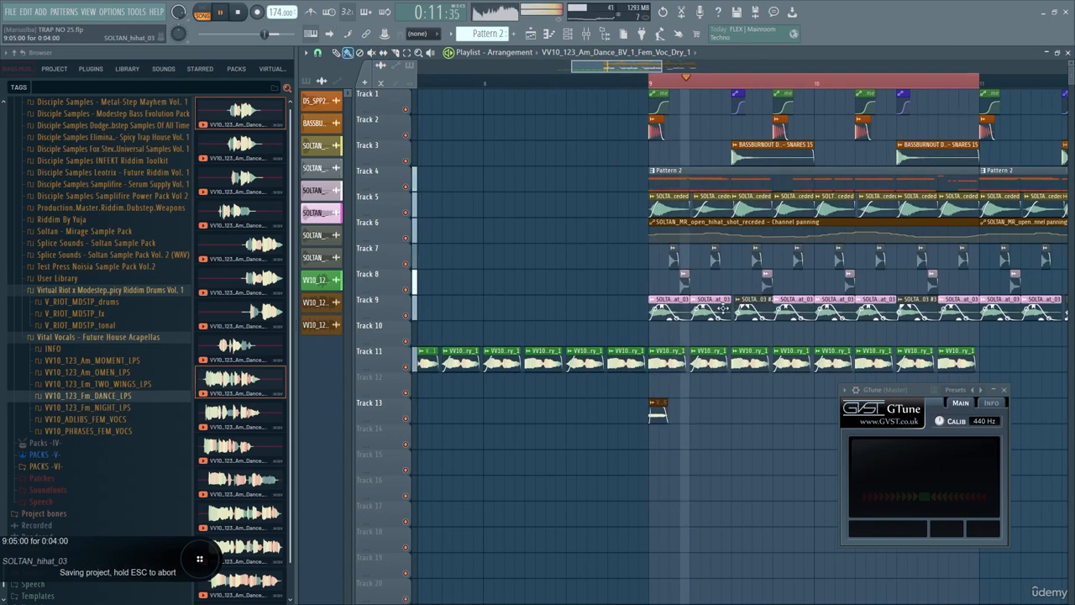
{"action": "scroll", "coordinate": [591, 314], "scroll_direction": "down", "scroll_amount": 2}
{"action": "scroll", "coordinate": [591, 316], "scroll_direction": "up", "scroll_amount": 3}
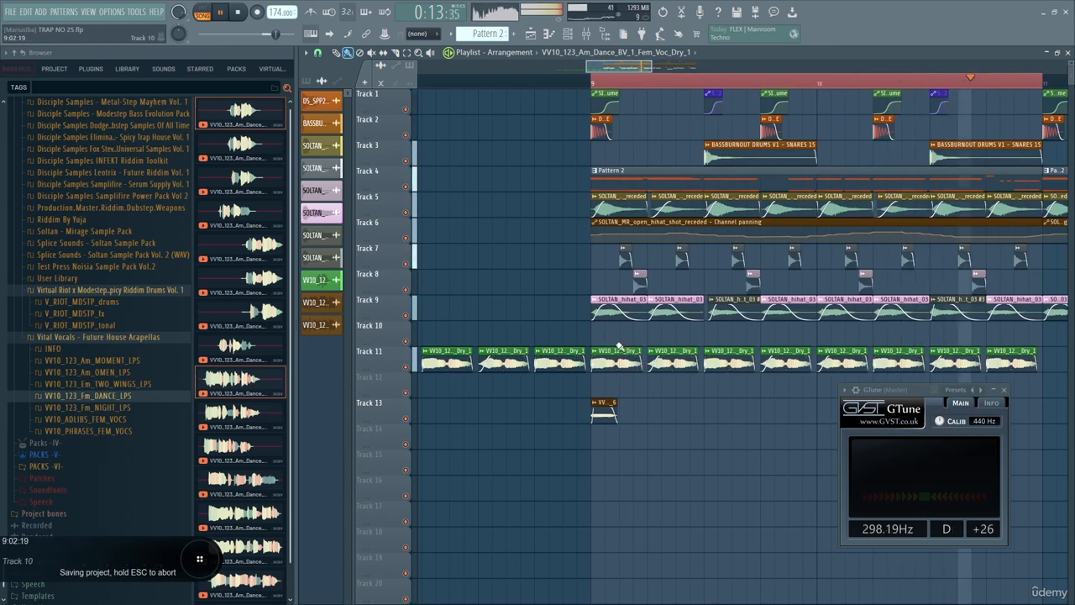
{"action": "left_click", "coordinate": [550, 35]}
{"action": "left_click", "coordinate": [569, 35]}
{"action": "left_click", "coordinate": [619, 210]}
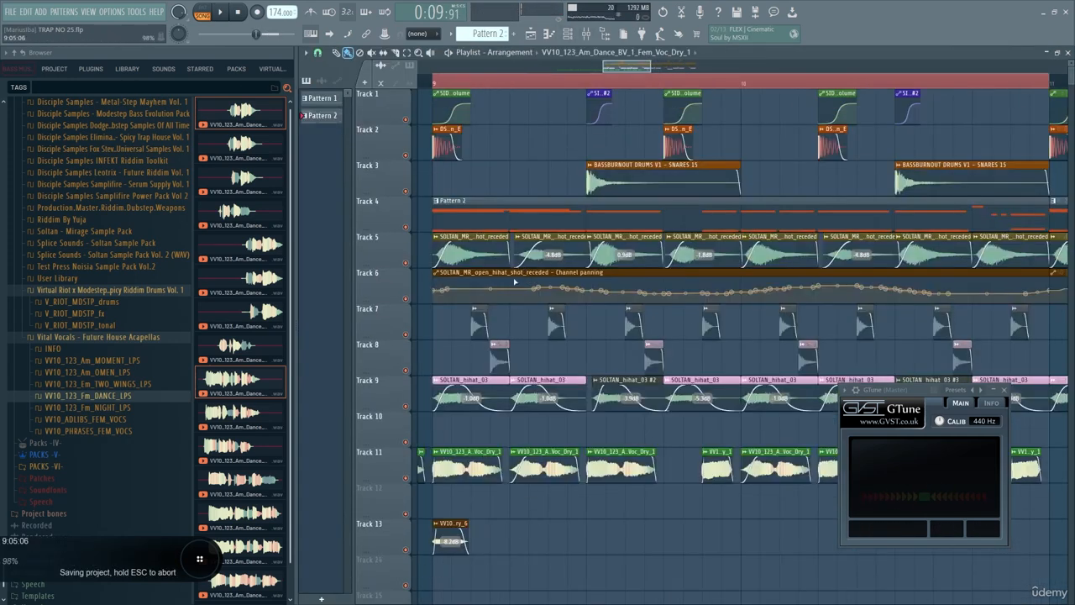
Set the SOLTAN_hihat_03 channel volume to about 41% (-15.6 dB) with the loop playing and close its settings.
{"action": "double_click", "coordinate": [448, 397]}
{"action": "key", "text": "F9"}
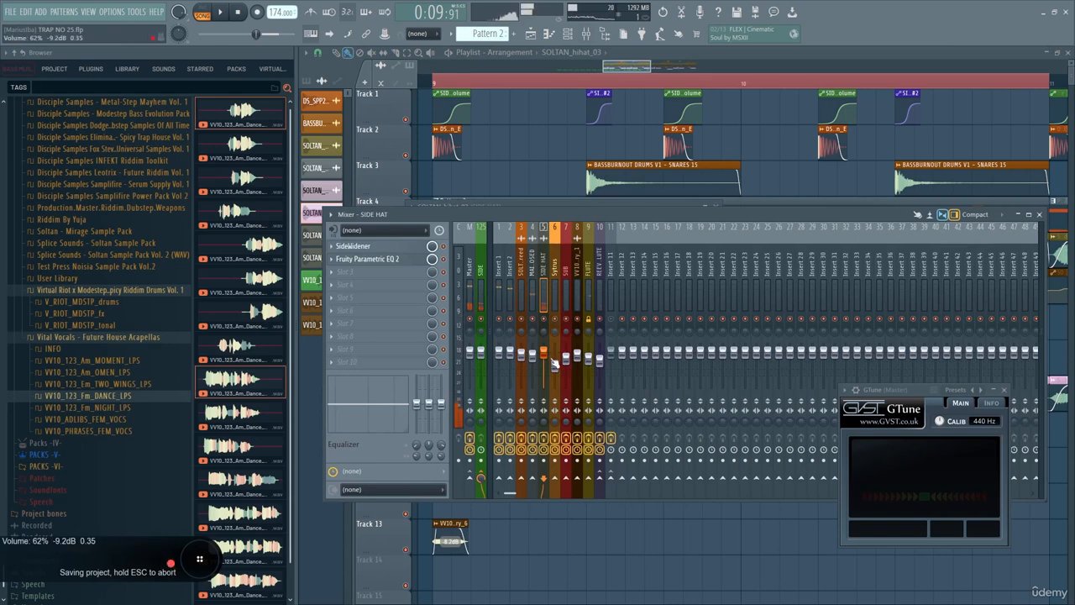
{"action": "key", "text": "F9"}
{"action": "key", "text": "space"}
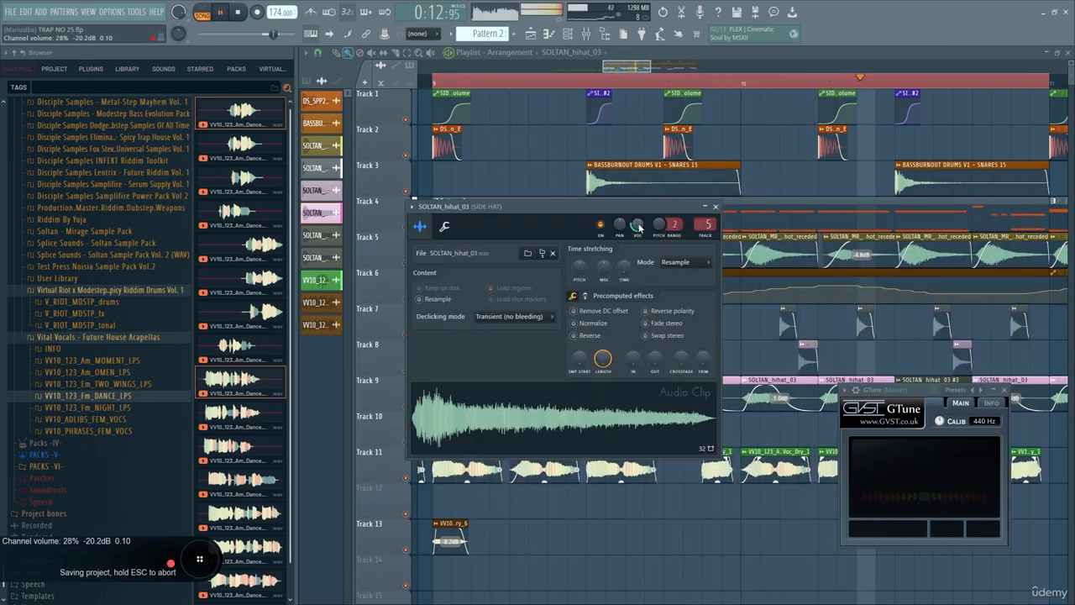
{"action": "left_click_drag", "start_coordinate": [639, 227], "coordinate": [634, 222]}
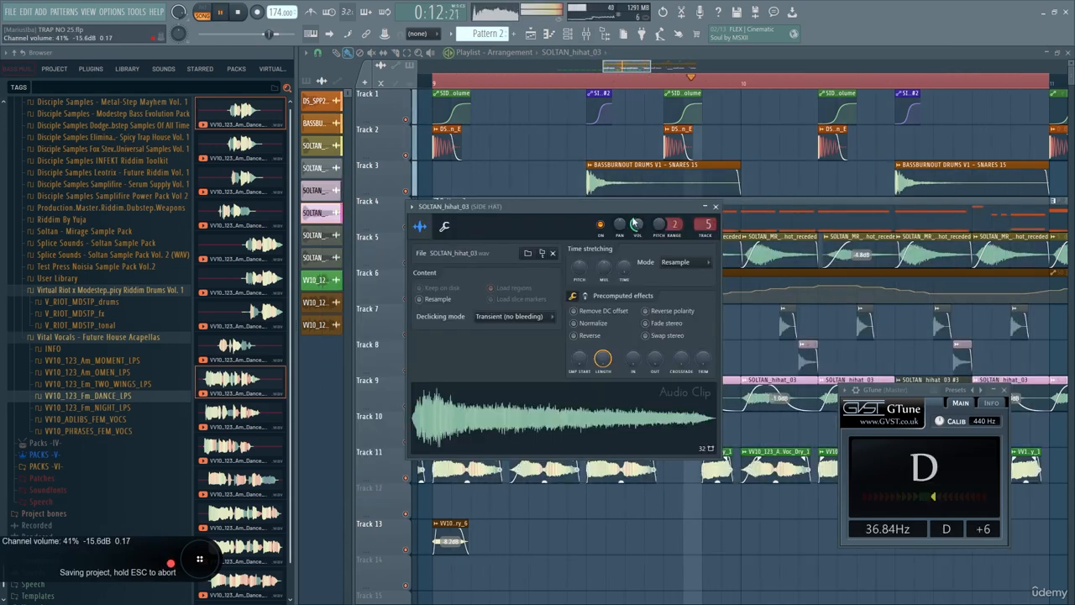
{"action": "left_click", "coordinate": [714, 206]}
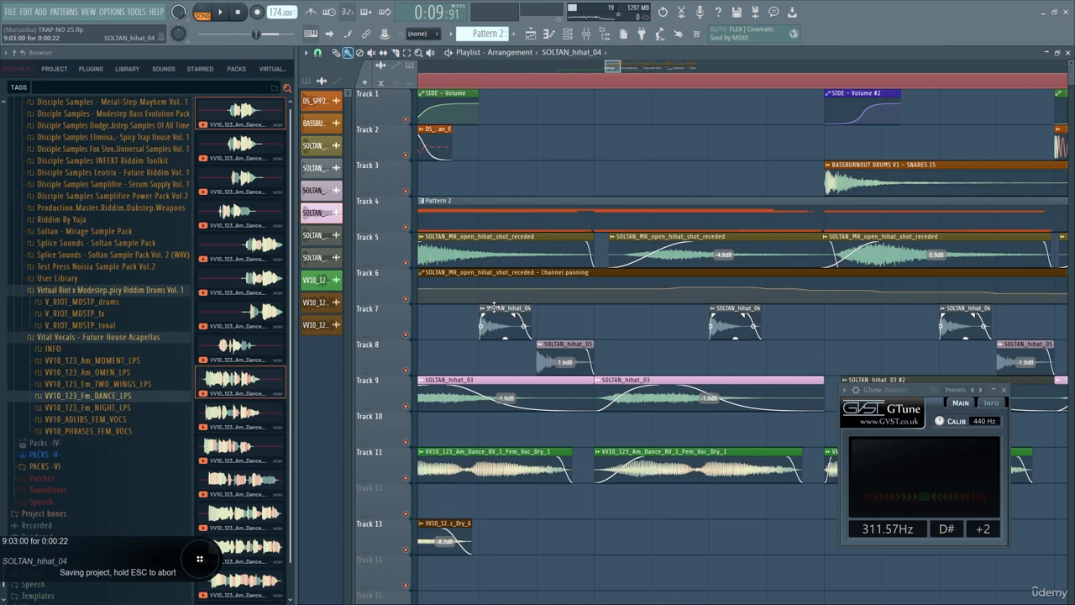
Locate the Track 5 open hi-hat's sample in the browser and try SOLTAN_MR_open_hihat_shot_cliff and SOLTAN_MR_open_hihat_shot_eissa in its place.
{"action": "left_click", "coordinate": [496, 309]}
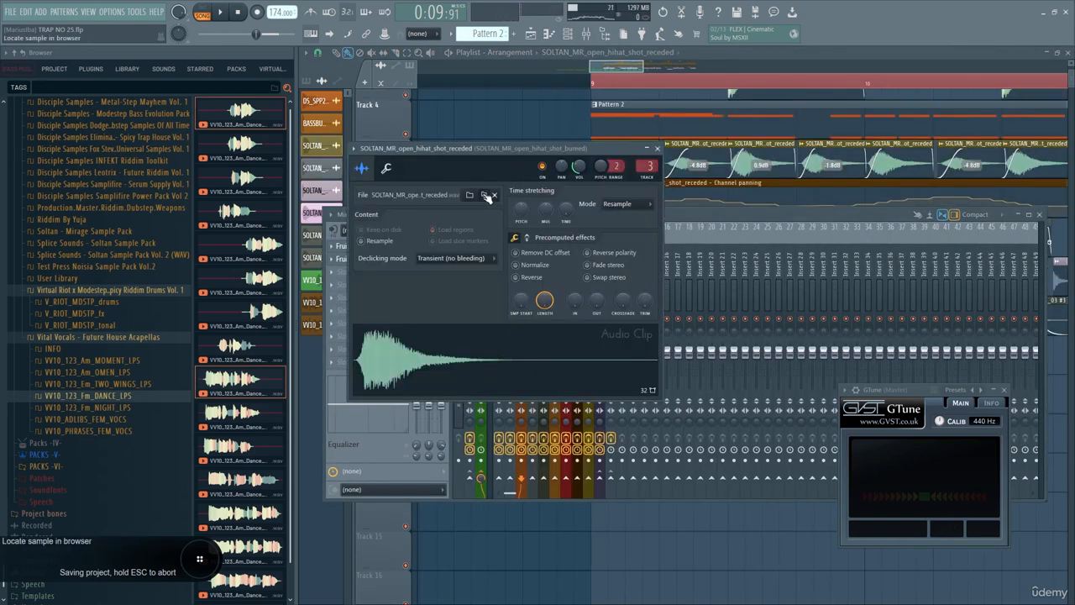
{"action": "left_click", "coordinate": [487, 196]}
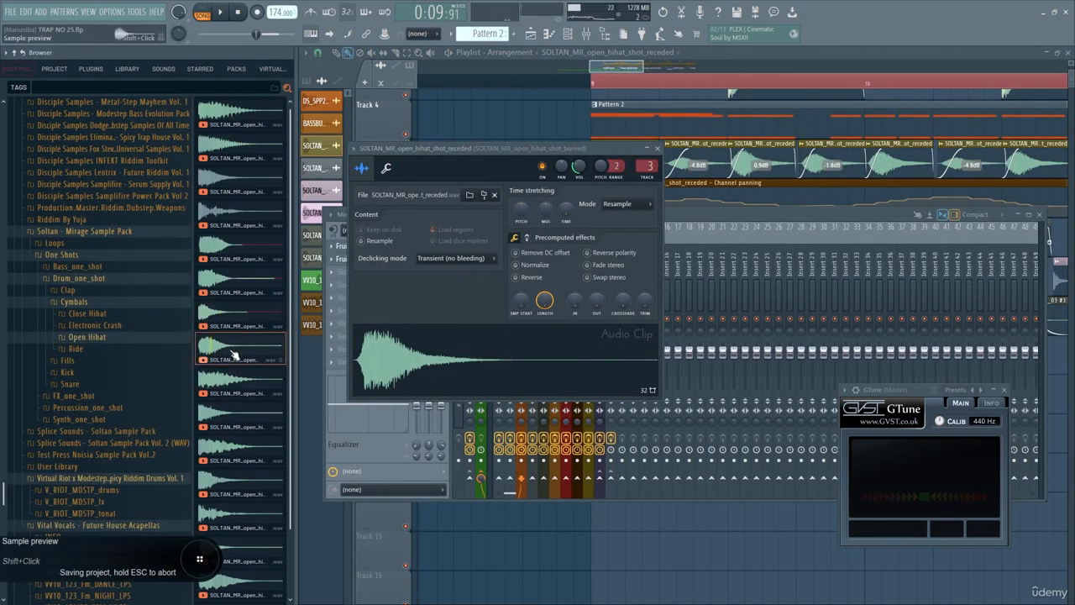
{"action": "left_click_drag", "start_coordinate": [235, 354], "coordinate": [582, 171]}
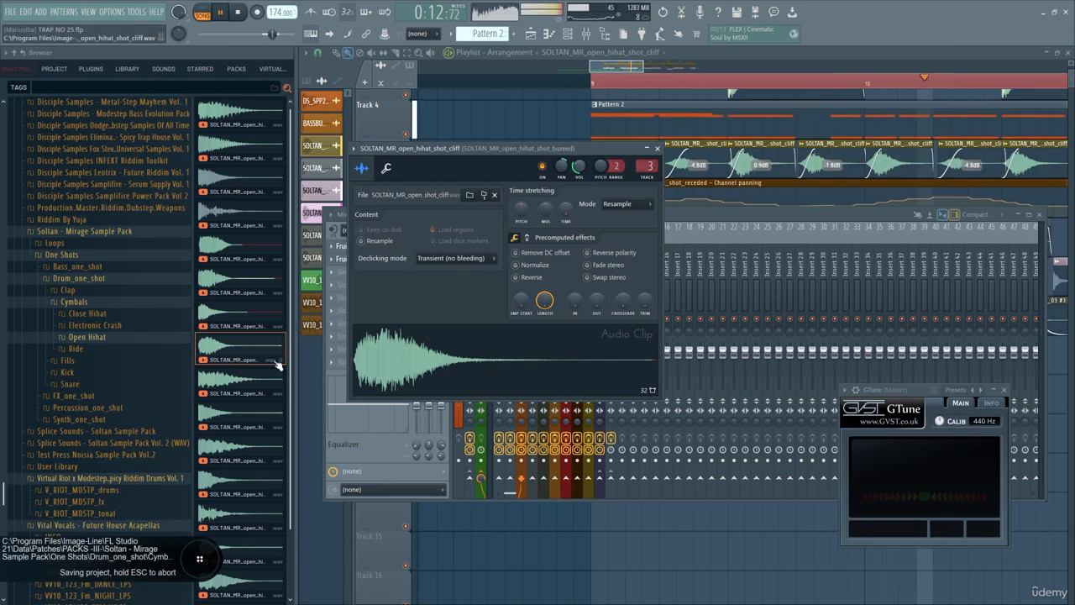
{"action": "key", "text": "space"}
{"action": "left_click_drag", "start_coordinate": [240, 386], "coordinate": [414, 383]}
{"action": "left_click", "coordinate": [594, 148]}
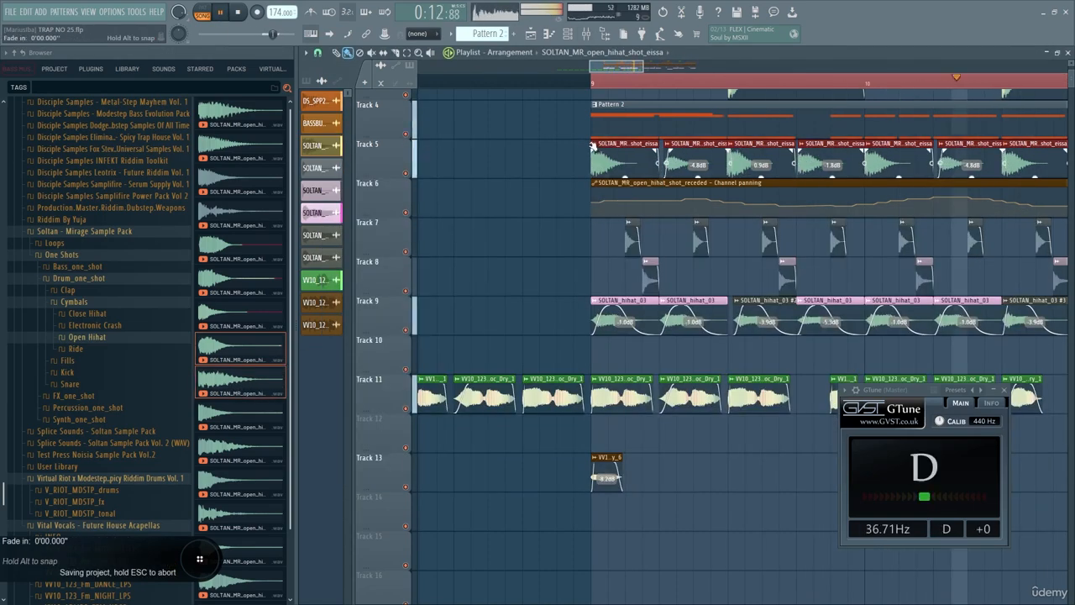
Audition more open hi-hats from the same folder and replace the Track 5 sample with SOLTAN_MR_open_hihat_shot_alia.
{"action": "double_click", "coordinate": [595, 149]}
{"action": "left_click", "coordinate": [240, 489]}
{"action": "left_click_drag", "start_coordinate": [240, 490], "coordinate": [504, 361]}
{"action": "left_click_drag", "start_coordinate": [240, 521], "coordinate": [504, 361]}
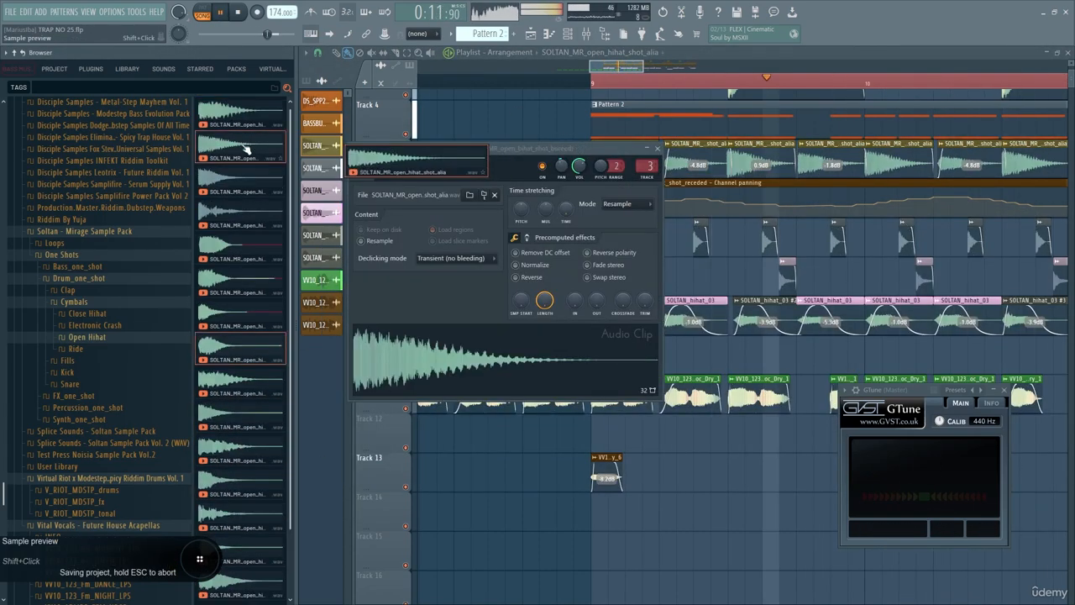
Replace the Track 5 open hi-hat sample with SOLTAN_MR_open_hihat_shot_tamboori and close its channel settings.
{"action": "left_click_drag", "start_coordinate": [240, 588], "coordinate": [504, 362]}
{"action": "scroll", "coordinate": [722, 352], "scroll_direction": "down", "scroll_amount": 3}
{"action": "double_click", "coordinate": [693, 378]}
{"action": "left_click", "coordinate": [658, 149]}
{"action": "scroll", "coordinate": [654, 283], "scroll_direction": "down", "scroll_amount": 3}
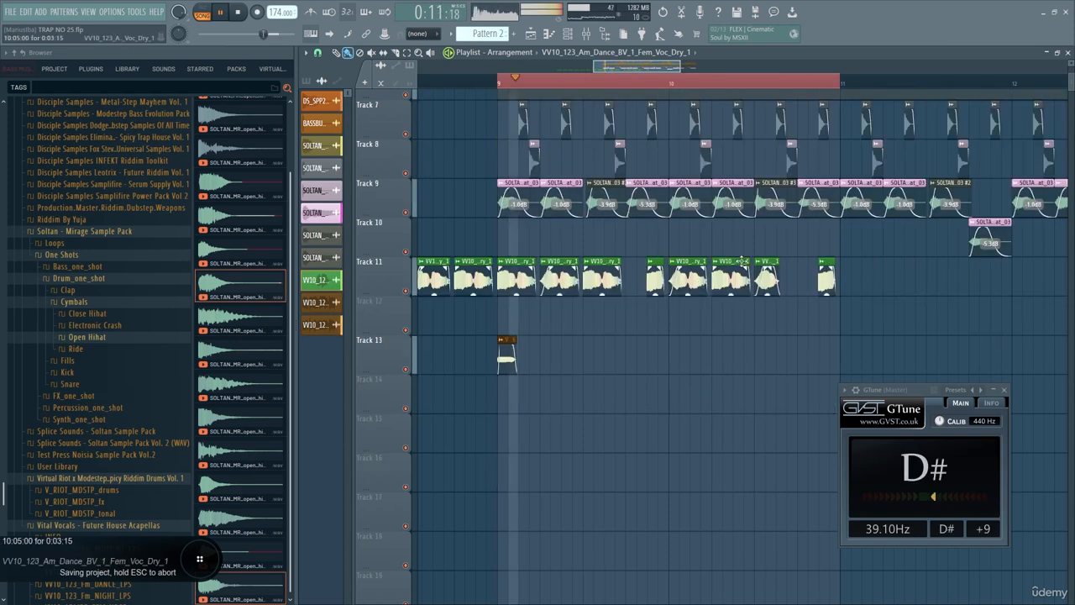
Trim and space out the Track 11 vocal chops between bars 9 and 11 into a more broken rhythm.
{"action": "scroll", "coordinate": [643, 261], "scroll_direction": "up", "scroll_amount": 2, "text": "ctrl"}
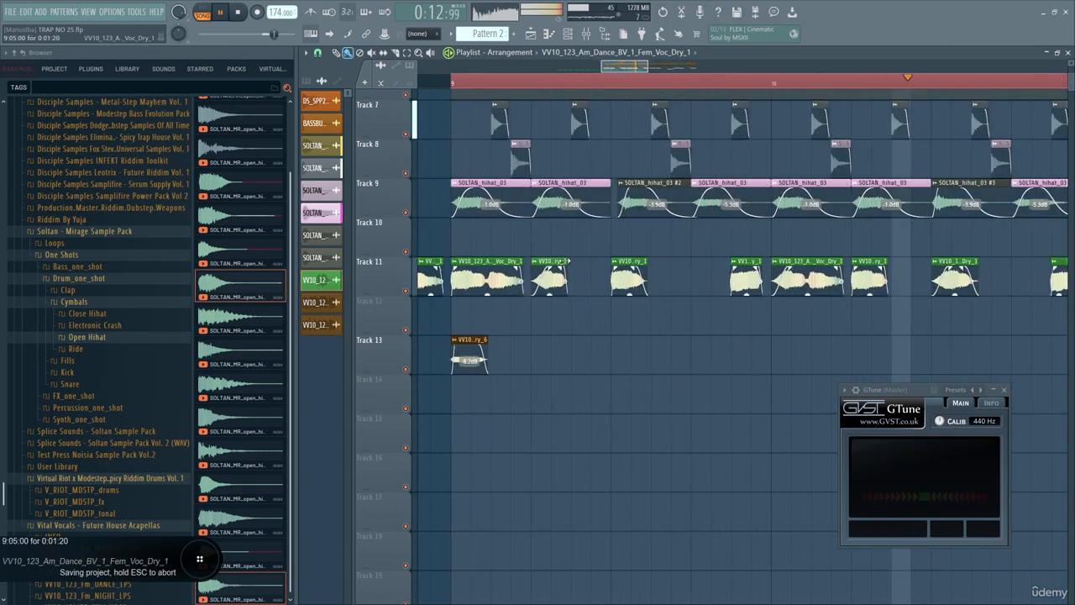
{"action": "scroll", "coordinate": [645, 261], "scroll_direction": "down", "scroll_amount": 1}
{"action": "scroll", "coordinate": [645, 261], "scroll_direction": "right", "scroll_amount": 3}
{"action": "left_click_drag", "start_coordinate": [613, 261], "coordinate": [621, 261]}
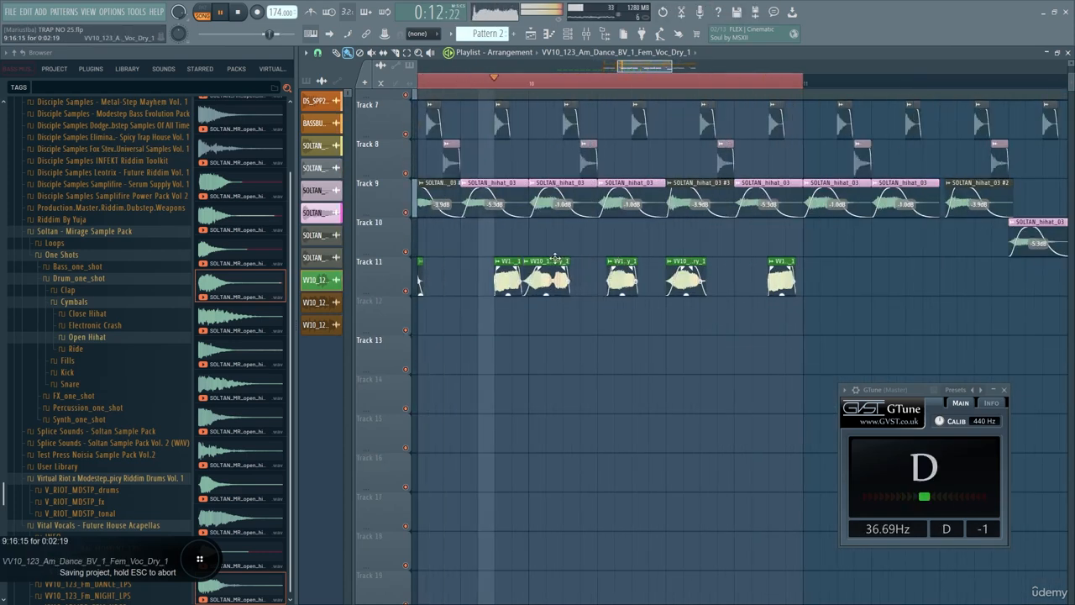
{"action": "key", "text": "ctrl+z"}
{"action": "scroll", "coordinate": [844, 346], "scroll_direction": "down", "scroll_amount": 3}
{"action": "scroll", "coordinate": [798, 342], "scroll_direction": "up", "scroll_amount": 3}
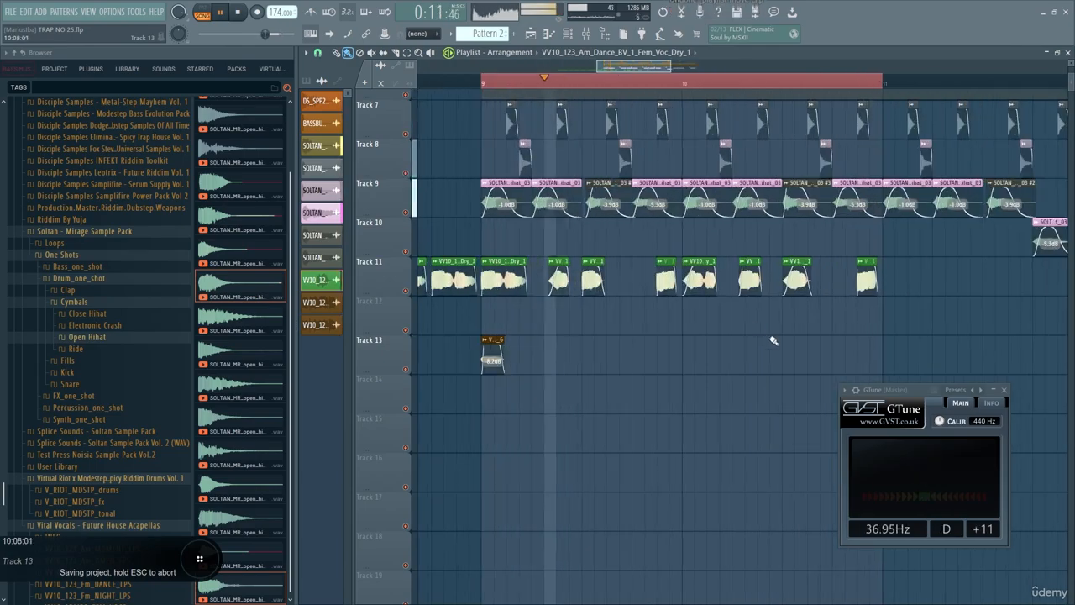
Add Fruity Blood Overdrive to mixer Insert 11, set its pre amp to about 0.50, adjust its color and lower the insert's fader.
{"action": "key", "text": "F8"}
{"action": "type", "text": "over"}
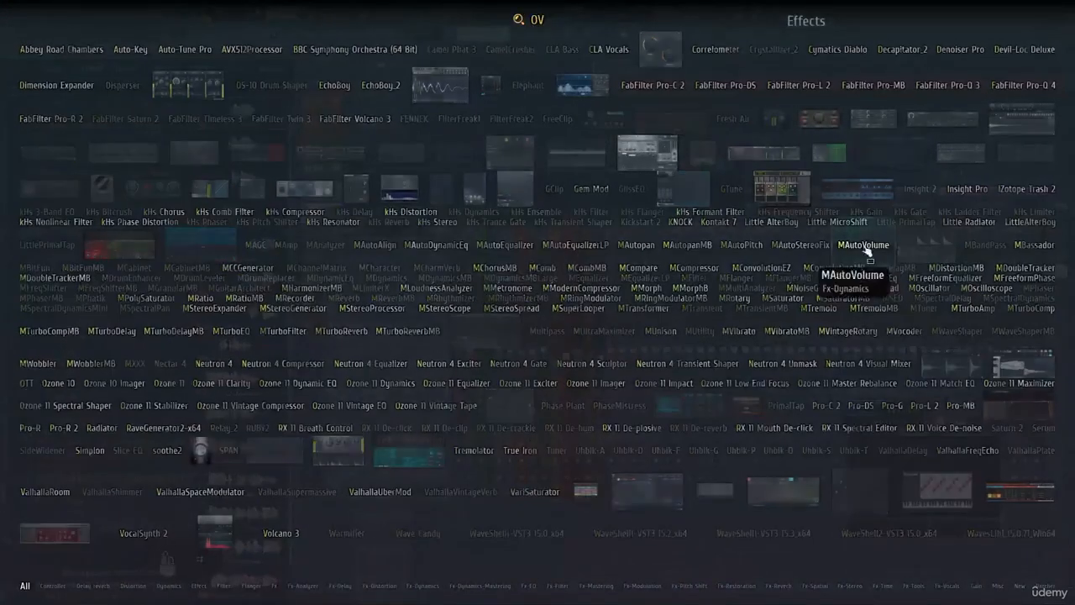
{"action": "key", "text": "Return"}
{"action": "left_click_drag", "start_coordinate": [782, 201], "coordinate": [783, 151]}
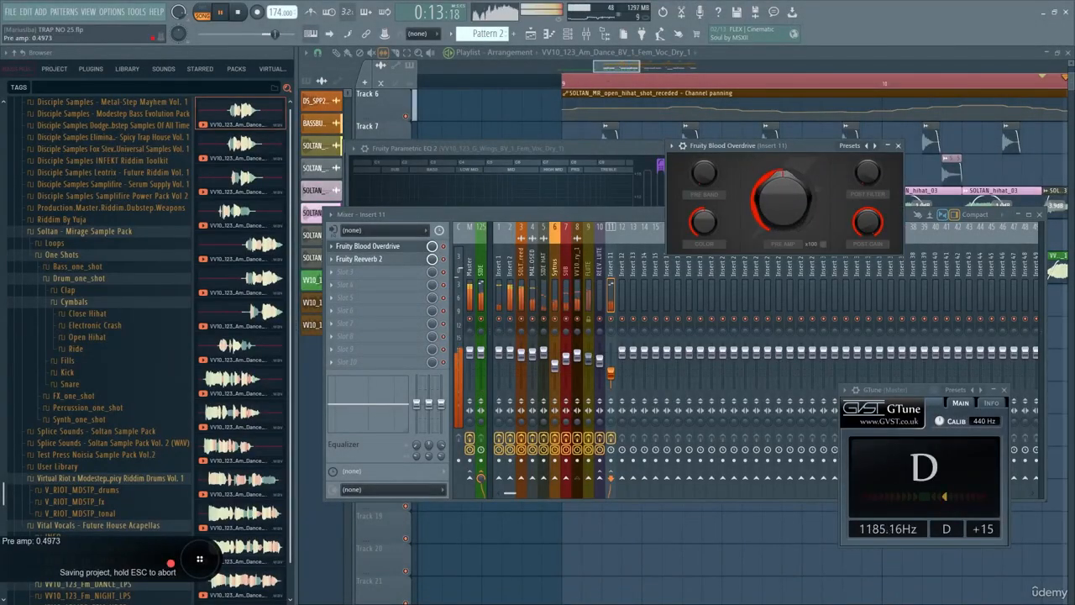
{"action": "left_click_drag", "start_coordinate": [611, 353], "coordinate": [610, 375]}
{"action": "left_click_drag", "start_coordinate": [704, 223], "coordinate": [710, 246]}
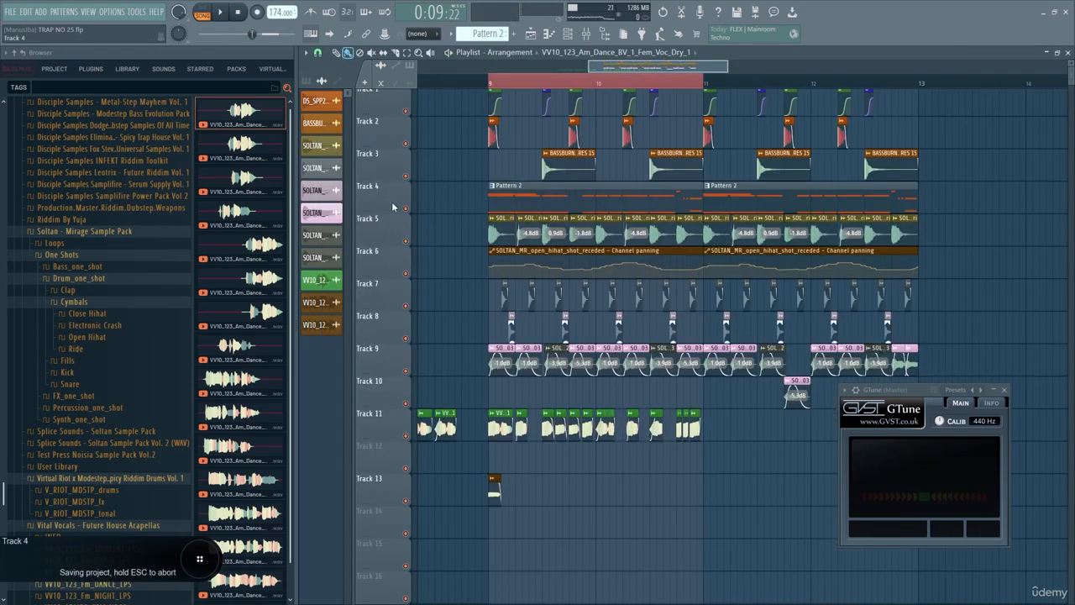
Insert an empty playlist track at Track 4, copy the bar 9 Pattern 2 clip onto it and make the copy unique.
{"action": "right_click", "coordinate": [393, 206]}
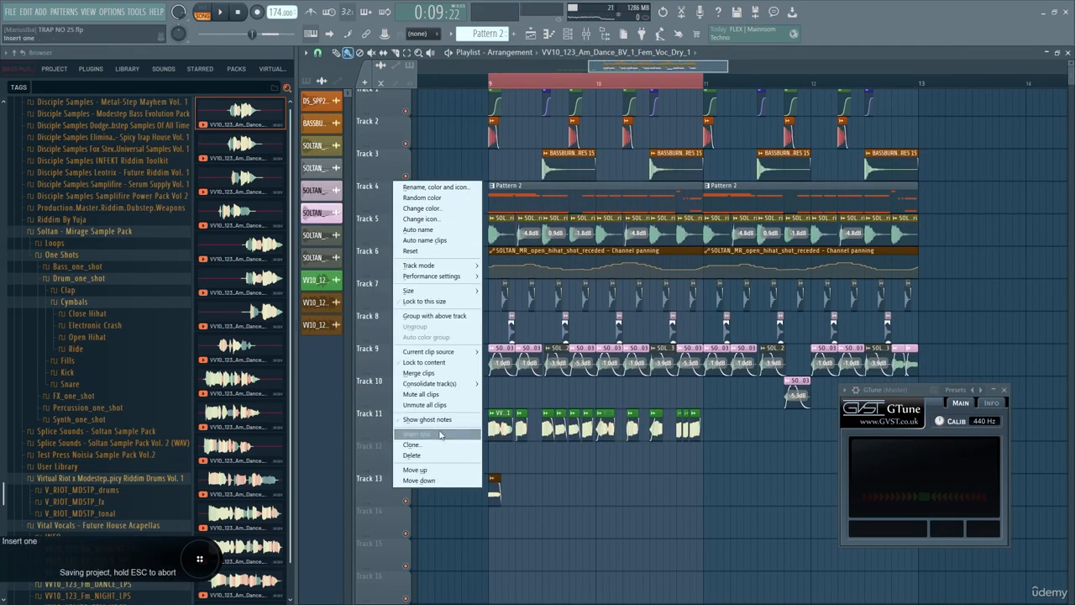
{"action": "left_click", "coordinate": [417, 433]}
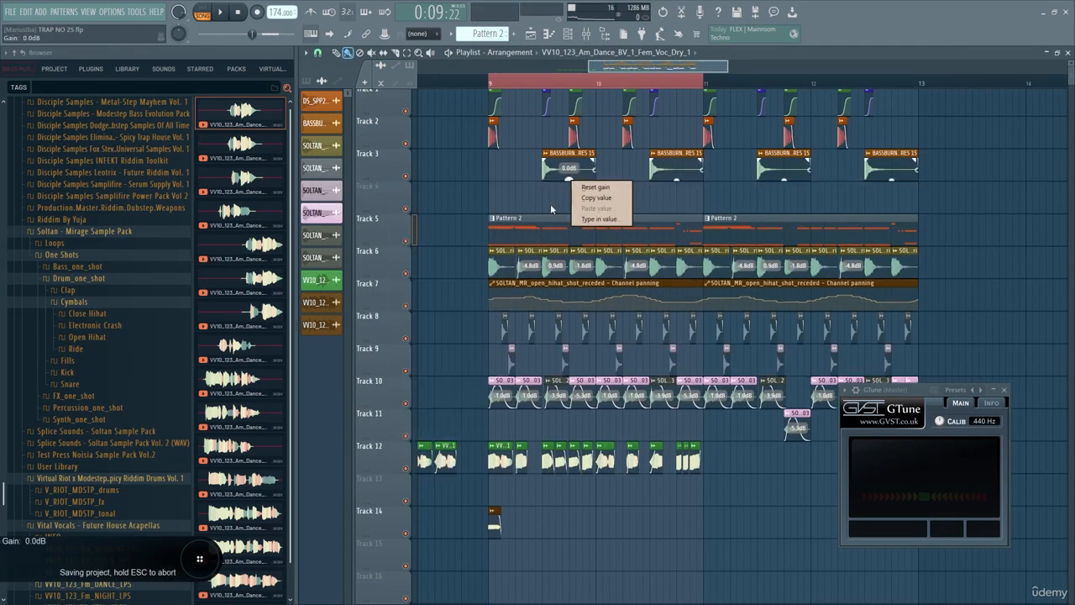
{"action": "left_click", "coordinate": [552, 208]}
{"action": "left_click", "coordinate": [494, 185]}
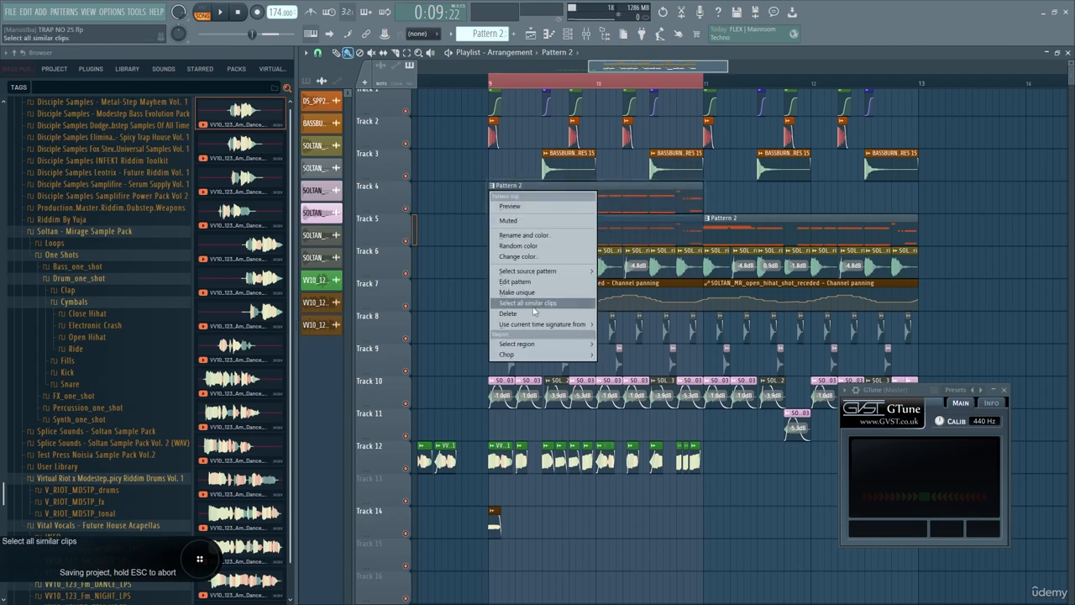
{"action": "left_click", "coordinate": [532, 293]}
Edit the notes of the new Track 4 pattern in the piano roll and mute the original Pattern 2 clip at bar 9.
{"action": "double_click", "coordinate": [526, 203]}
{"action": "scroll", "coordinate": [487, 297], "scroll_direction": "down", "scroll_amount": 3}
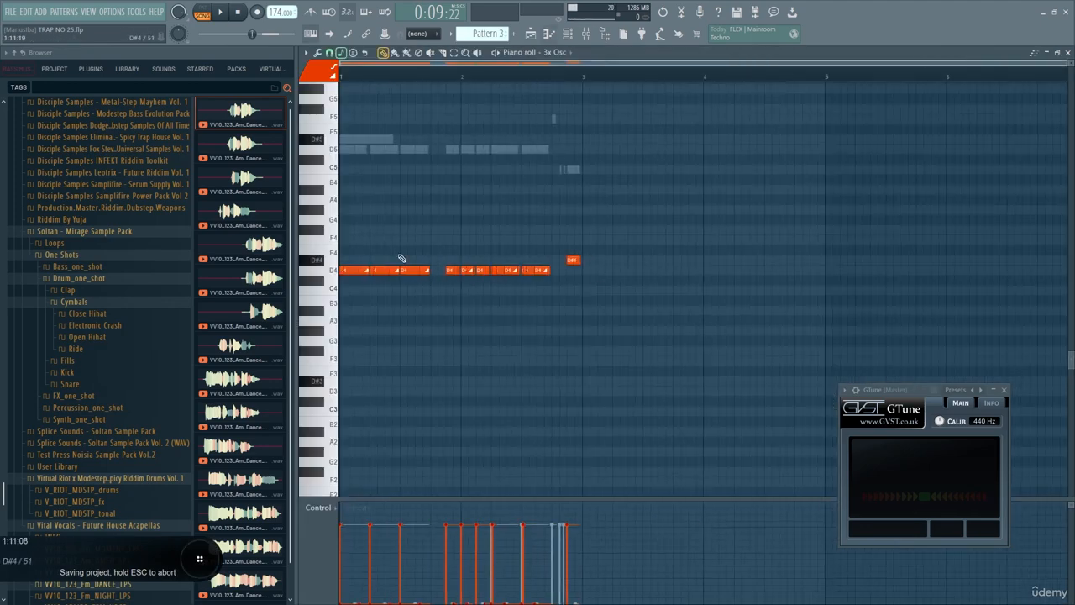
{"action": "scroll", "coordinate": [343, 177], "scroll_direction": "up", "scroll_amount": 4}
{"action": "key", "text": "Escape"}
{"action": "scroll", "coordinate": [502, 480], "scroll_direction": "up", "scroll_amount": 3}
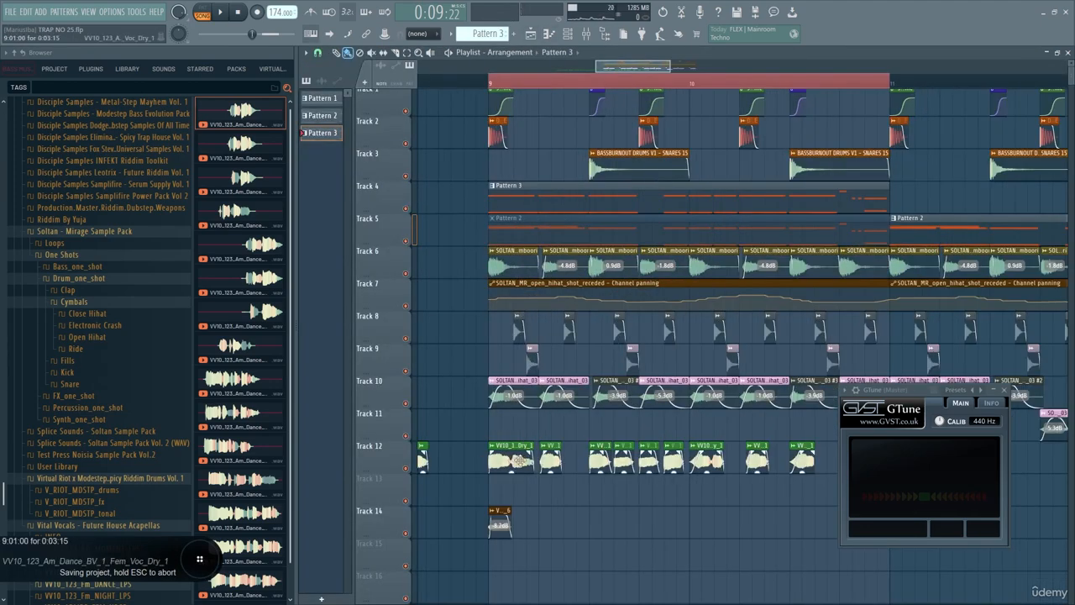
{"action": "scroll", "coordinate": [519, 461], "scroll_direction": "down", "scroll_amount": 3}
{"action": "scroll", "coordinate": [626, 472], "scroll_direction": "up", "scroll_amount": 5}
Place the piano roll below the playlist and move the final Oldbass notes of Pattern 3 to D5.
{"action": "key", "text": "F7"}
{"action": "left_click_drag", "start_coordinate": [811, 114], "coordinate": [704, 432]}
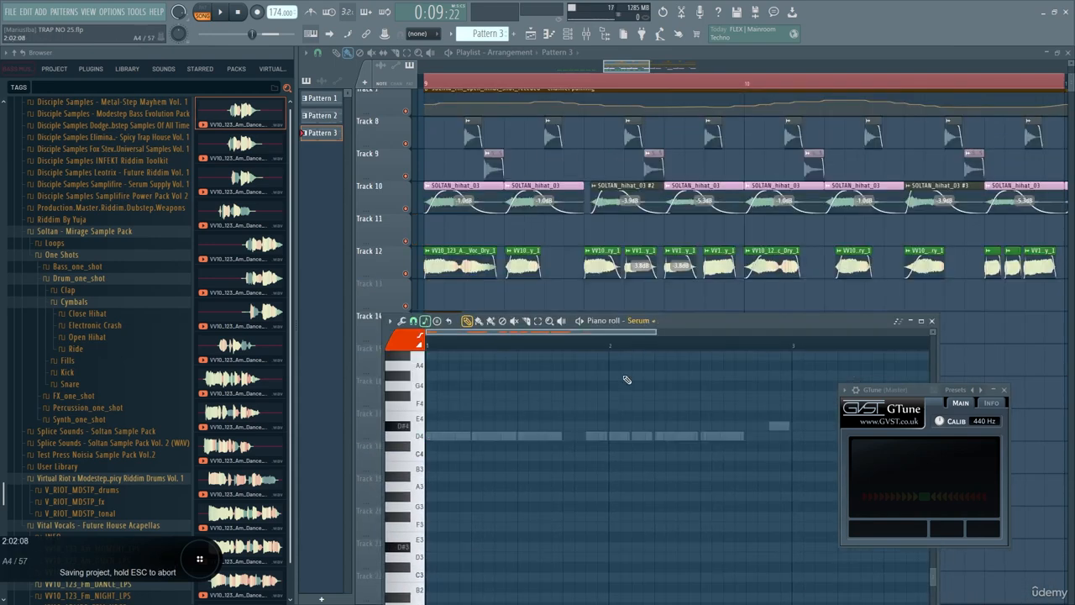
{"action": "scroll", "coordinate": [626, 370], "scroll_direction": "up", "scroll_amount": 3}
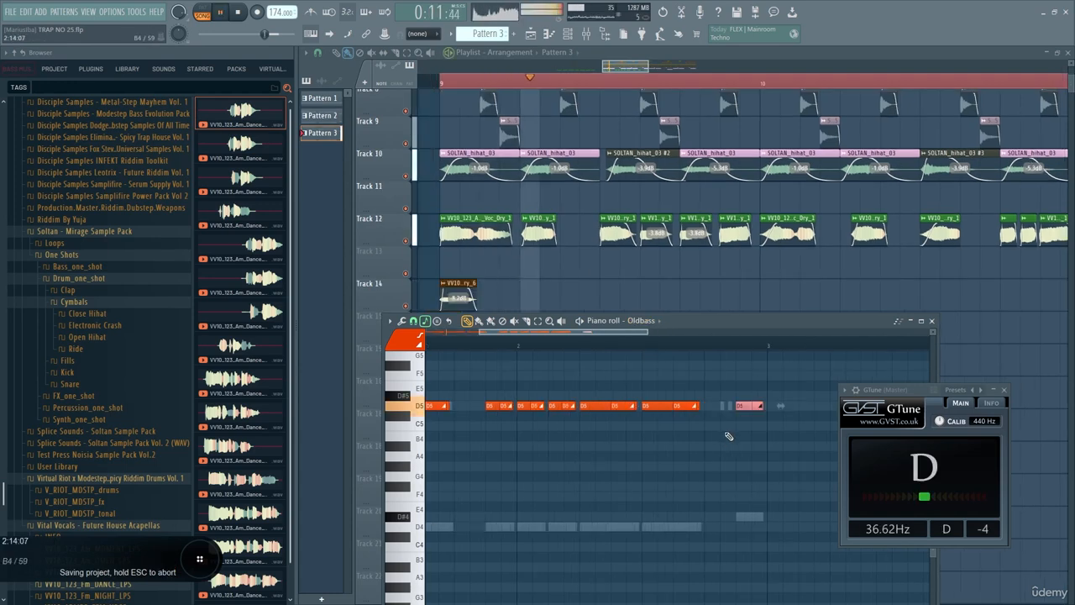
{"action": "scroll", "coordinate": [739, 441], "scroll_direction": "down", "scroll_amount": 2}
Replace the Track 12 vocal chop sample with VV10_C_Fem_Voc_Dry_5 and mute the chops following the first one at bar 9.
{"action": "scroll", "coordinate": [440, 434], "scroll_direction": "up", "scroll_amount": 3}
{"action": "left_click", "coordinate": [571, 269]}
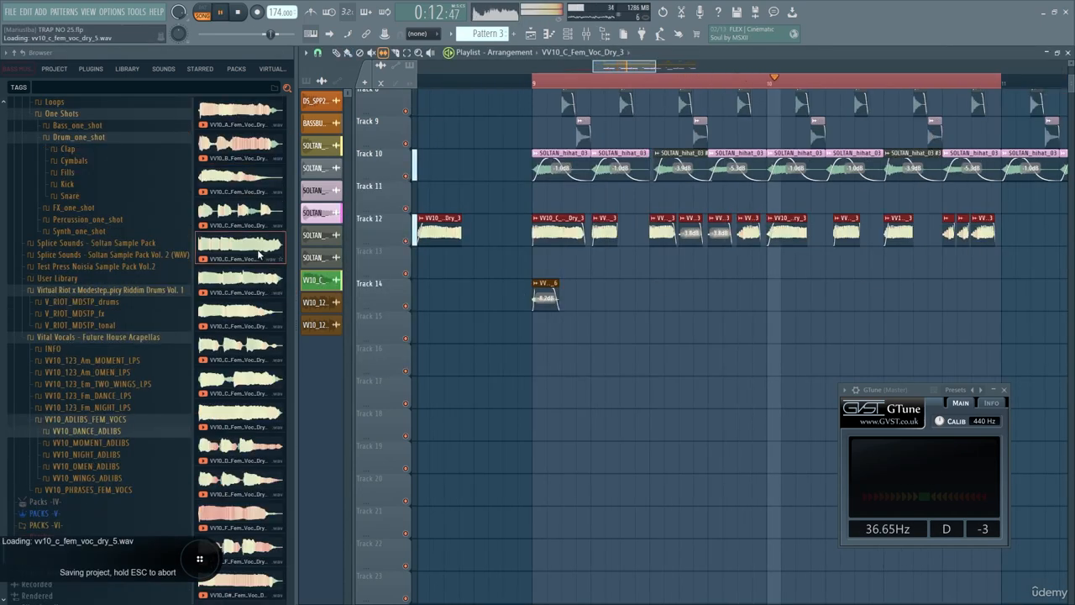
{"action": "left_click_drag", "start_coordinate": [258, 254], "coordinate": [558, 233]}
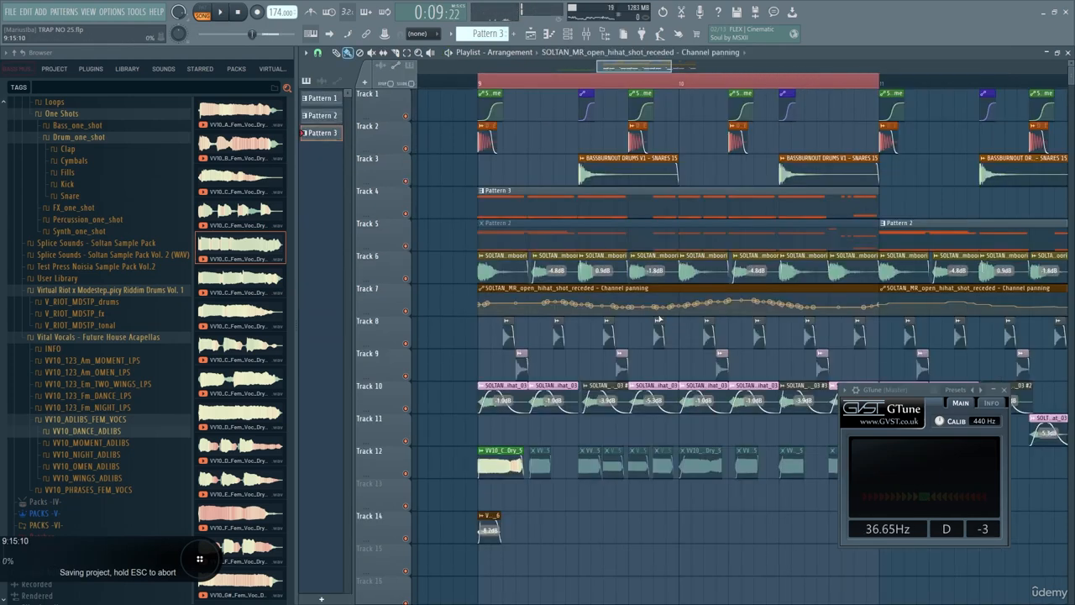
Remove the unused Serum channel from the channel rack.
{"action": "key", "text": "F9"}
{"action": "left_click", "coordinate": [569, 35]}
{"action": "right_click", "coordinate": [611, 209]}
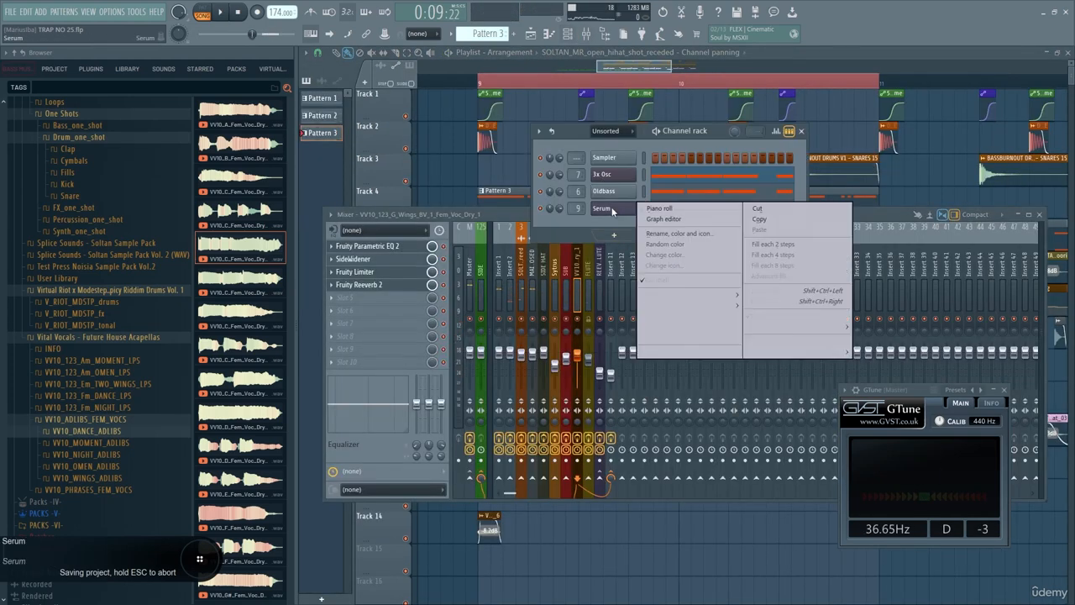
{"action": "left_click", "coordinate": [660, 306]}
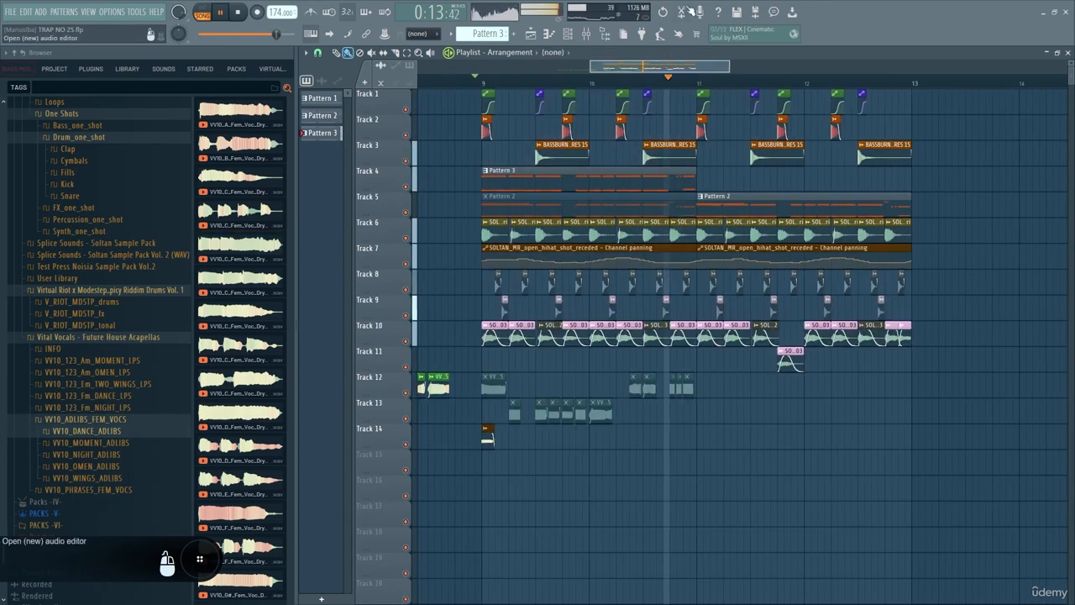
Play bars 9 to 13 as a loop and mute the Track 10 hi-hat clip just before bar 11.
{"action": "left_click", "coordinate": [603, 37]}
{"action": "scroll", "coordinate": [346, 185], "scroll_direction": "up", "scroll_amount": 3}
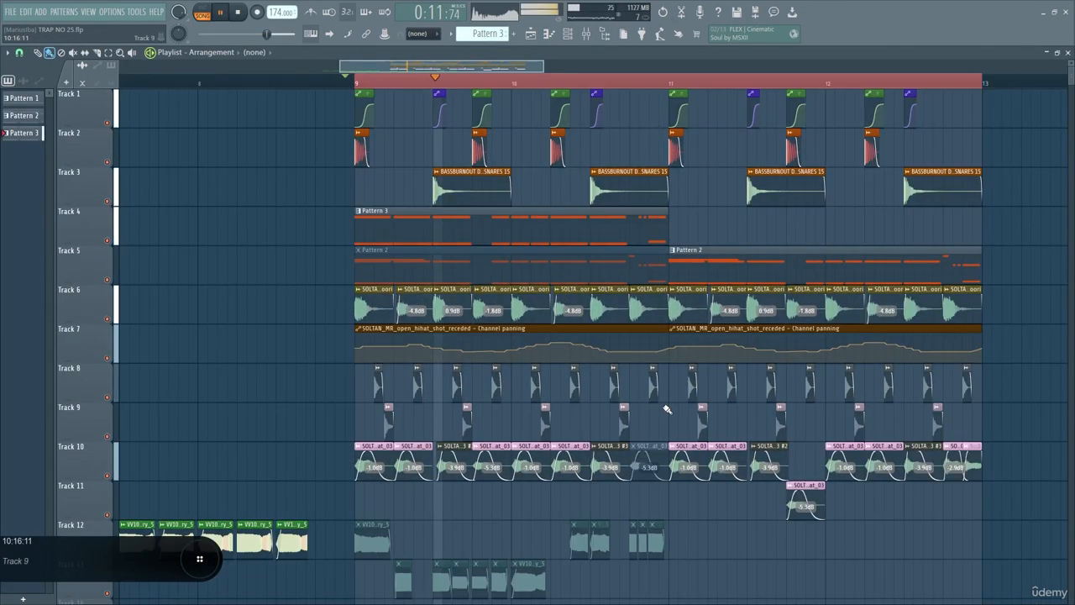
{"action": "scroll", "coordinate": [660, 391], "scroll_direction": "up", "scroll_amount": 2}
{"action": "key", "text": "space"}
{"action": "scroll", "coordinate": [630, 285], "scroll_direction": "down", "scroll_amount": 3}
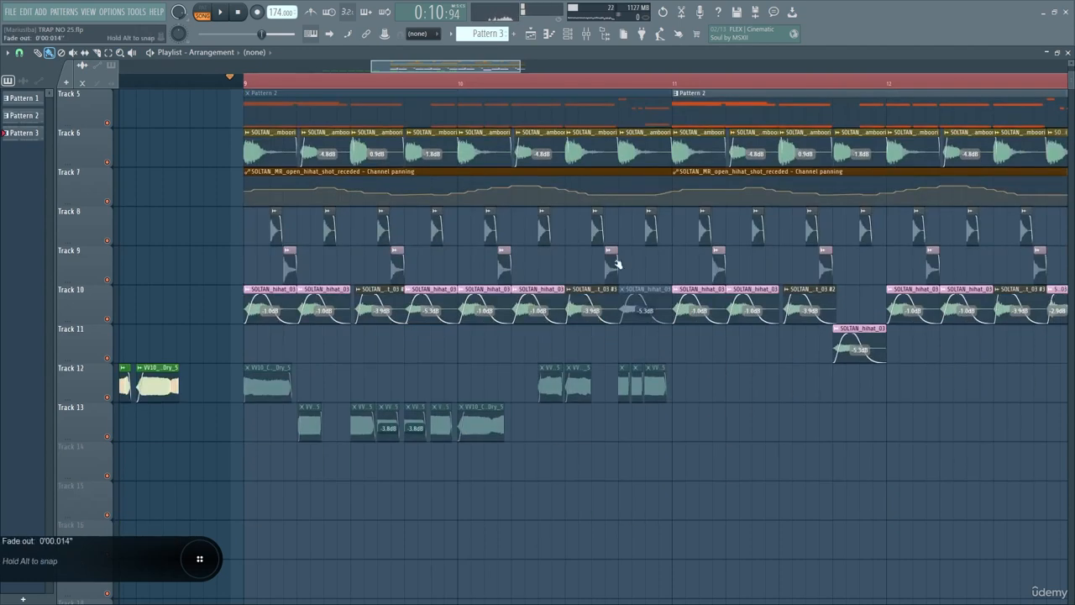
{"action": "scroll", "coordinate": [669, 387], "scroll_direction": "down", "scroll_amount": 2}
Browse to the Drum Fills folder of Cymatics King Drum Loops and place Ceremony Drum Fill - 160 BPM on Track 14 at bar 9.
{"action": "left_click", "coordinate": [606, 35]}
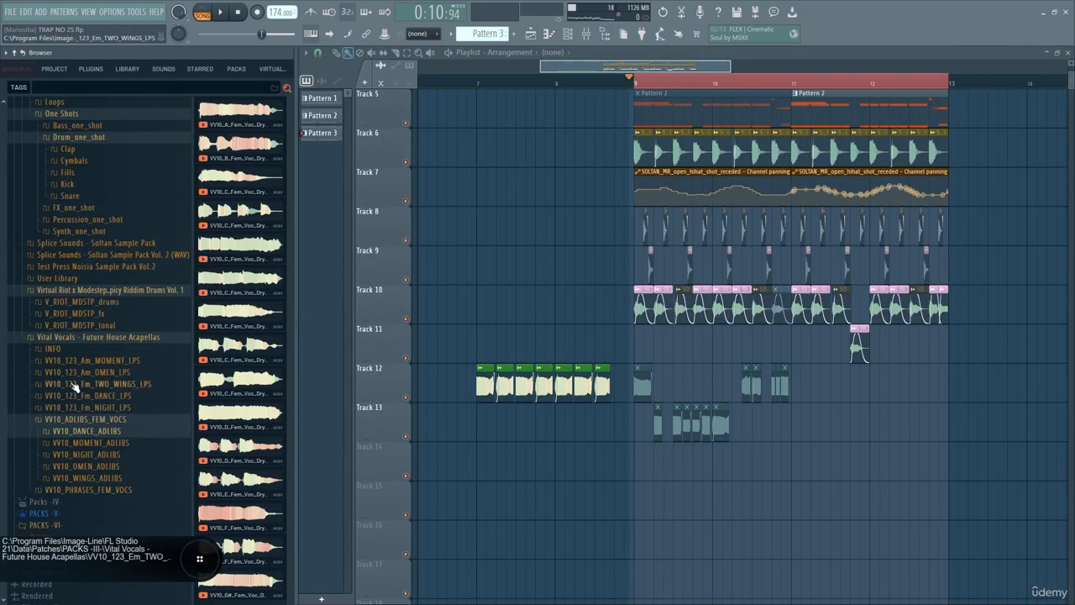
{"action": "left_click", "coordinate": [79, 423]}
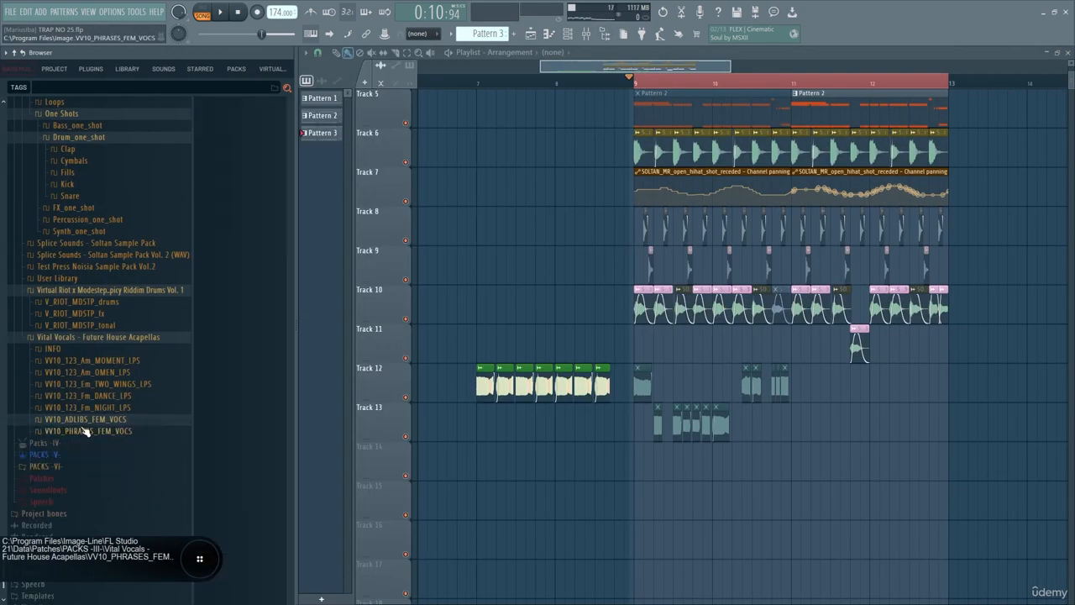
{"action": "left_click", "coordinate": [53, 337]}
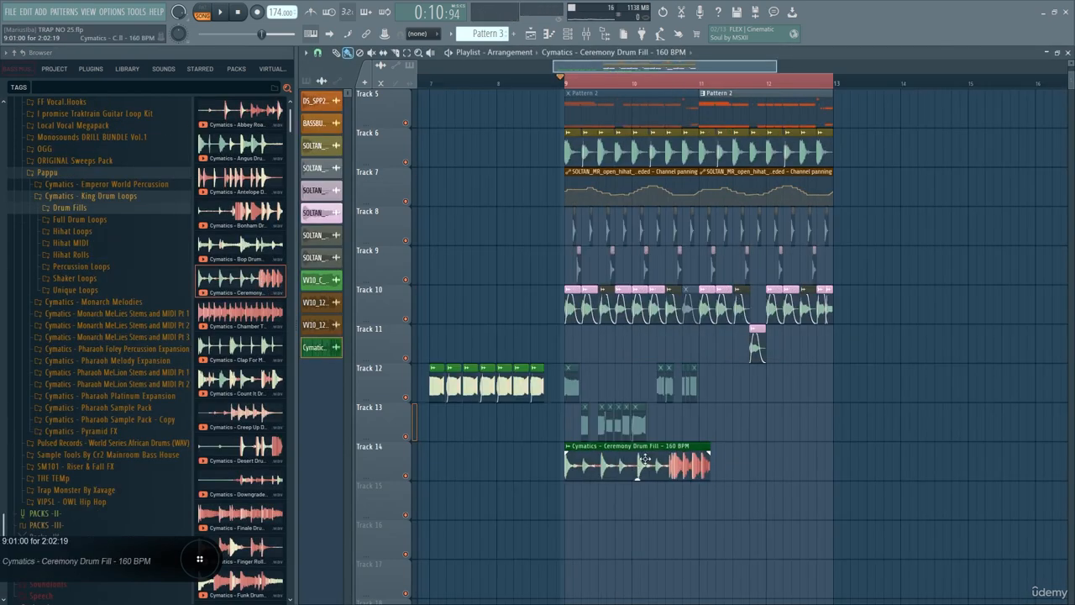
Adjust the Ceremony Drum Fill's time stretch, slice it and move its hits to the end of bar 10.
{"action": "double_click", "coordinate": [645, 459]}
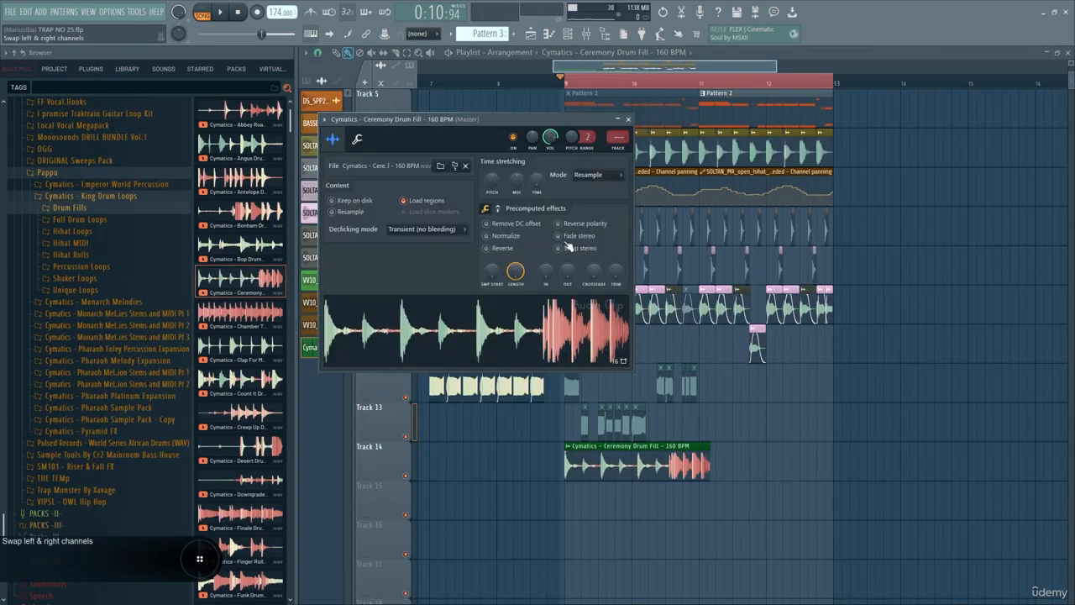
{"action": "left_click_drag", "start_coordinate": [537, 180], "coordinate": [537, 198]}
{"action": "scroll", "coordinate": [606, 458], "scroll_direction": "up", "scroll_amount": 3}
{"action": "left_click_drag", "start_coordinate": [622, 458], "coordinate": [769, 458]}
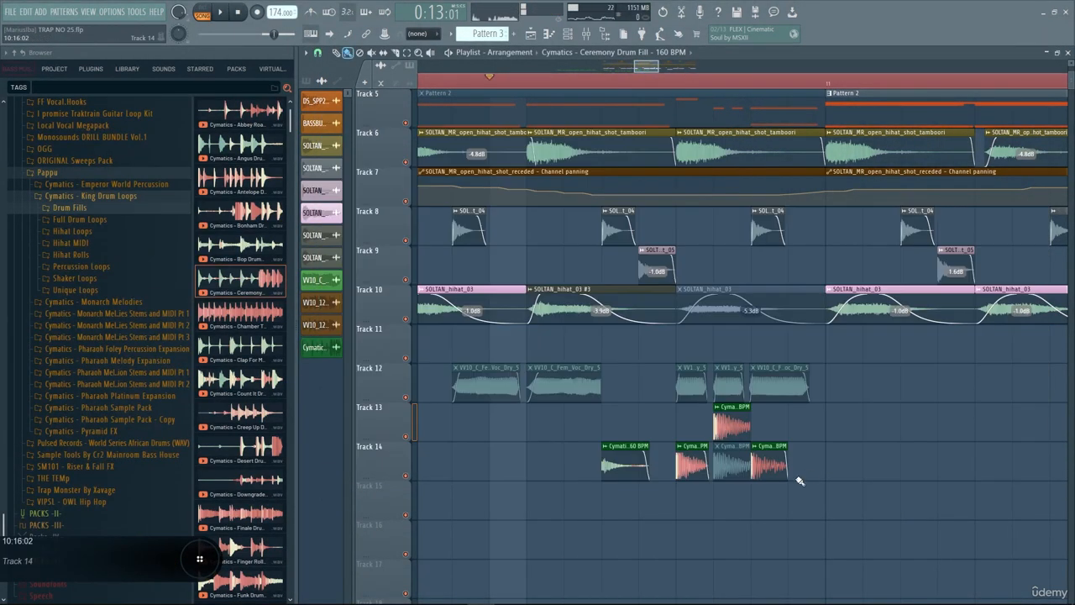
Arrange the Ceremony fill hits on Tracks 13 and 14 before bar 11, with fade-outs and 4.4 dB gain on the two softer hits.
{"action": "double_click", "coordinate": [771, 460]}
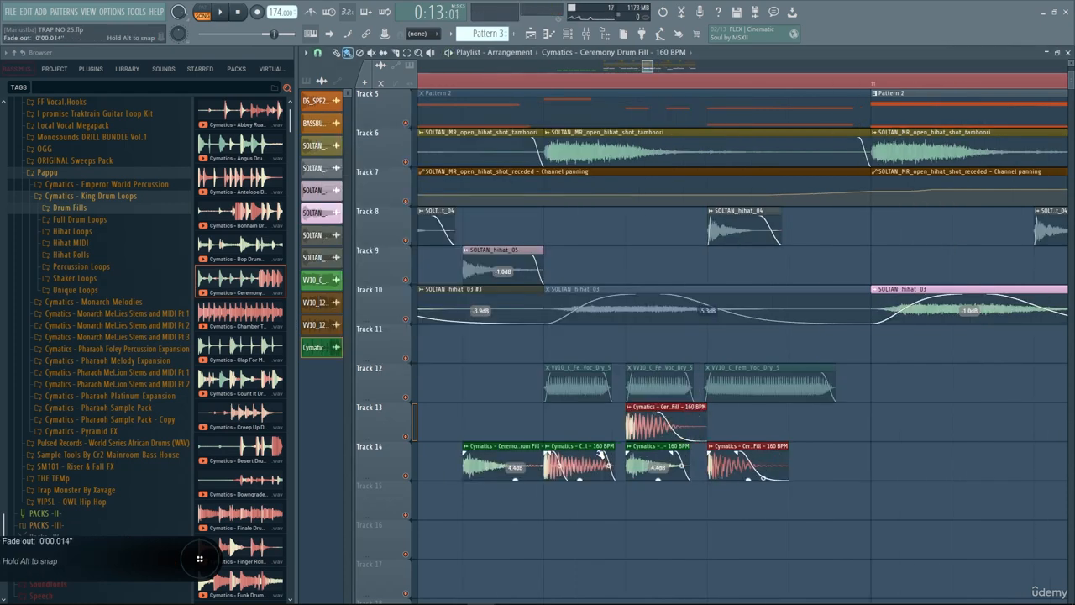
{"action": "left_click_drag", "start_coordinate": [526, 421], "coordinate": [509, 455]}
{"action": "key", "text": "space"}
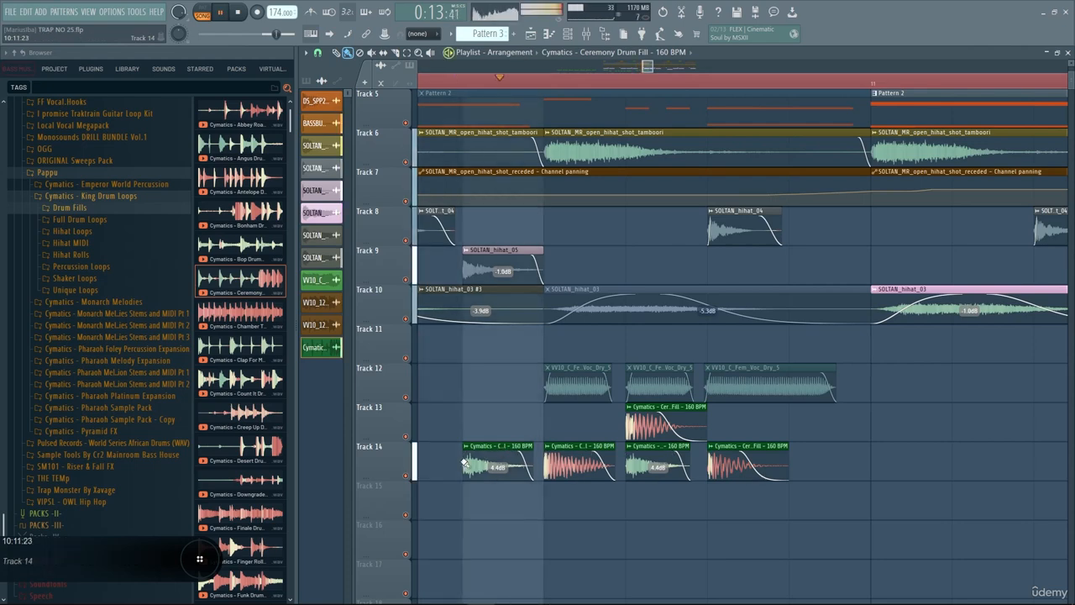
{"action": "key", "text": "space"}
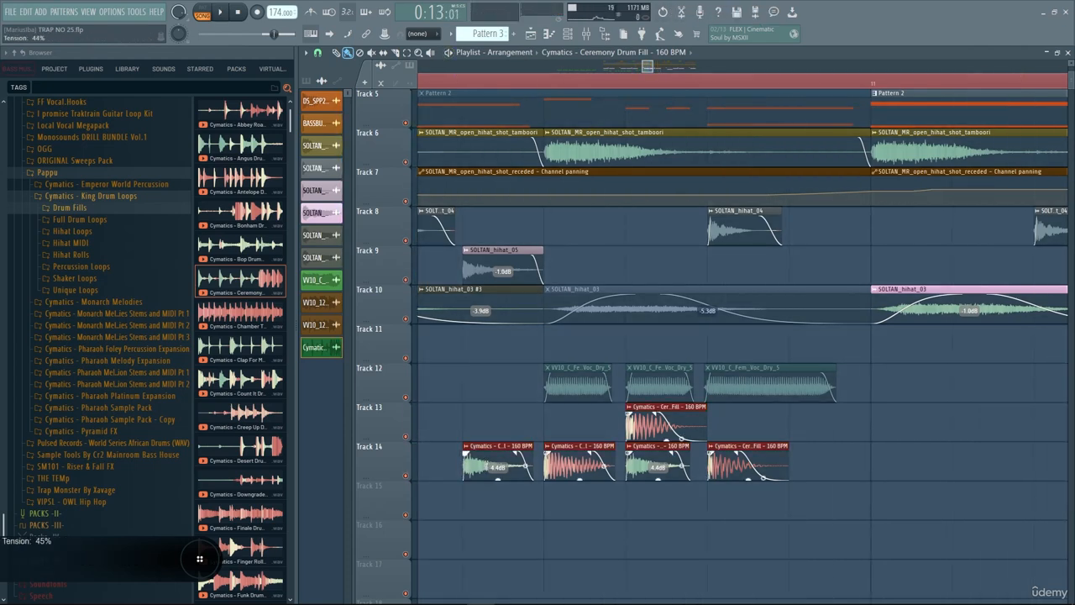
Isolate the second Ceremony fill hit on Track 14 and set its fade-in to about 0.011 seconds.
{"action": "key", "text": "ctrl+d"}
{"action": "scroll", "coordinate": [873, 459], "scroll_direction": "down", "scroll_amount": 5}
{"action": "key", "text": "space"}
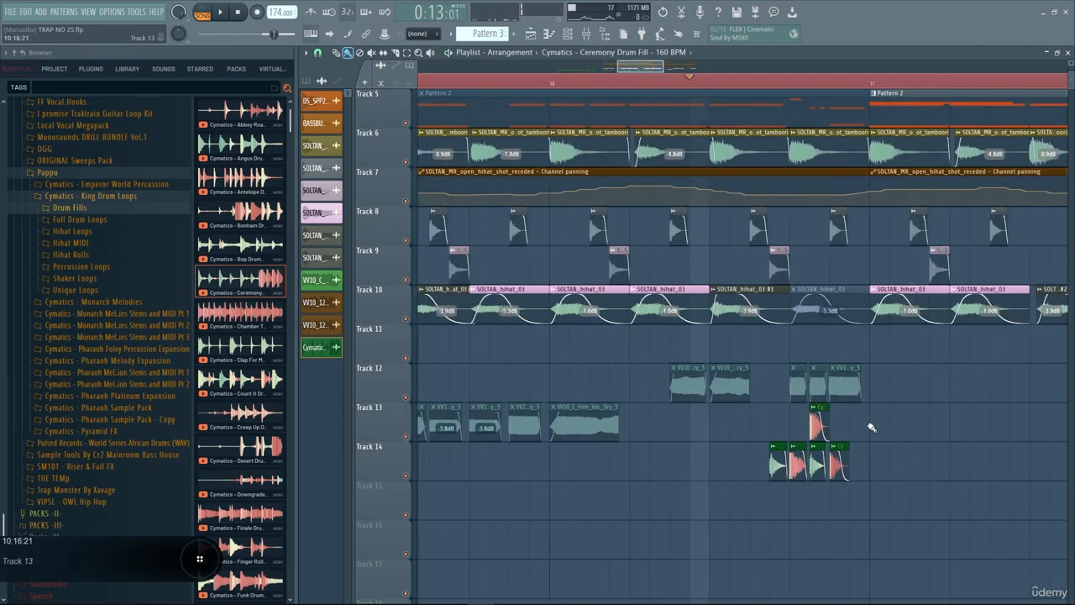
{"action": "scroll", "coordinate": [821, 459], "scroll_direction": "up", "scroll_amount": 4}
{"action": "scroll", "coordinate": [703, 467], "scroll_direction": "up", "scroll_amount": 2}
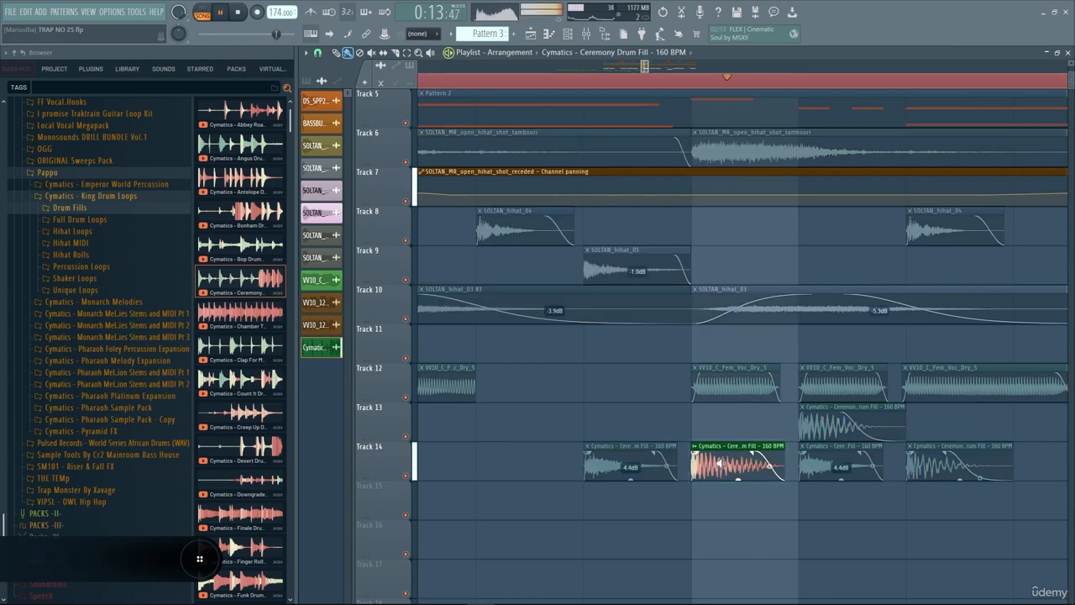
{"action": "left_click_drag", "start_coordinate": [724, 454], "coordinate": [693, 456]}
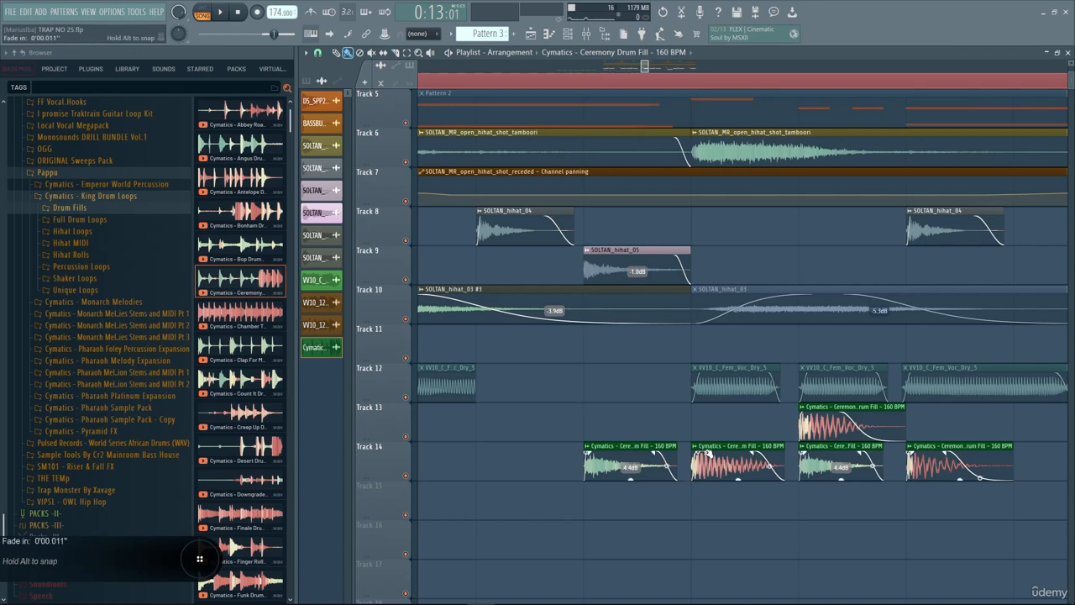
Play the arrangement from just before bar 9 to hear the drum fill in context.
{"action": "scroll", "coordinate": [706, 477], "scroll_direction": "down", "scroll_amount": 6}
{"action": "scroll", "coordinate": [704, 471], "scroll_direction": "down", "scroll_amount": 5}
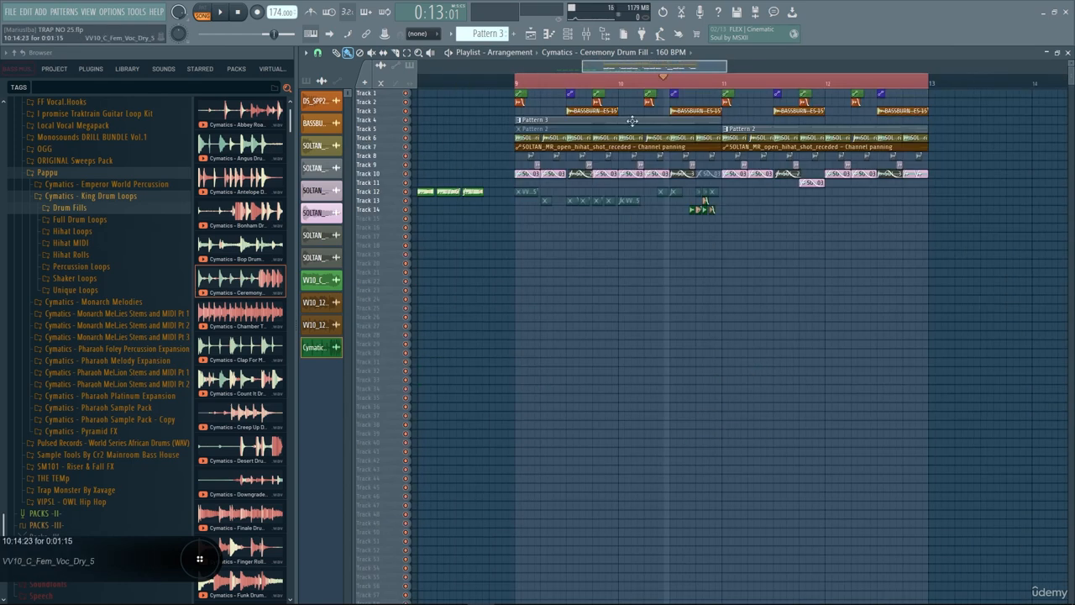
{"action": "left_click", "coordinate": [497, 82]}
{"action": "key", "text": "space"}
Place slices of Cymatics Desert Drum Fill - 135 BPM side by side on Track 14, ending at bar 13.
{"action": "scroll", "coordinate": [538, 200], "scroll_direction": "up", "scroll_amount": 5}
{"action": "scroll", "coordinate": [566, 224], "scroll_direction": "up", "scroll_amount": 5}
{"action": "scroll", "coordinate": [600, 220], "scroll_direction": "down", "scroll_amount": 1}
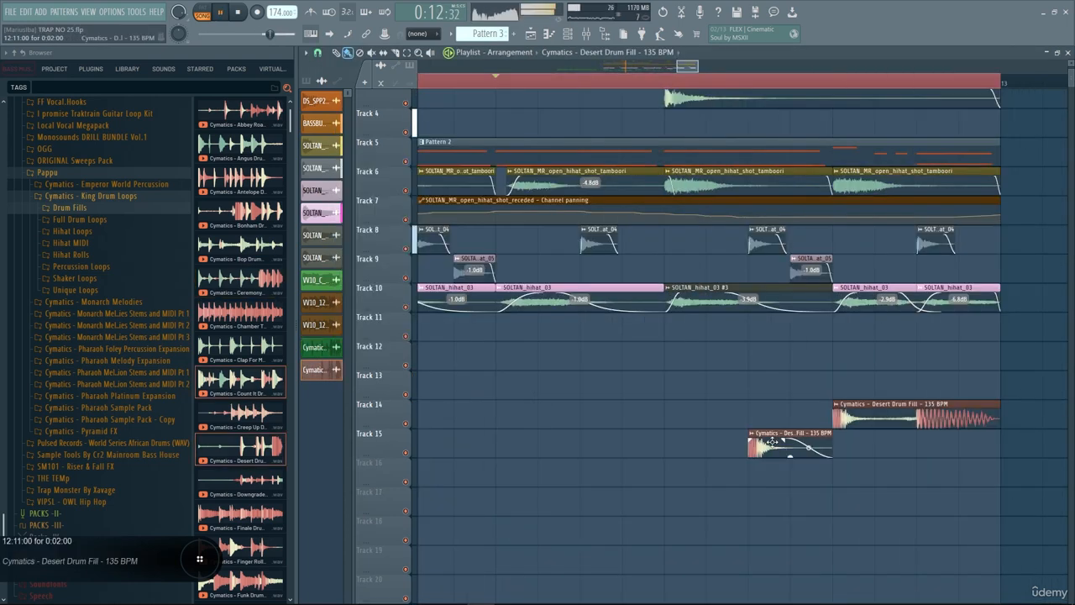
{"action": "left_click_drag", "start_coordinate": [771, 441], "coordinate": [771, 411]}
Check the Desert Drum Fill's time stretch settings and listen to the fill leading into bar 13.
{"action": "double_click", "coordinate": [771, 412]}
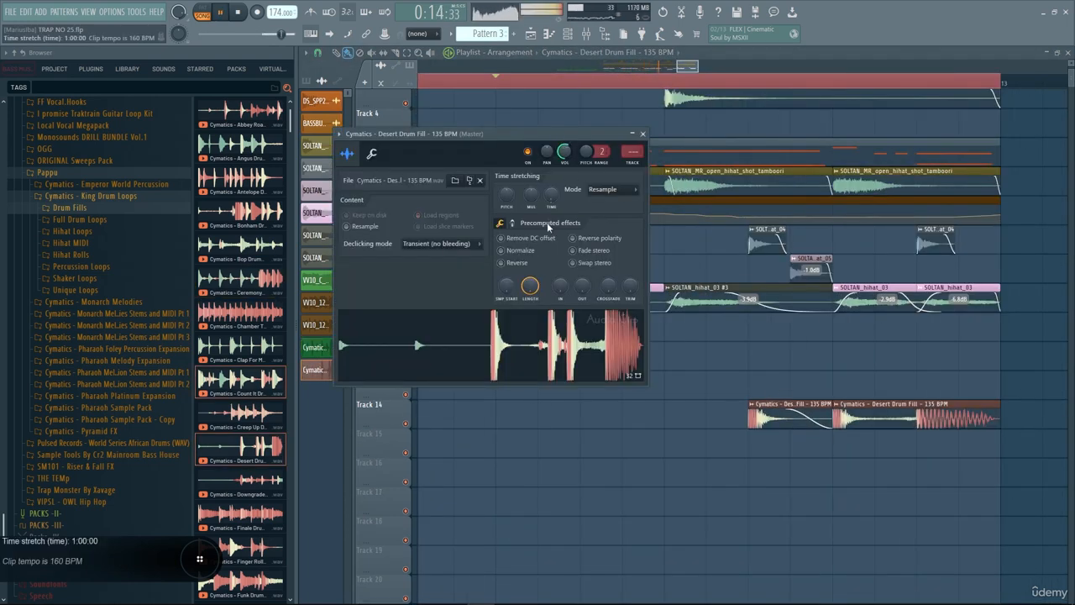
{"action": "key", "text": "Escape"}
{"action": "scroll", "coordinate": [861, 418], "scroll_direction": "down", "scroll_amount": 4}
{"action": "scroll", "coordinate": [820, 390], "scroll_direction": "up", "scroll_amount": 4}
{"action": "scroll", "coordinate": [723, 361], "scroll_direction": "down", "scroll_amount": 3}
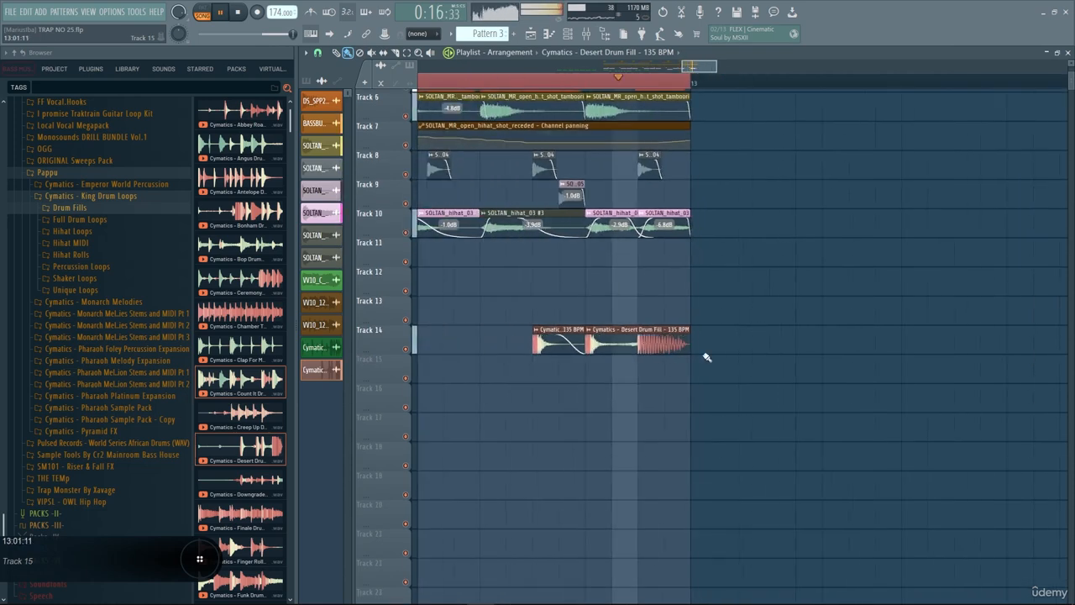
Undo the last clip resize and switch the Track 5 pattern clip spanning bars 11 to 13 to Pattern 3.
{"action": "key", "text": "space"}
{"action": "scroll", "coordinate": [685, 202], "scroll_direction": "up", "scroll_amount": 3}
{"action": "key", "text": "ctrl+z"}
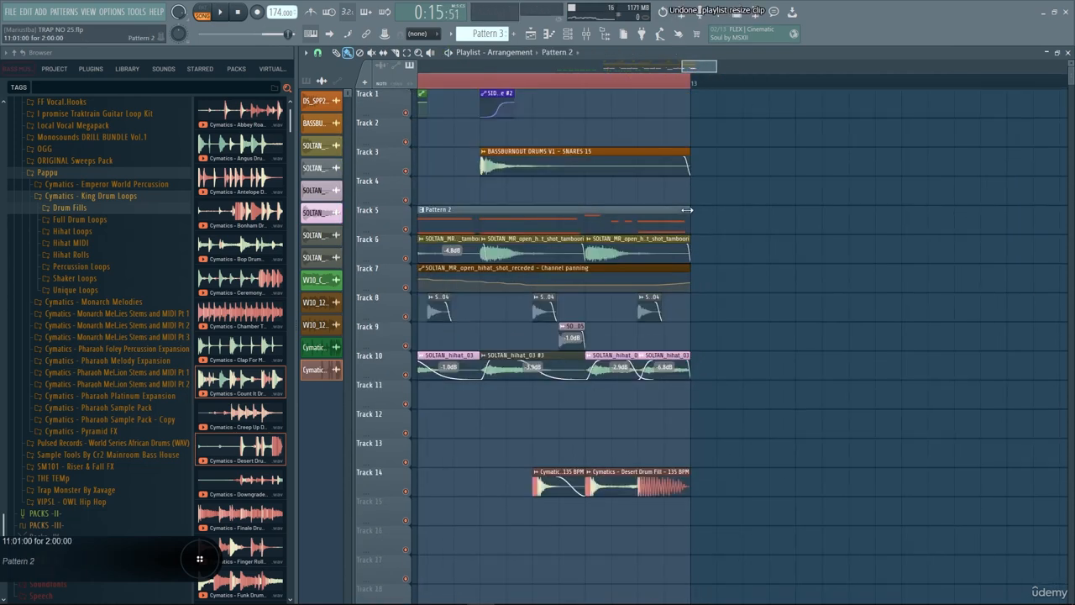
{"action": "left_click", "coordinate": [450, 212]}
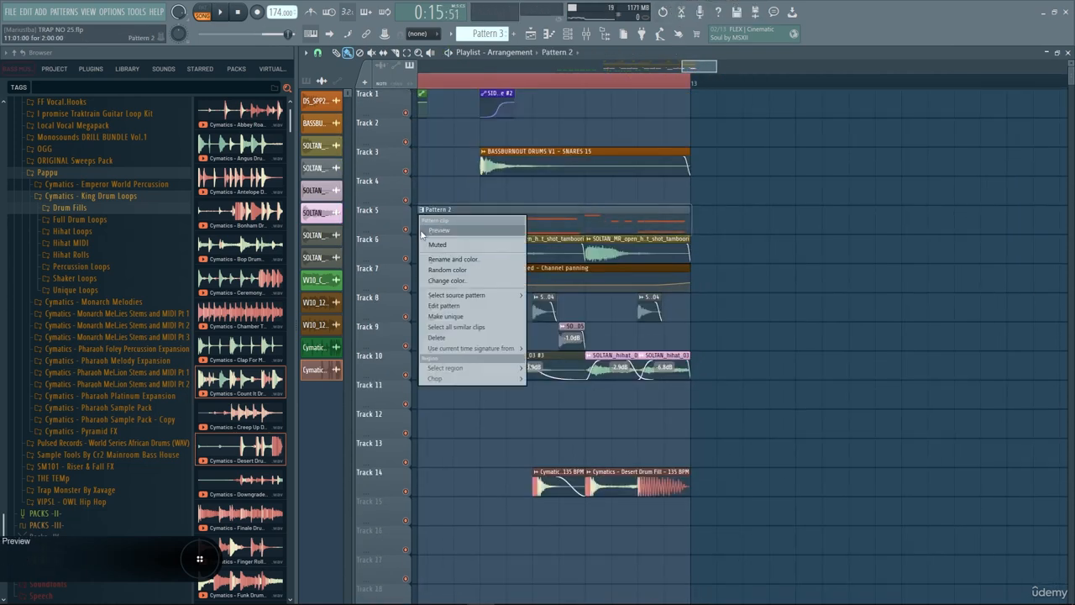
{"action": "left_click", "coordinate": [470, 342]}
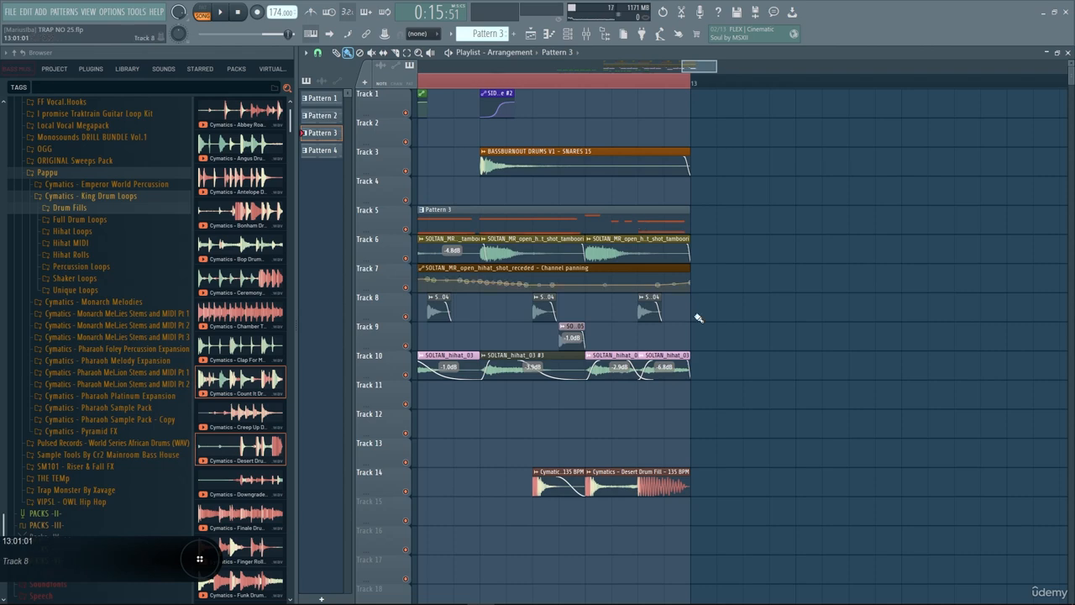
Listen to the Desert Drum Fill on Track 14 and inspect Pattern 3's 3x Osc notes in the piano roll.
{"action": "left_click", "coordinate": [644, 475]}
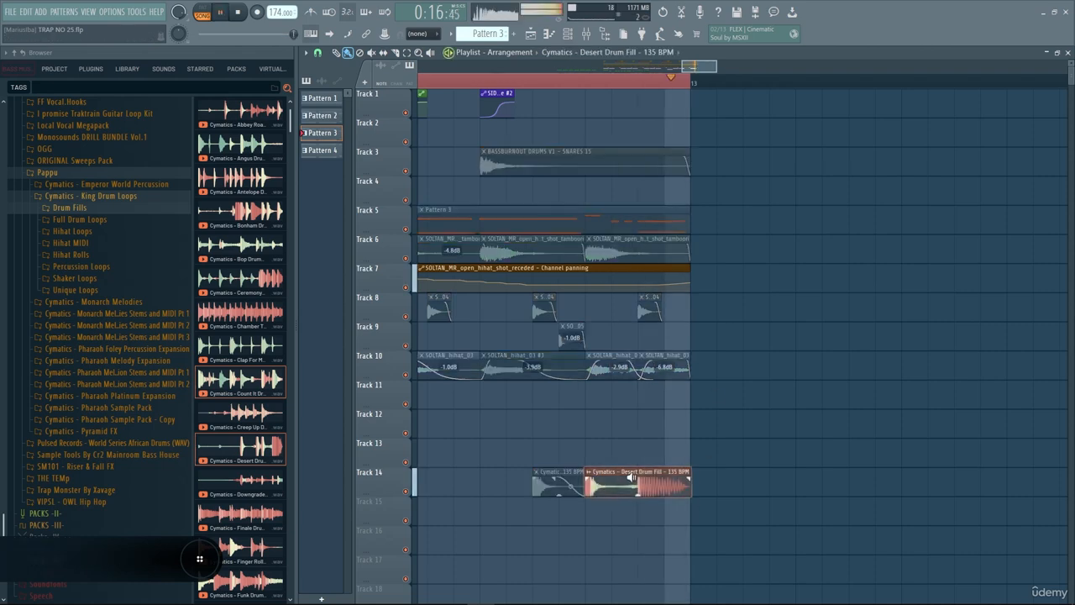
{"action": "double_click", "coordinate": [641, 234]}
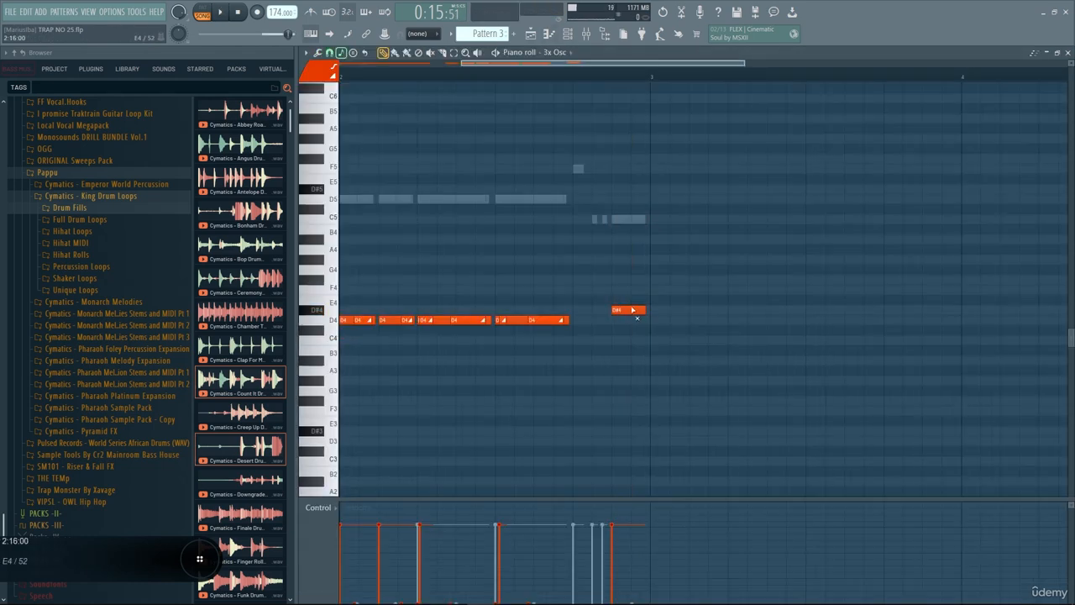
{"action": "key", "text": "space"}
{"action": "key", "text": "Escape"}
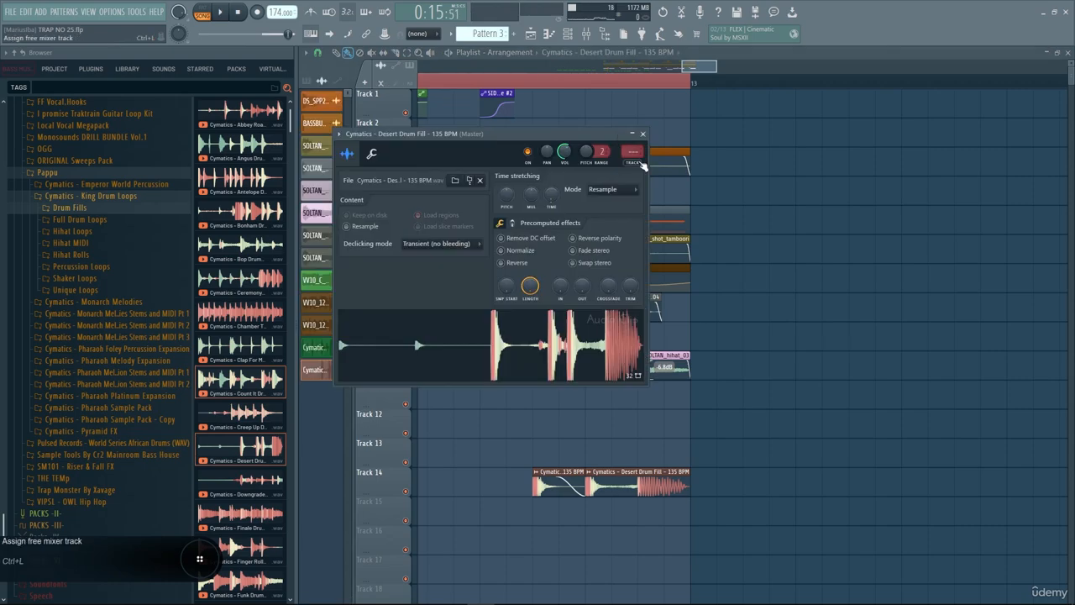
Route the Desert Drum Fill sample to free mixer track 13 and load Fruity Soft Clipper on that track.
{"action": "key", "text": "ctrl+l"}
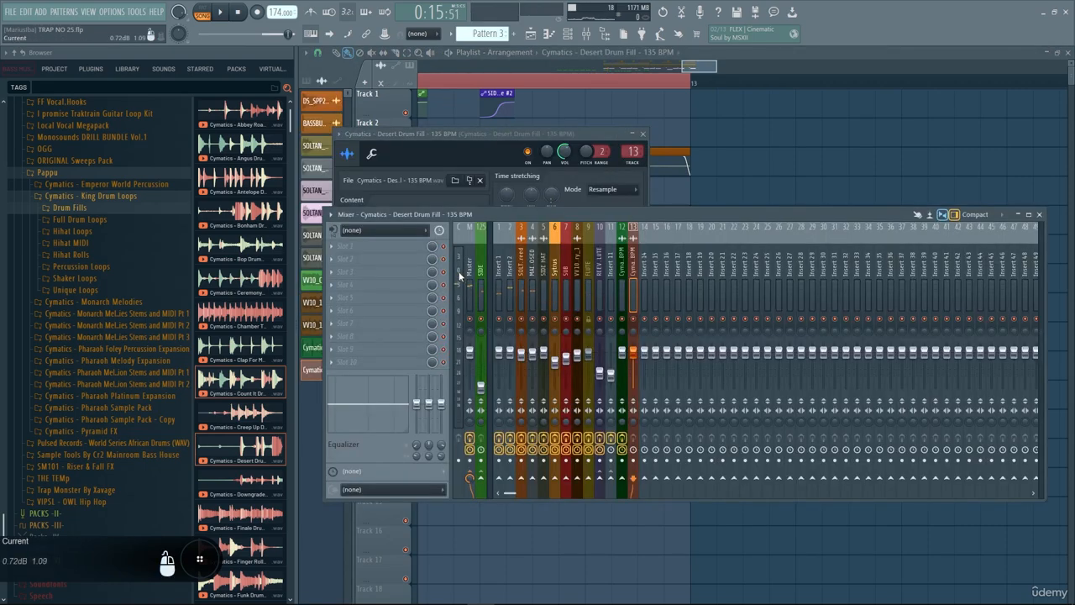
{"action": "left_click", "coordinate": [404, 366]}
{"action": "type", "text": "soft"}
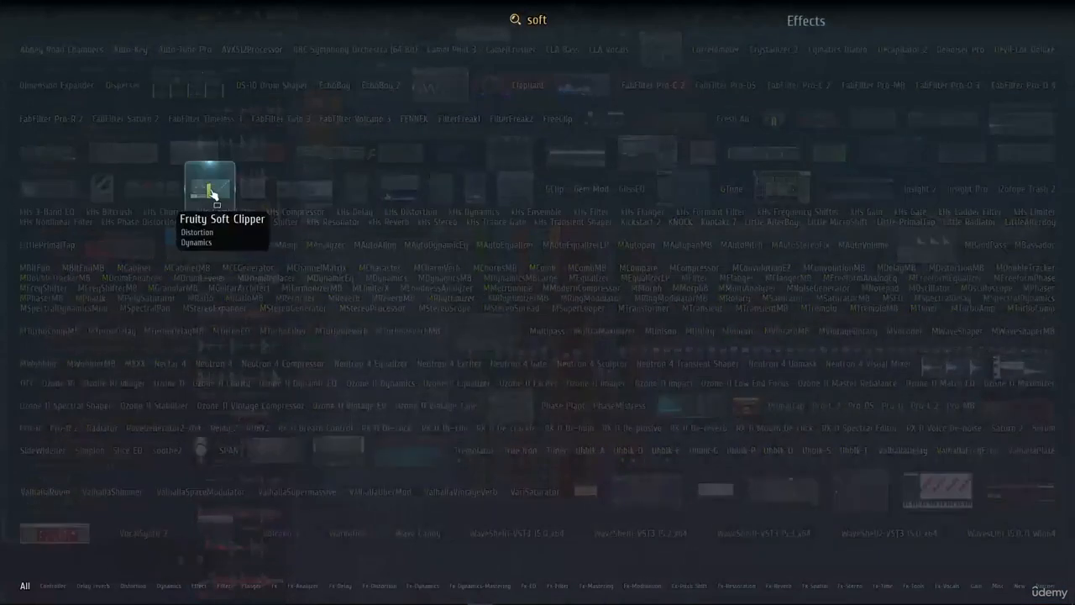
{"action": "left_click", "coordinate": [228, 196]}
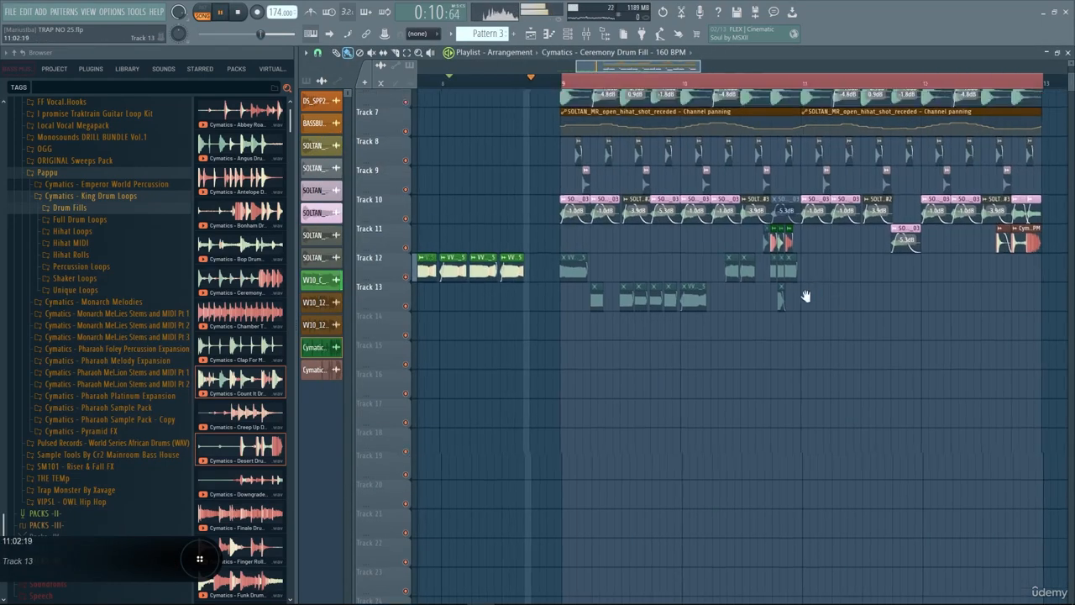
Play the arrangement from before bar 9 and check how the Ceremony Drum Fill slices on Track 11 sit before bar 11.
{"action": "left_click_drag", "start_coordinate": [806, 295], "coordinate": [749, 348]}
{"action": "scroll", "coordinate": [746, 353], "scroll_direction": "up", "scroll_amount": 1}
{"action": "scroll", "coordinate": [597, 338], "scroll_direction": "down", "scroll_amount": 3}
{"action": "scroll", "coordinate": [681, 325], "scroll_direction": "up", "scroll_amount": 3}
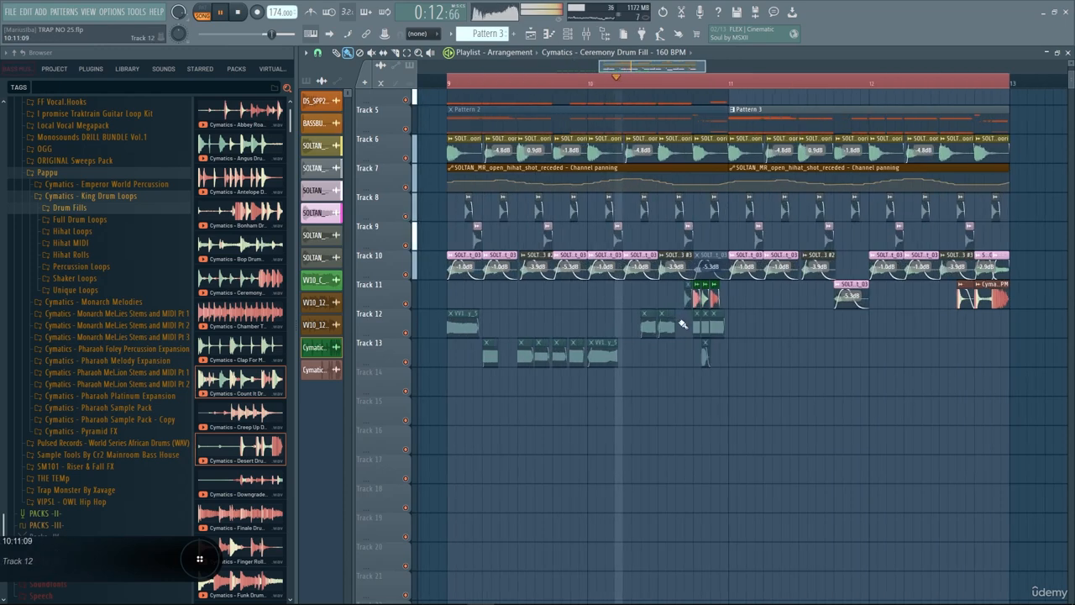
{"action": "scroll", "coordinate": [688, 325], "scroll_direction": "down", "scroll_amount": 2}
{"action": "scroll", "coordinate": [699, 312], "scroll_direction": "up", "scroll_amount": 5}
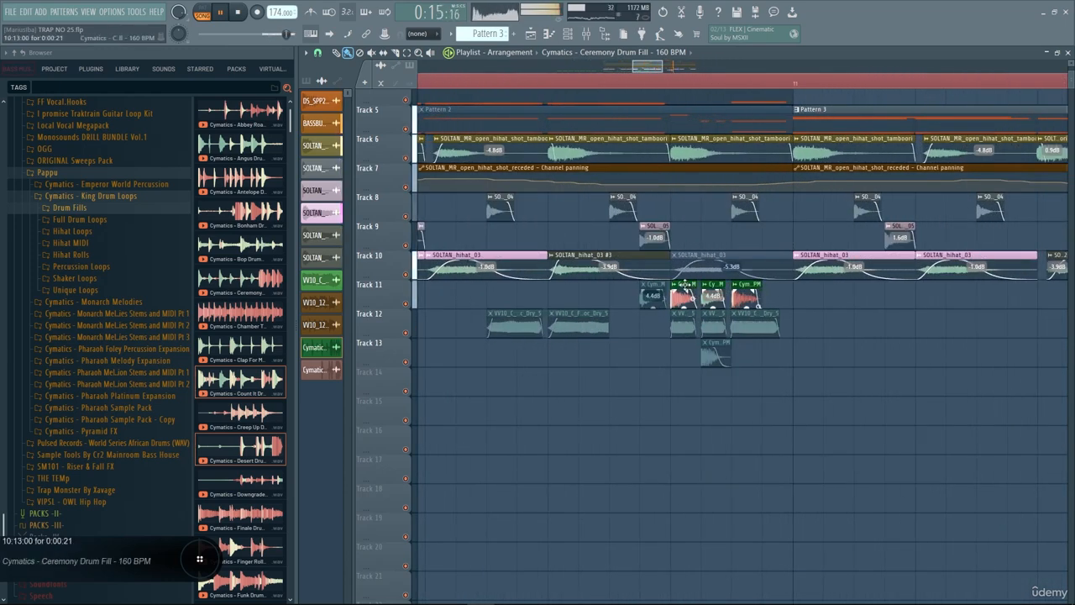
{"action": "double_click", "coordinate": [698, 301]}
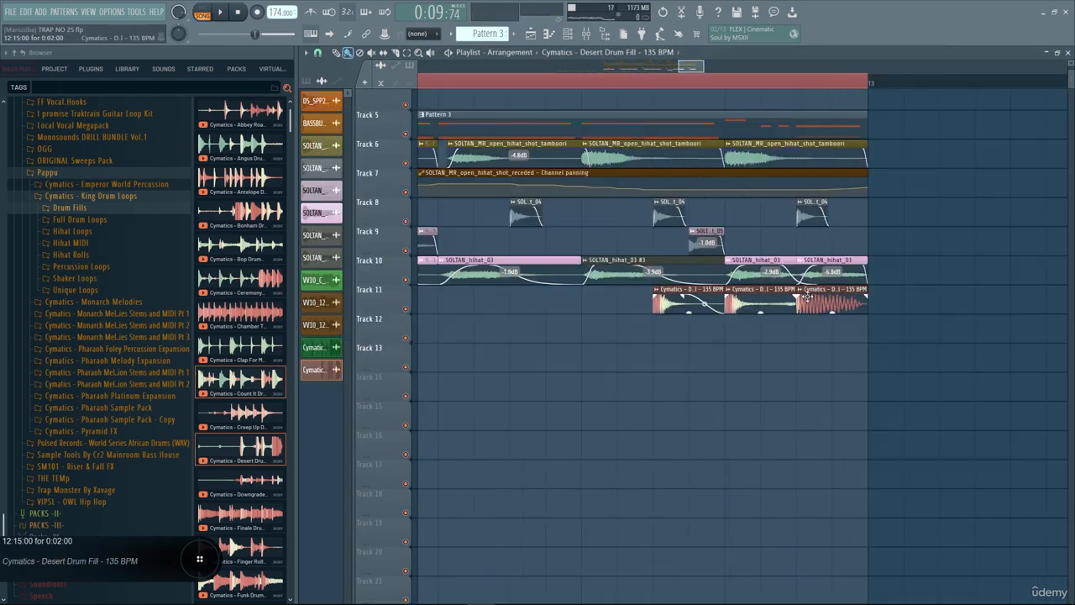
Make the last Desert Drum Fill slice on Track 11 unique, lower its time-stretching pitch, and play the ending before bar 13.
{"action": "right_click", "coordinate": [798, 296]}
{"action": "left_click", "coordinate": [825, 407]}
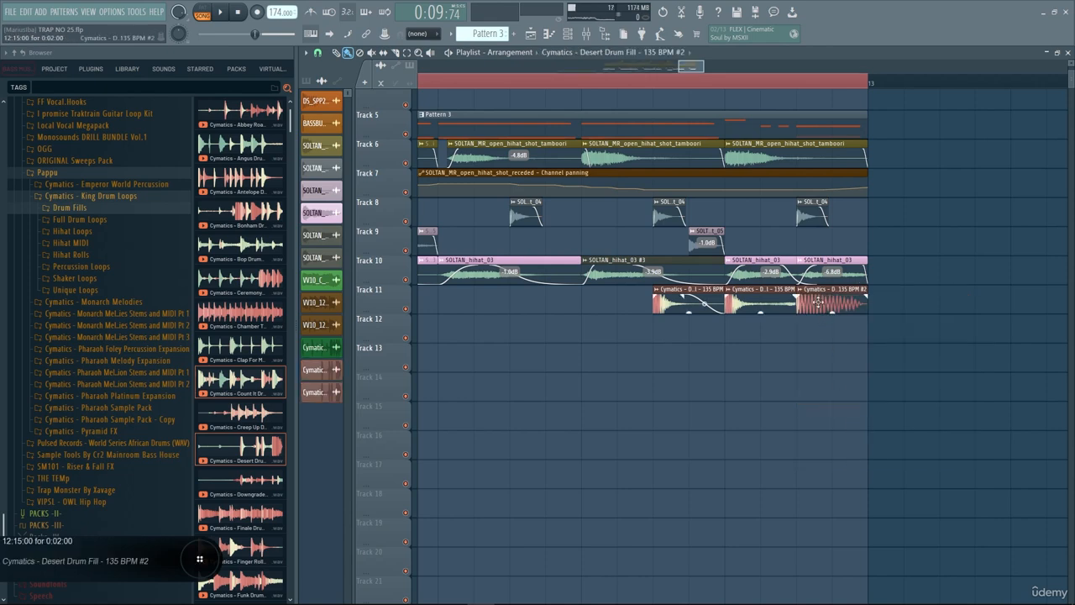
{"action": "double_click", "coordinate": [817, 301]}
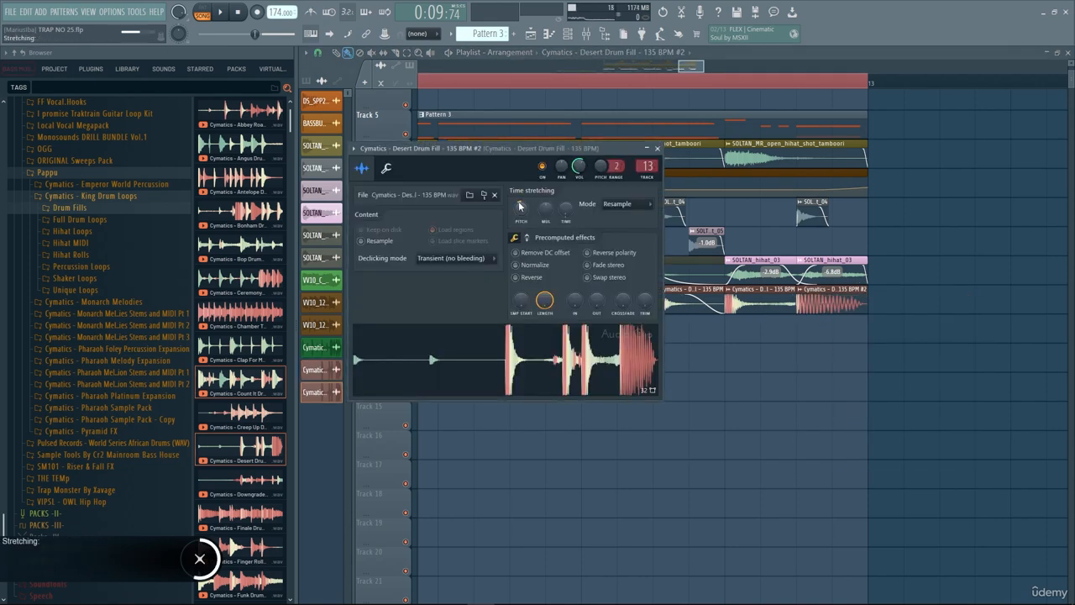
{"action": "left_click", "coordinate": [728, 86]}
{"action": "key", "text": "space"}
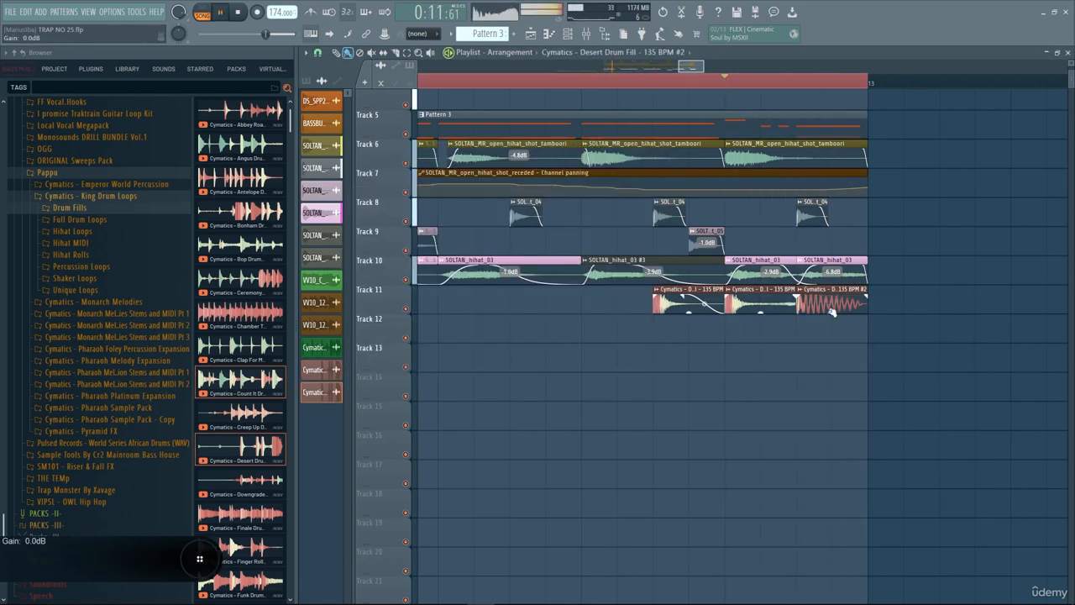